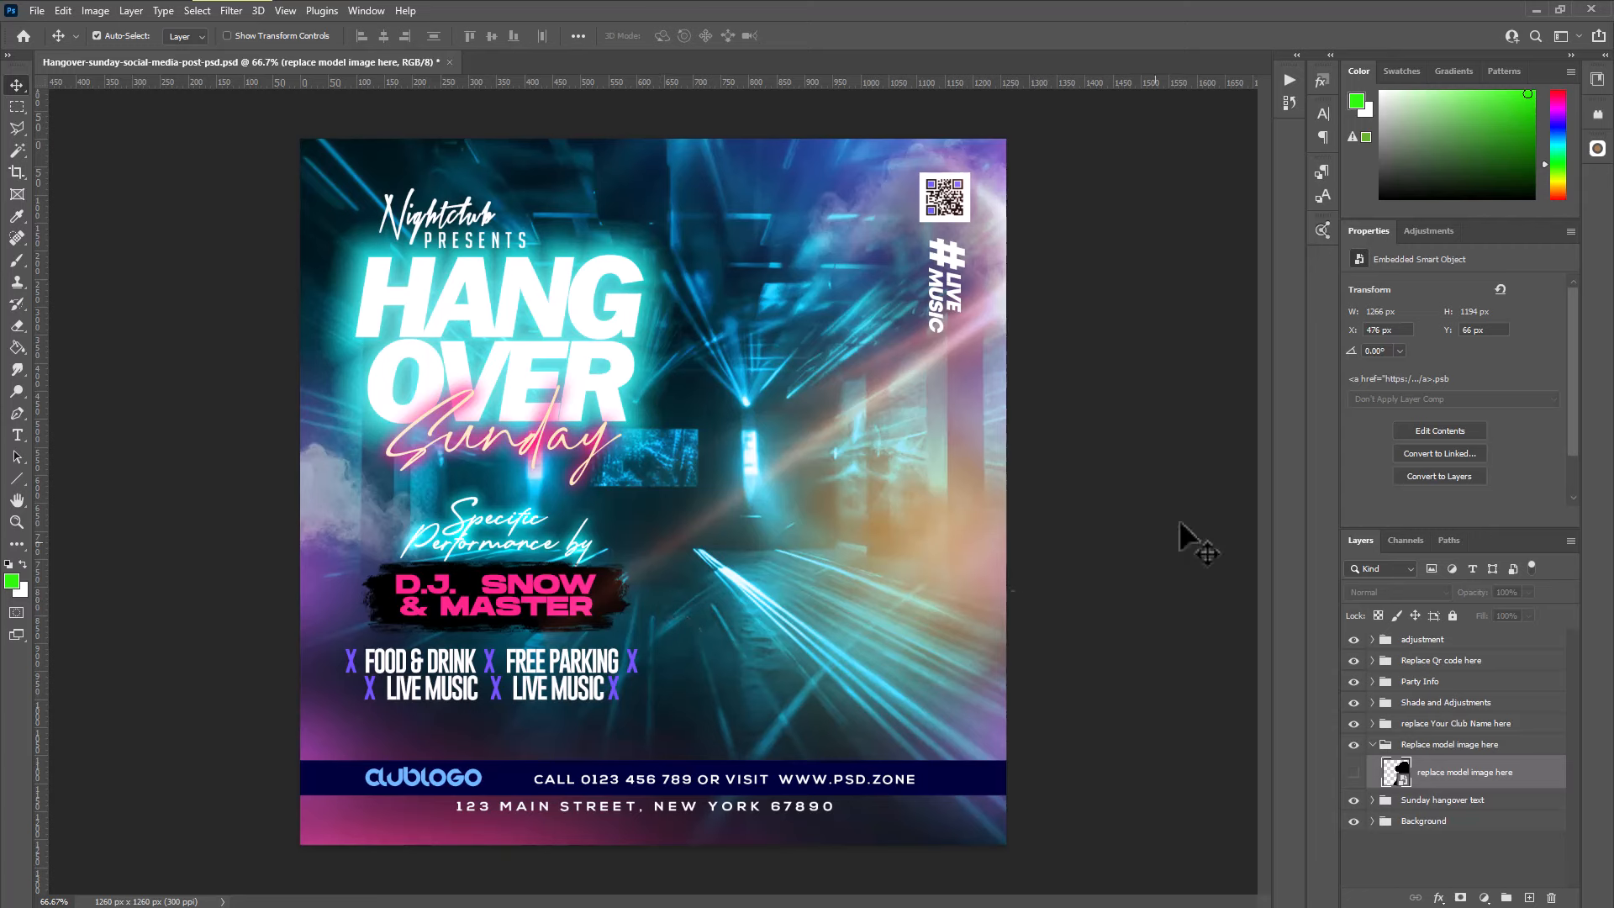
Place the image "Rema ♡ CLEANED.png" as an embedded object in the "Replace model image here" group
{"action": "left_click", "coordinate": [37, 10]}
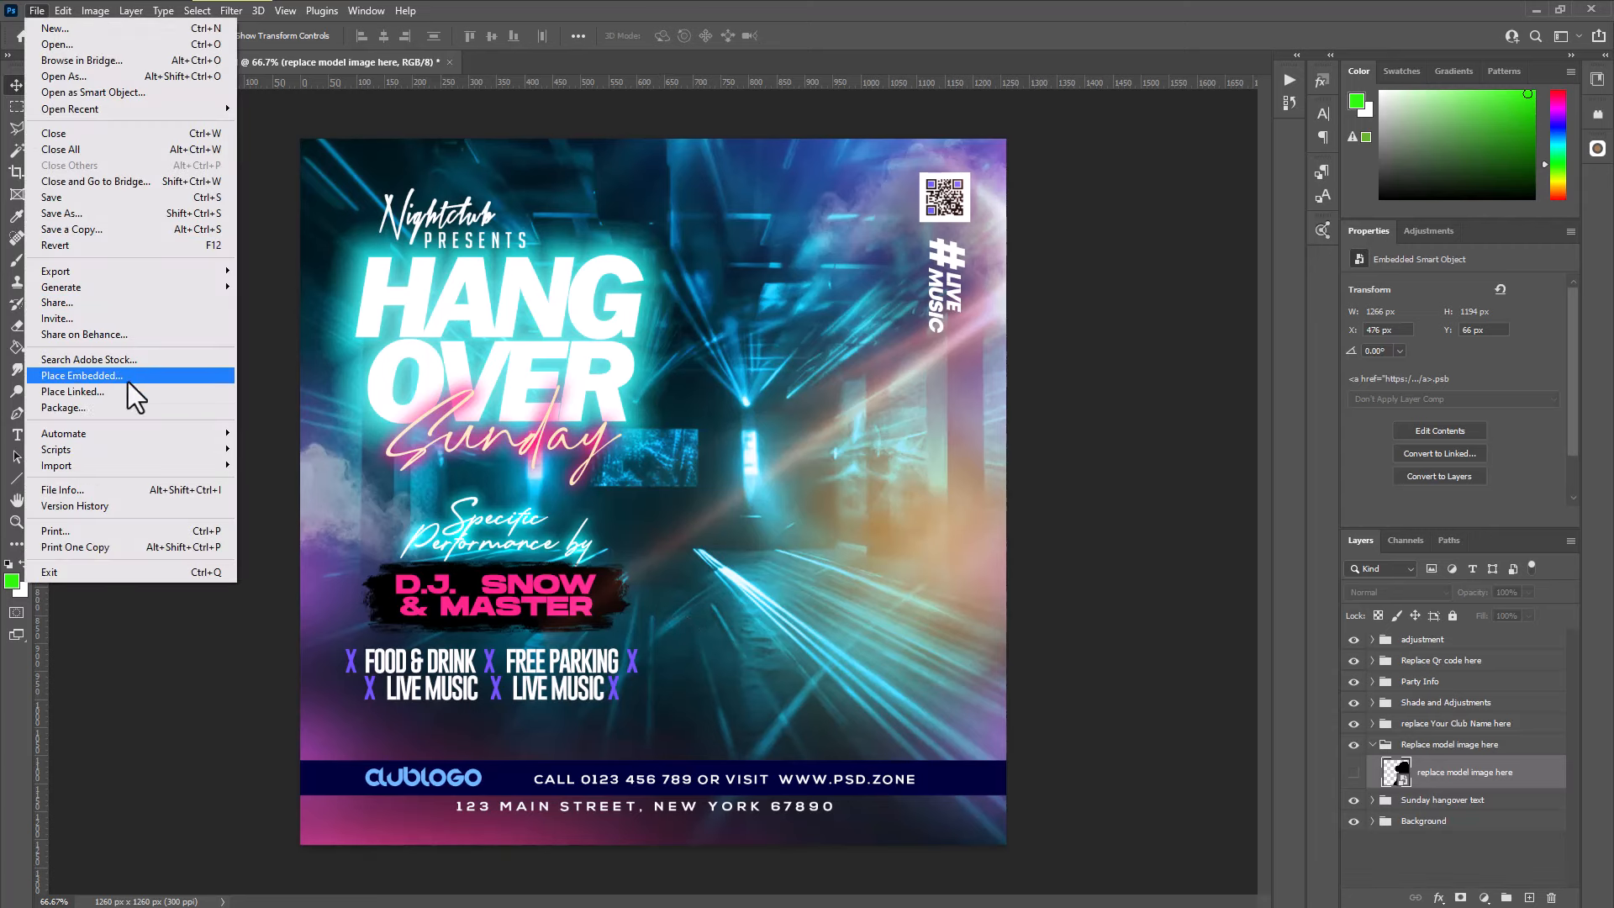
{"action": "left_click", "coordinate": [84, 374]}
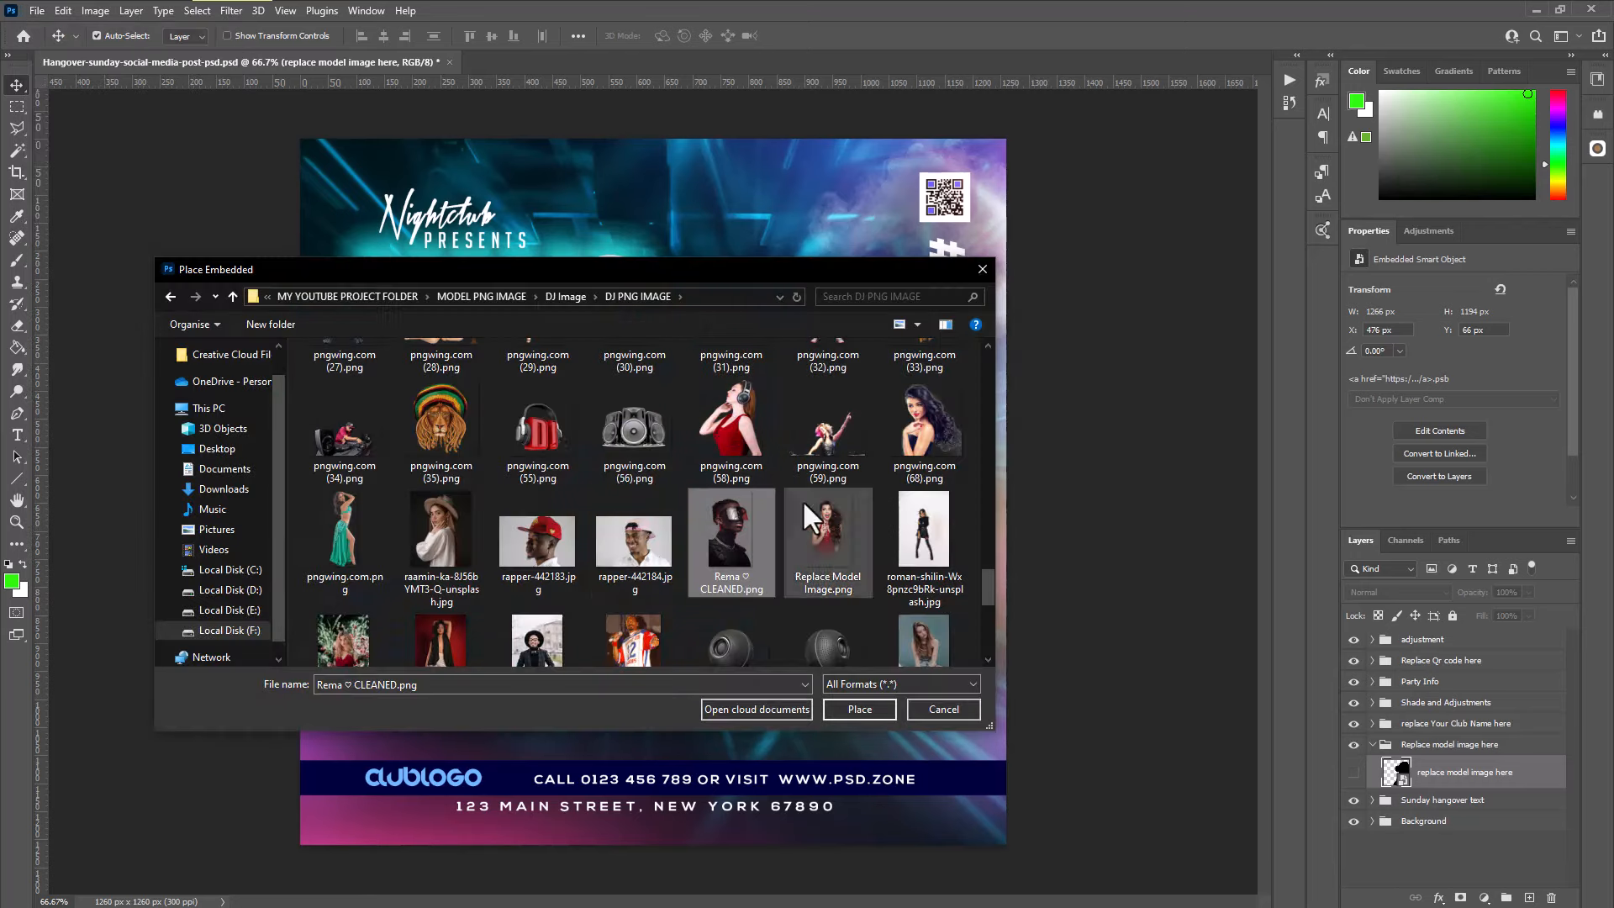
{"action": "left_click", "coordinate": [866, 708]}
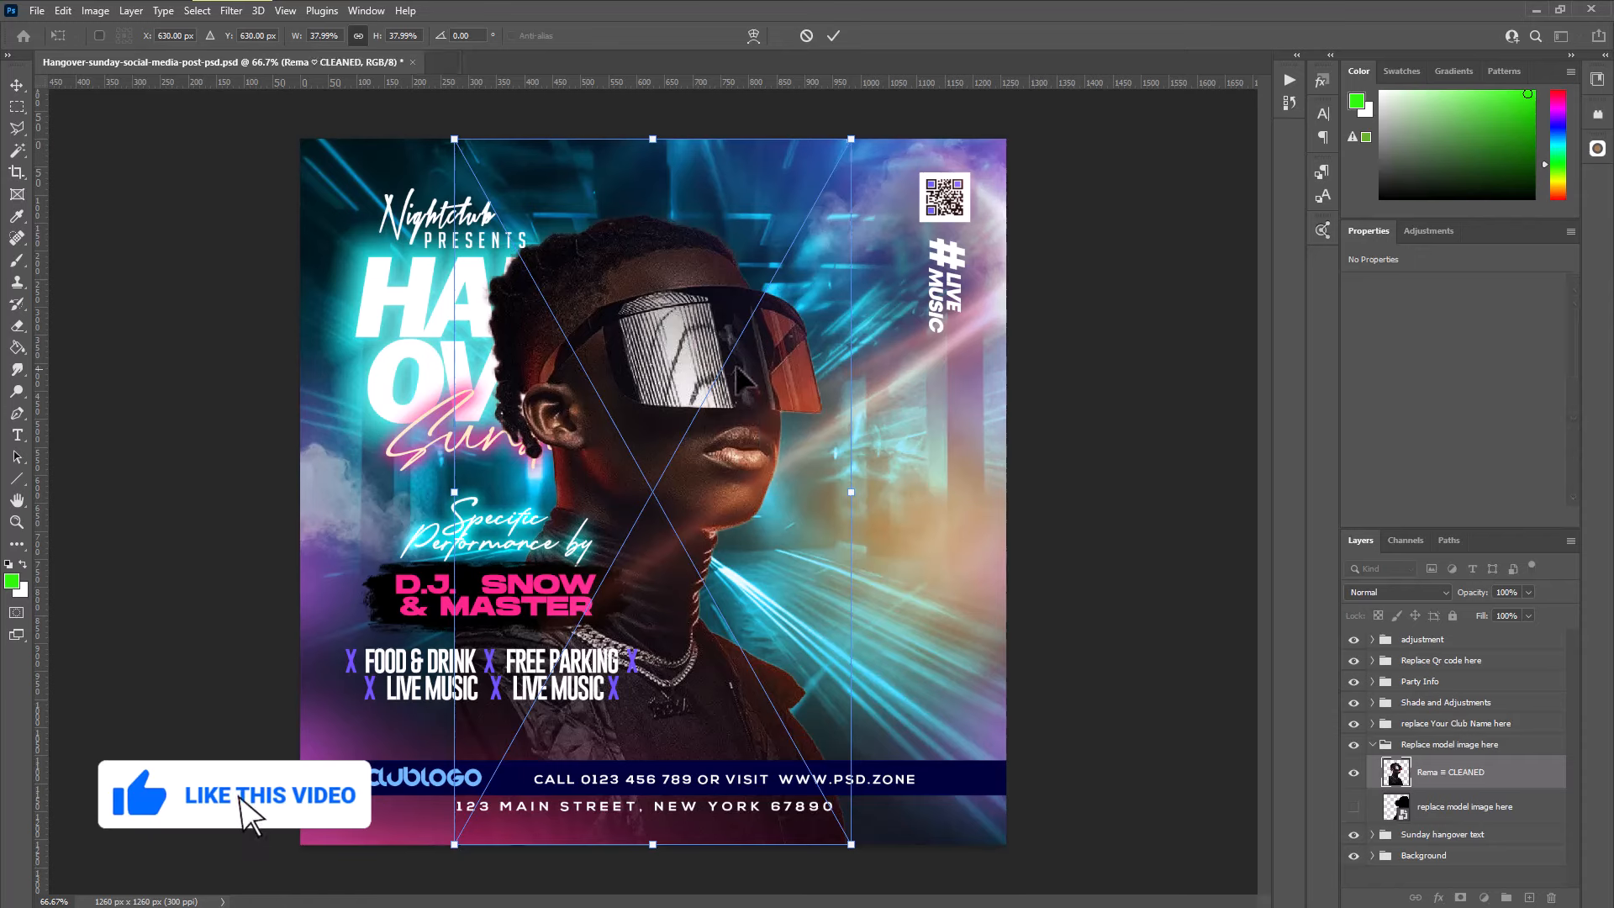
Flip the placed model image horizontally, position it against the flyer's right edge and commit the placement
{"action": "right_click", "coordinate": [693, 304]}
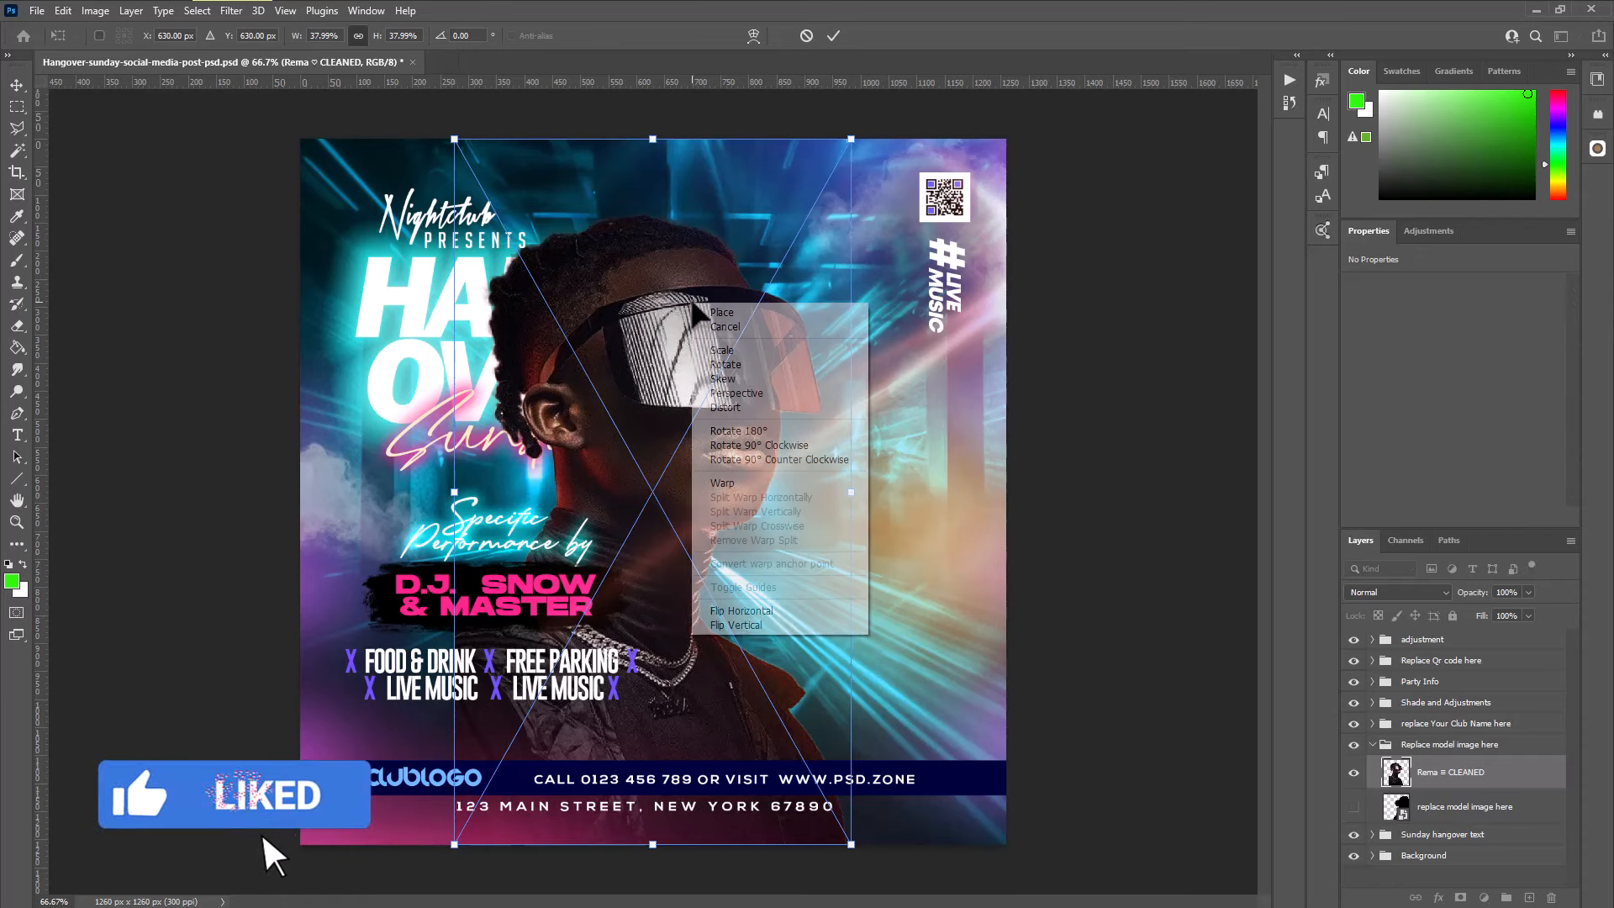
{"action": "left_click", "coordinate": [751, 612]}
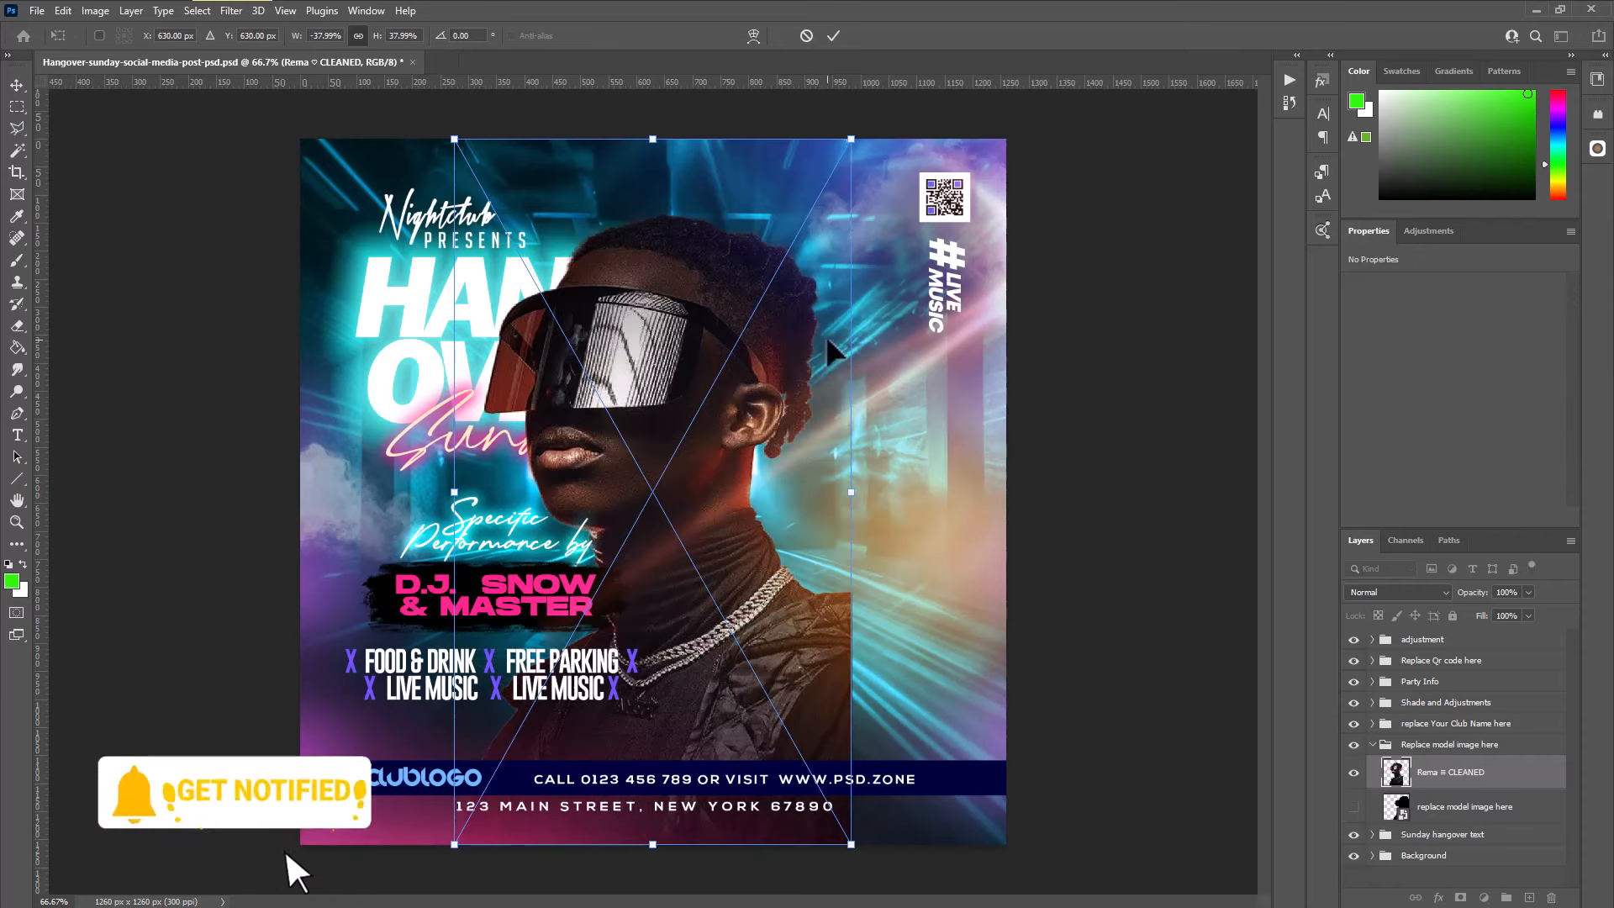
{"action": "left_click_drag", "start_coordinate": [832, 395], "coordinate": [922, 410]}
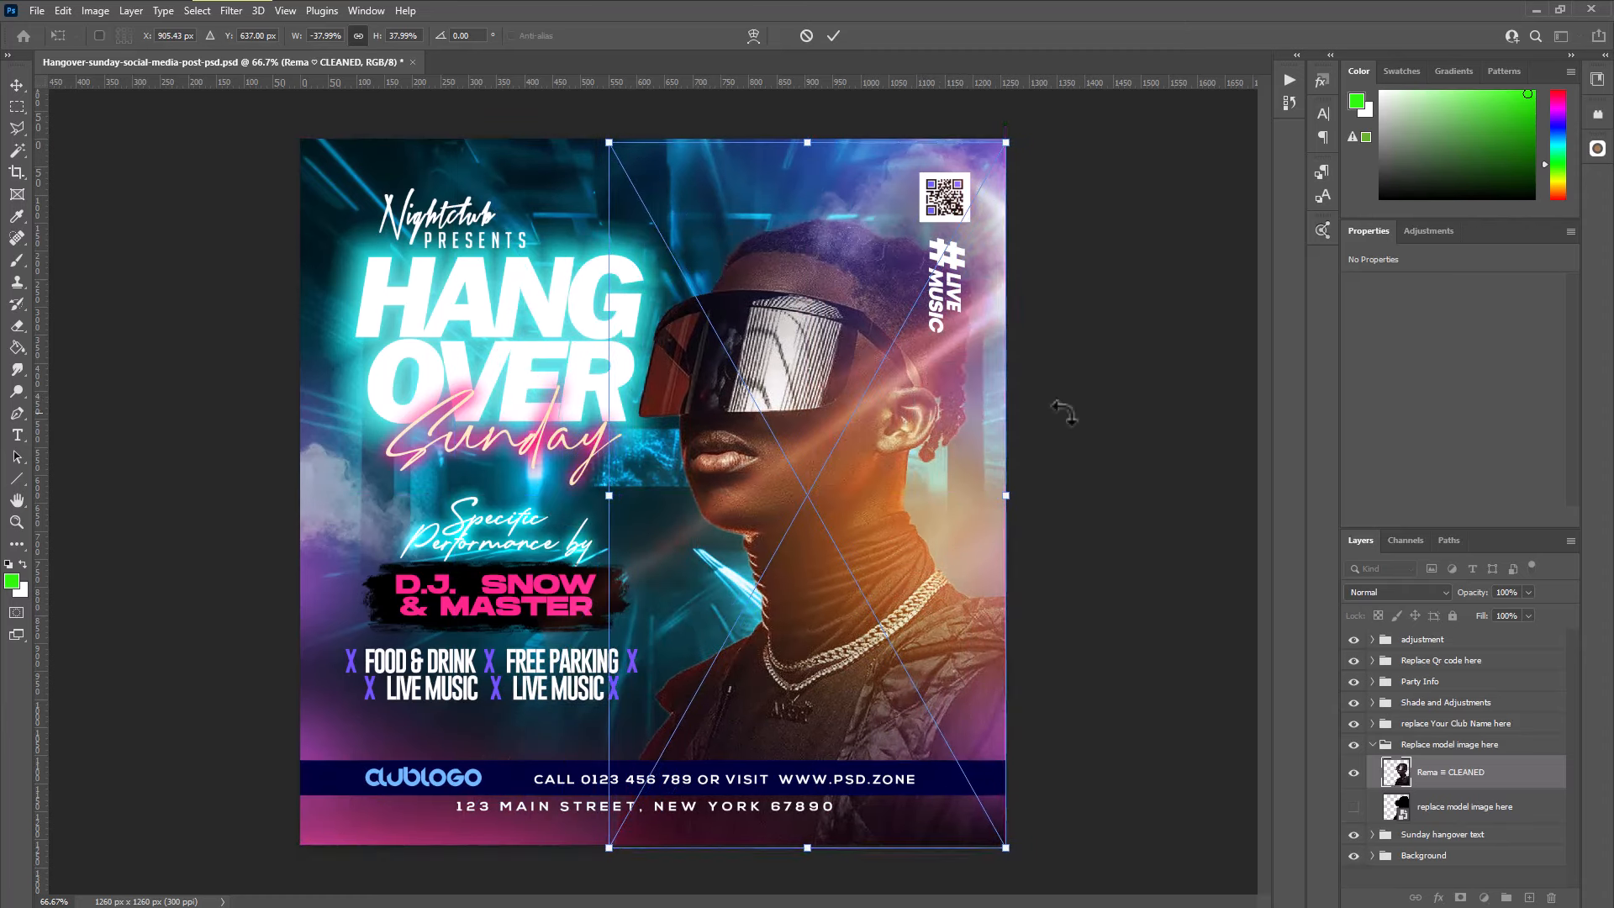
{"action": "left_click", "coordinate": [16, 85]}
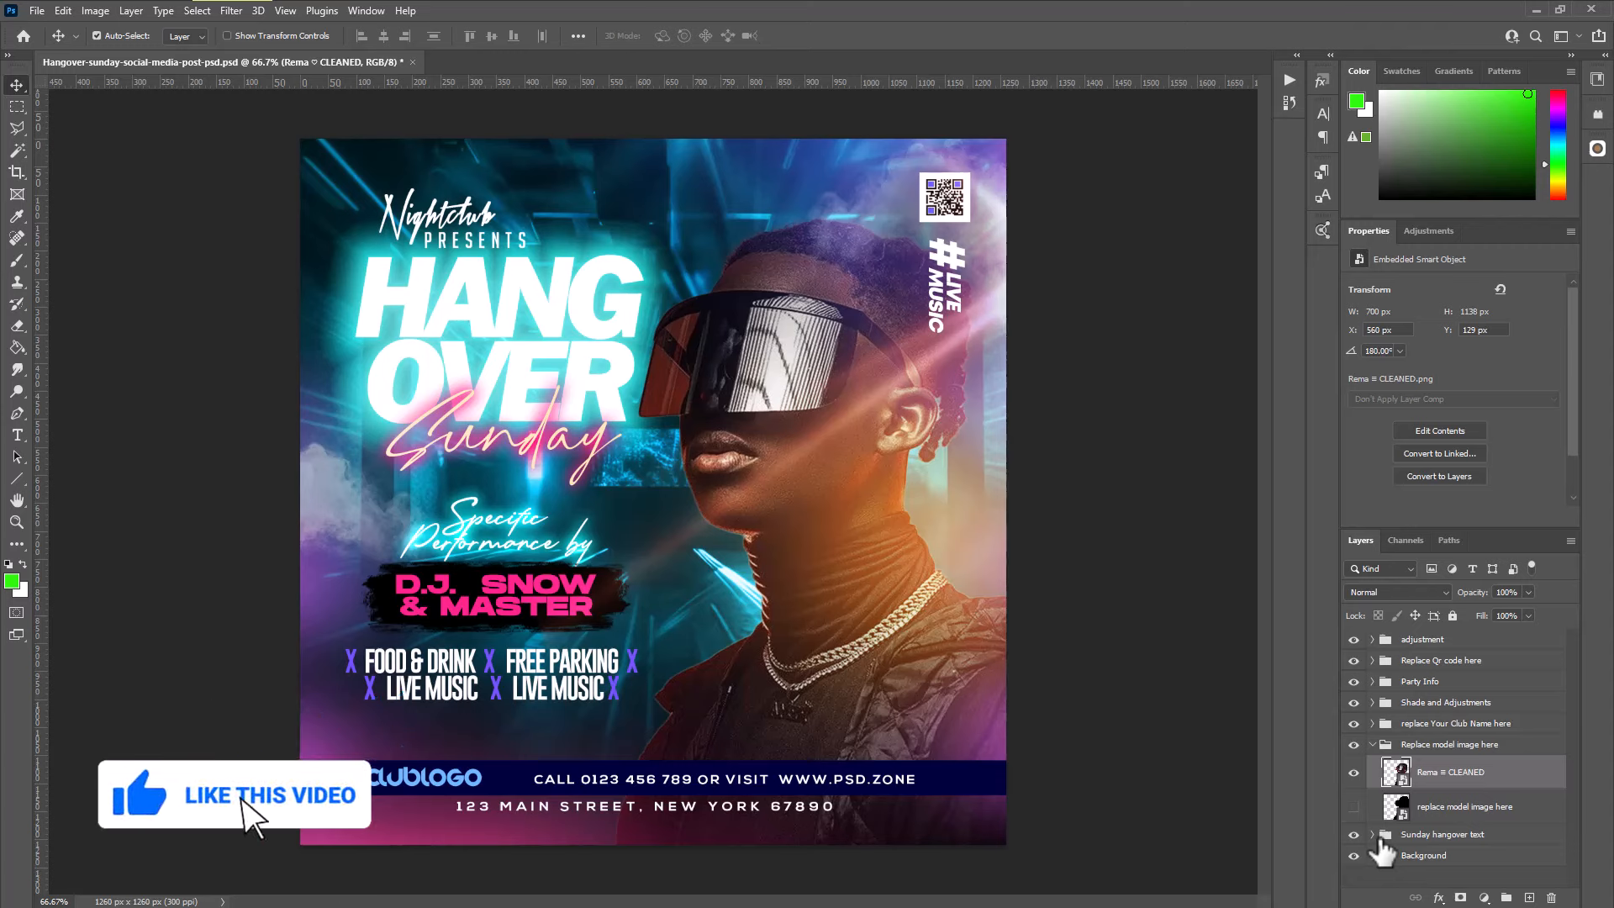
Change the Color shade layer's fill in the Background group to orange ffa800
{"action": "left_click", "coordinate": [1373, 855]}
{"action": "scroll", "coordinate": [1379, 833], "scroll_direction": "down", "scroll_amount": 3}
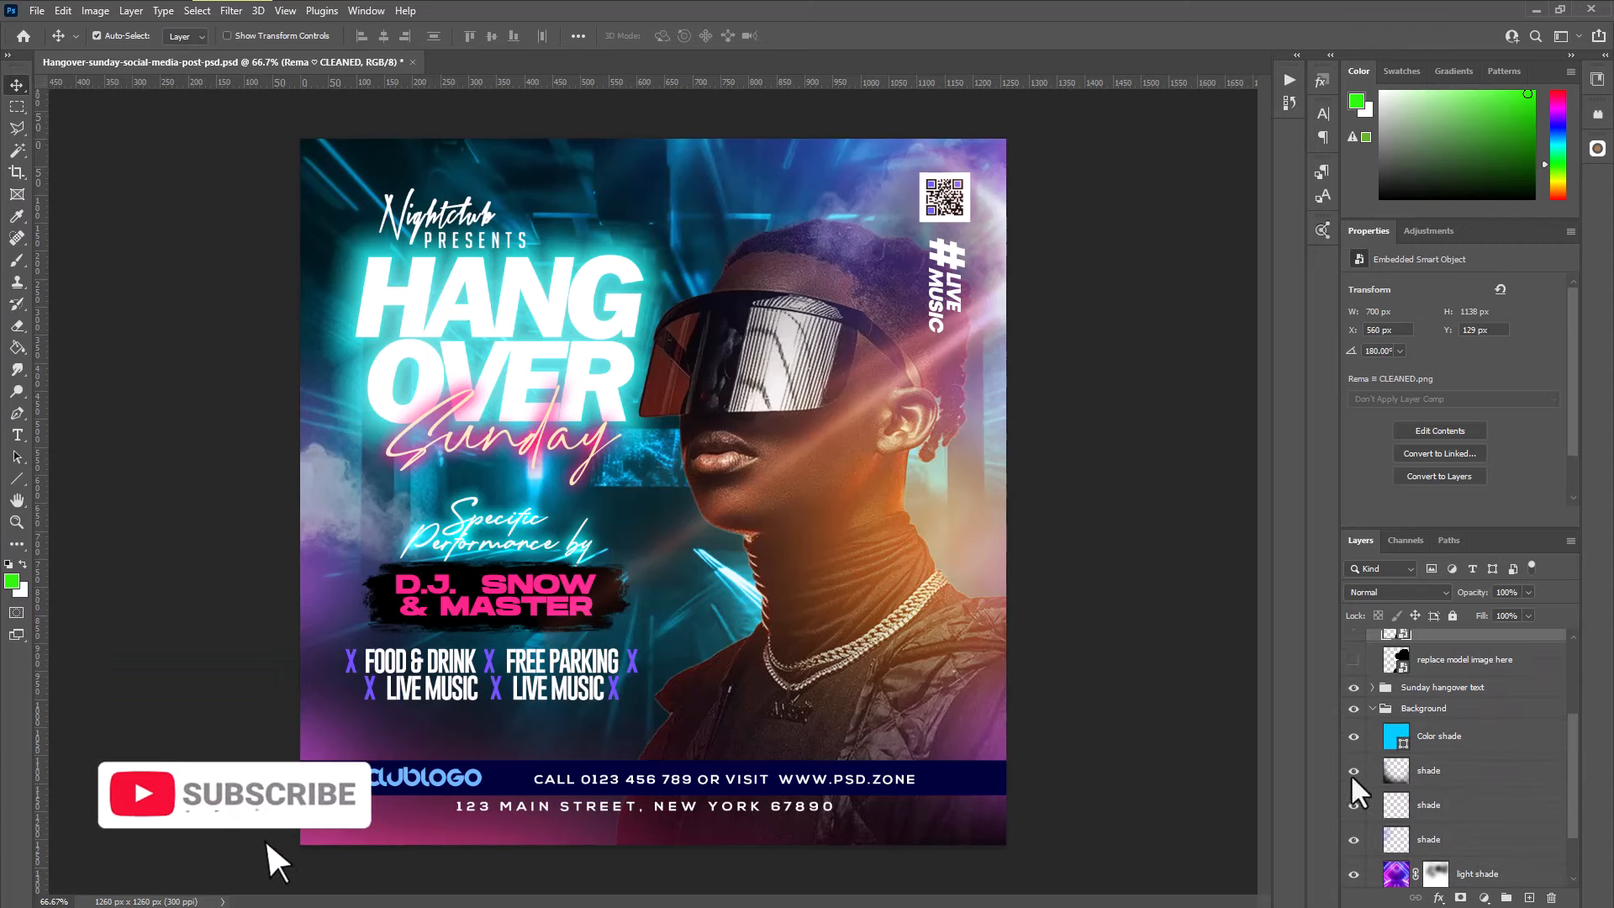
{"action": "left_click", "coordinate": [1454, 737]}
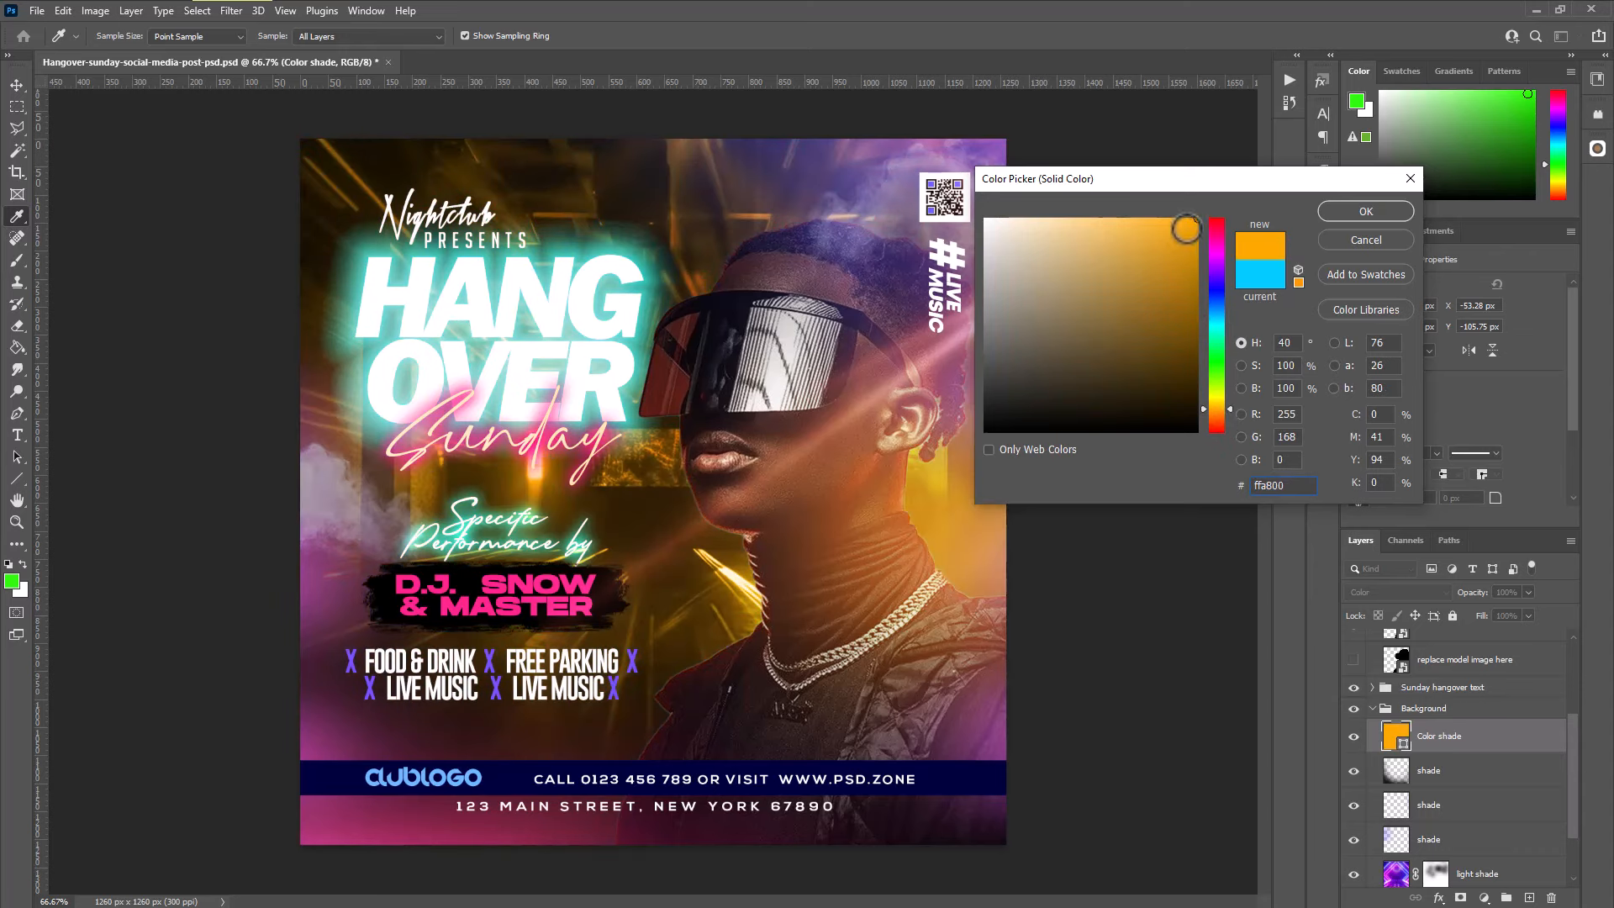
{"action": "left_click", "coordinate": [1367, 211]}
Inspect the three shade layers beneath the Color shade layer in the Background group
{"action": "scroll", "coordinate": [1513, 807], "scroll_direction": "down", "scroll_amount": 1}
{"action": "left_click", "coordinate": [1467, 805]}
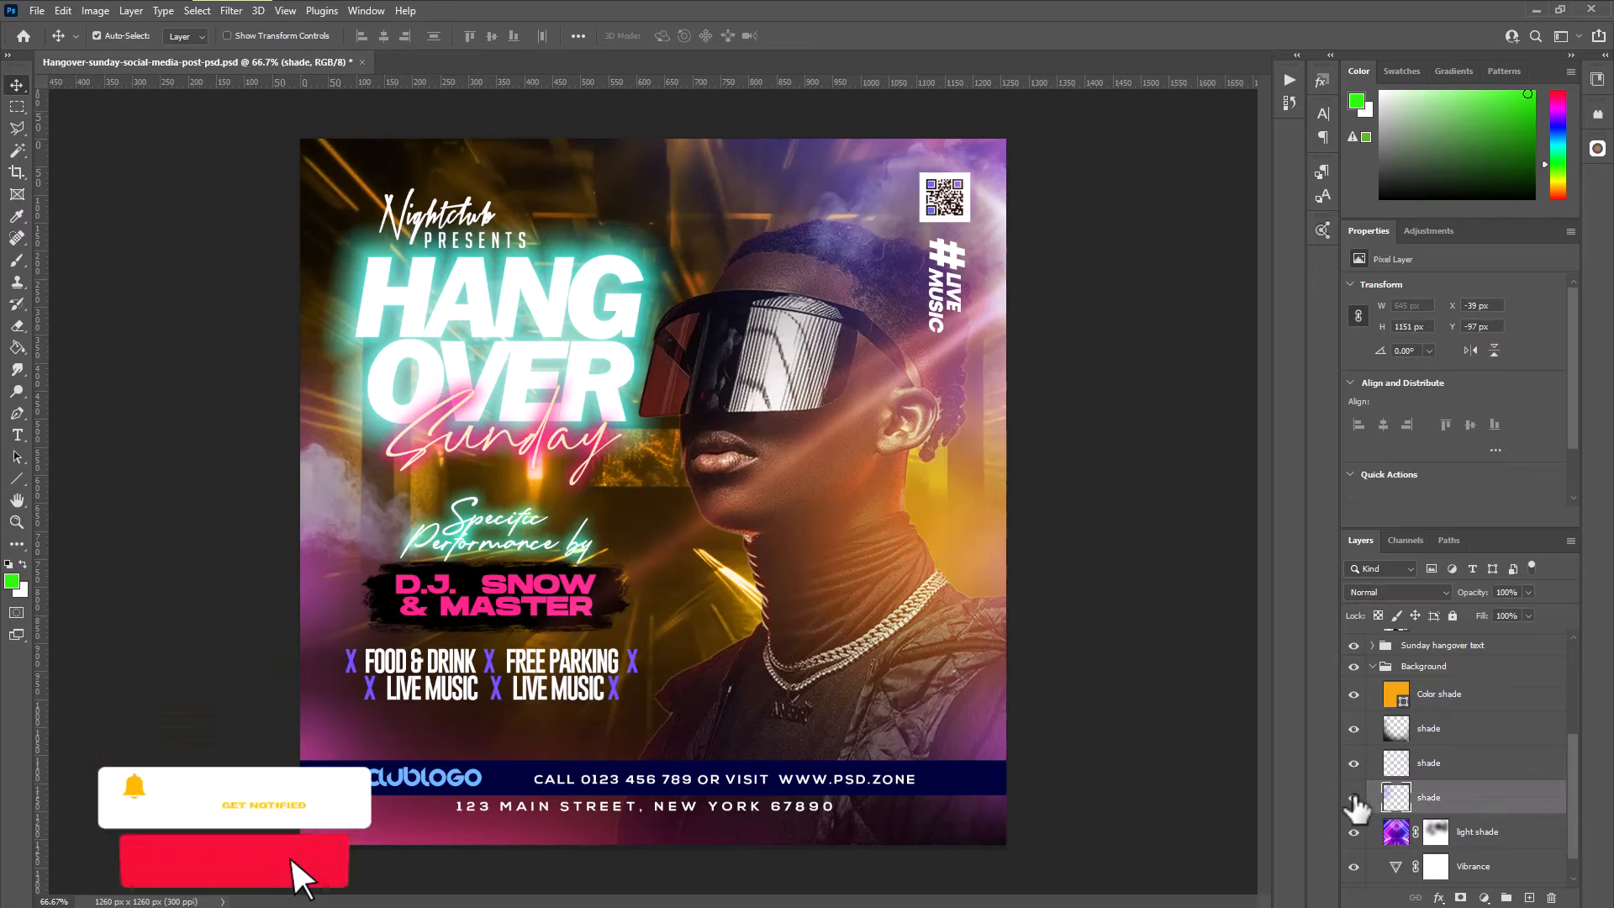
{"action": "left_click", "coordinate": [1488, 764]}
{"action": "scroll", "coordinate": [1494, 765], "scroll_direction": "up", "scroll_amount": 1}
{"action": "left_click", "coordinate": [1481, 761]}
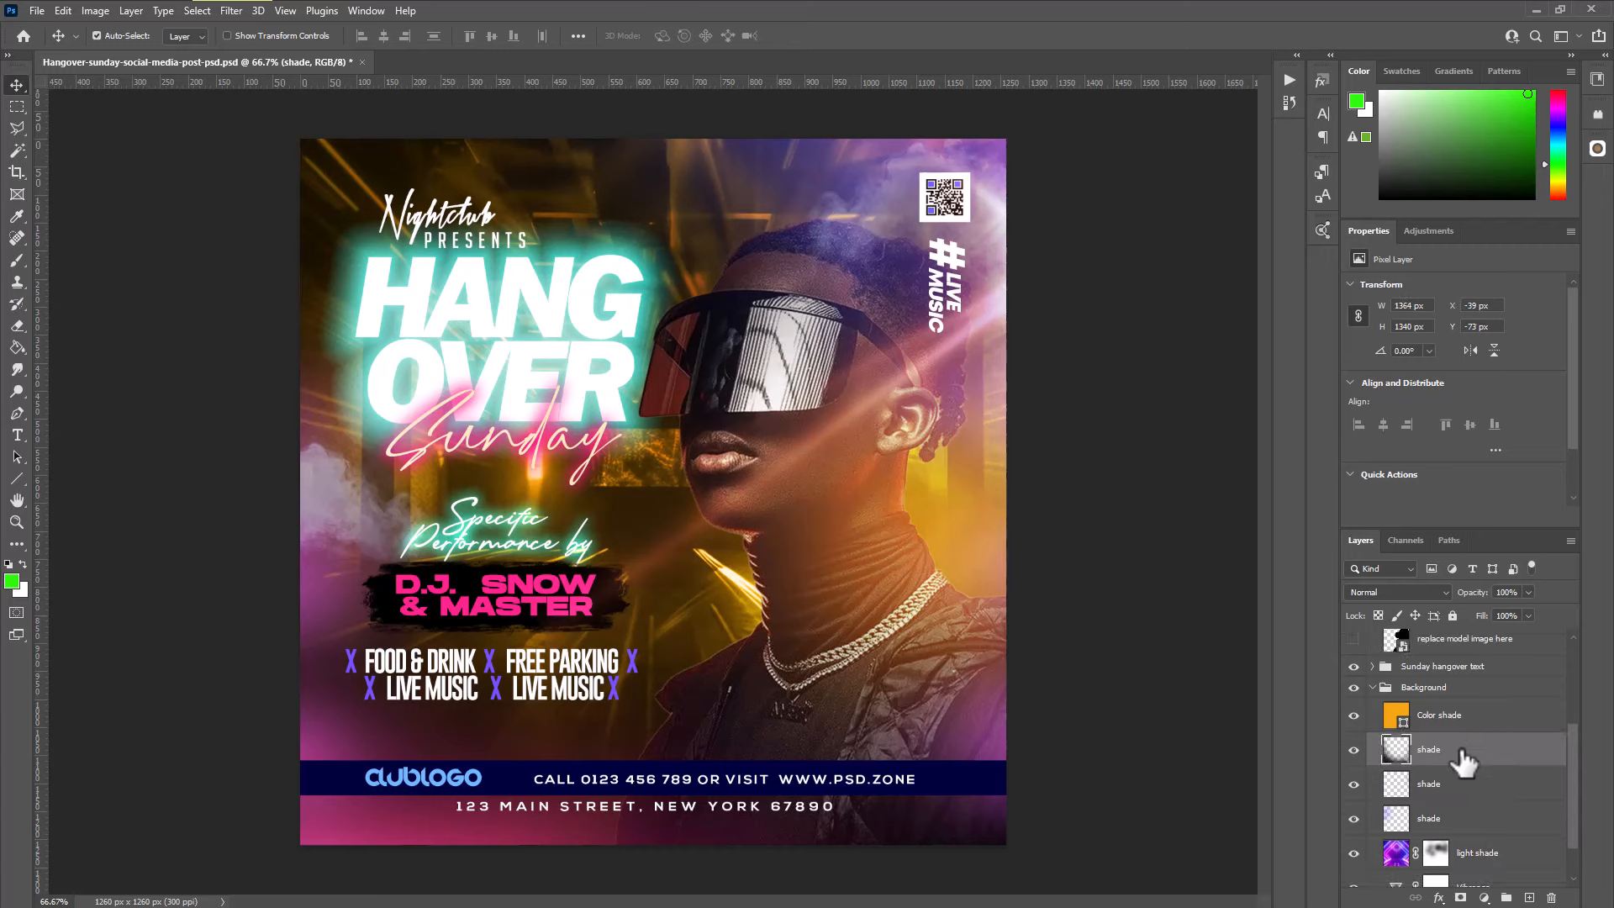
{"action": "scroll", "coordinate": [1462, 761], "scroll_direction": "up", "scroll_amount": 5}
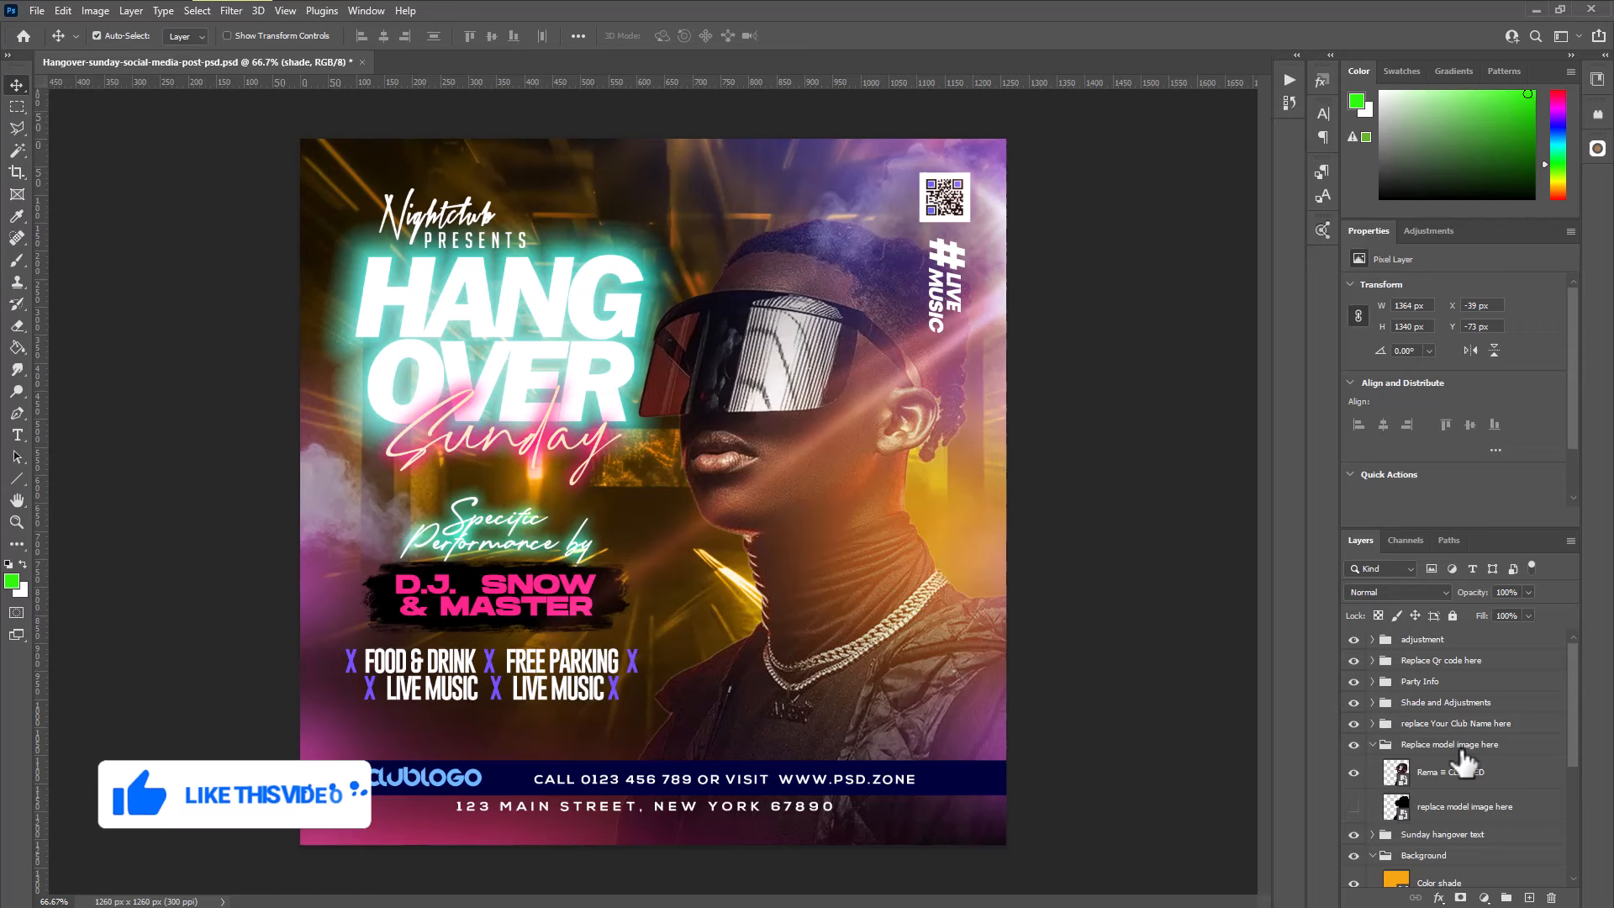
Expand the Shade and Adjustments group, select the Light effect layer and compare the flyer with it hidden and shown
{"action": "left_click", "coordinate": [1399, 705]}
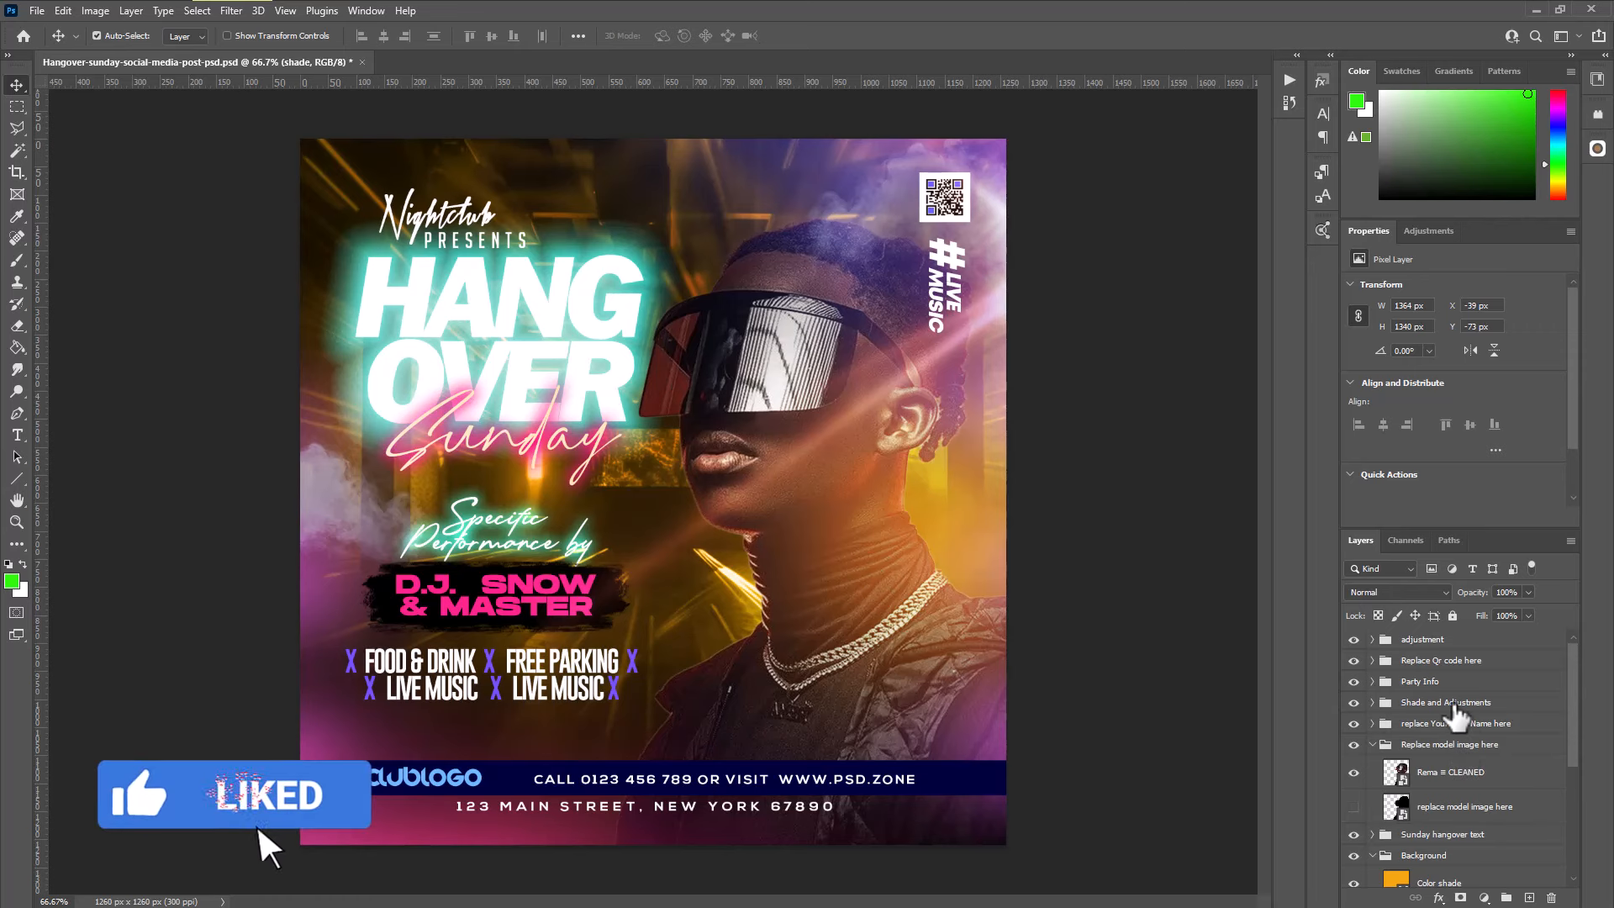
{"action": "left_click", "coordinate": [1373, 703]}
{"action": "scroll", "coordinate": [1501, 770], "scroll_direction": "down", "scroll_amount": 3}
{"action": "scroll", "coordinate": [1507, 780], "scroll_direction": "down", "scroll_amount": 3}
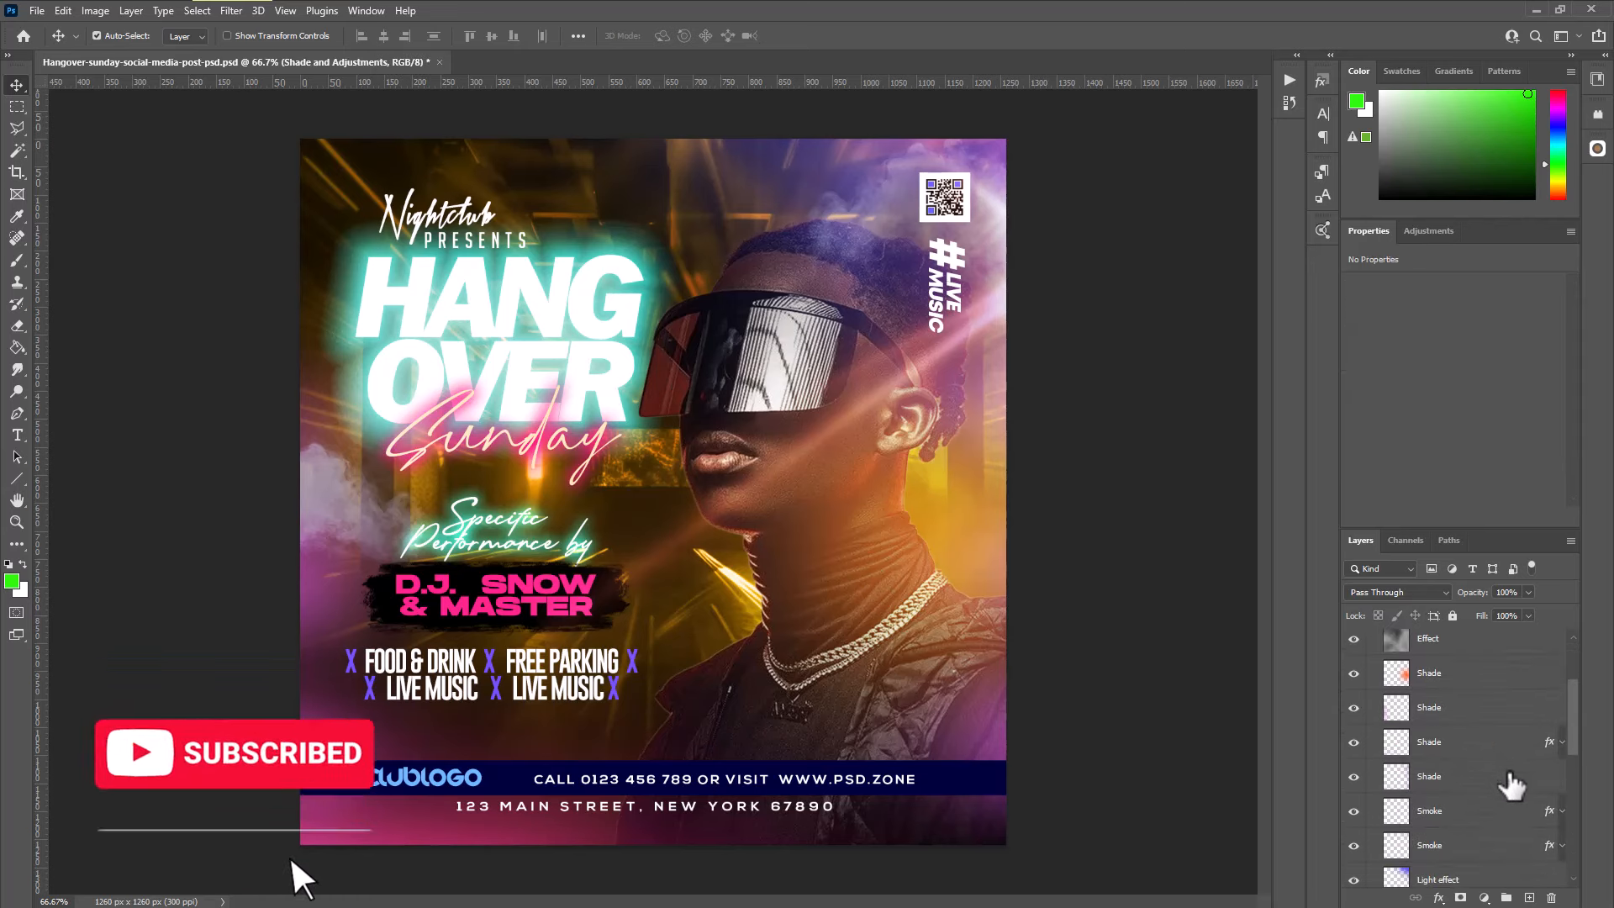
{"action": "left_click", "coordinate": [1511, 782]}
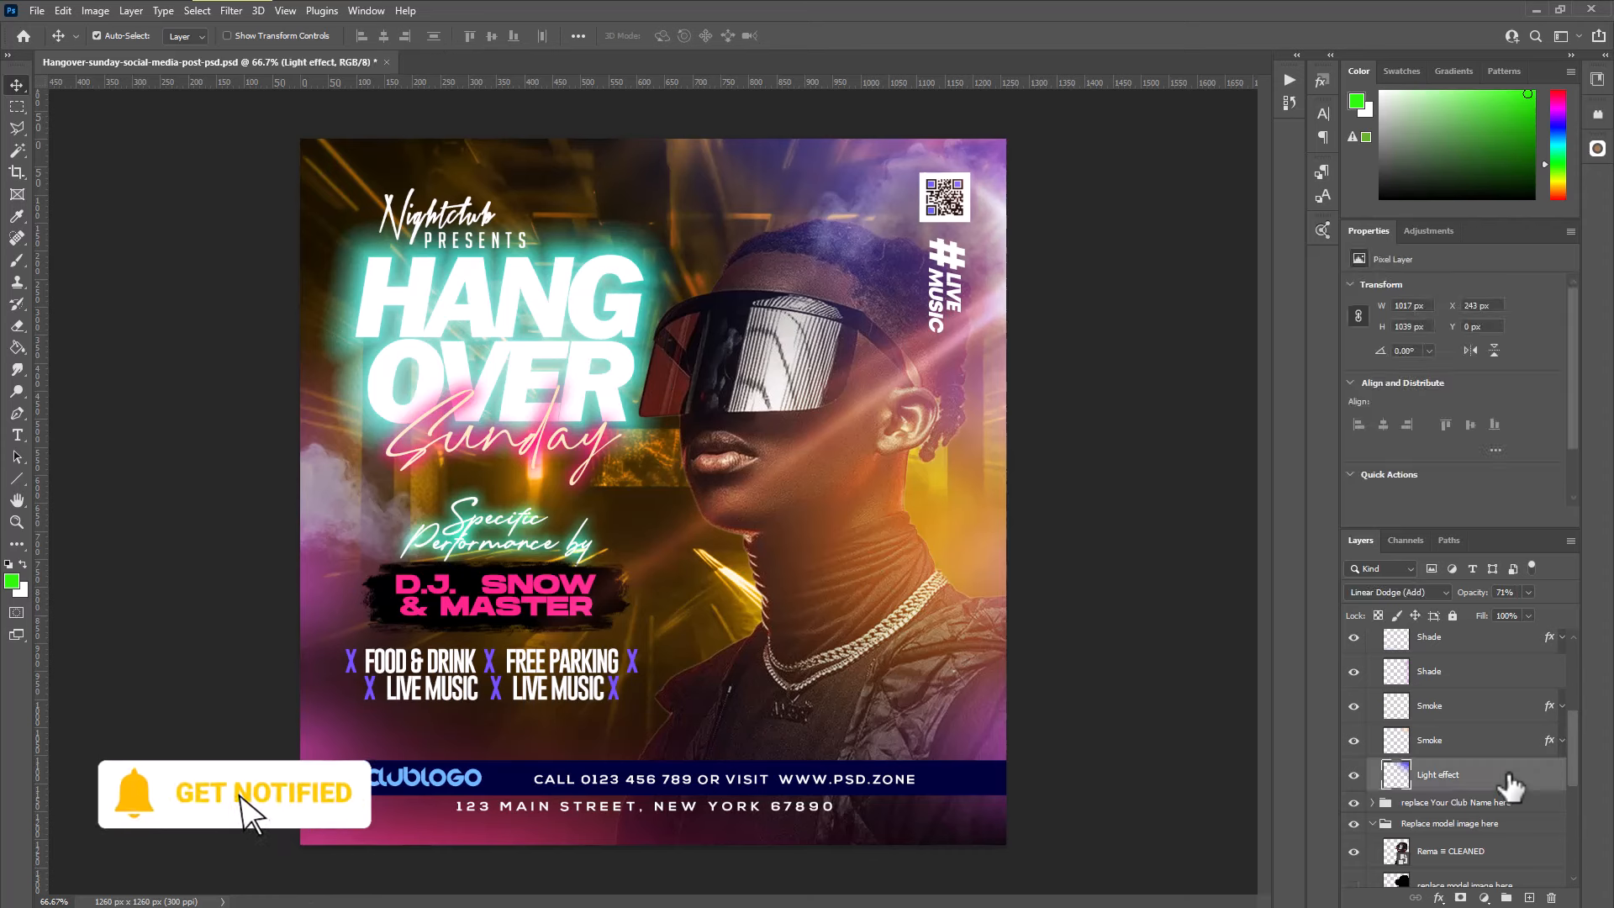
{"action": "left_click", "coordinate": [1354, 775]}
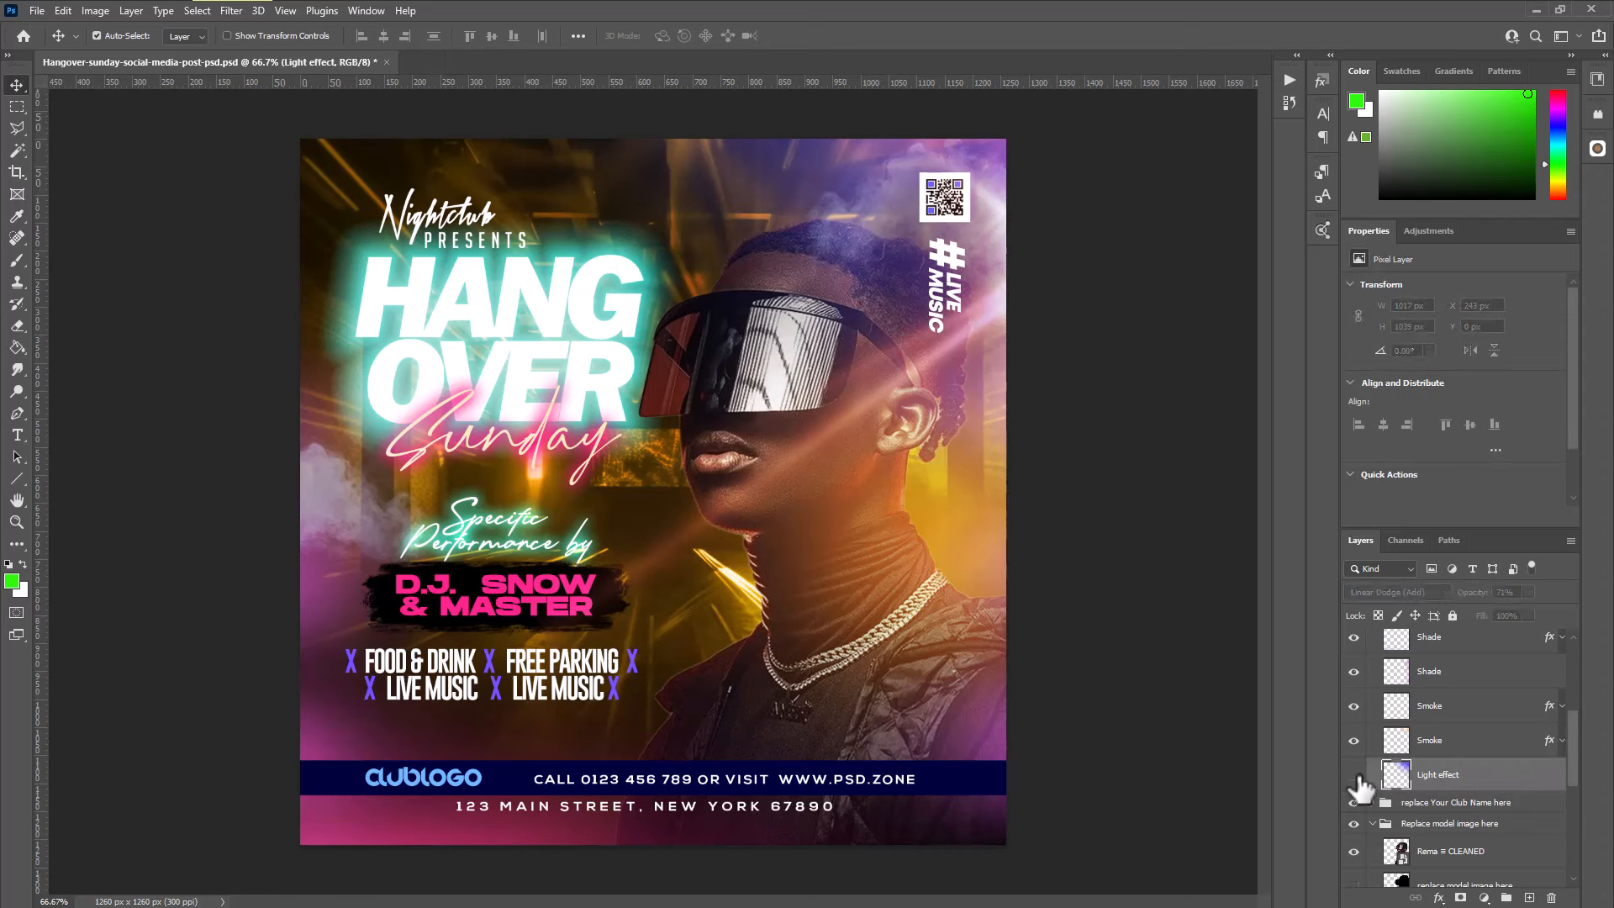
{"action": "left_click", "coordinate": [1354, 775]}
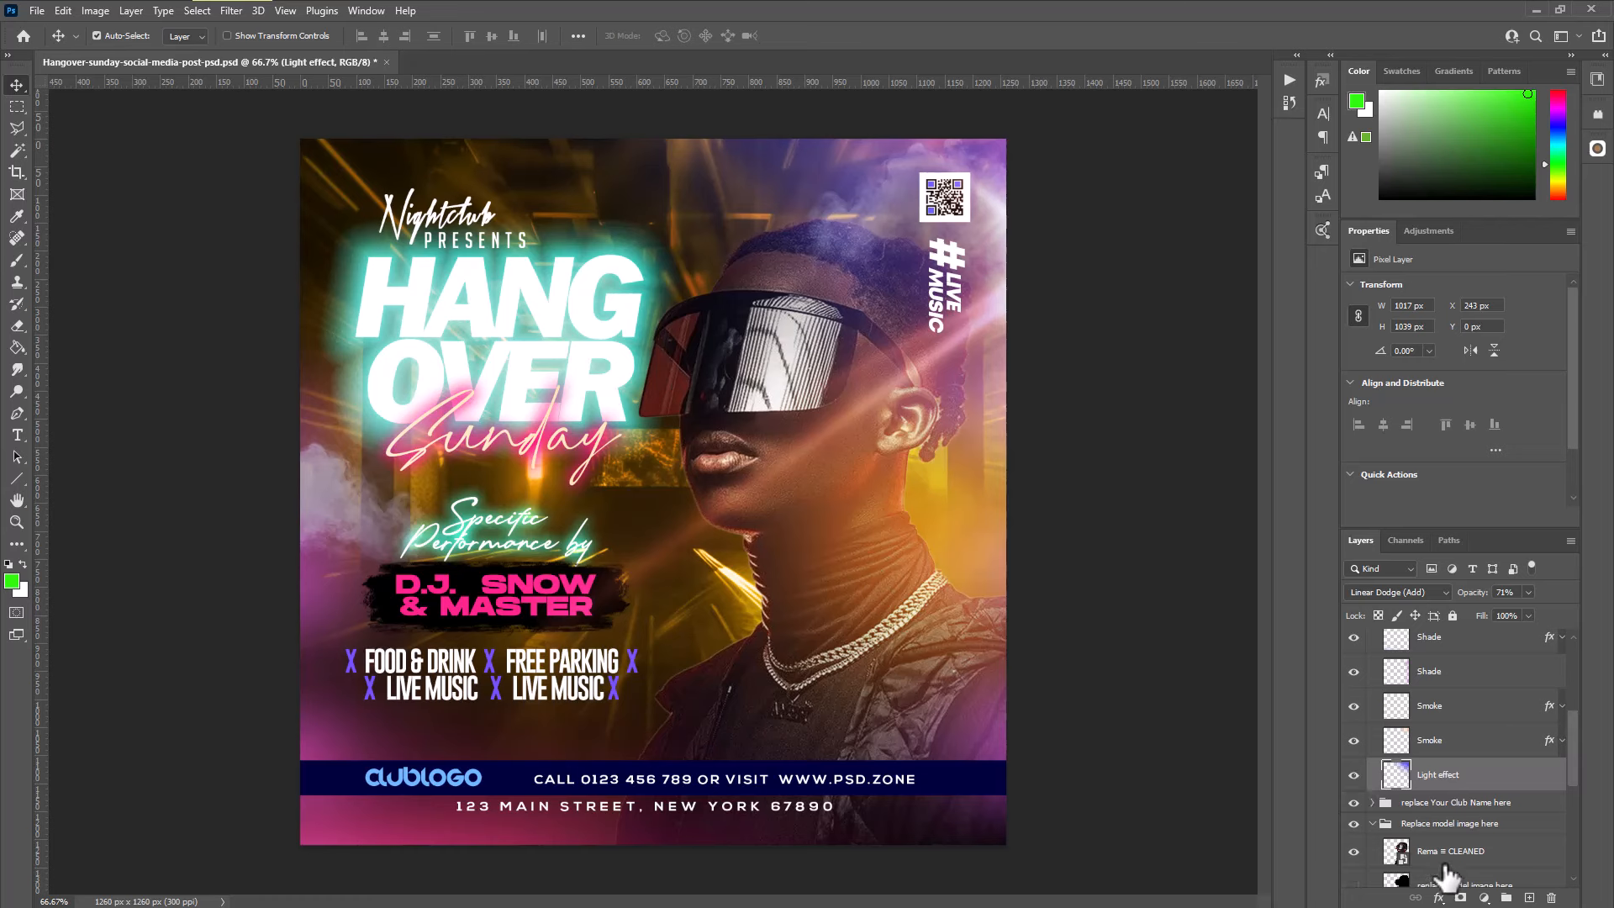
Add a turquoise Color Overlay to the Light effect layer with blend mode Color and 97% opacity, and collapse its effects list
{"action": "left_click", "coordinate": [1438, 898]}
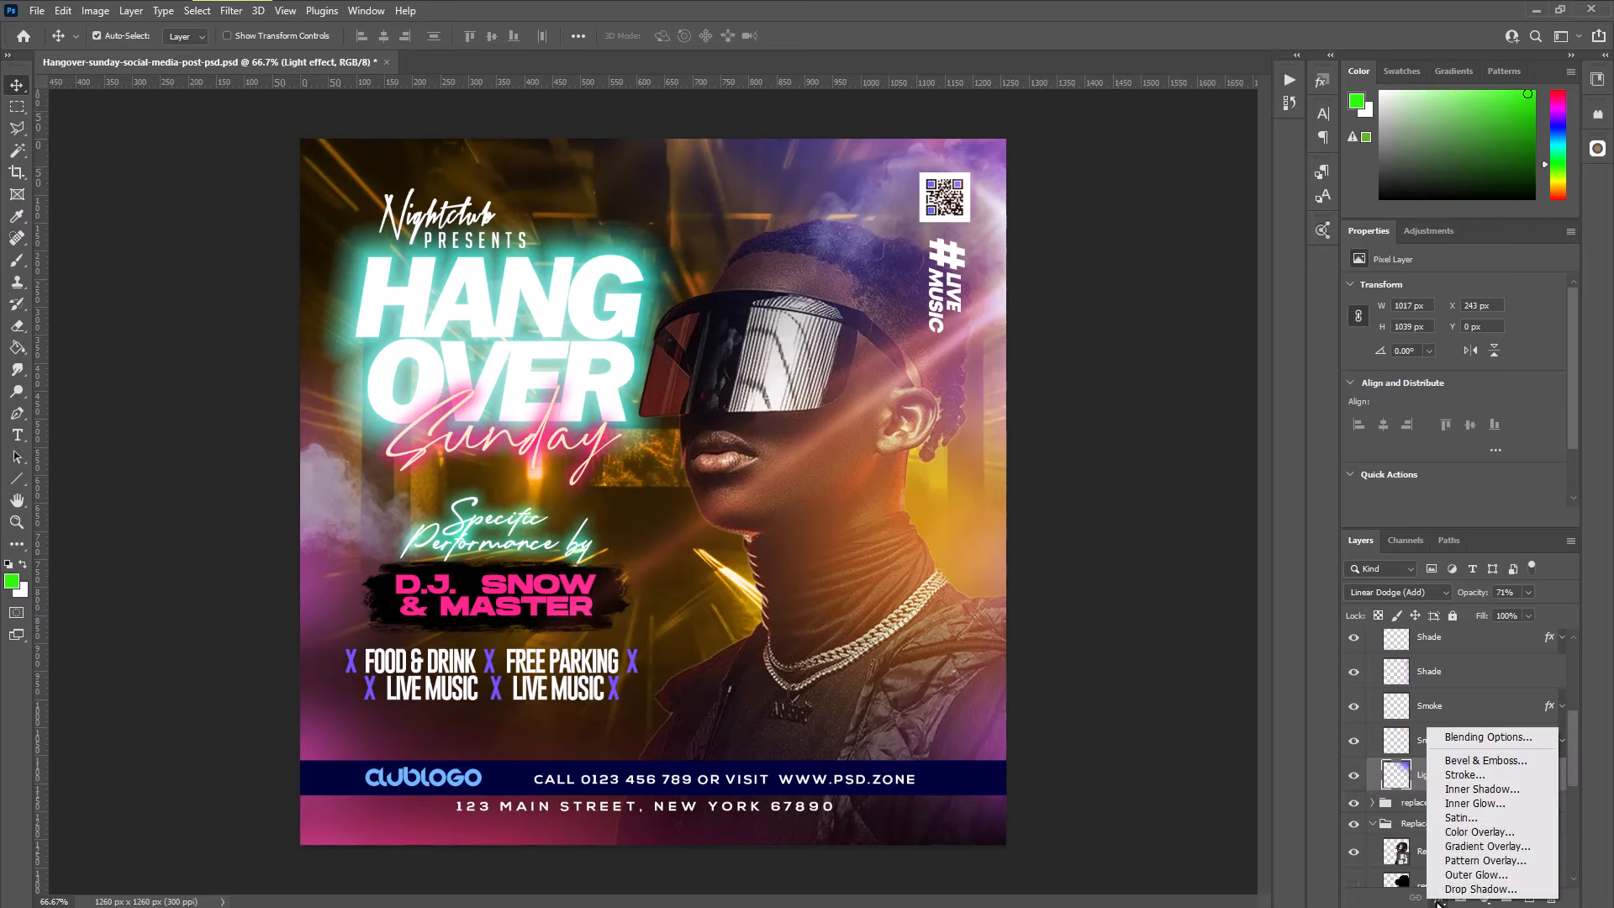
{"action": "left_click", "coordinate": [1466, 735]}
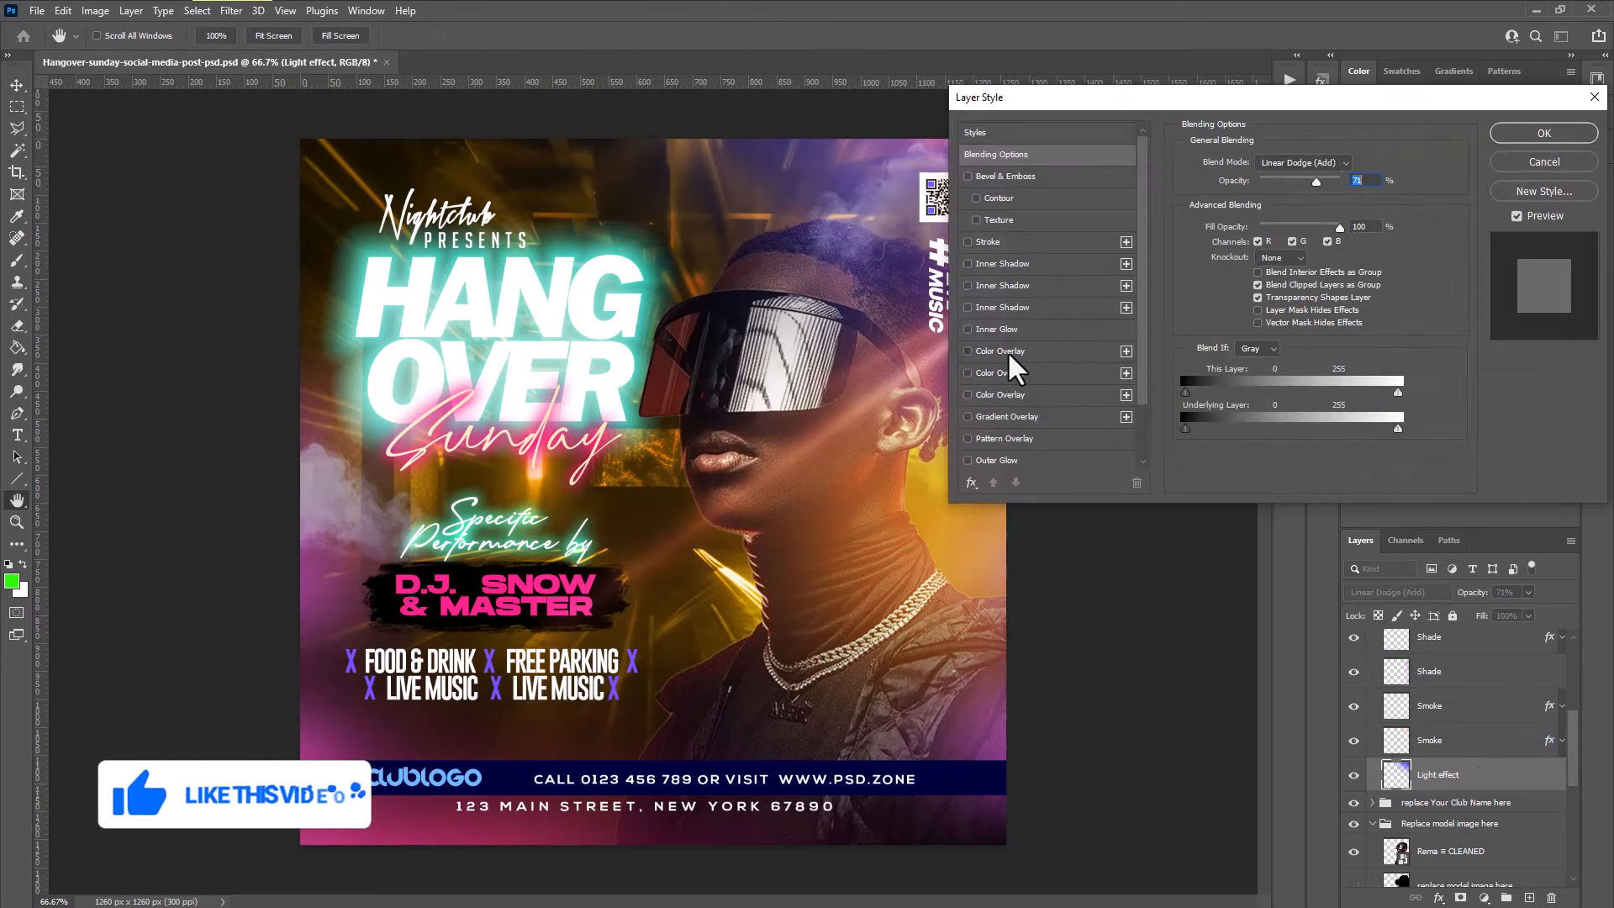
{"action": "left_click", "coordinate": [1010, 353]}
{"action": "left_click_drag", "start_coordinate": [1243, 101], "coordinate": [1350, 90]}
{"action": "left_click", "coordinate": [1411, 150]}
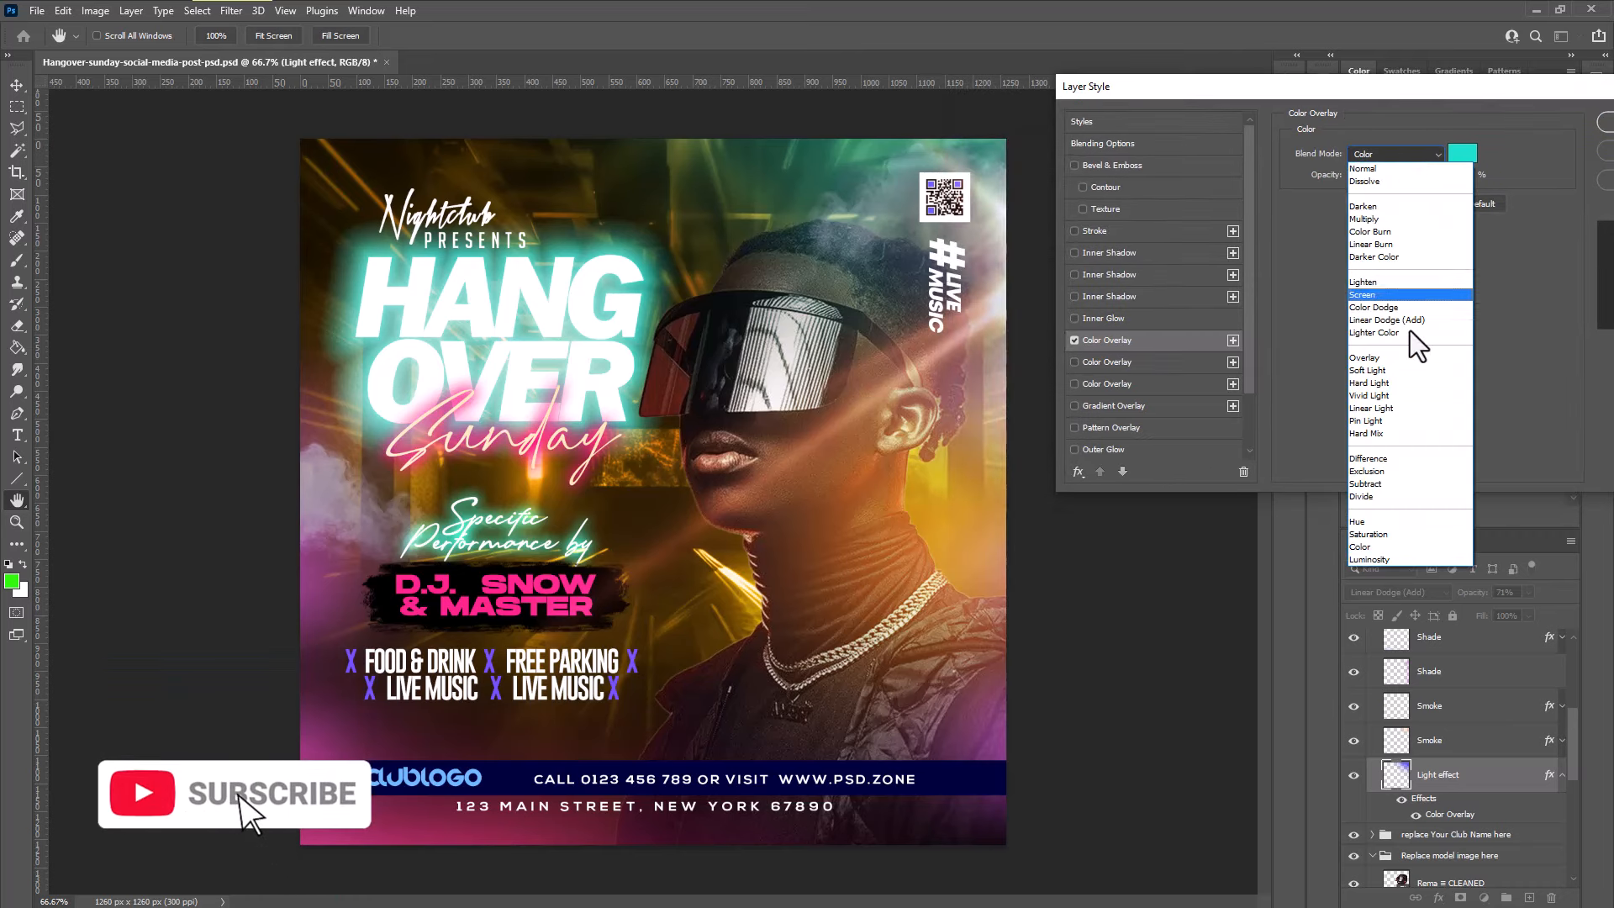
{"action": "left_click", "coordinate": [1383, 548]}
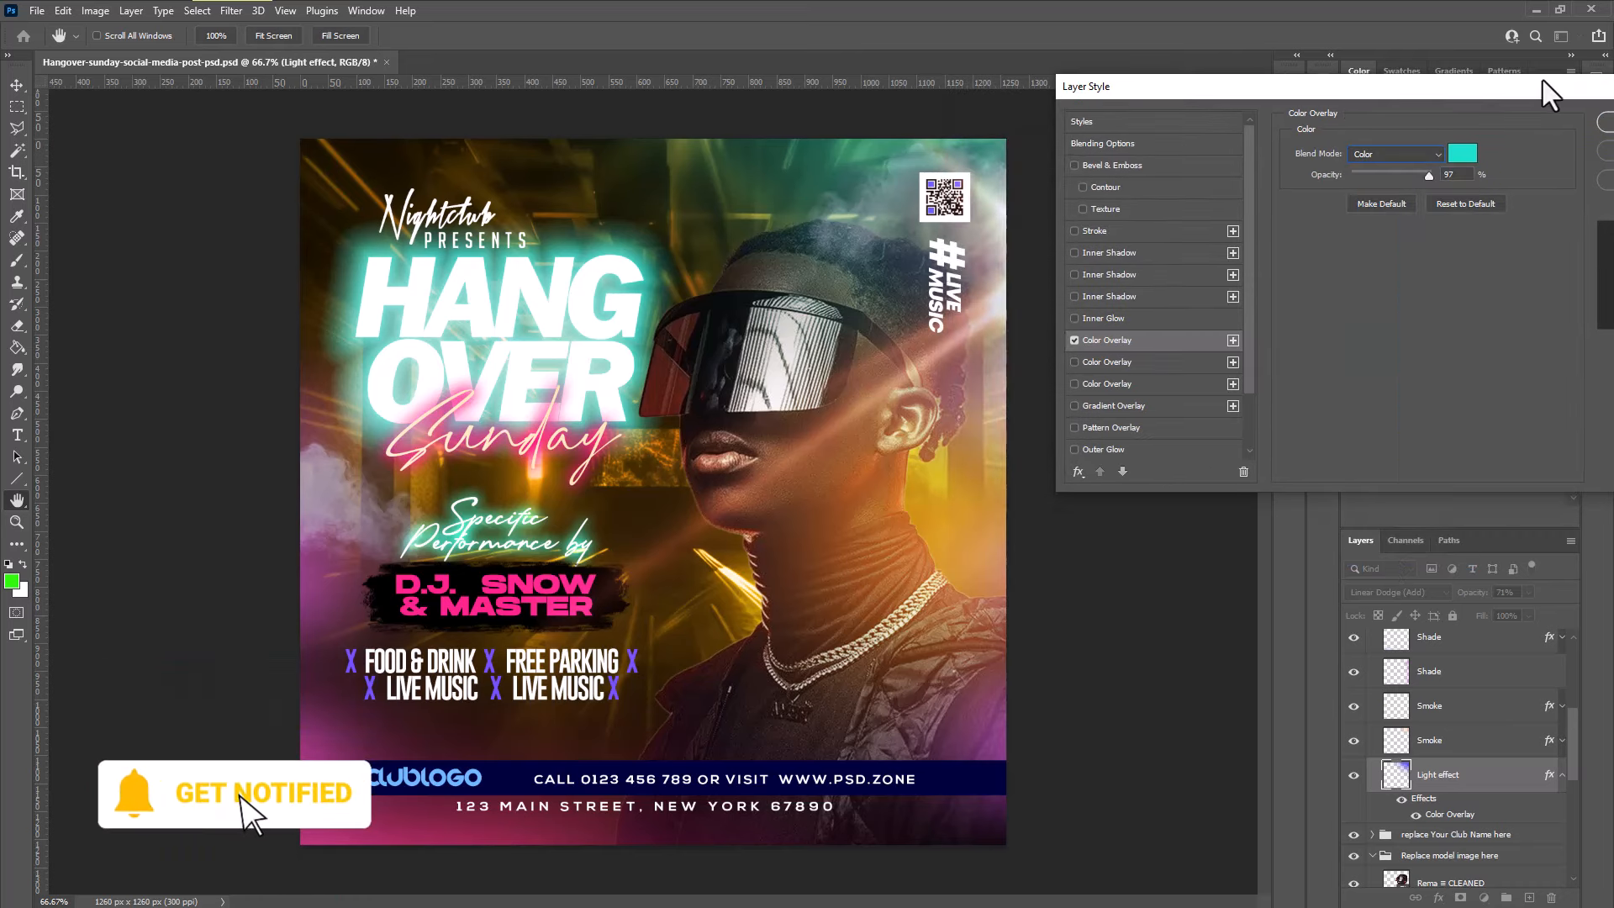
{"action": "left_click_drag", "start_coordinate": [1547, 96], "coordinate": [1352, 98]}
{"action": "left_click", "coordinate": [1471, 126]}
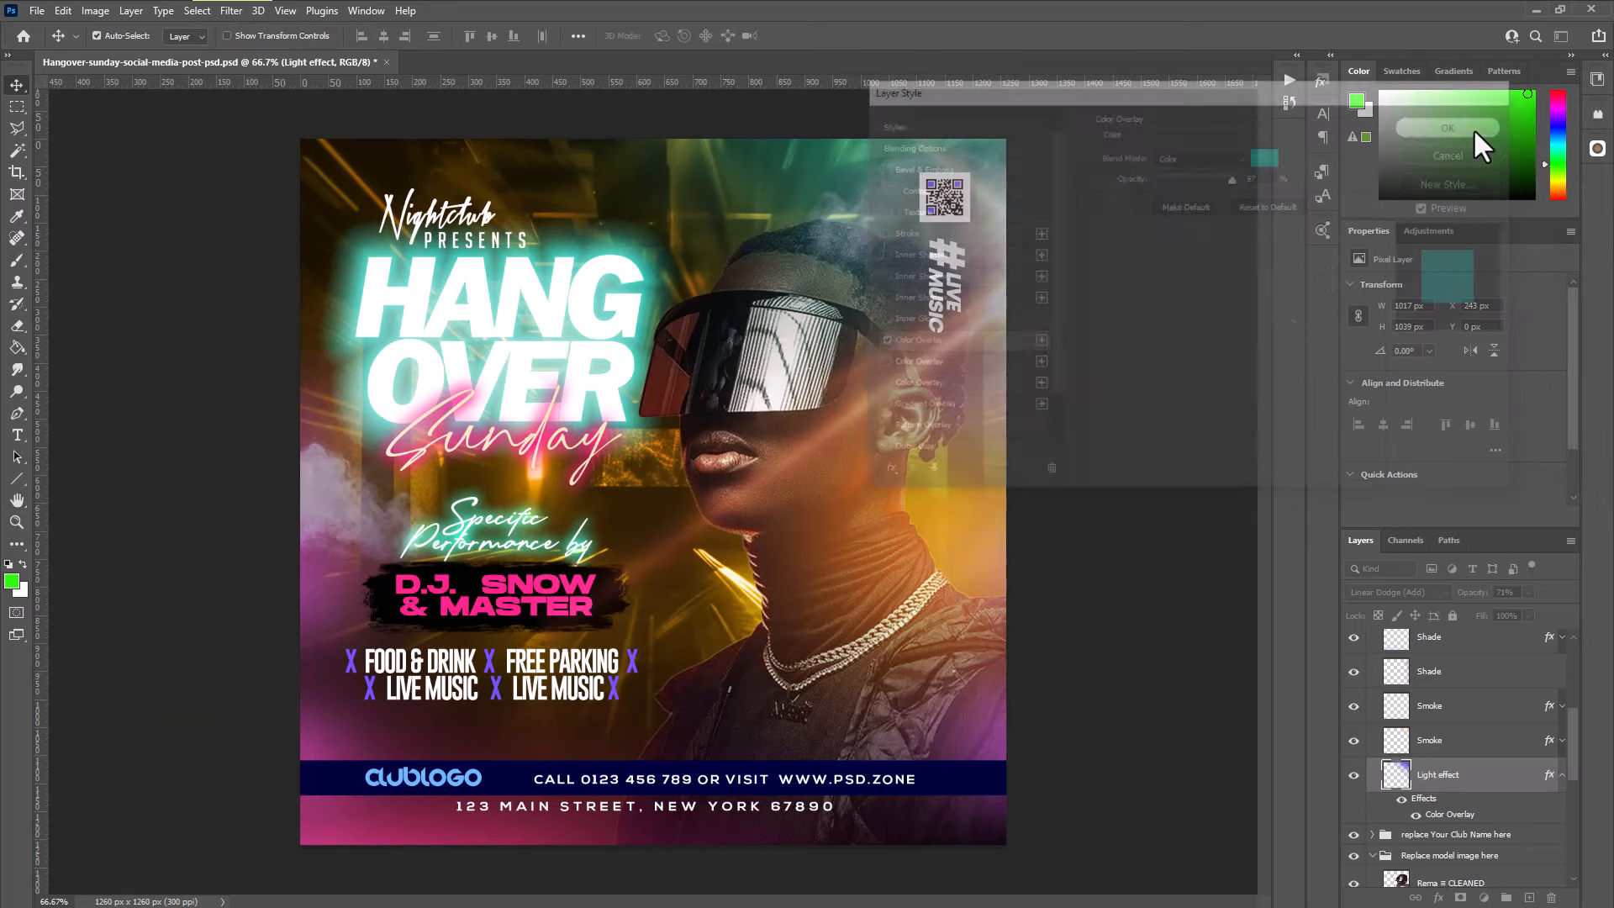
{"action": "scroll", "coordinate": [1554, 779], "scroll_direction": "down", "scroll_amount": 1}
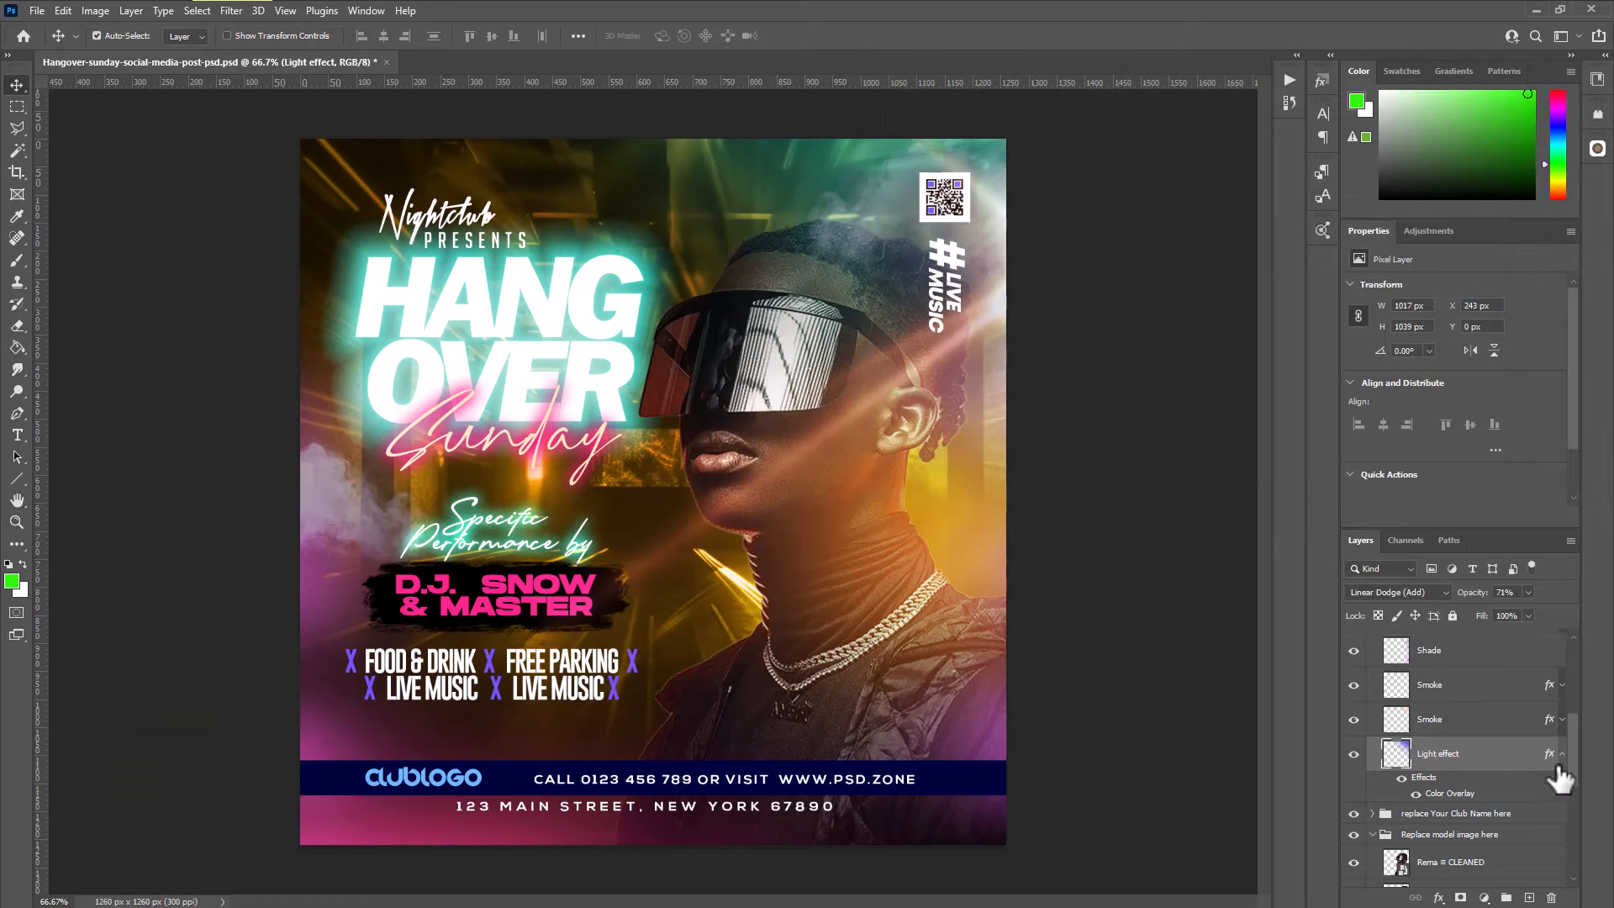
{"action": "left_click", "coordinate": [1563, 754]}
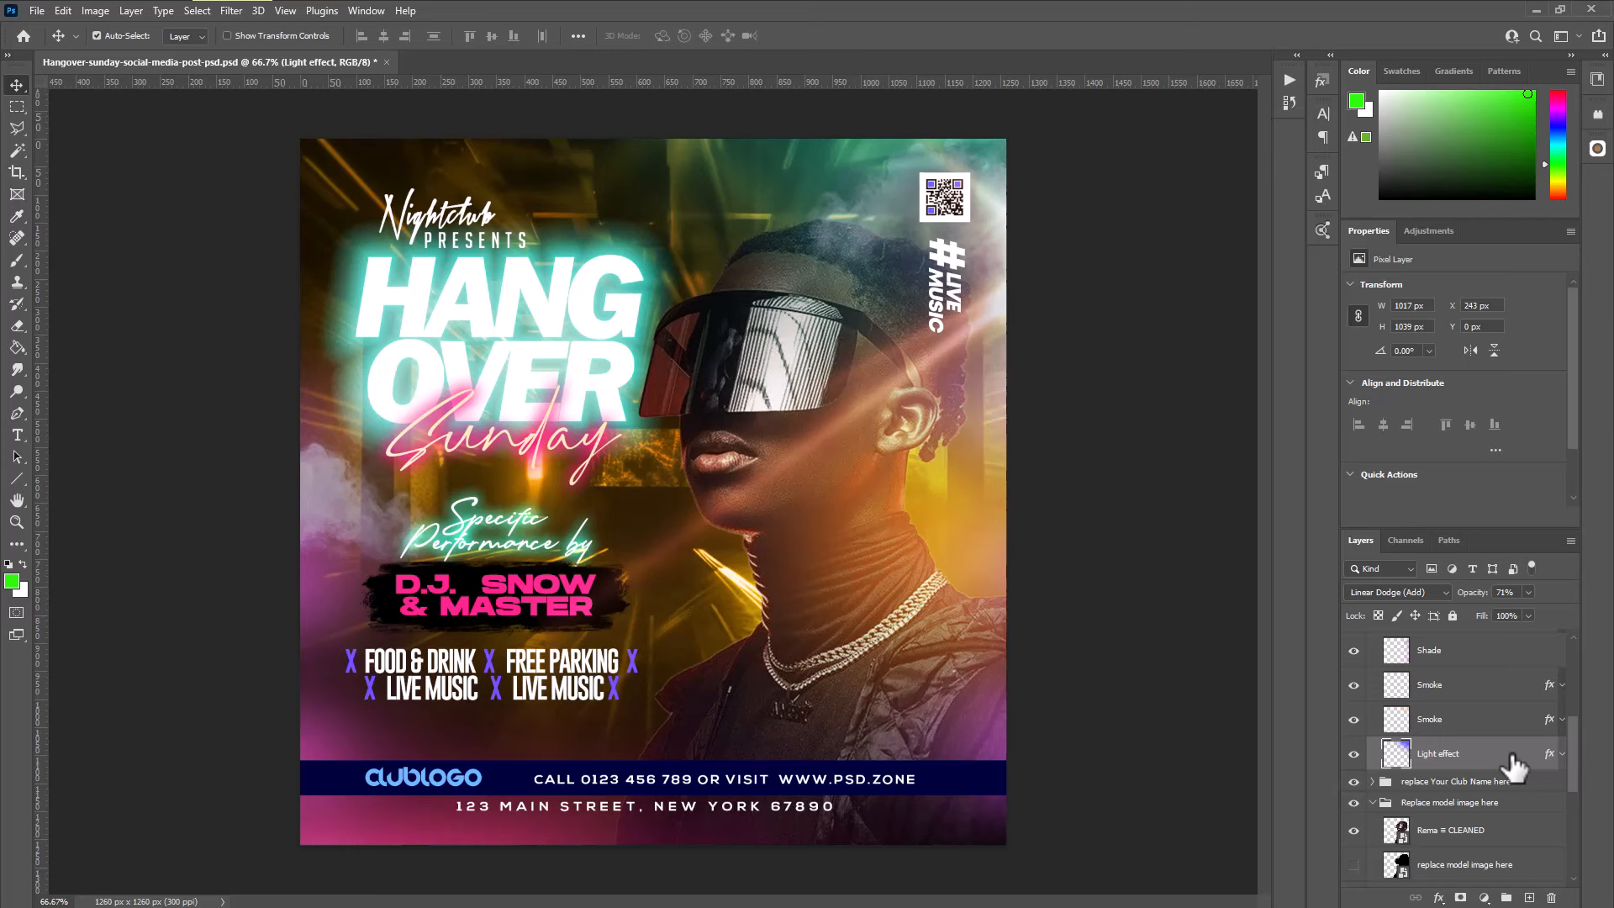
Examine what the lower Smoke layer and the two Shade layers above the smoke contribute by hiding and showing each
{"action": "left_click", "coordinate": [1354, 721]}
{"action": "left_click", "coordinate": [1354, 720]}
{"action": "scroll", "coordinate": [1505, 720], "scroll_direction": "up", "scroll_amount": 2}
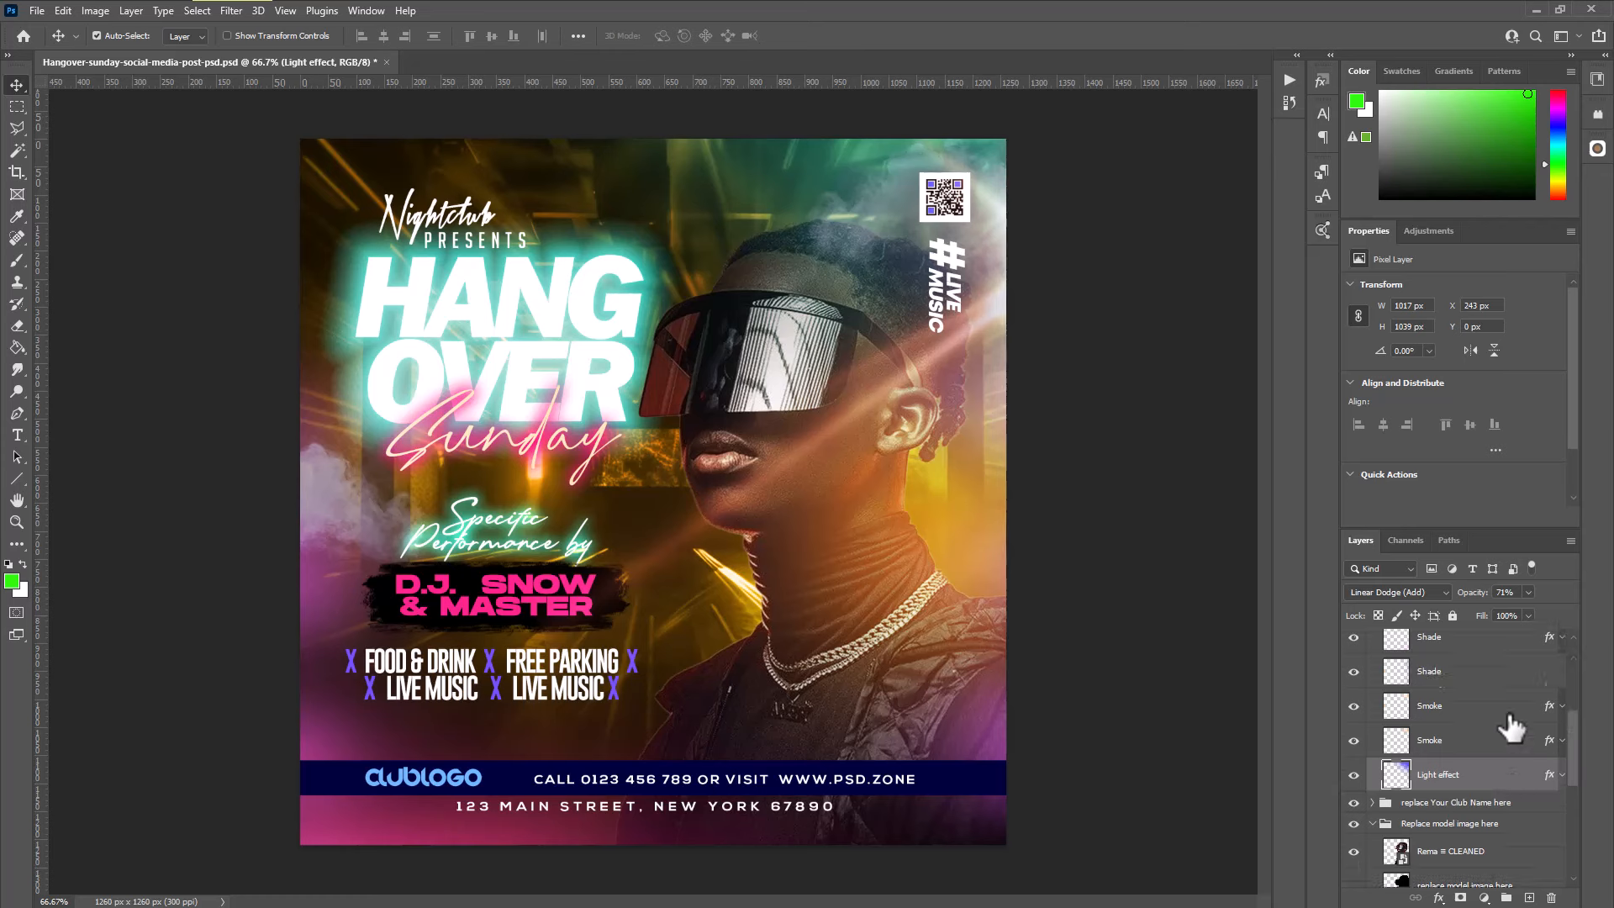
{"action": "left_click", "coordinate": [1496, 703]}
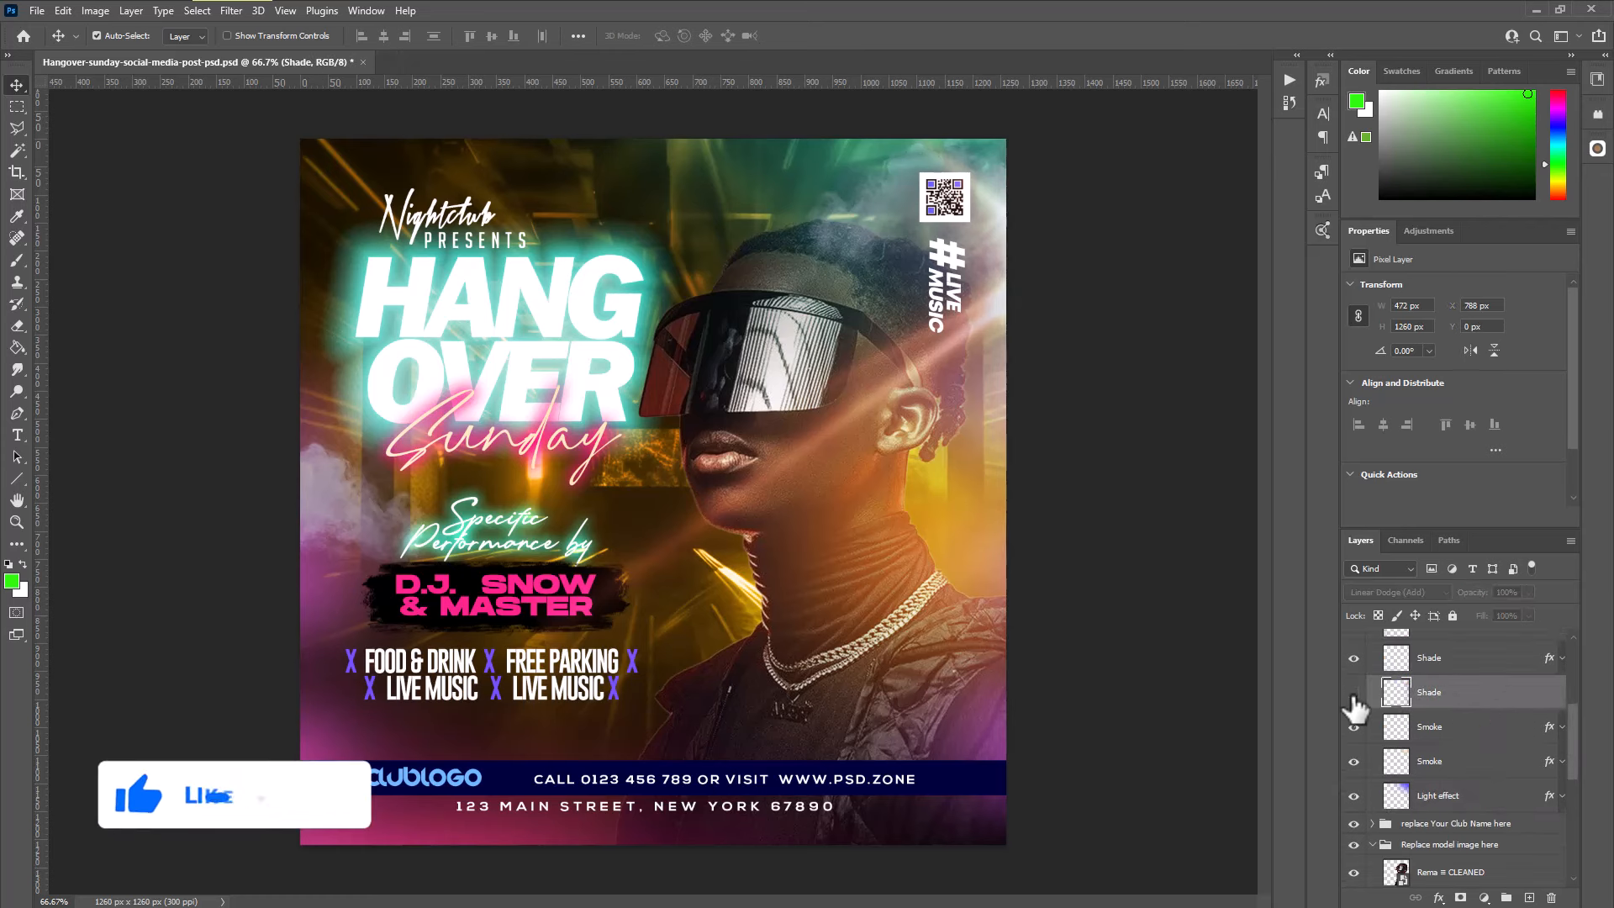
{"action": "left_click", "coordinate": [1354, 692]}
{"action": "left_click", "coordinate": [1353, 694]}
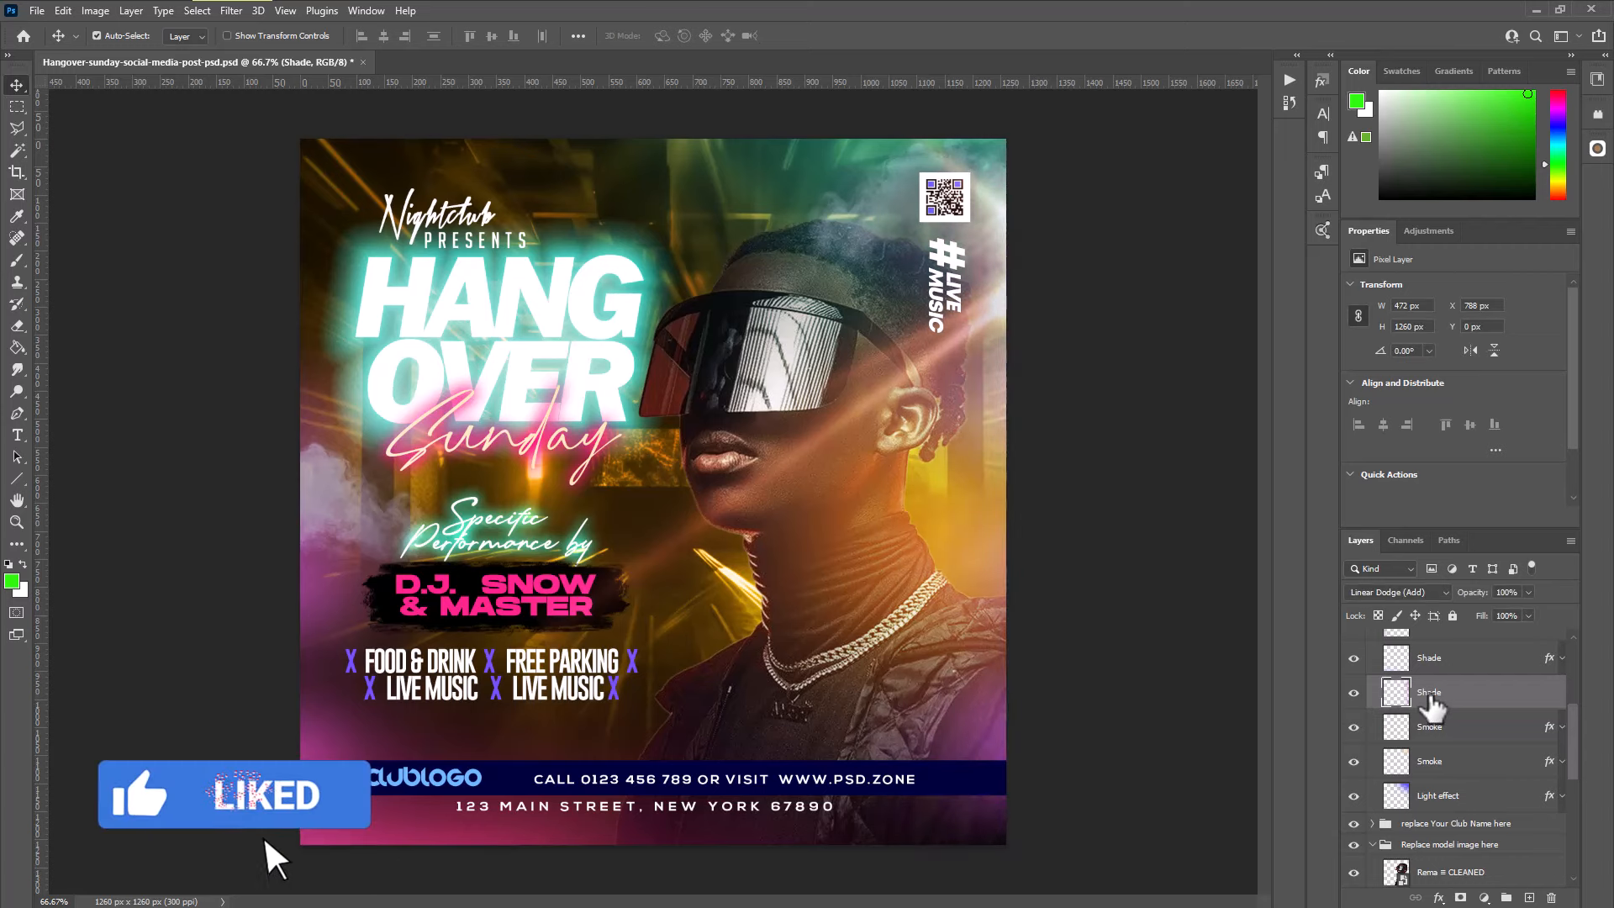
{"action": "scroll", "coordinate": [1487, 715], "scroll_direction": "up", "scroll_amount": 1}
{"action": "left_click", "coordinate": [1354, 681]}
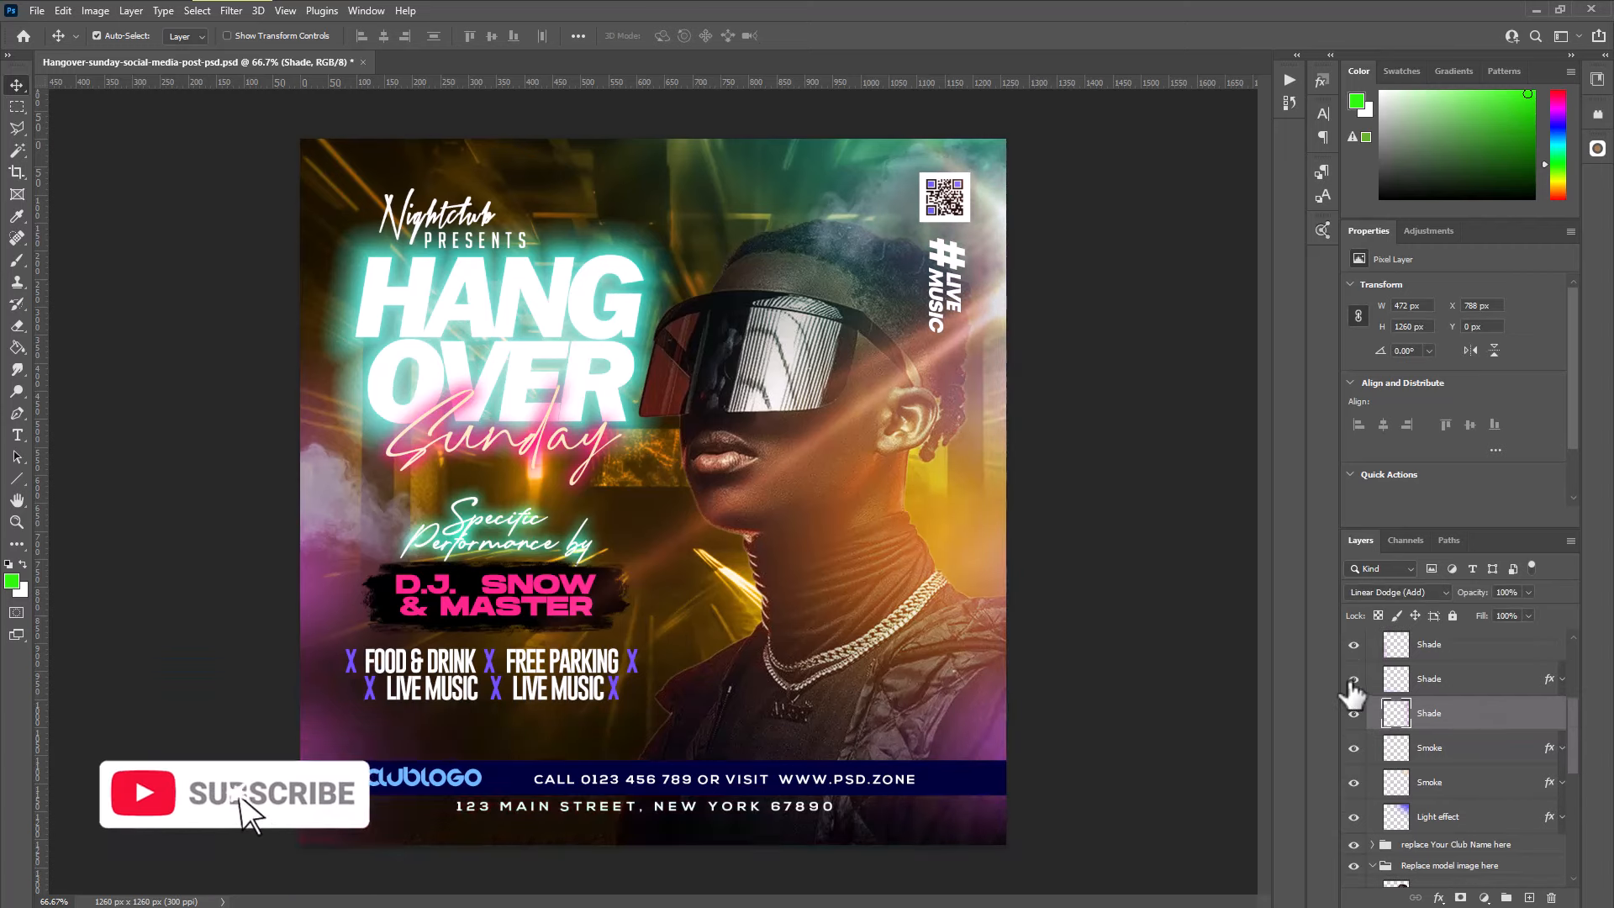
{"action": "left_click", "coordinate": [1353, 681]}
{"action": "scroll", "coordinate": [1446, 744], "scroll_direction": "up", "scroll_amount": 4}
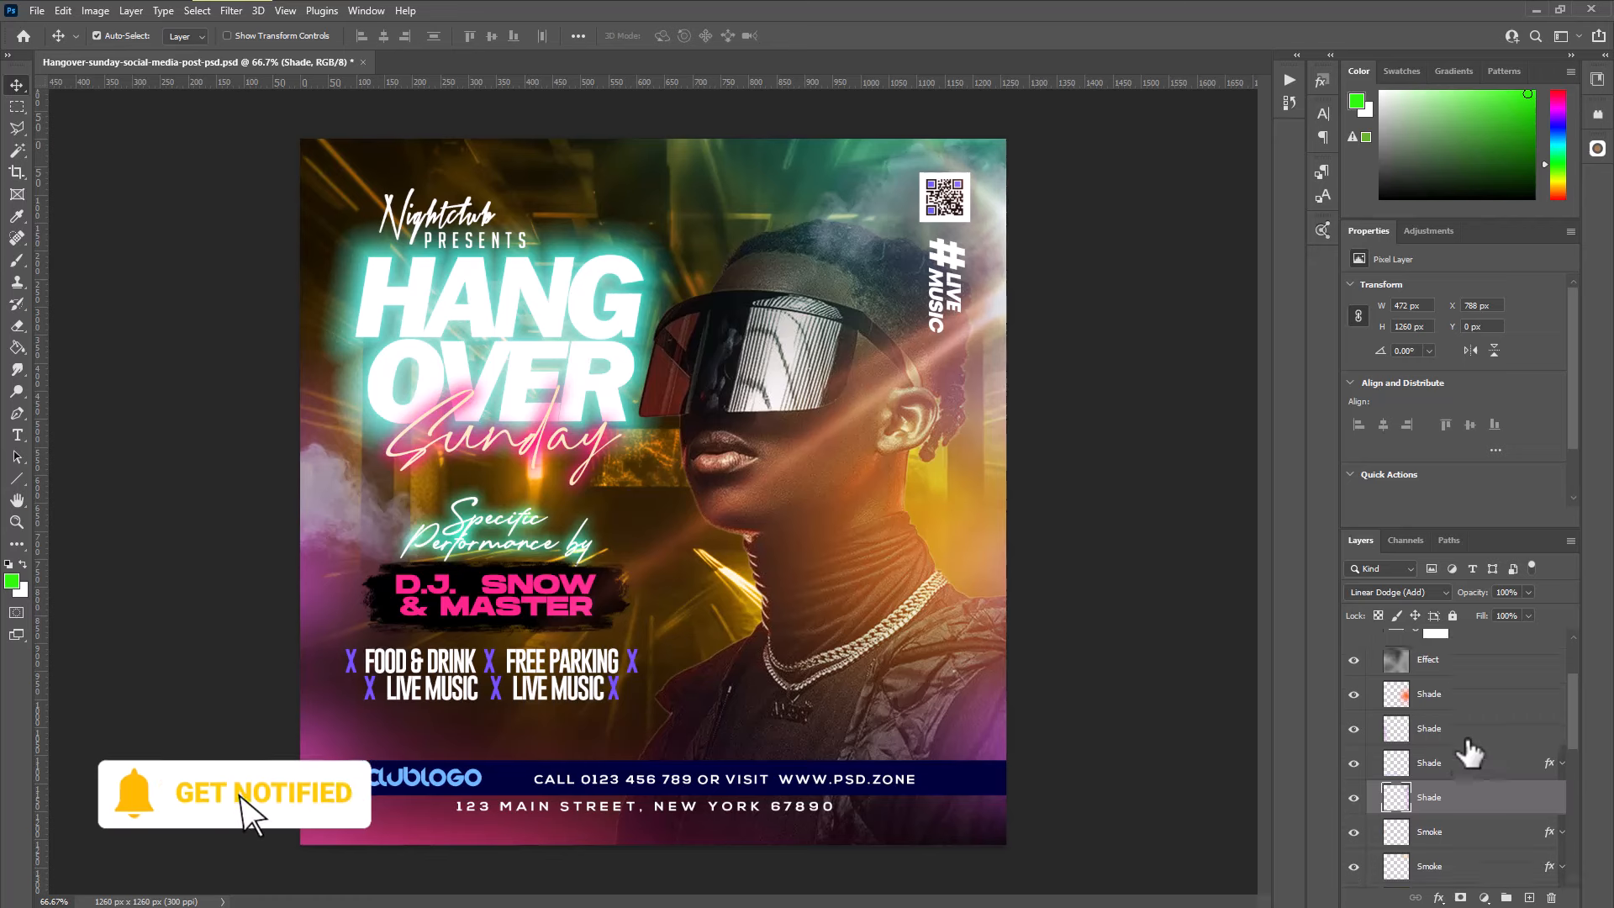
Add a turquoise Color Overlay in Color blend mode at 97% opacity to the Shade layer directly below the orange Shade layer
{"action": "left_click", "coordinate": [1366, 729]}
{"action": "left_click", "coordinate": [1354, 729]}
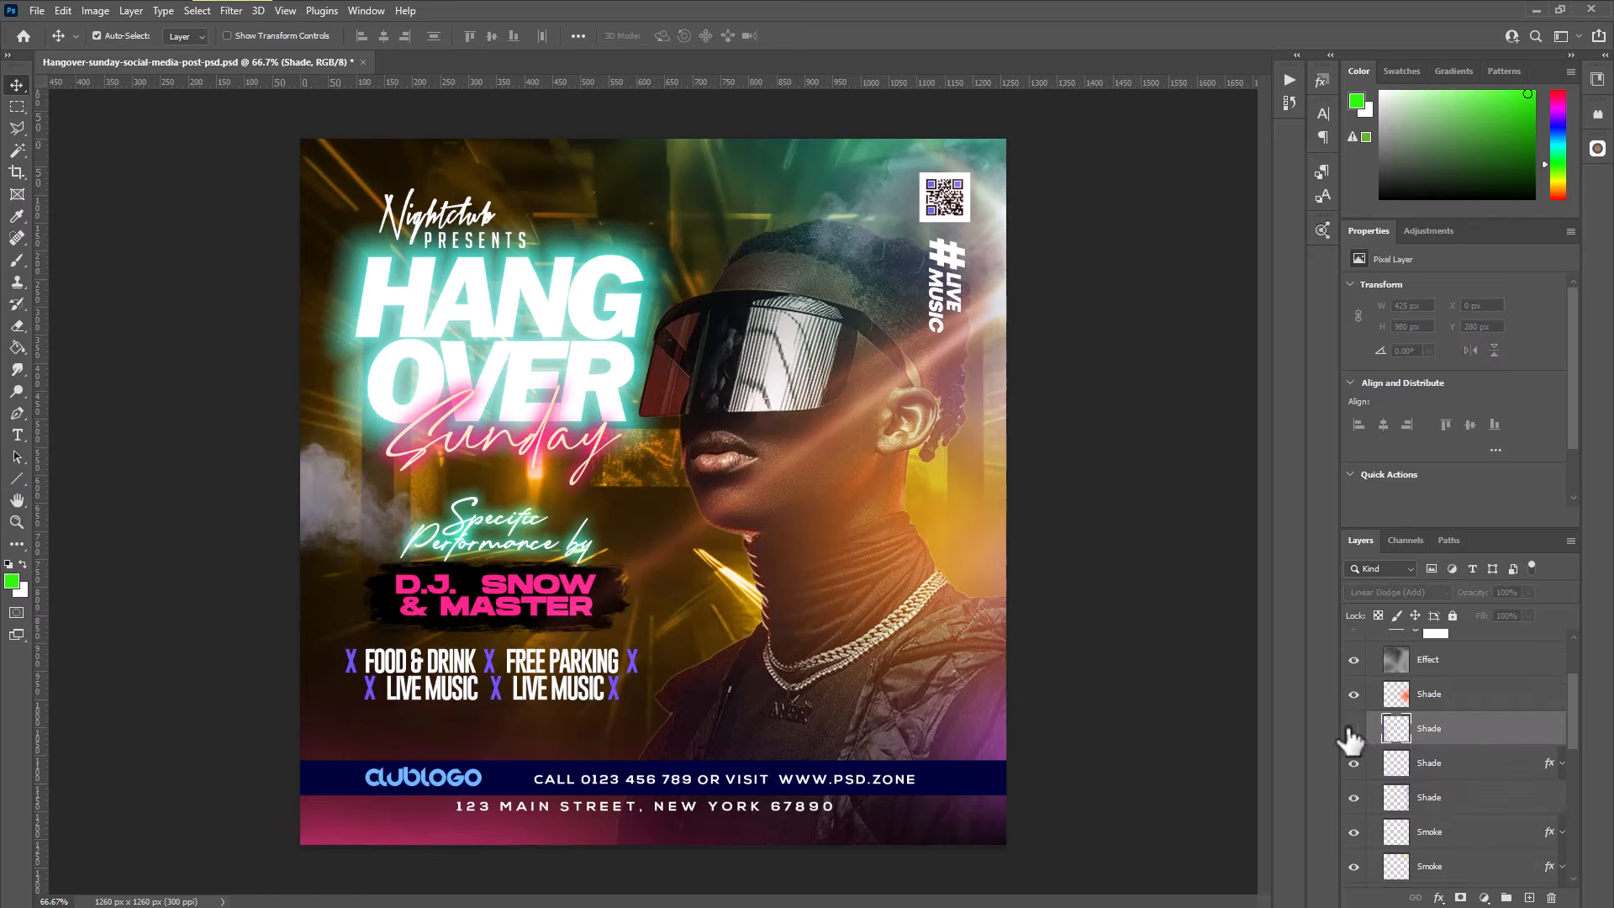
{"action": "left_click", "coordinate": [1353, 729]}
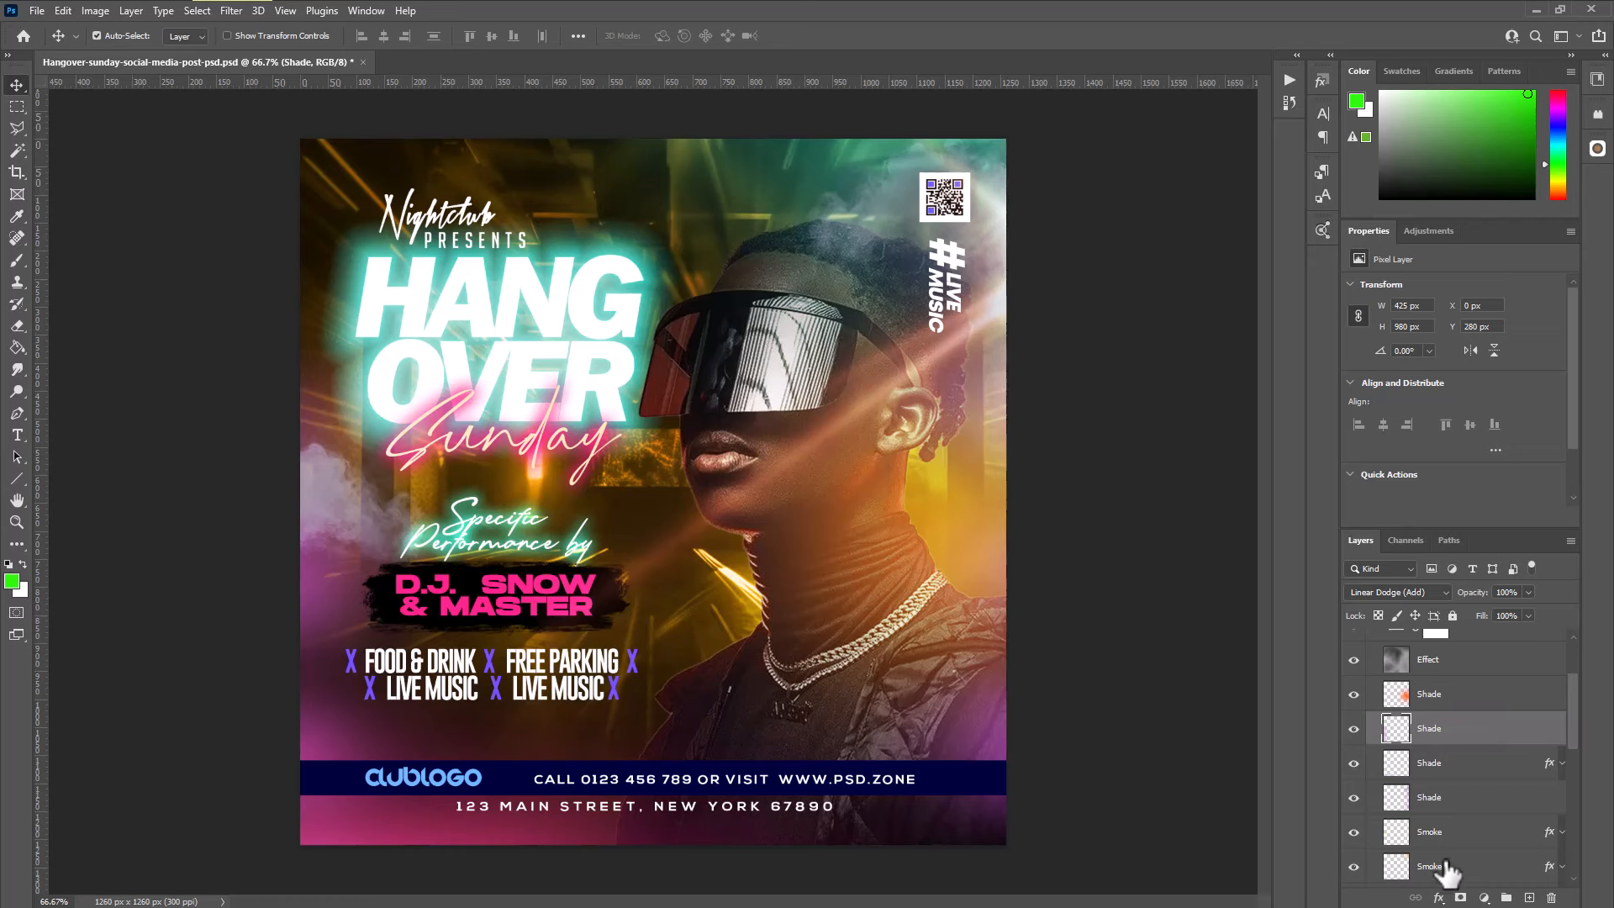
{"action": "left_click", "coordinate": [1439, 898]}
{"action": "left_click", "coordinate": [1479, 737]}
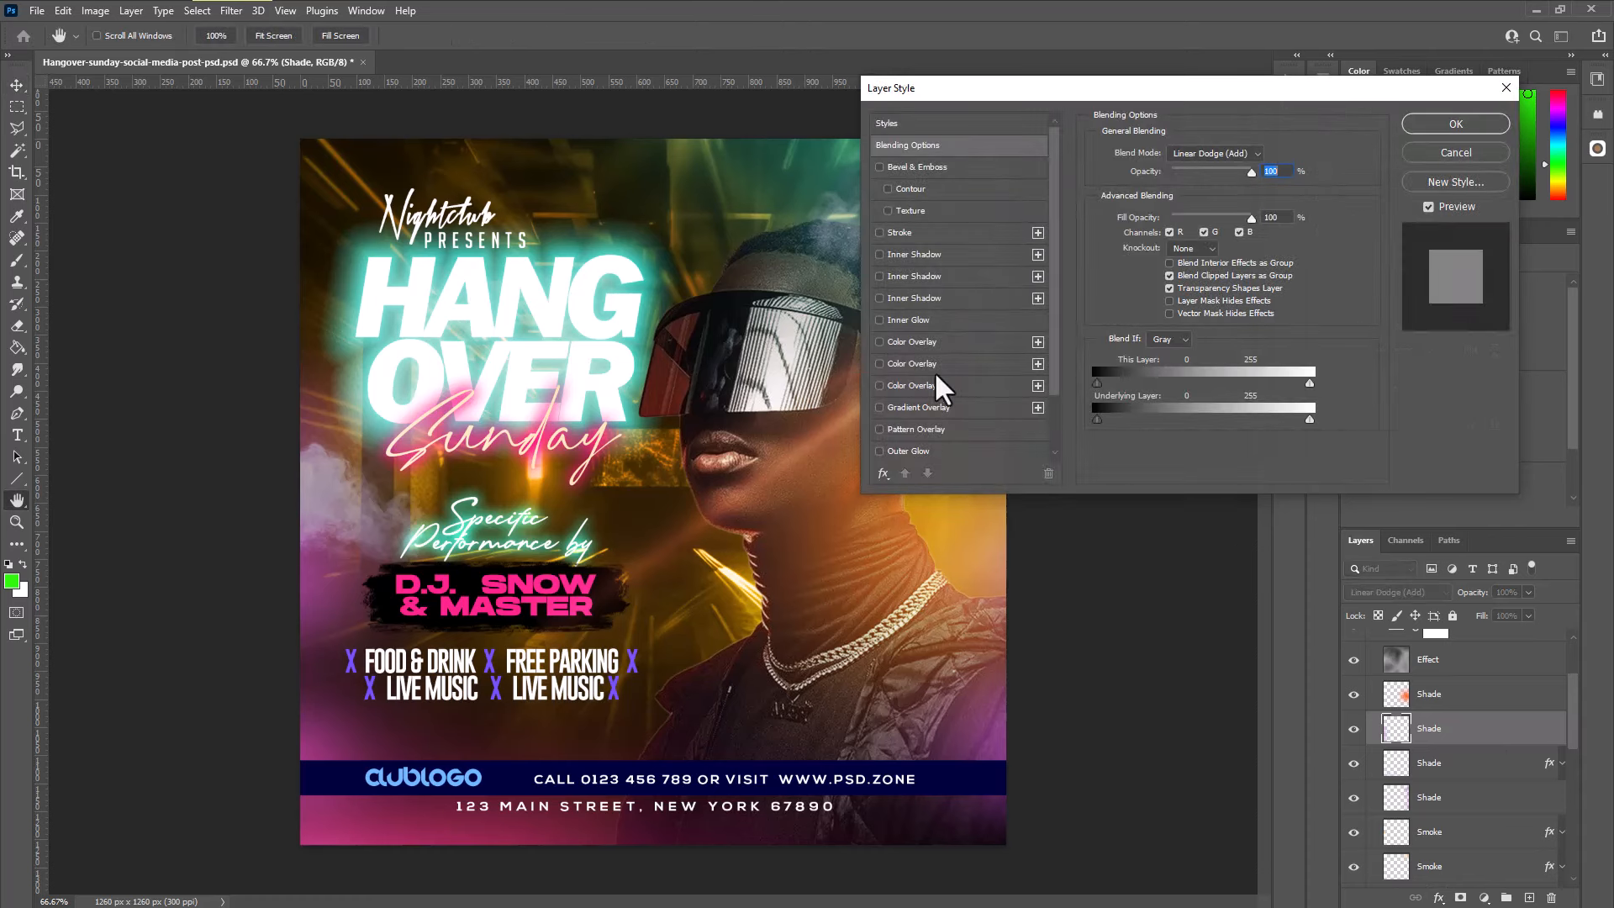
{"action": "left_click", "coordinate": [914, 343]}
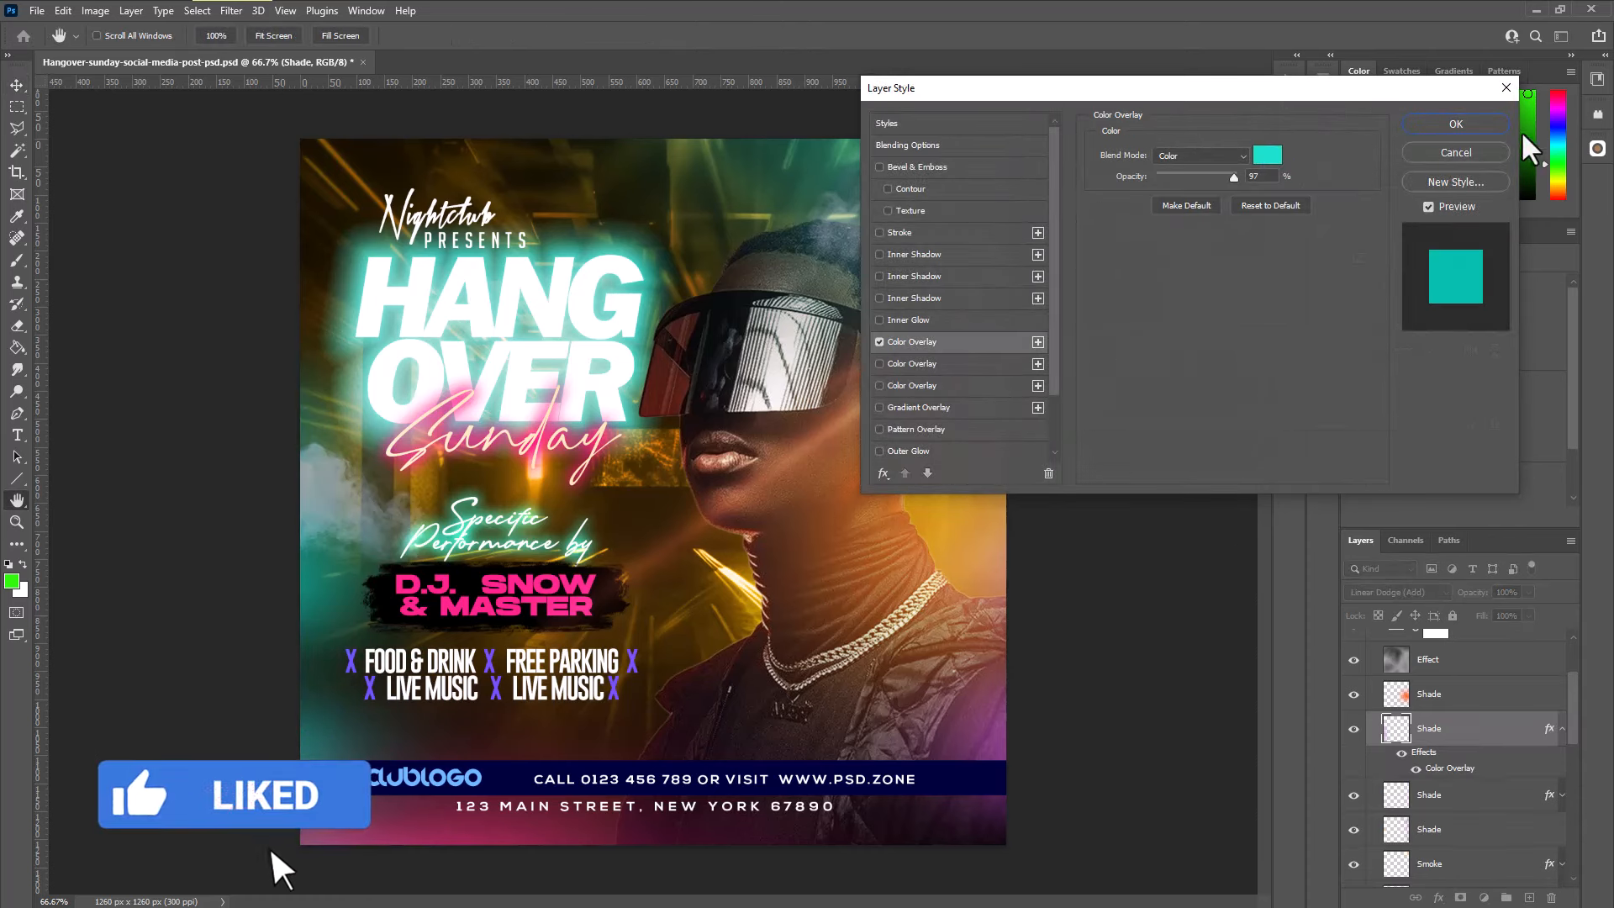
{"action": "left_click", "coordinate": [1452, 128]}
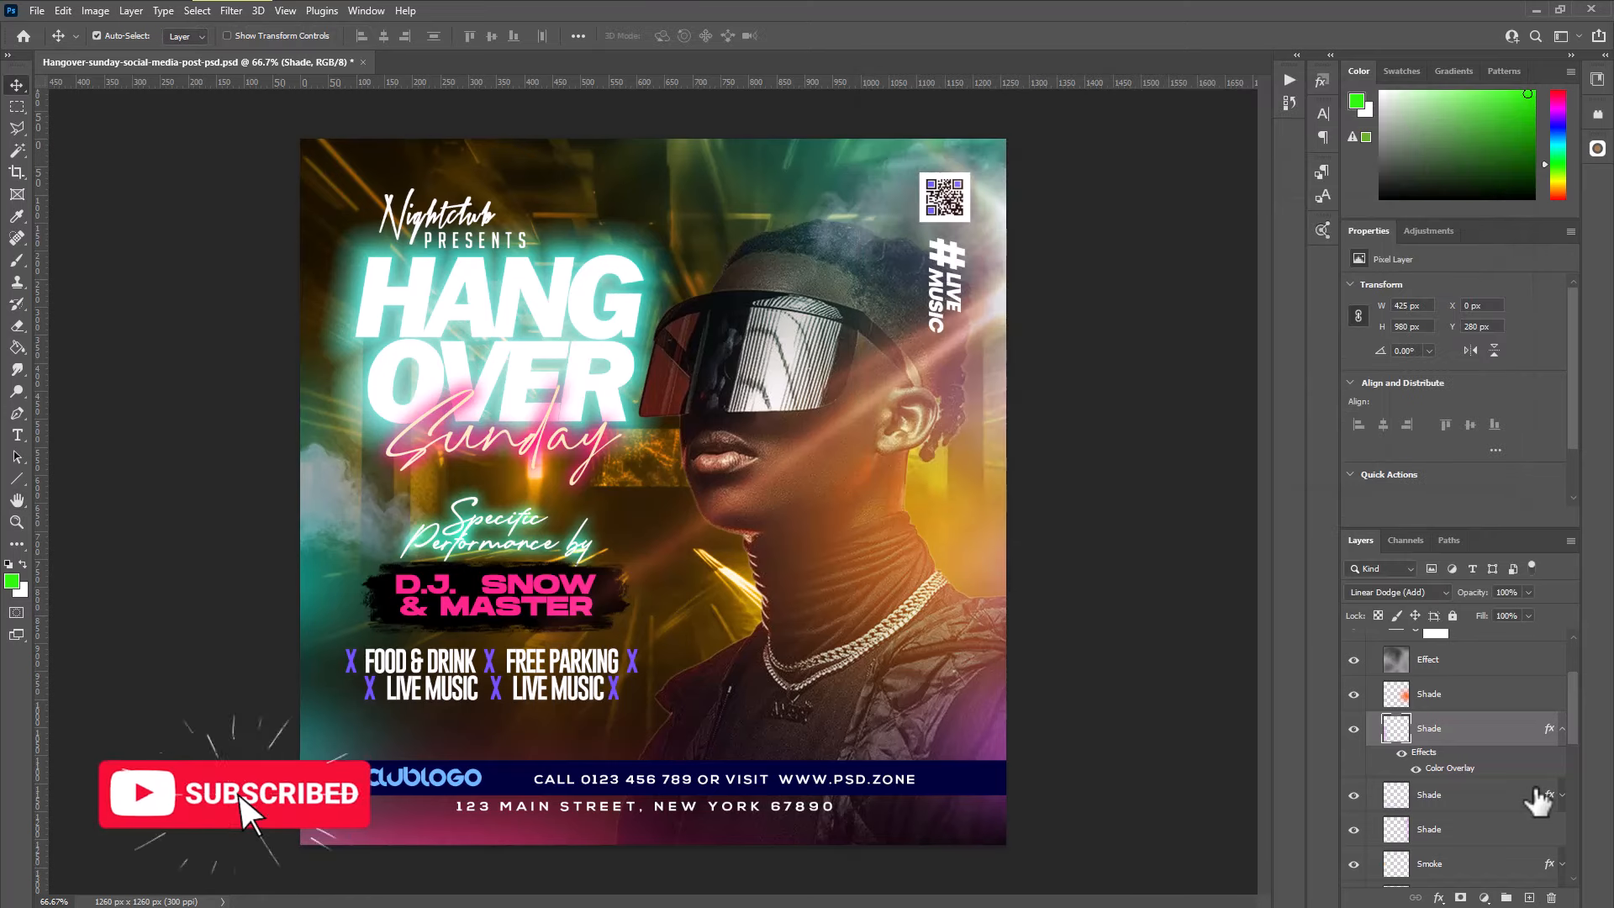
Examine what the two Shade layers directly above the Smoke layer contribute by hiding and showing each
{"action": "left_click", "coordinate": [1505, 833]}
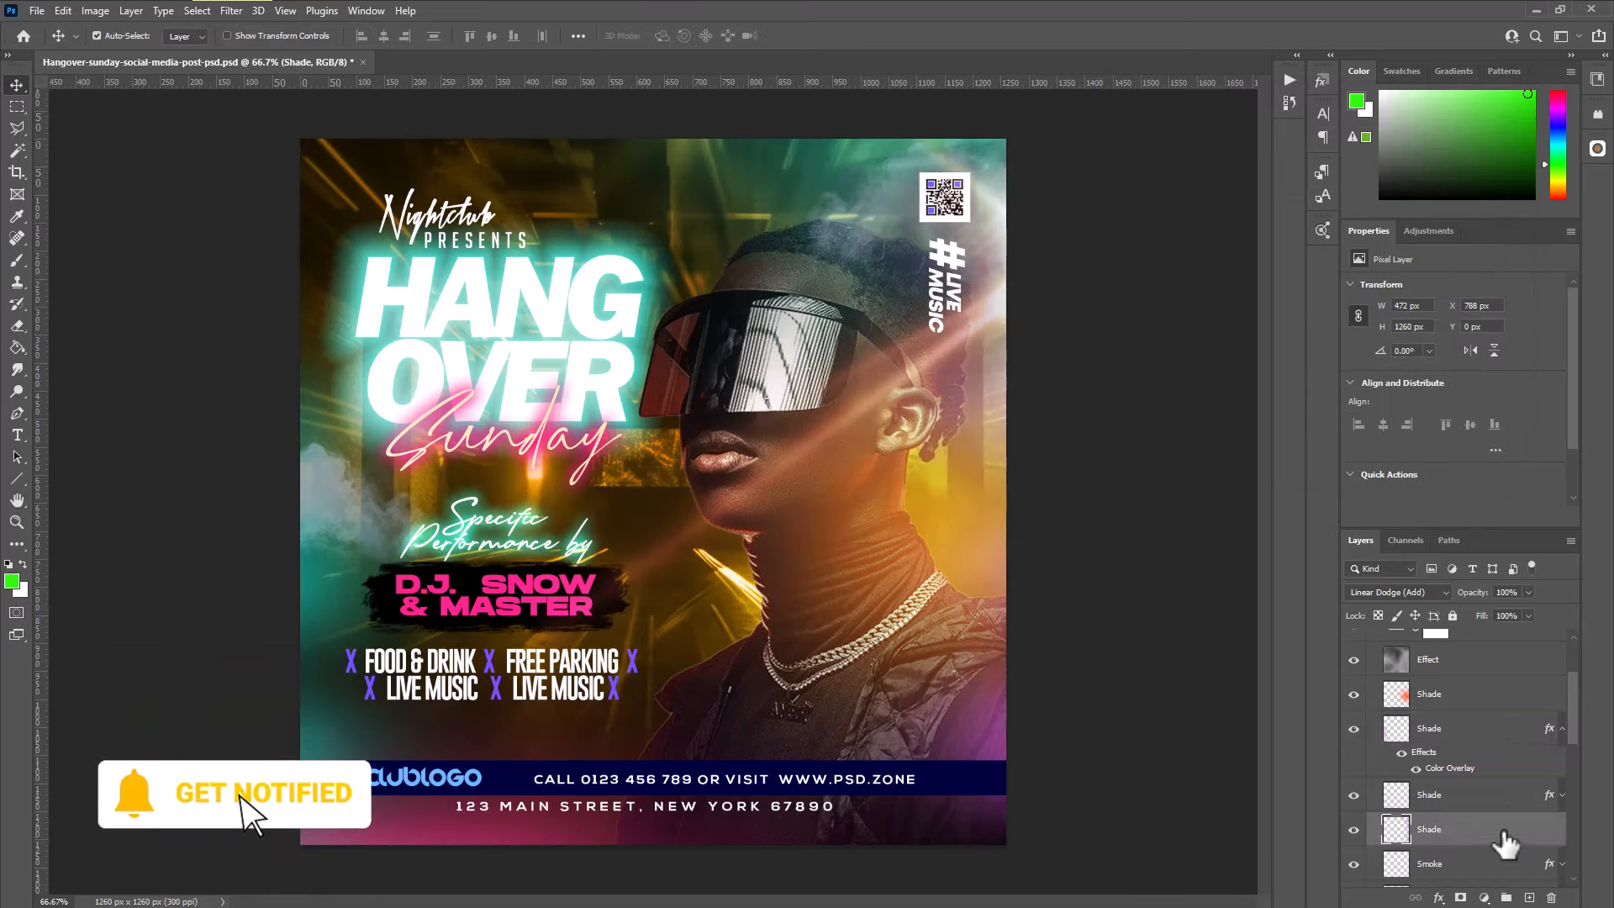
{"action": "left_click", "coordinate": [1353, 830]}
{"action": "left_click", "coordinate": [1352, 831]}
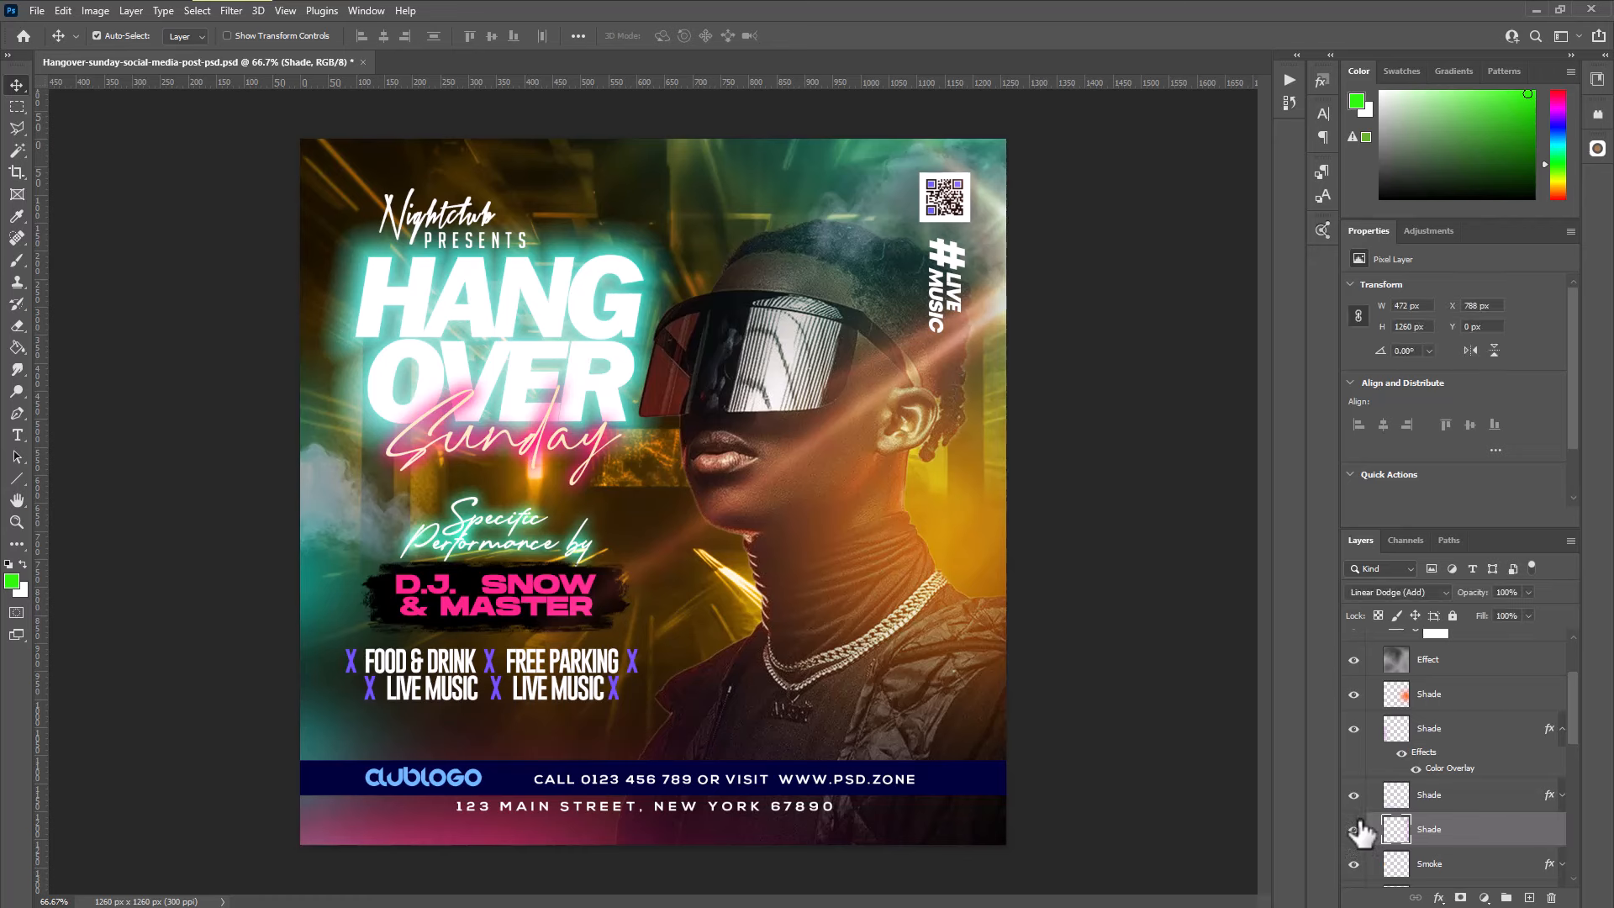
{"action": "left_click", "coordinate": [1354, 796]}
{"action": "left_click", "coordinate": [1354, 795]}
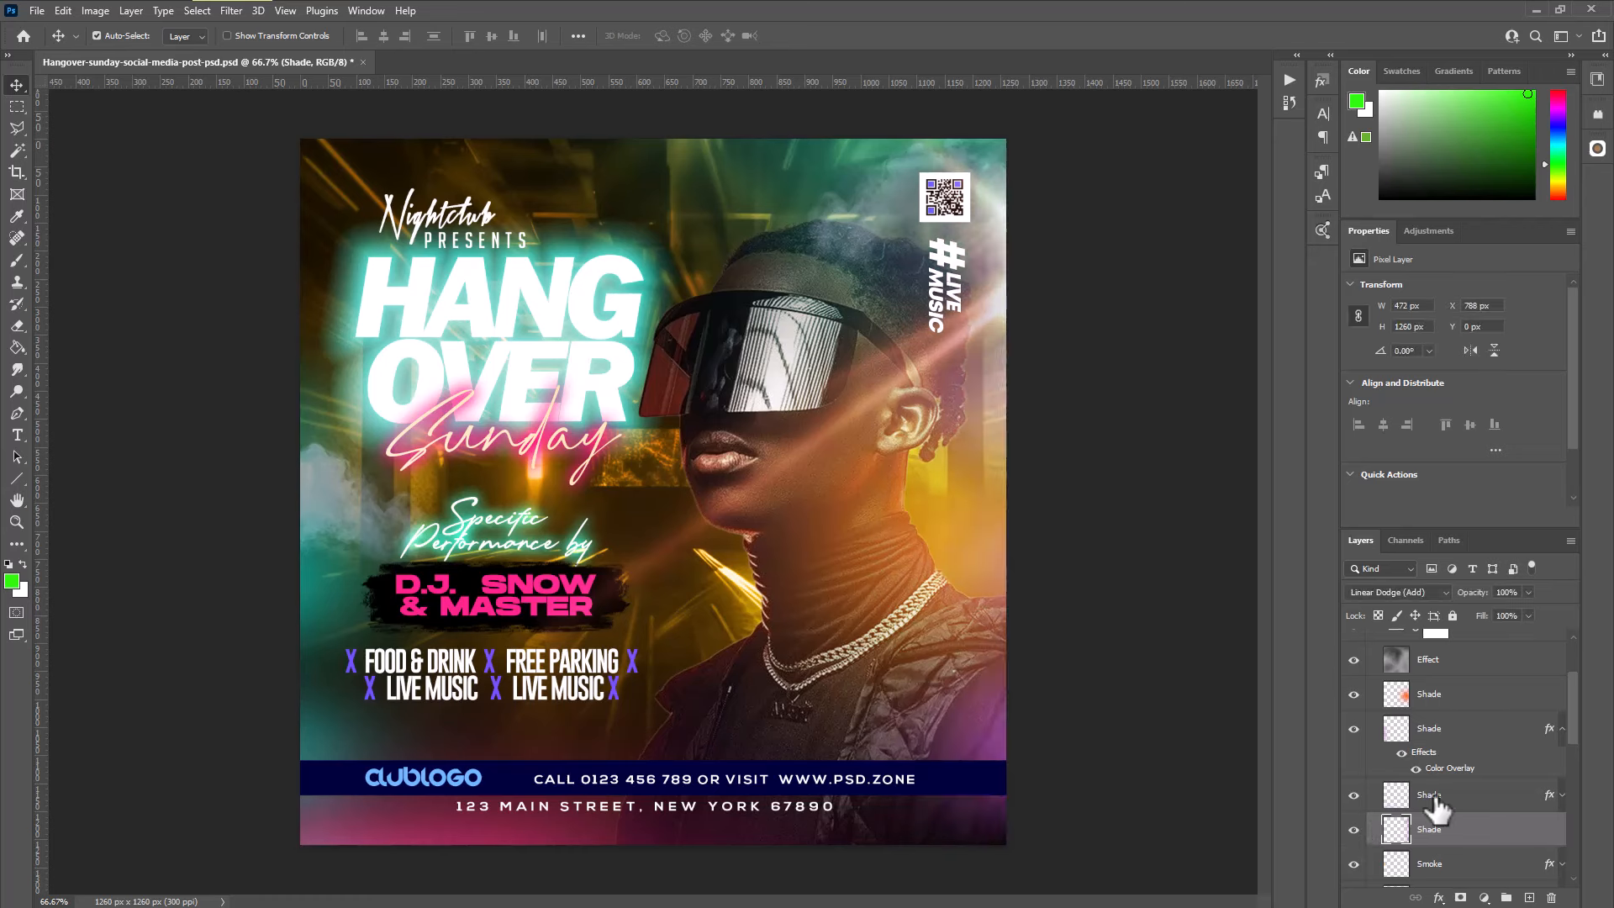
Copy the turquoise Color Overlay style onto the Shade layer directly below its source and hide the source Shade layer
{"action": "left_click", "coordinate": [1511, 802]}
{"action": "left_click", "coordinate": [1553, 731]}
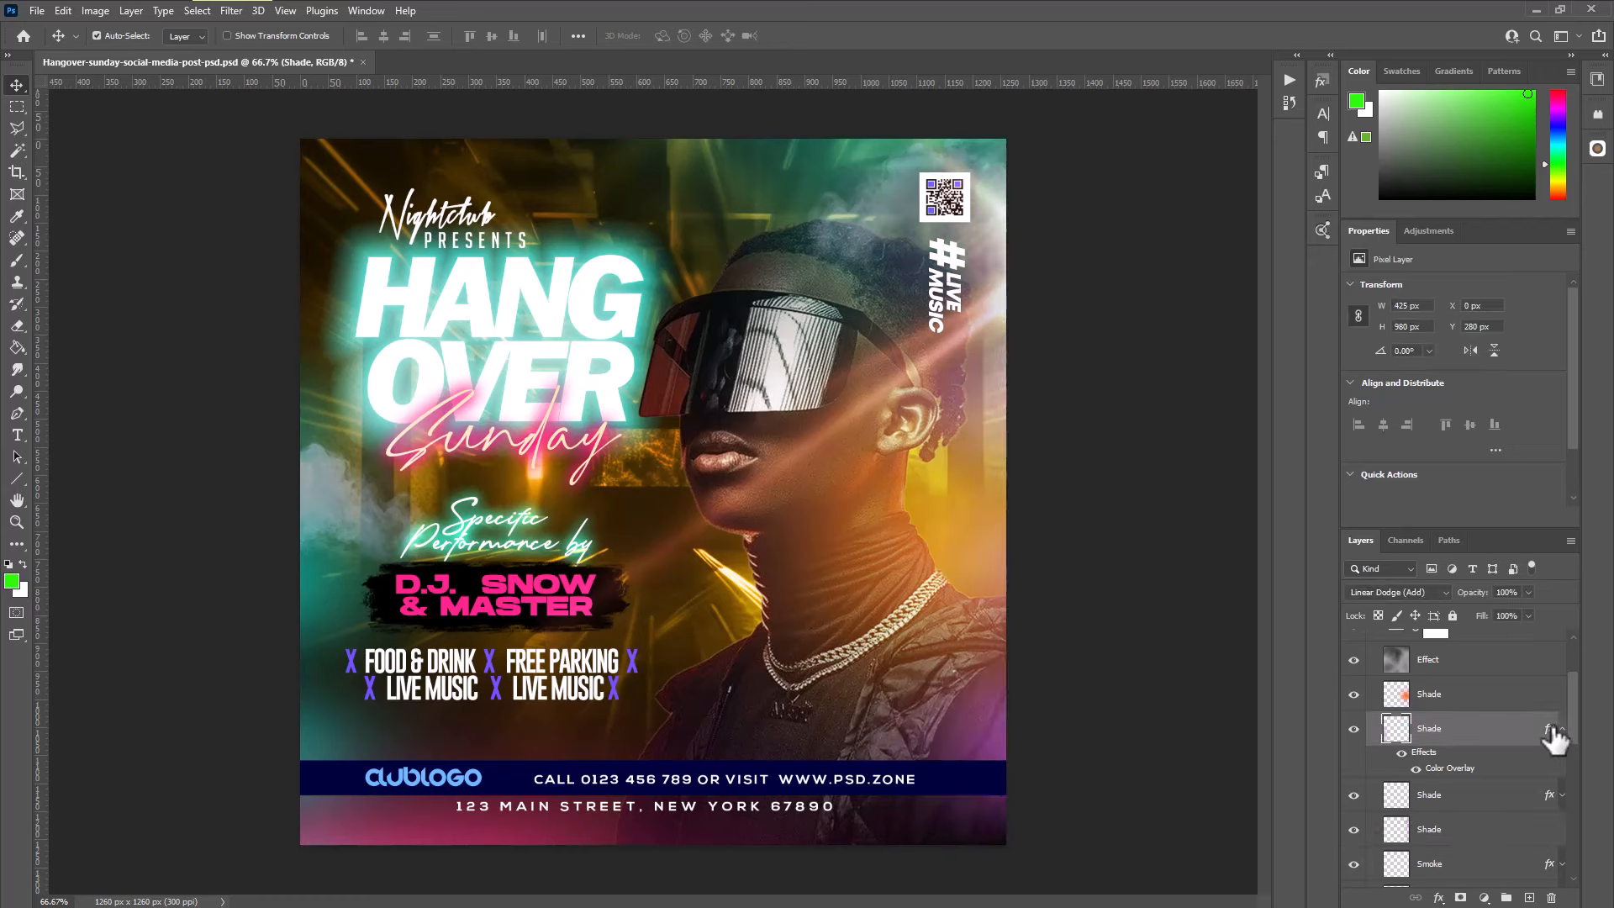
{"action": "right_click", "coordinate": [1551, 728]}
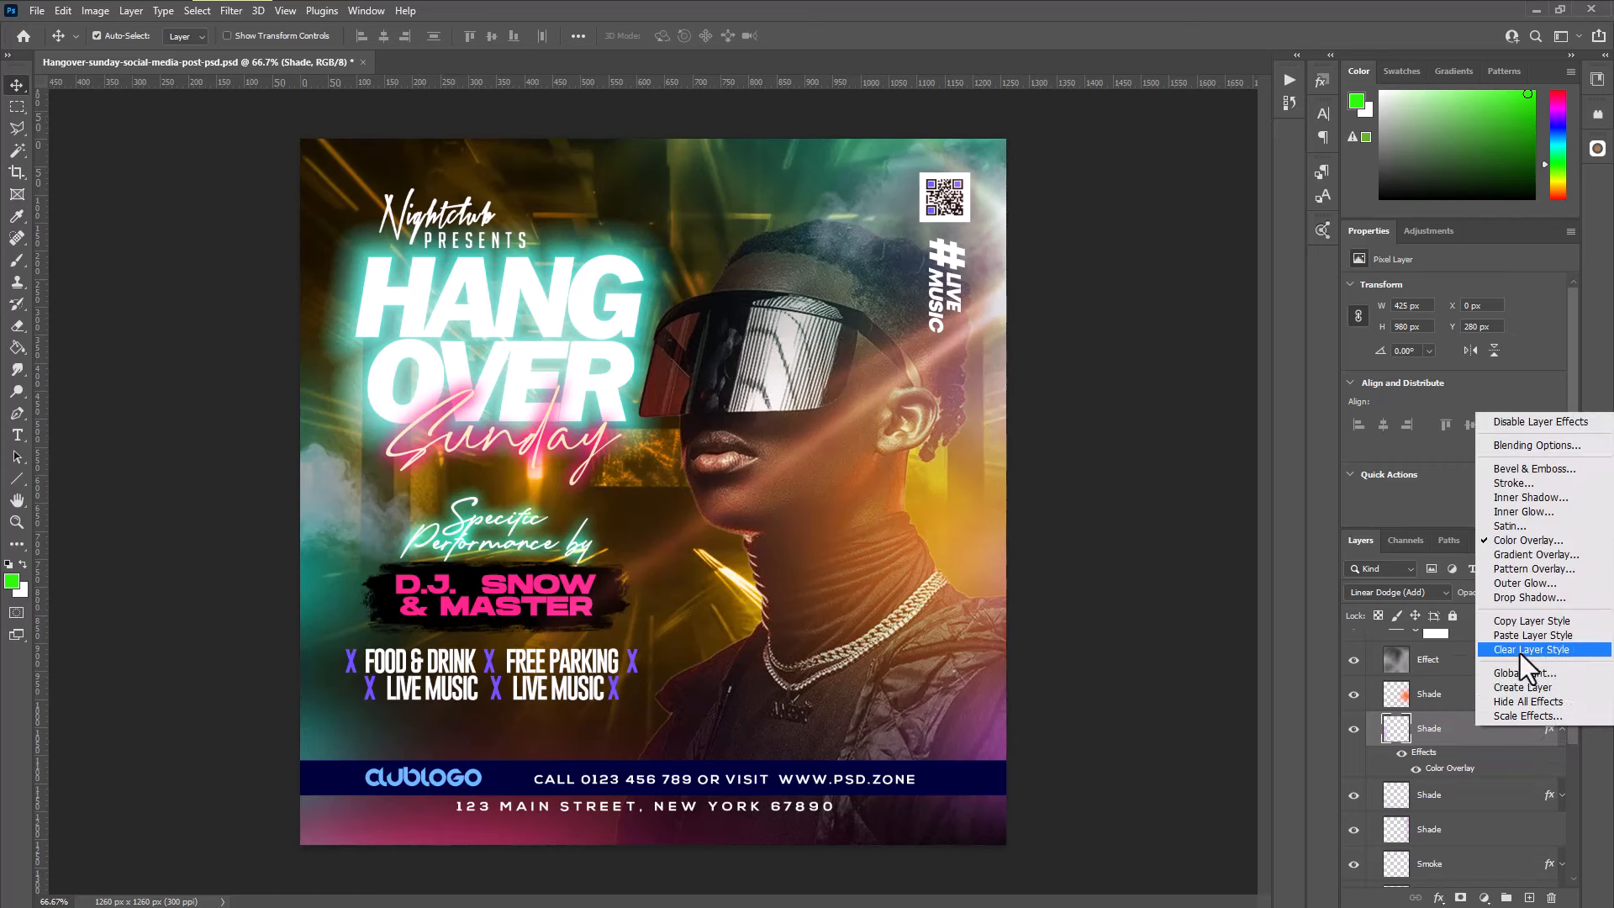
{"action": "left_click", "coordinate": [1522, 622]}
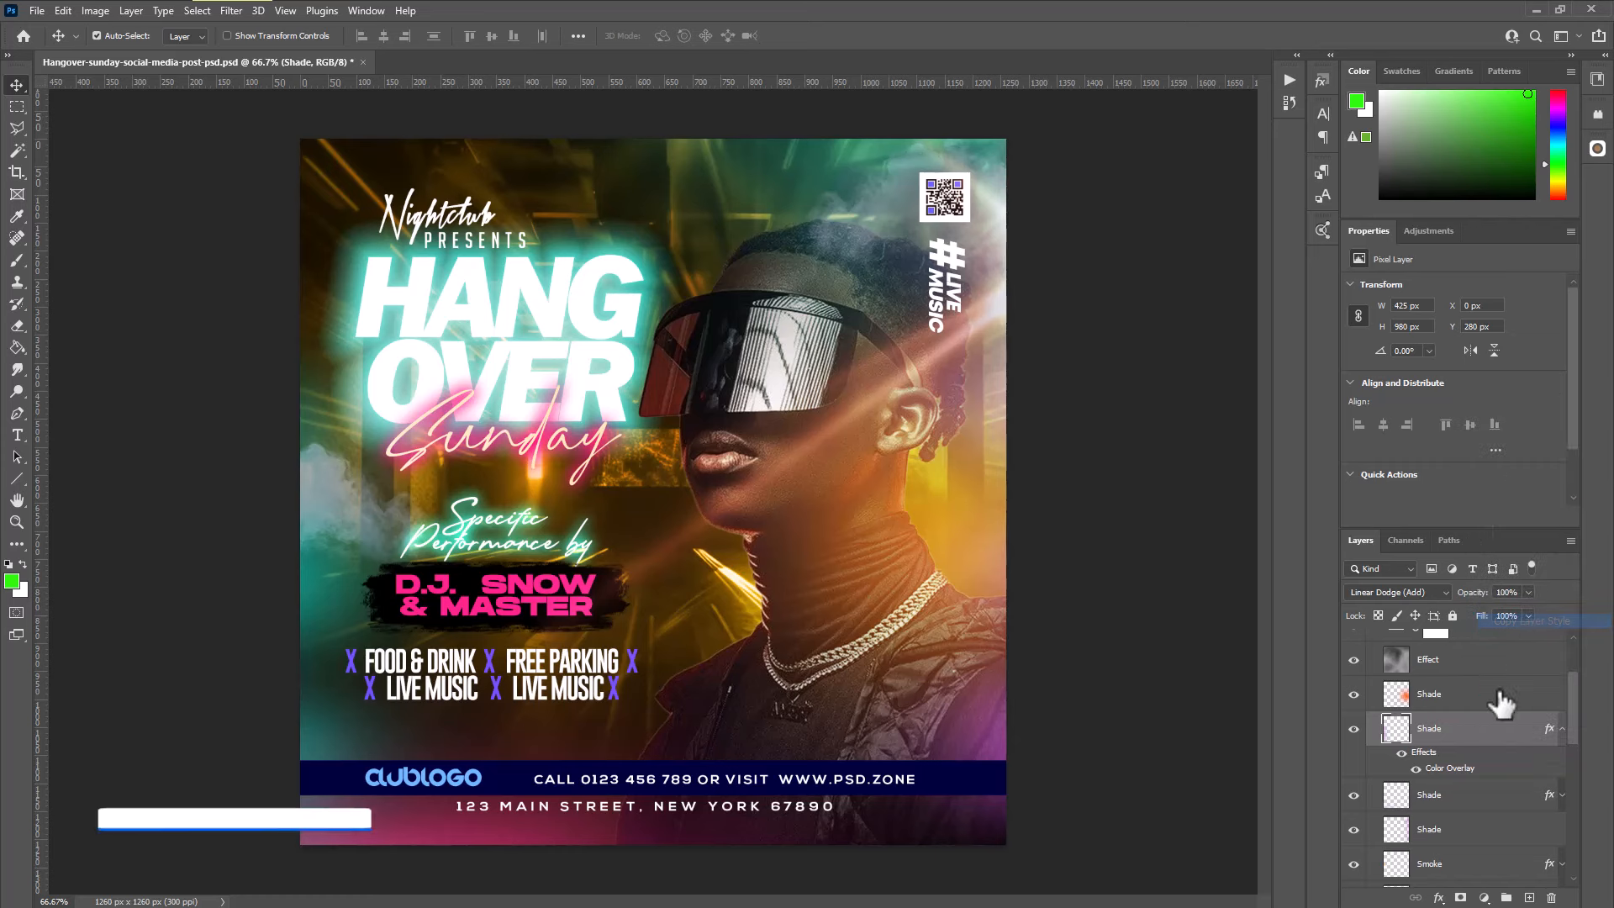
{"action": "left_click", "coordinate": [1495, 794]}
{"action": "right_click", "coordinate": [1535, 803]}
{"action": "left_click", "coordinate": [1439, 481]}
{"action": "left_click", "coordinate": [1352, 730]}
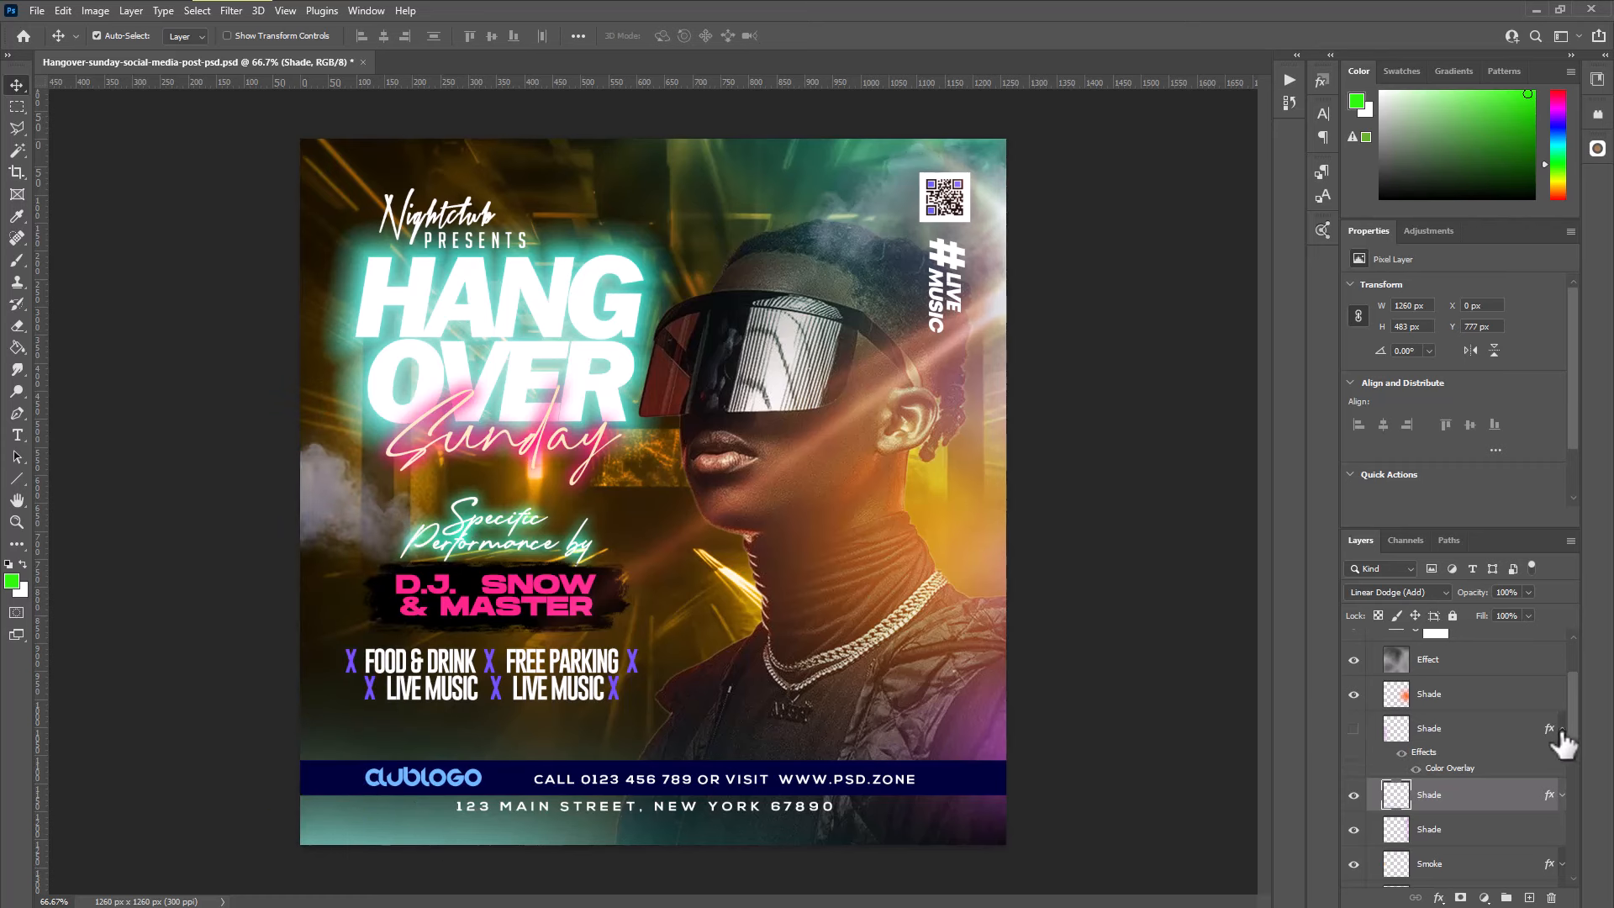
Add an empty layer above the new model image and outline the visor's striped reflective panel with the Polygonal Lasso, about 212 × 210 px
{"action": "left_click_drag", "start_coordinate": [1568, 719], "coordinate": [1555, 805]}
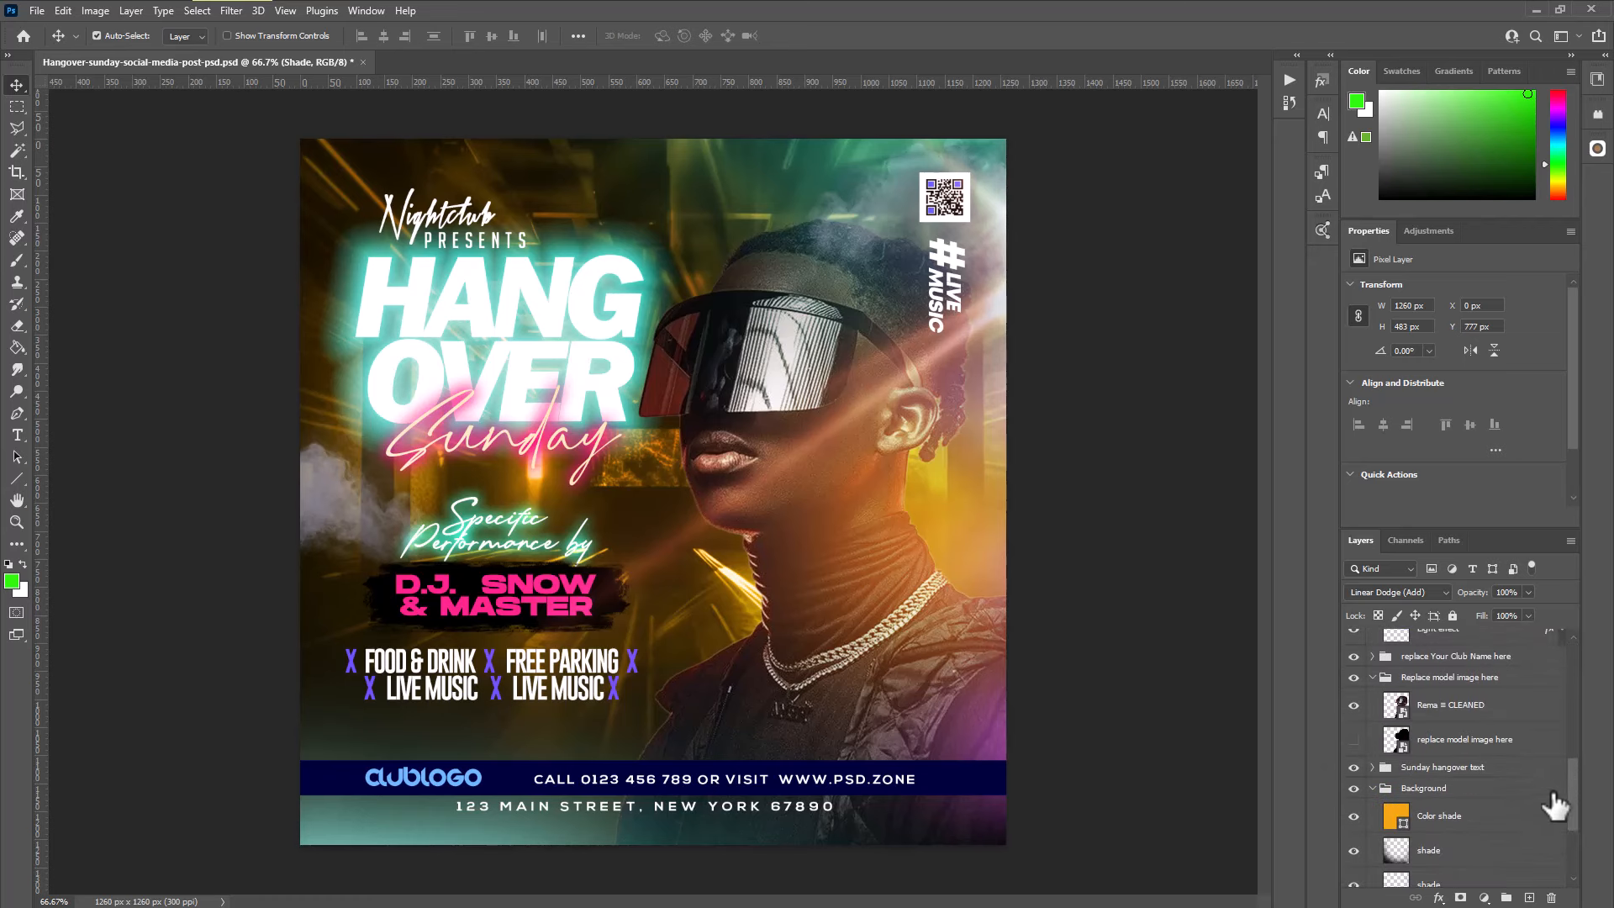
{"action": "left_click", "coordinate": [1560, 710]}
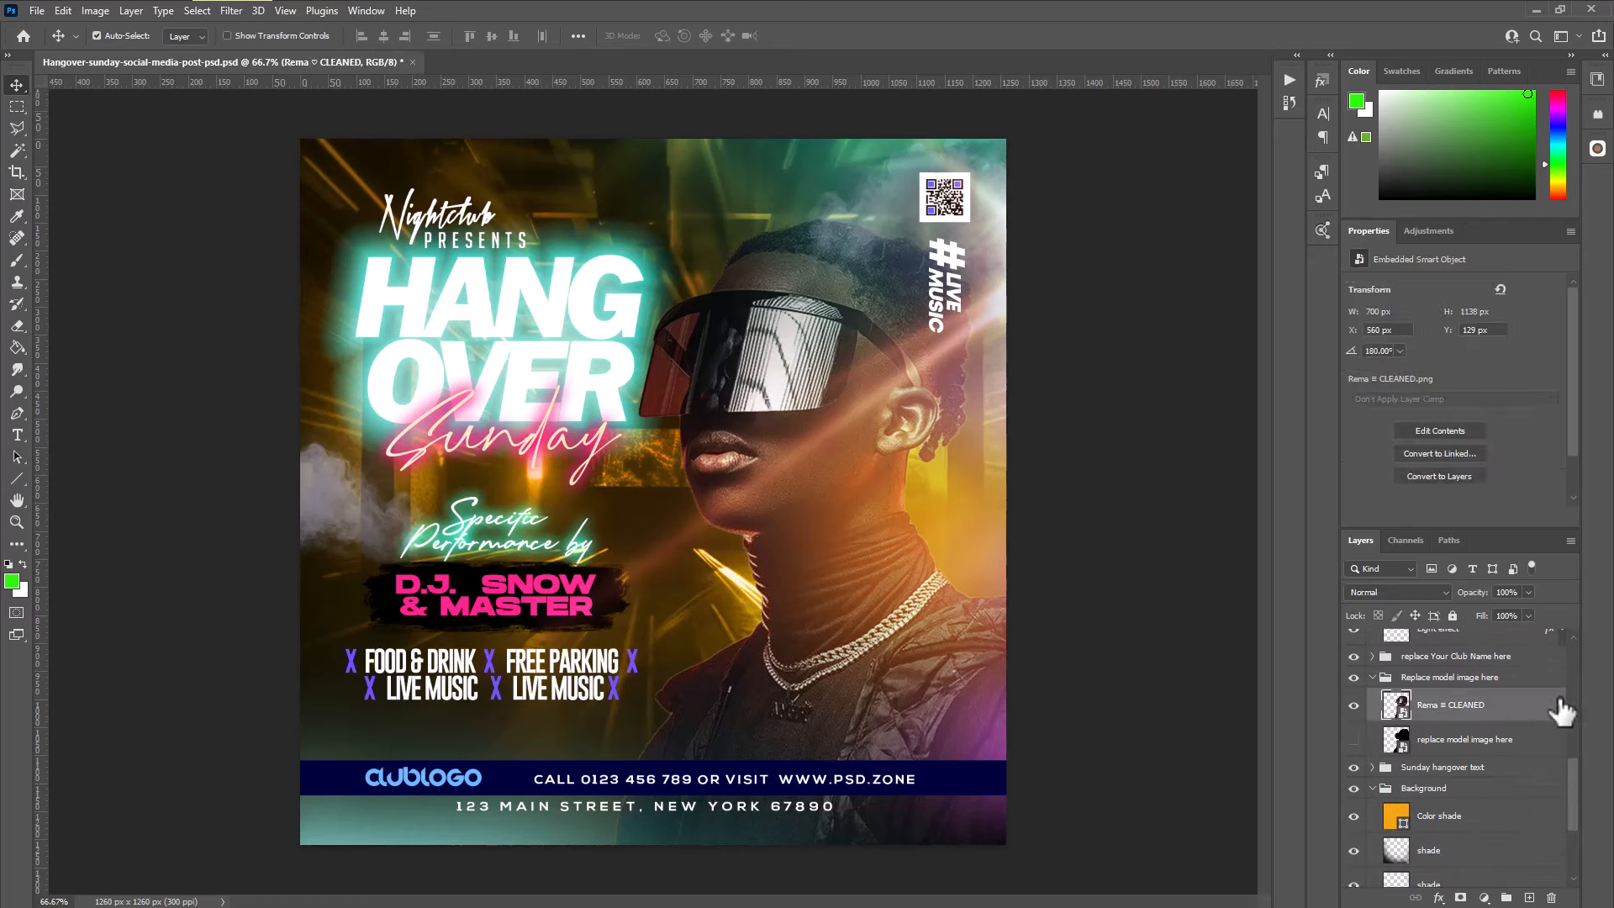
{"action": "left_click", "coordinate": [1530, 898]}
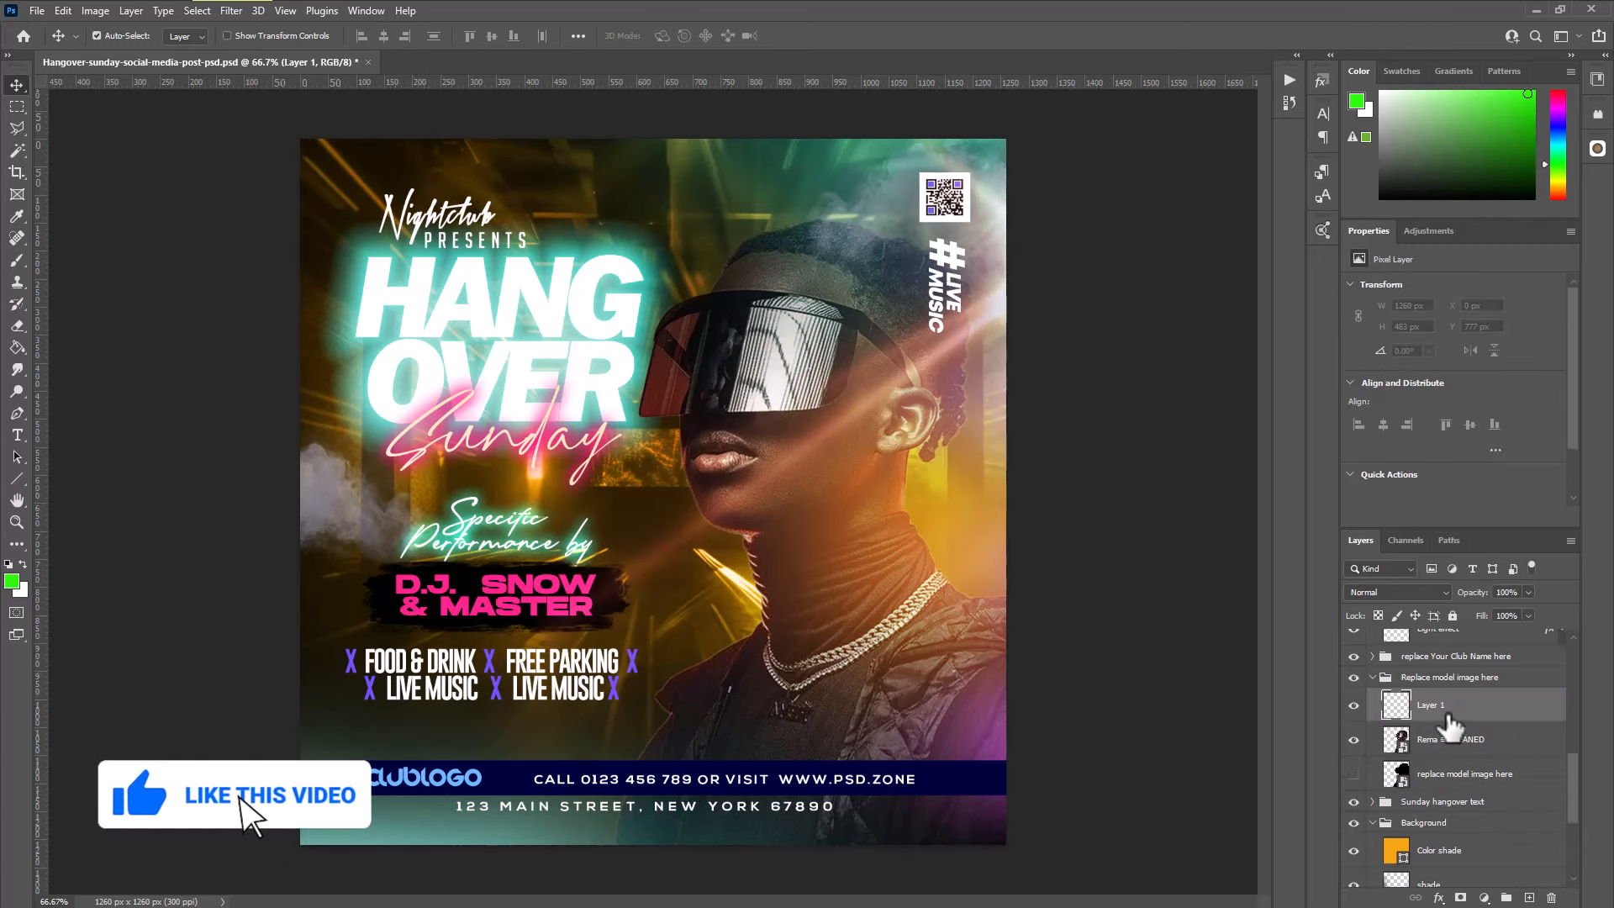
{"action": "left_click", "coordinate": [17, 128]}
{"action": "left_click", "coordinate": [61, 148]}
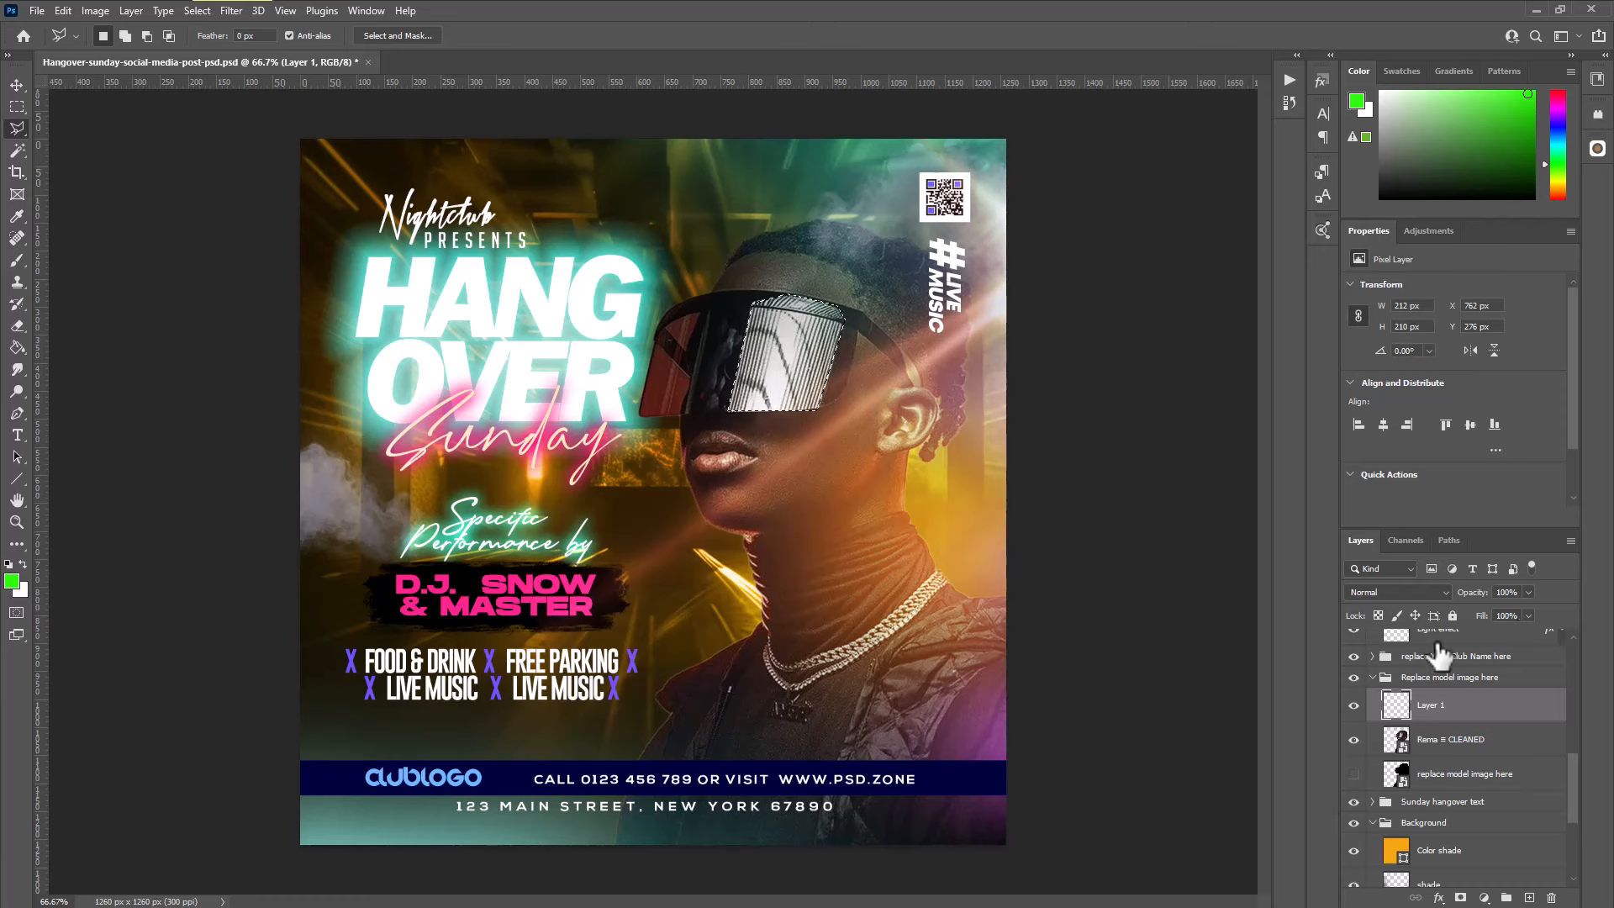
Set the foreground colour to yellow #efcb1f, starting from a colour sampled in the flyer's background
{"action": "left_click", "coordinate": [13, 582]}
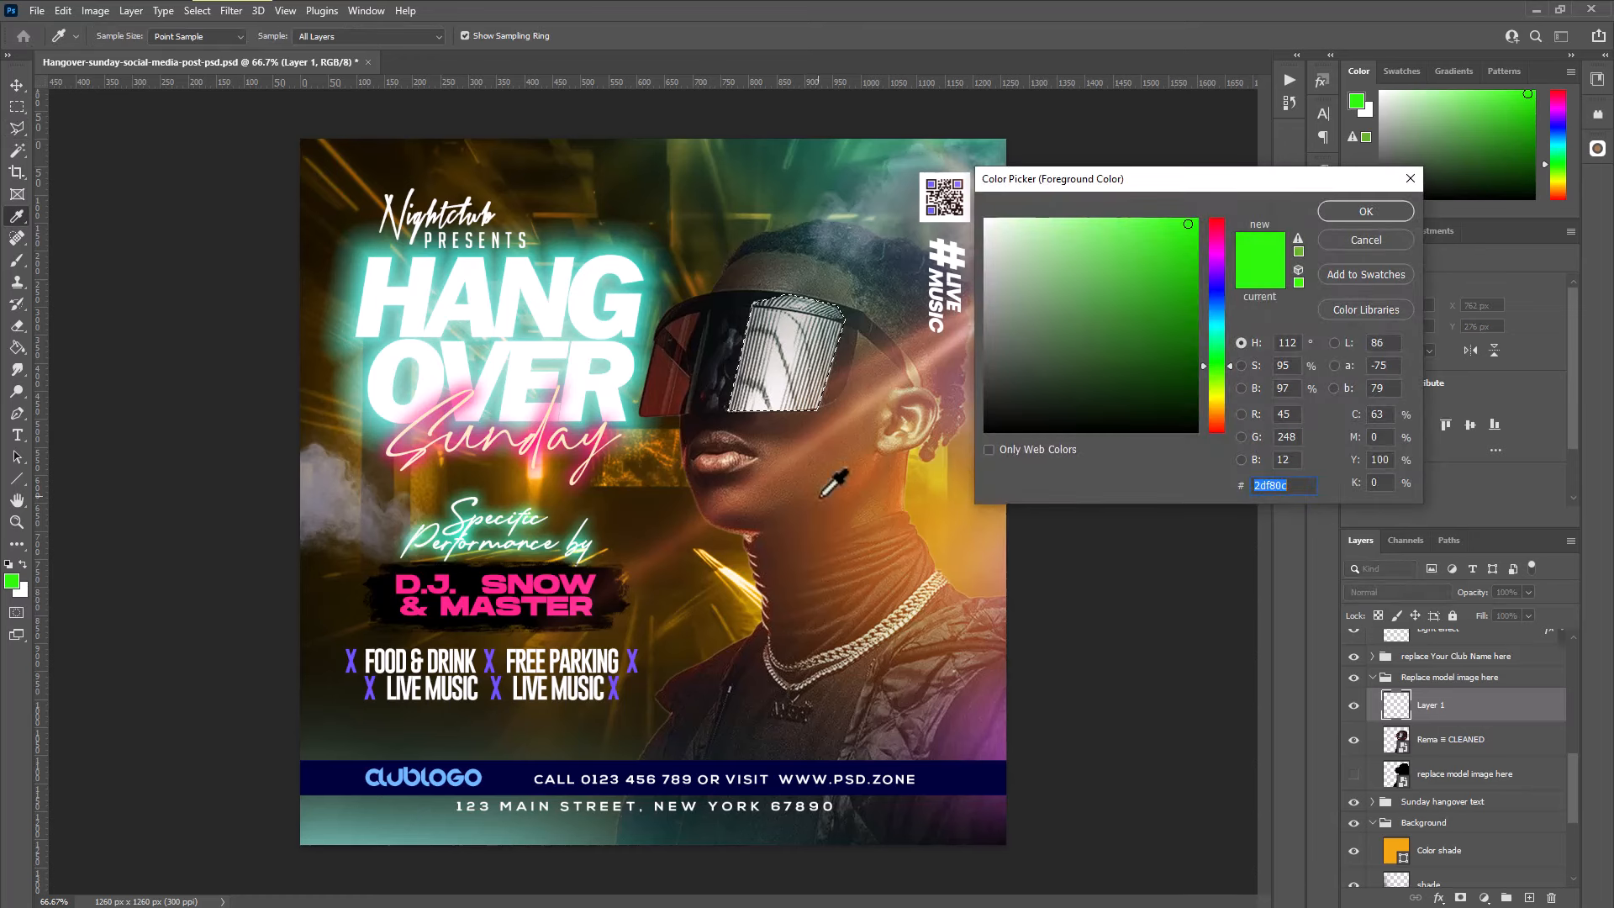
{"action": "left_click", "coordinate": [937, 479]}
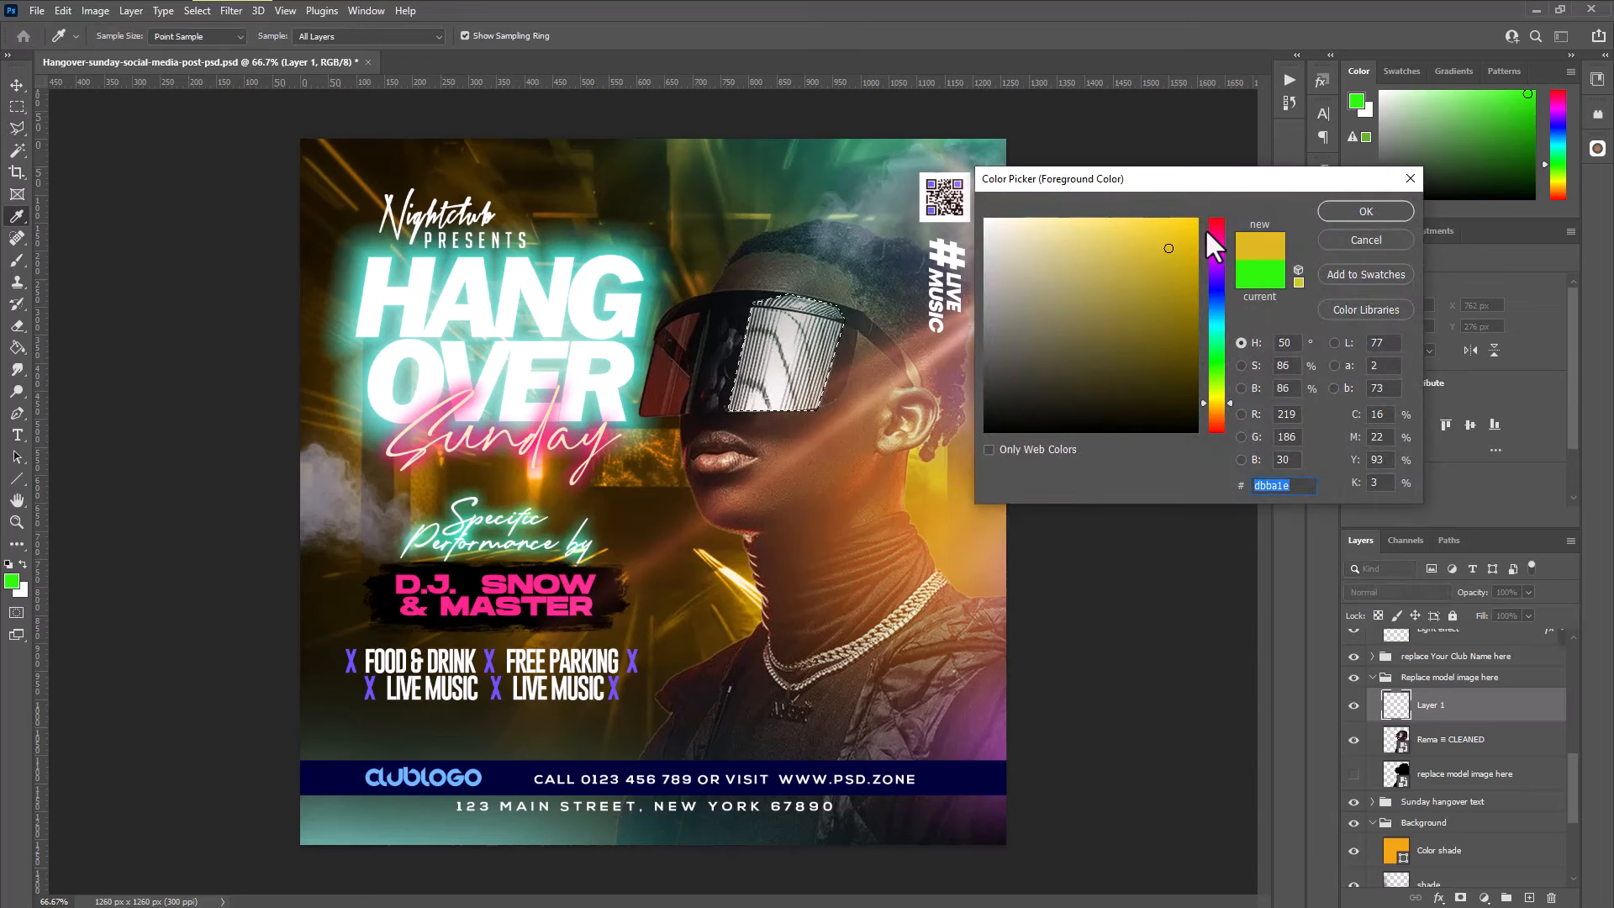
{"action": "left_click", "coordinate": [1171, 231]}
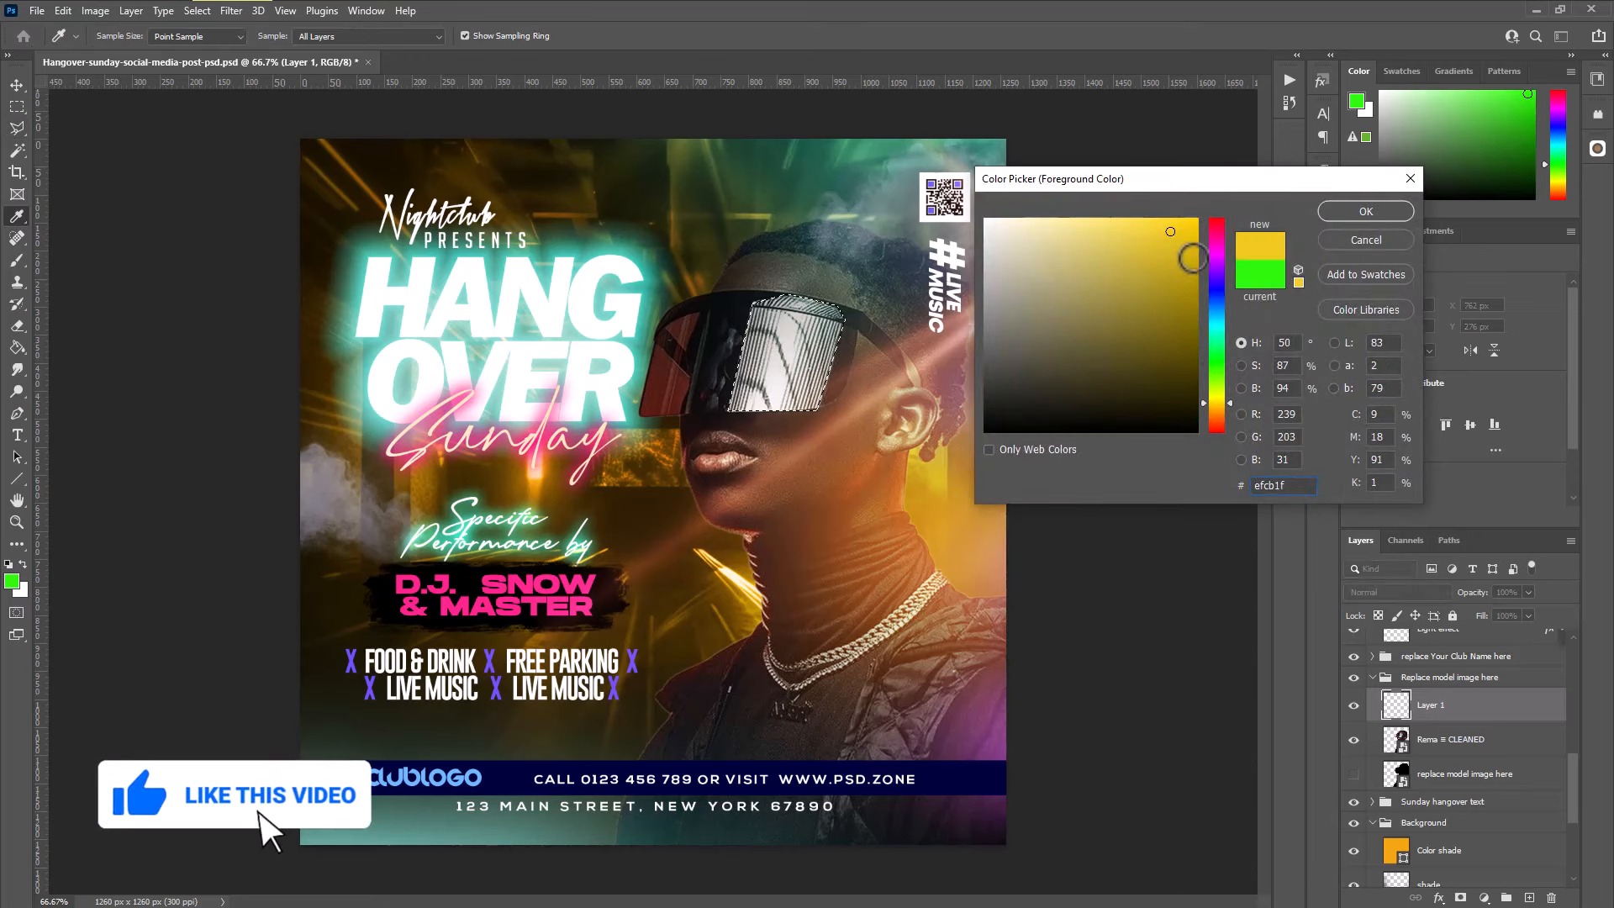
{"action": "left_click", "coordinate": [1367, 211]}
{"action": "key", "text": "l"}
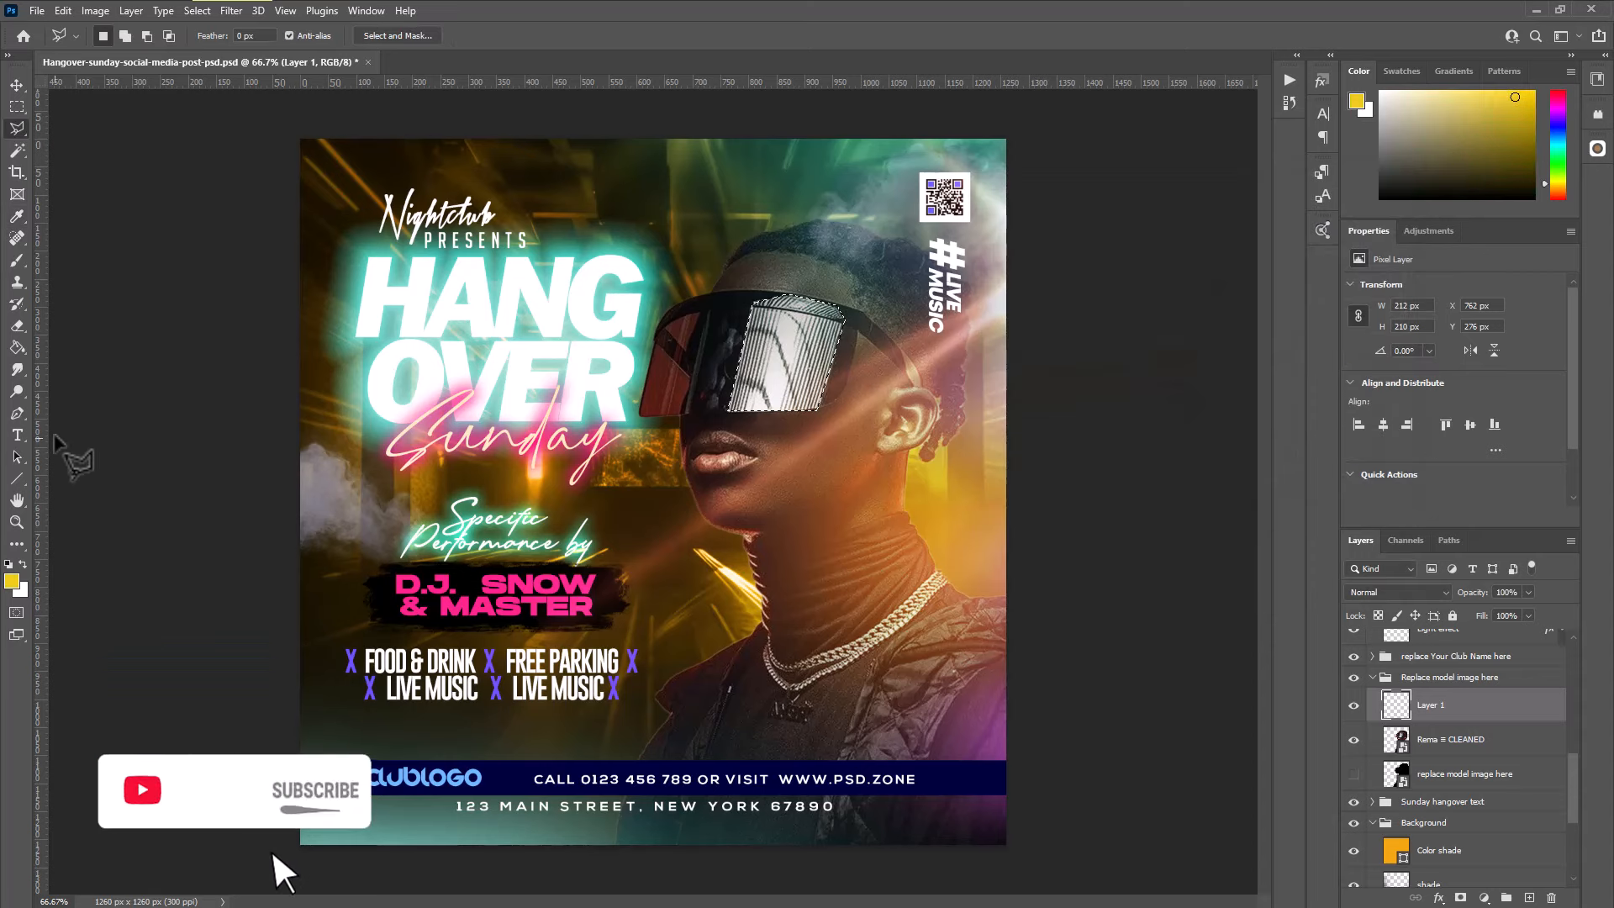
Fill the visor selection on the new layer with the yellow foreground colour using the Paint Bucket, and deselect it
{"action": "left_click", "coordinate": [16, 346]}
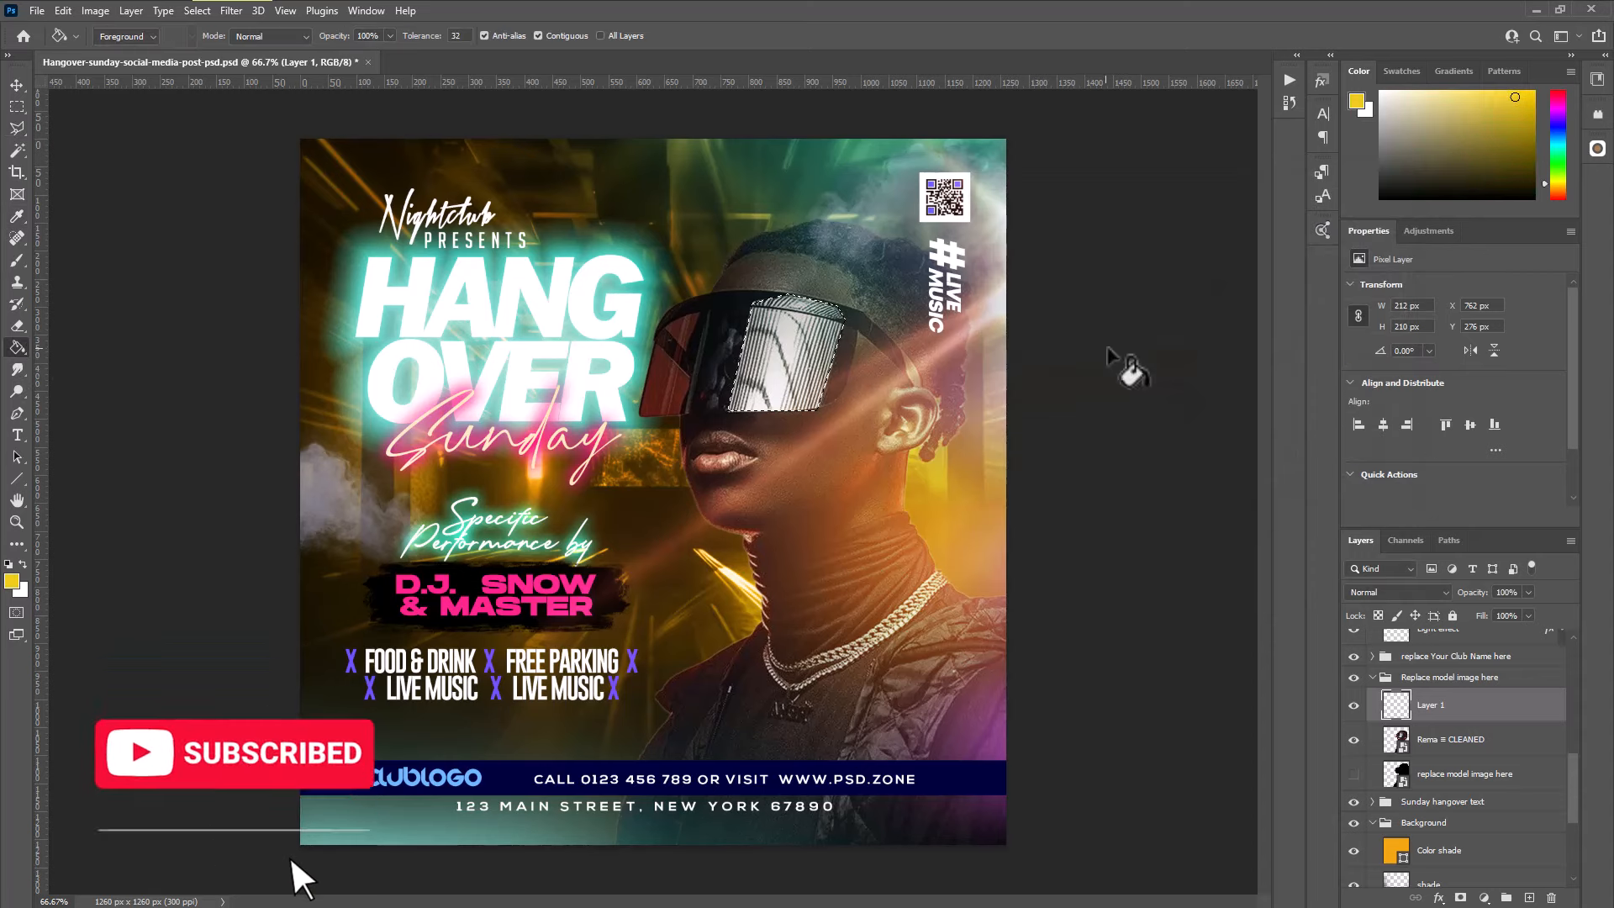
{"action": "left_click", "coordinate": [792, 346]}
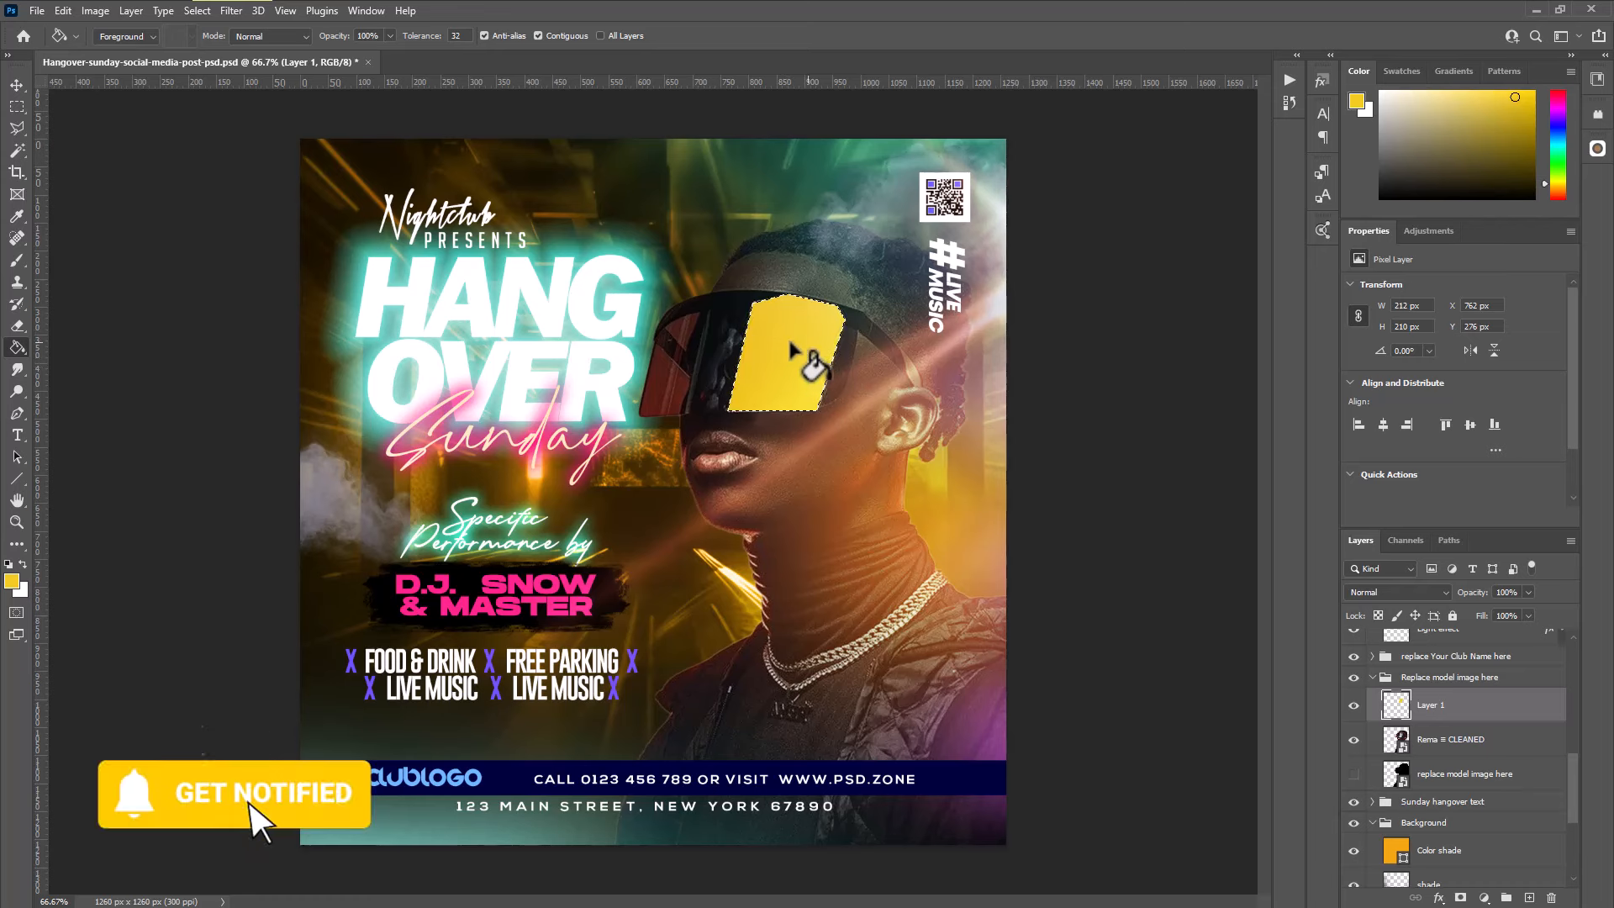
{"action": "left_click", "coordinate": [17, 84]}
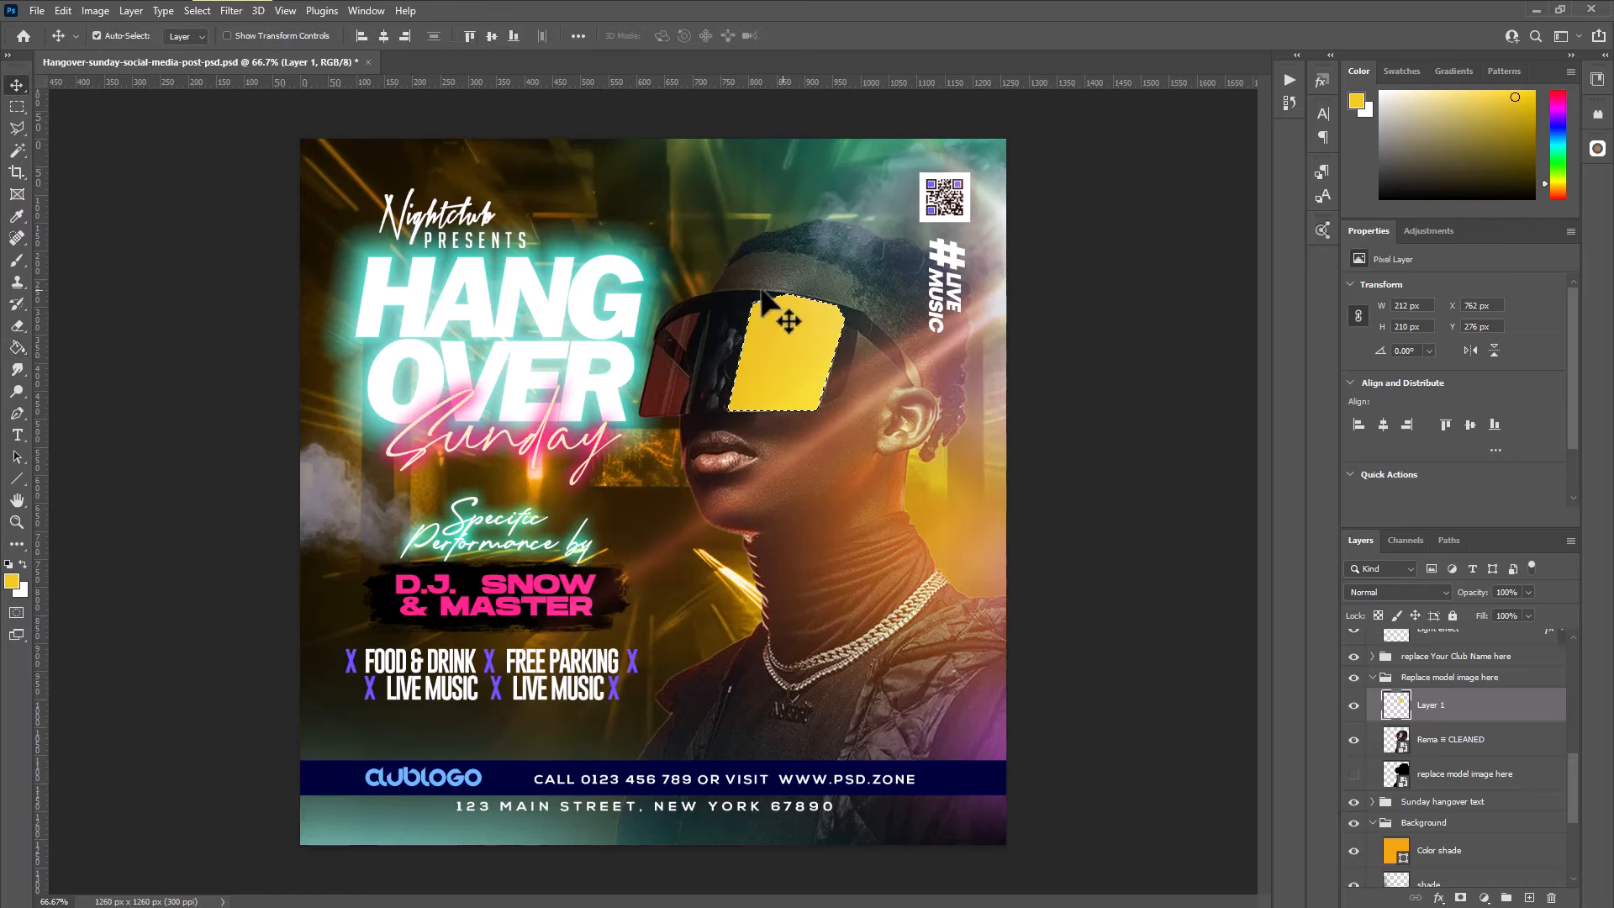
{"action": "left_click", "coordinate": [236, 11]}
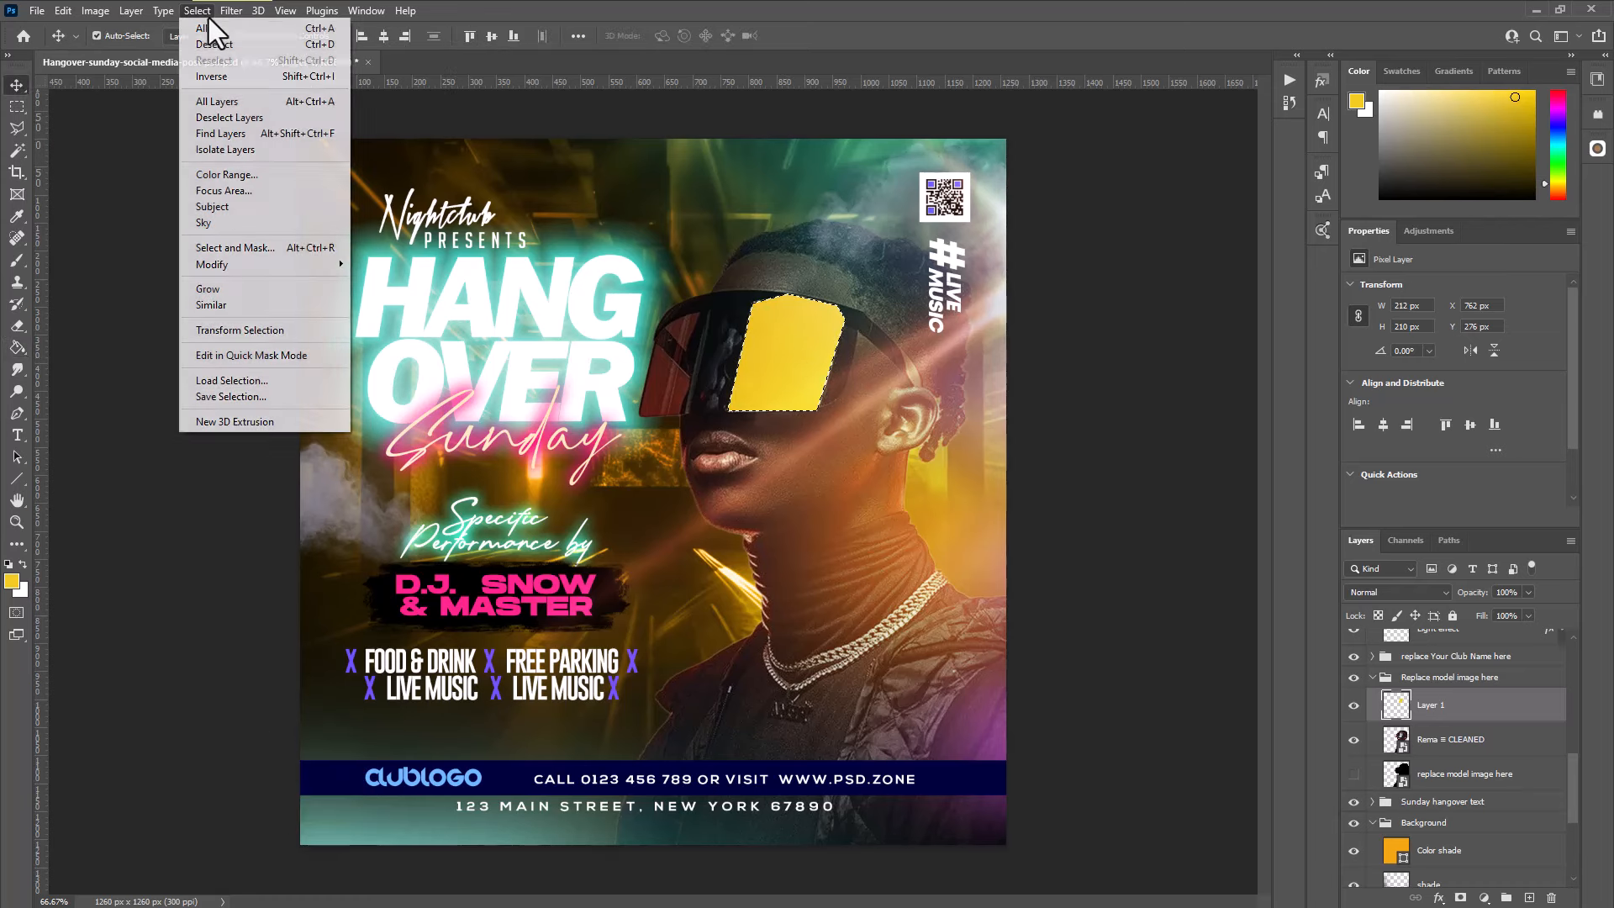
{"action": "left_click", "coordinate": [217, 46]}
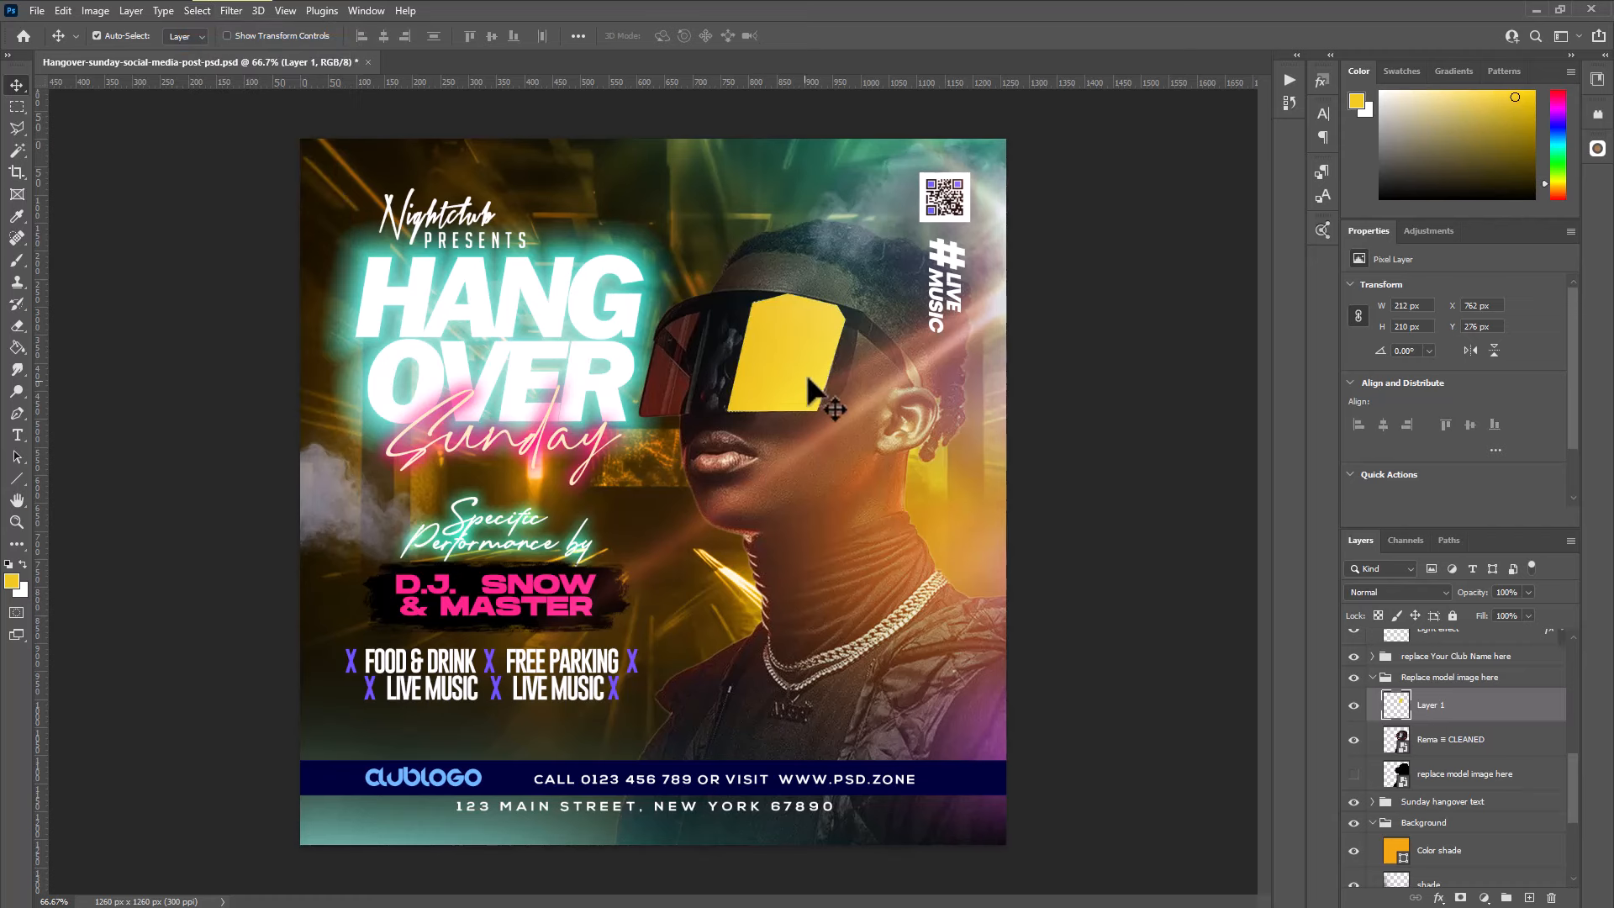
Set the yellow visor layer to Color blend mode at 73% opacity, comparing the visor with the layer hidden and shown
{"action": "left_click", "coordinate": [1411, 592]}
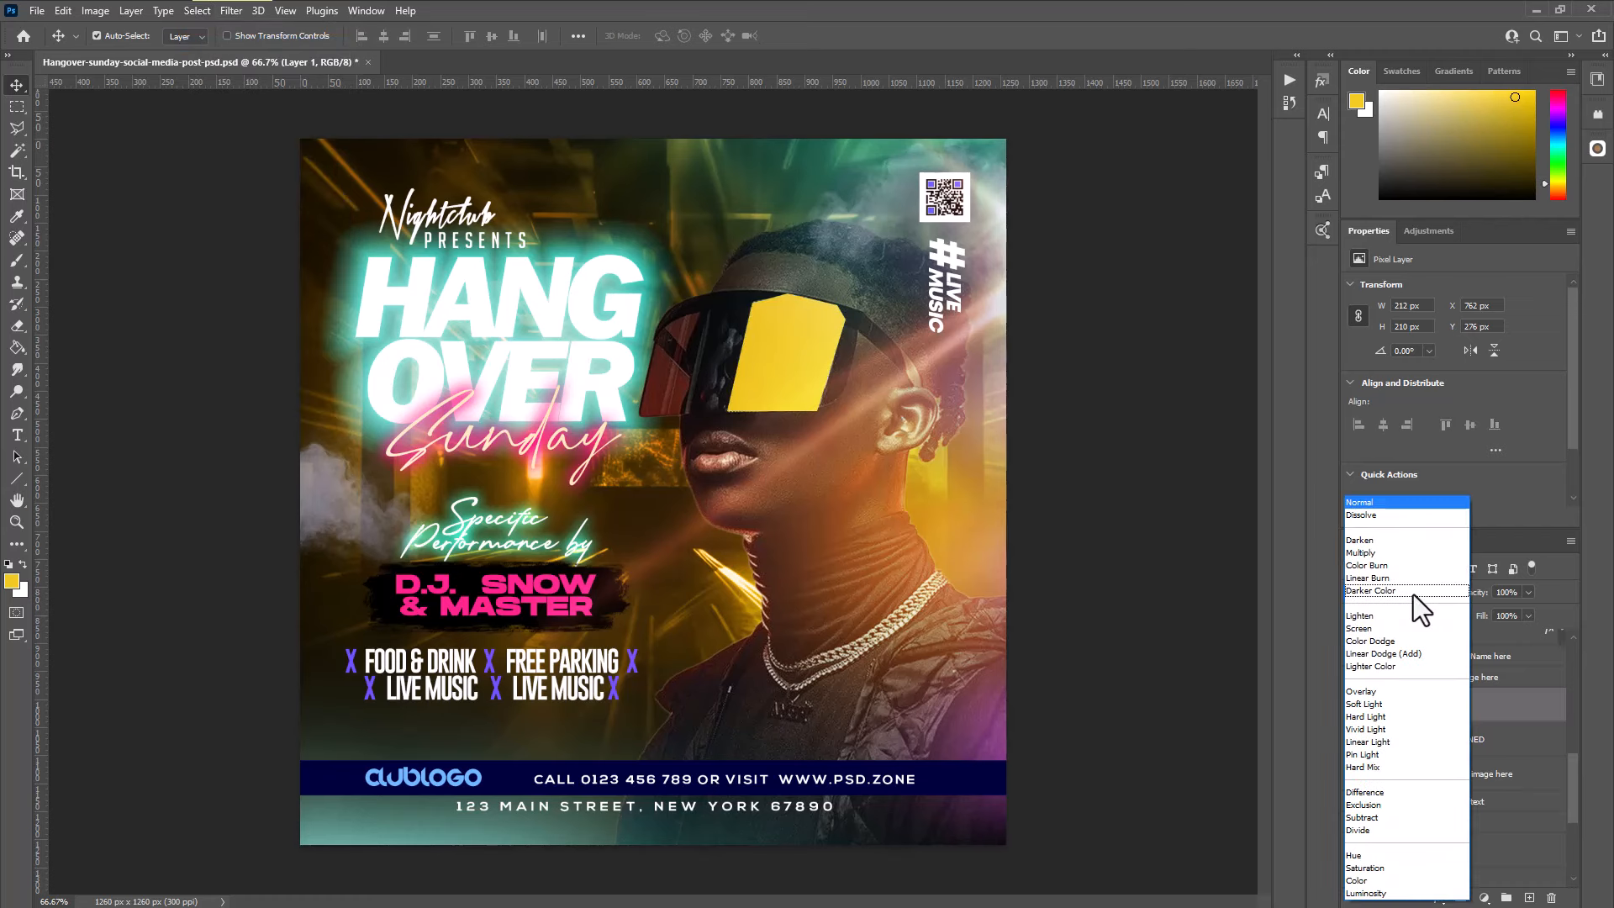
{"action": "left_click", "coordinate": [1393, 880]}
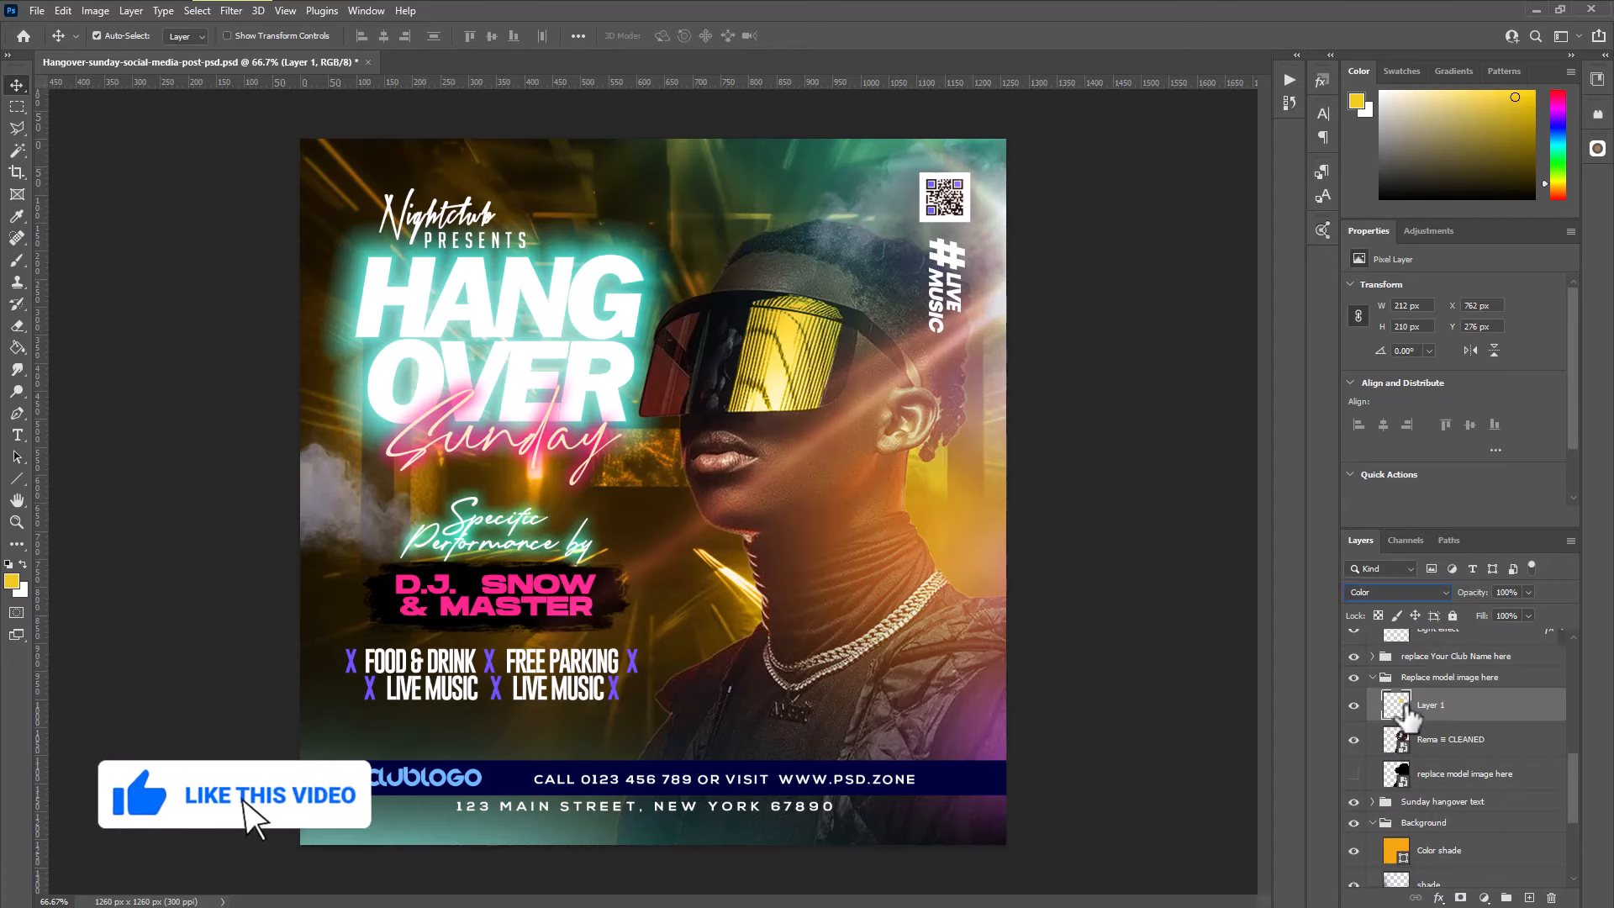
{"action": "left_click", "coordinate": [1353, 706]}
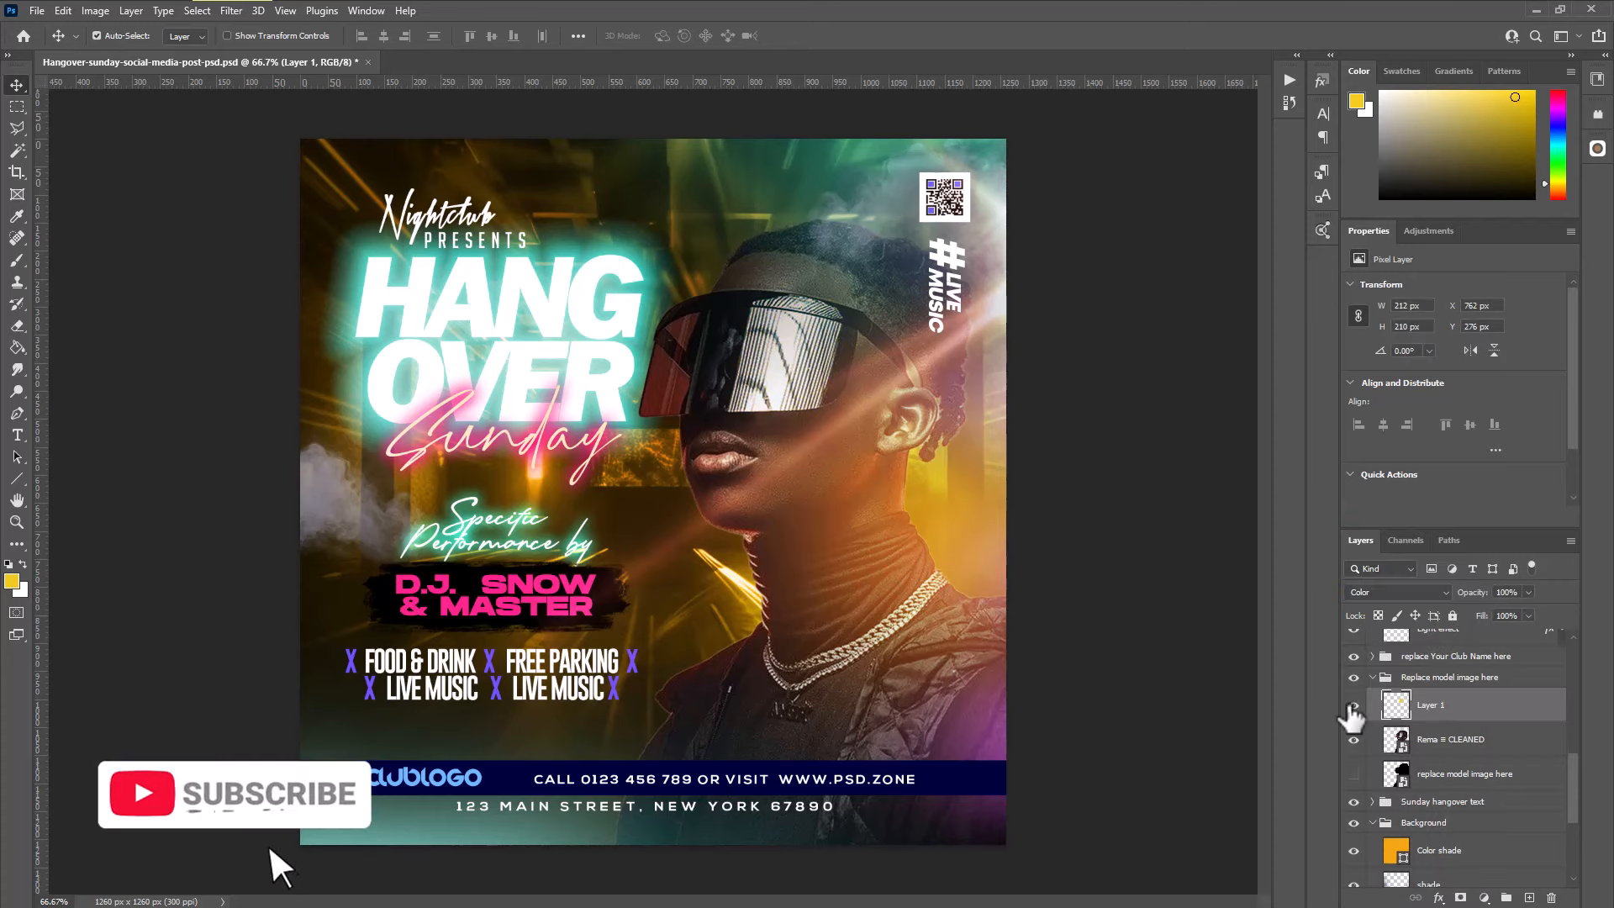
{"action": "left_click", "coordinate": [1353, 706]}
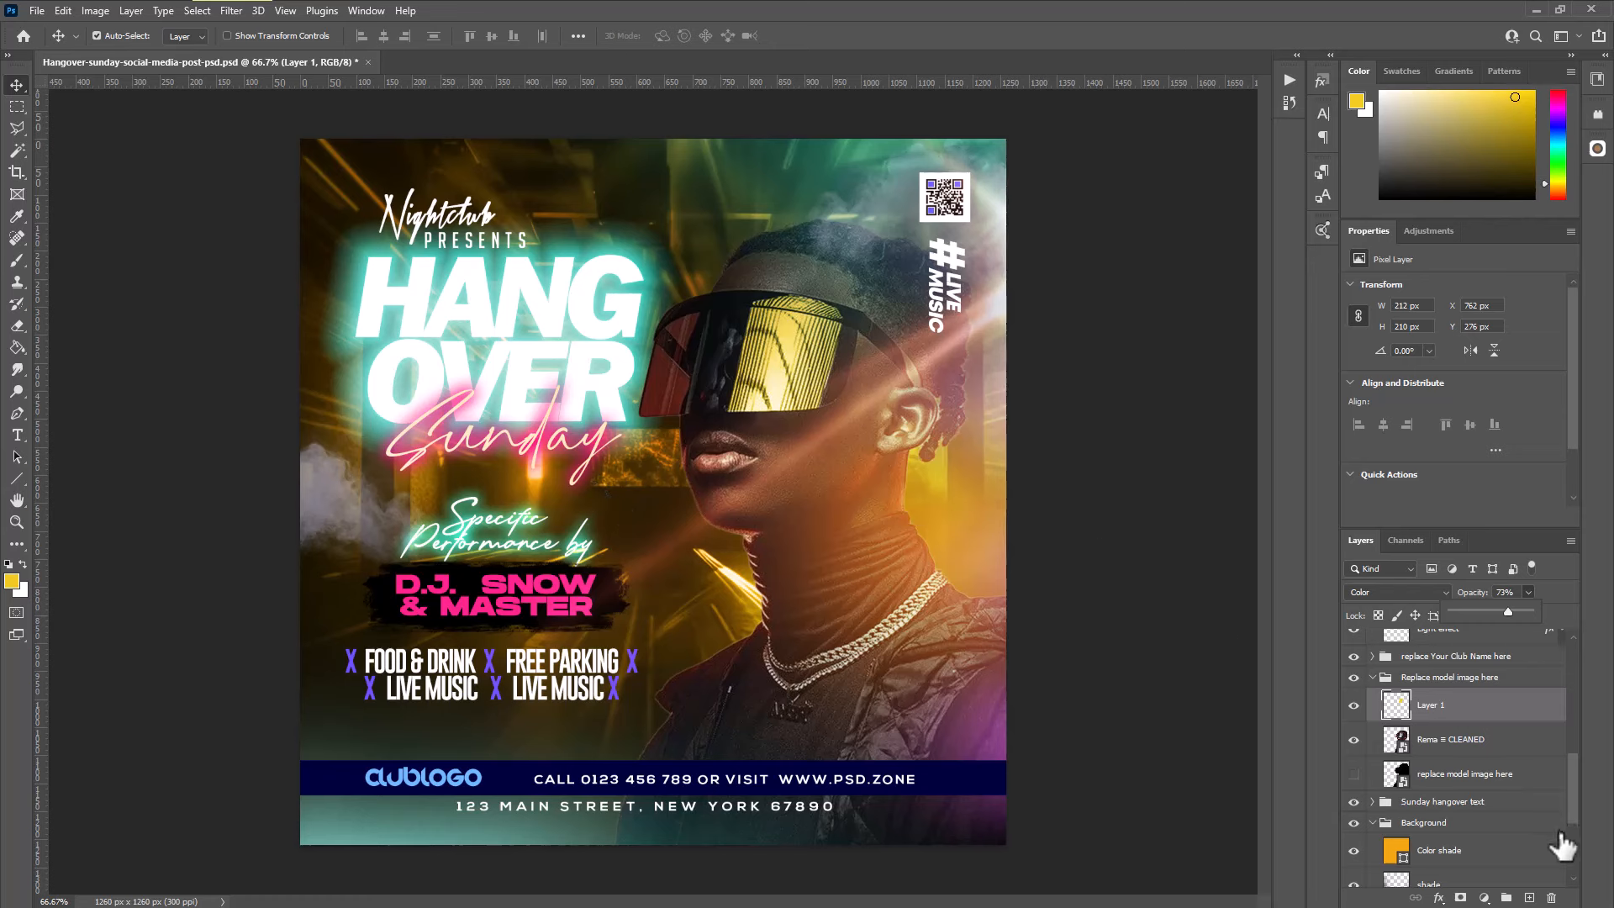
Darken the flyer's midtones by setting the midtone value of the Levels adjustment in Shade and Adjustments to 0.83
{"action": "scroll", "coordinate": [1562, 847], "scroll_direction": "down", "scroll_amount": 5}
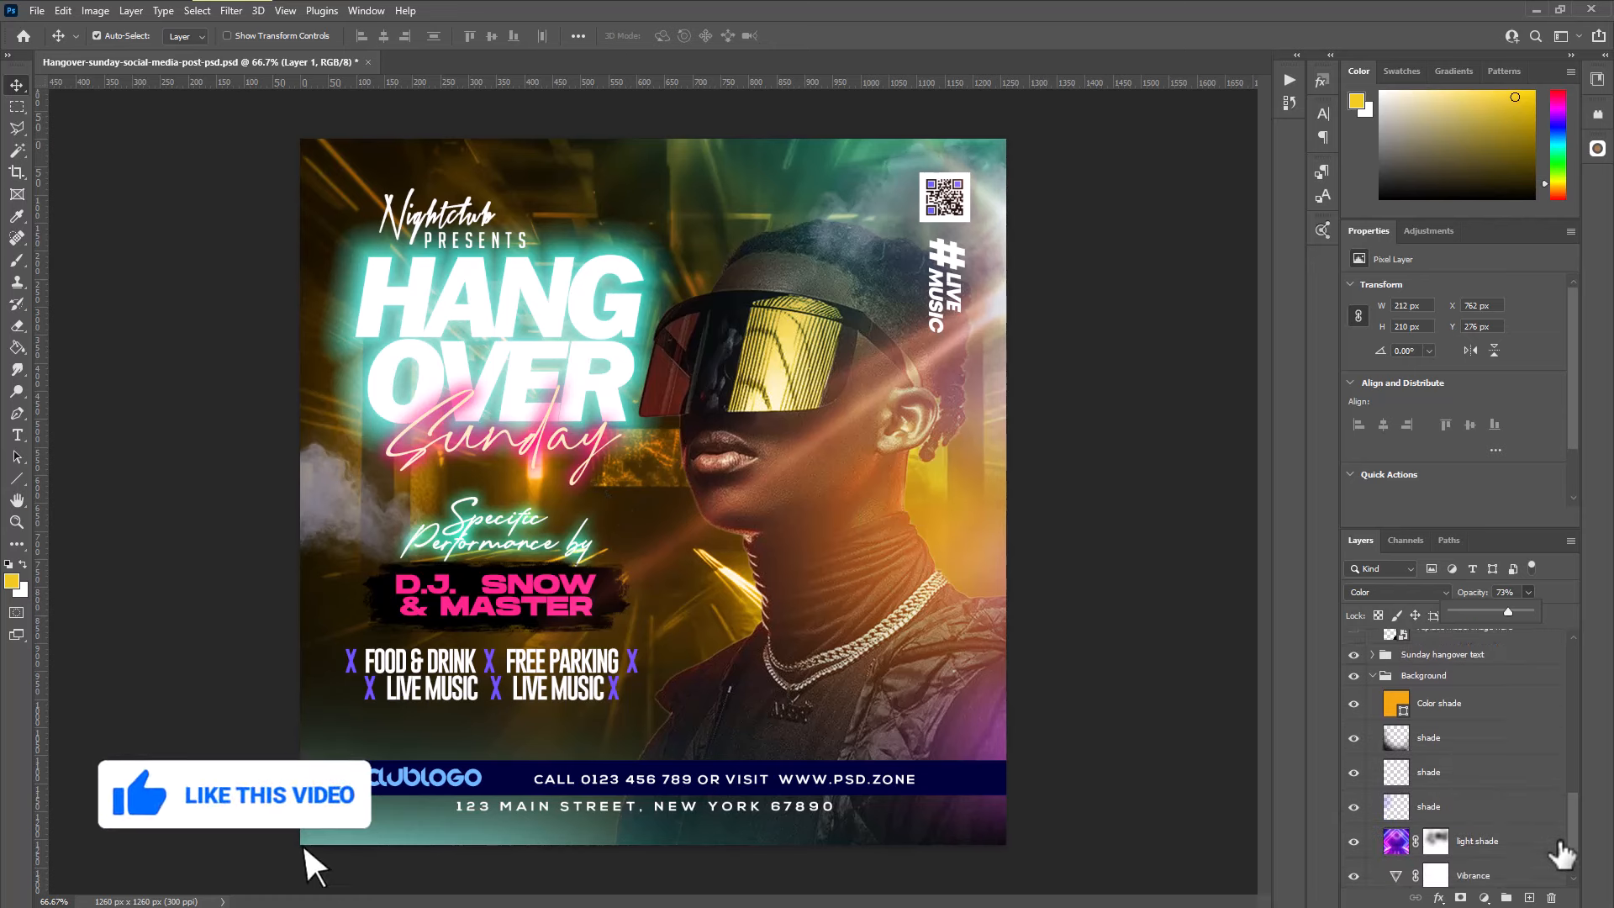
{"action": "scroll", "coordinate": [1562, 853], "scroll_direction": "up", "scroll_amount": 4}
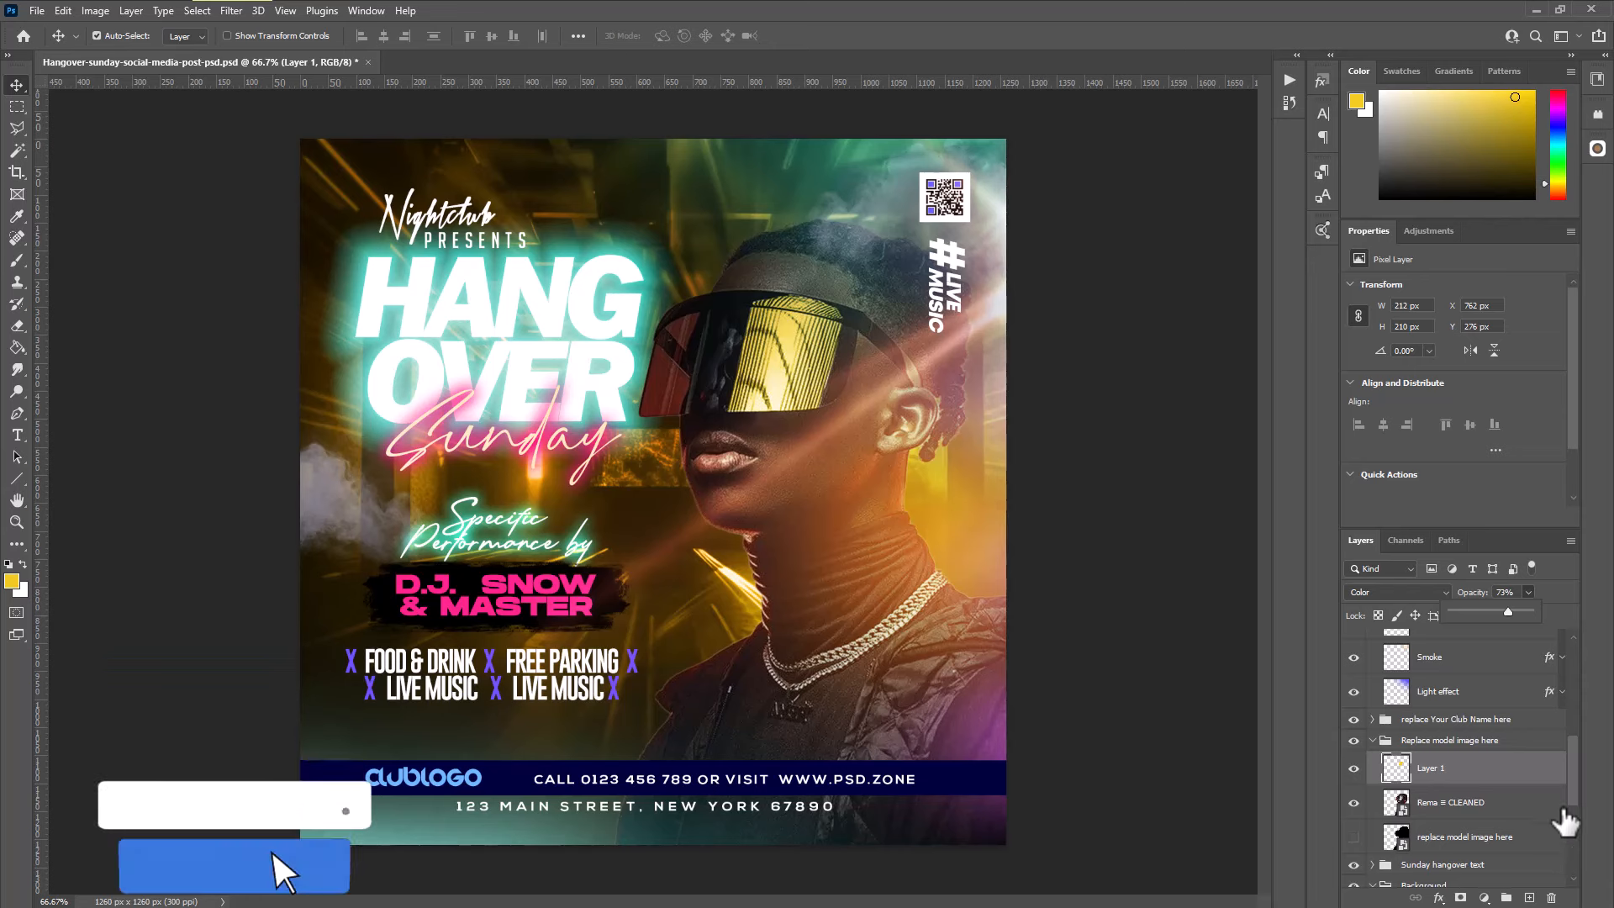
{"action": "scroll", "coordinate": [1511, 769], "scroll_direction": "down", "scroll_amount": 1}
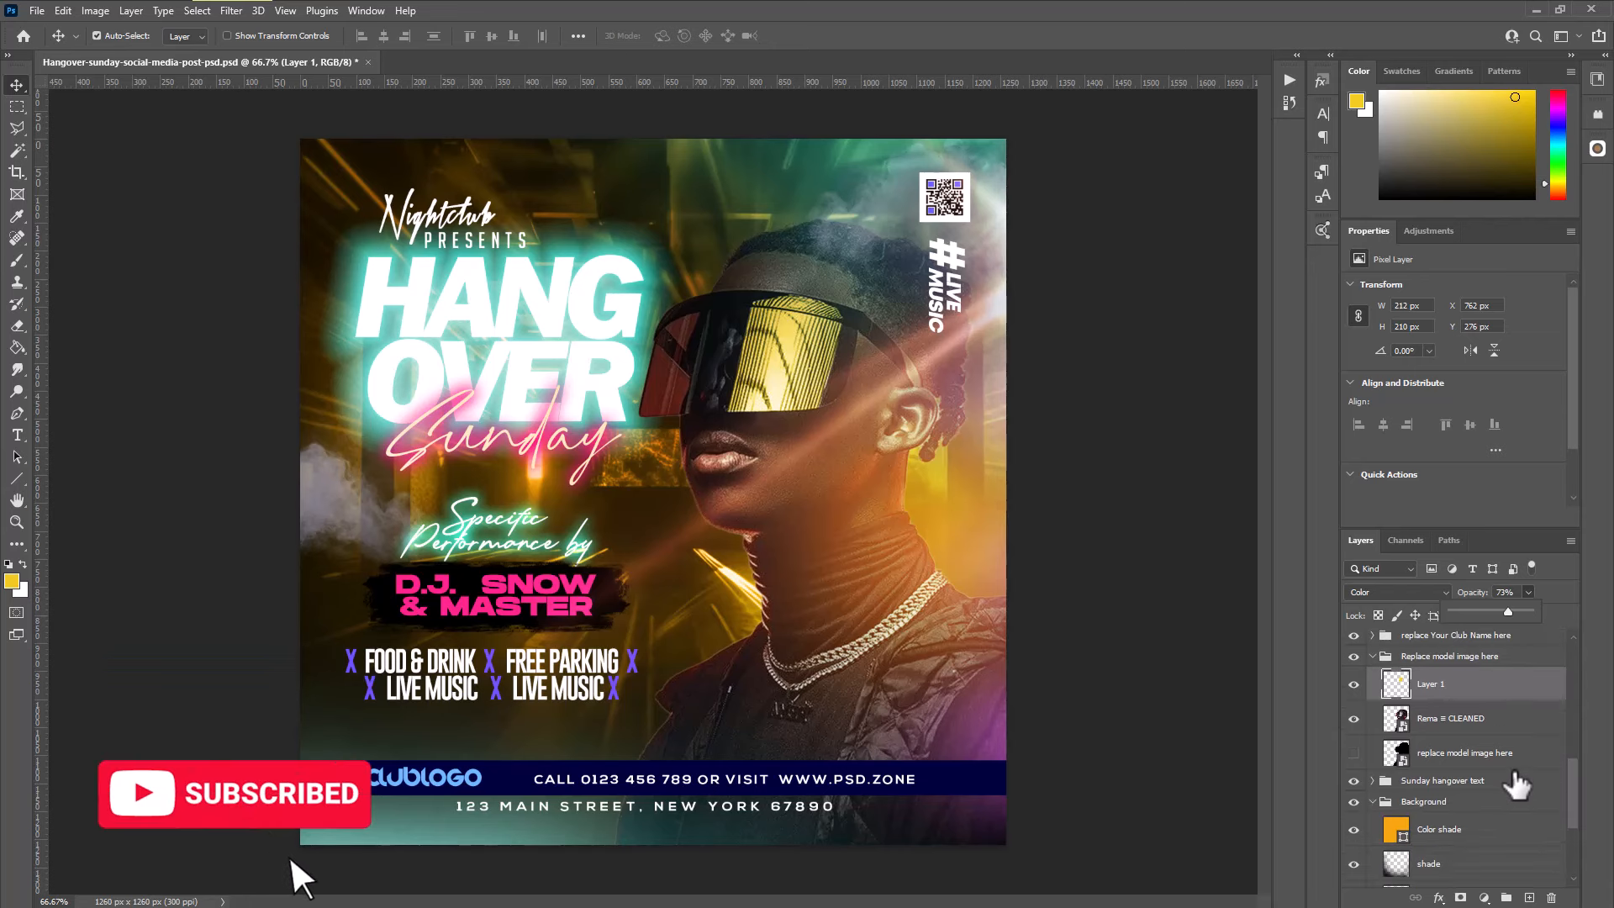
{"action": "scroll", "coordinate": [1525, 788], "scroll_direction": "up", "scroll_amount": 5}
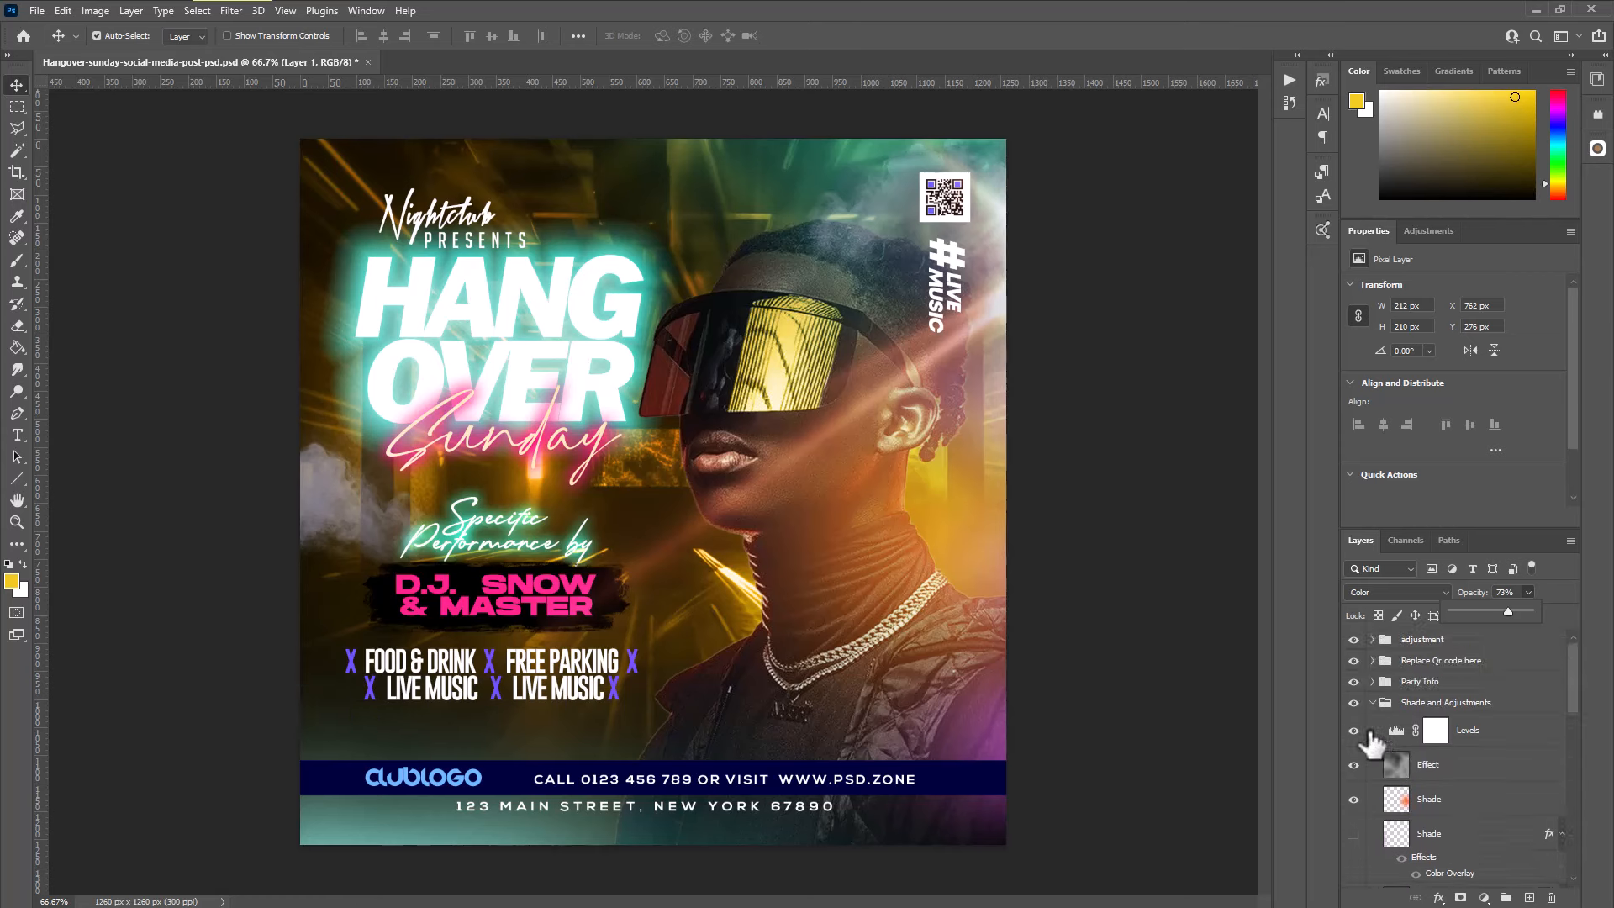
{"action": "left_click", "coordinate": [1398, 731]}
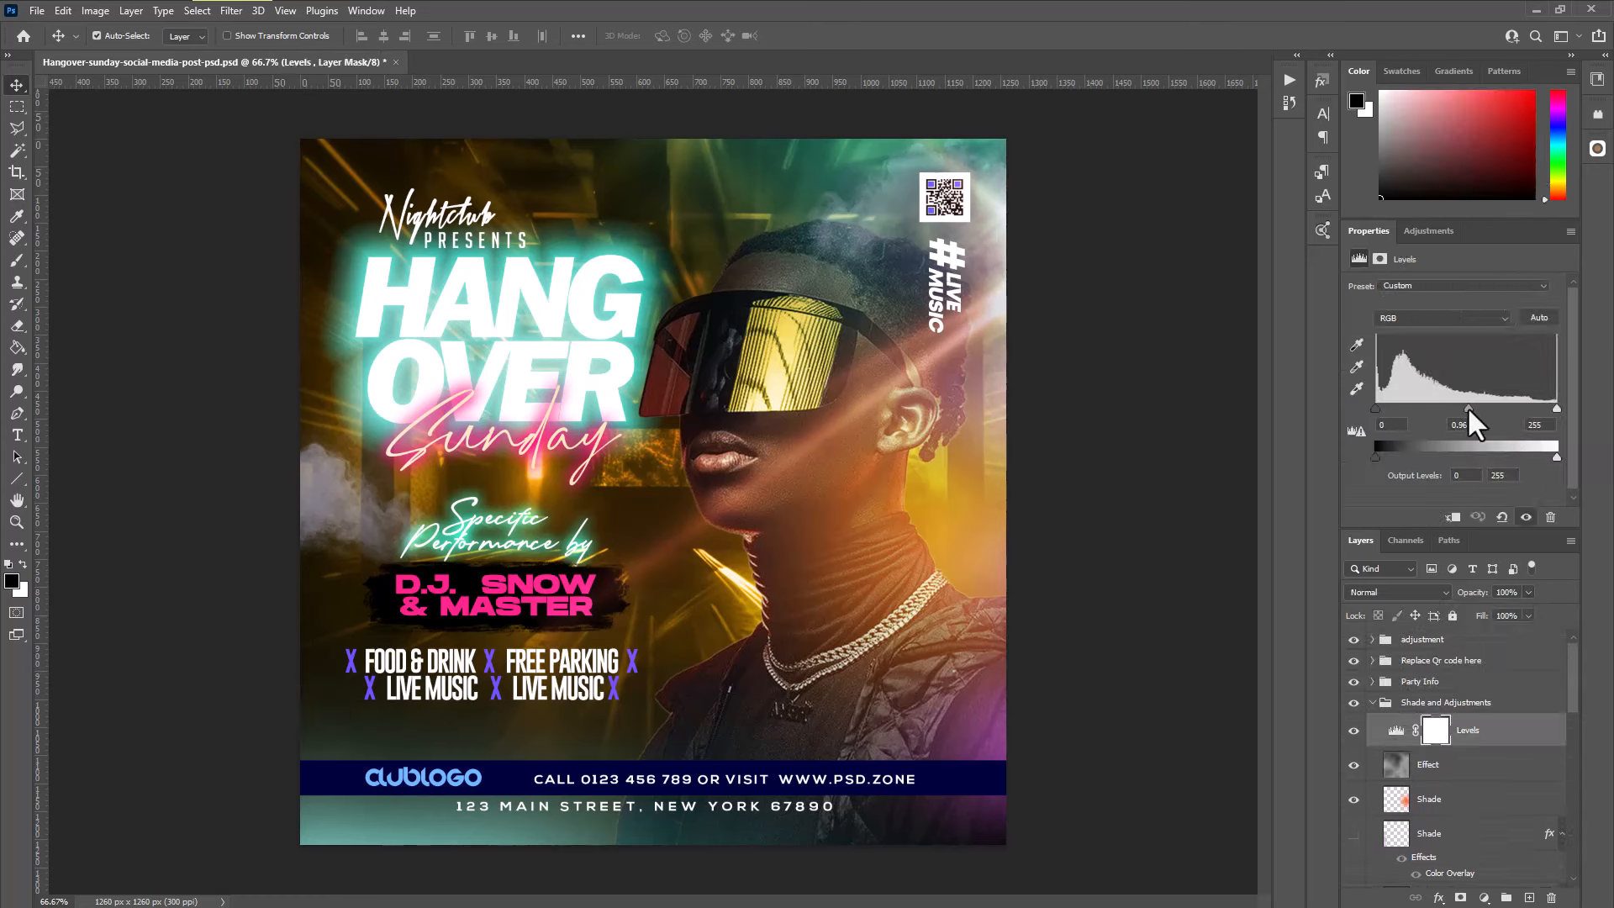
{"action": "left_click_drag", "start_coordinate": [1469, 409], "coordinate": [1488, 408]}
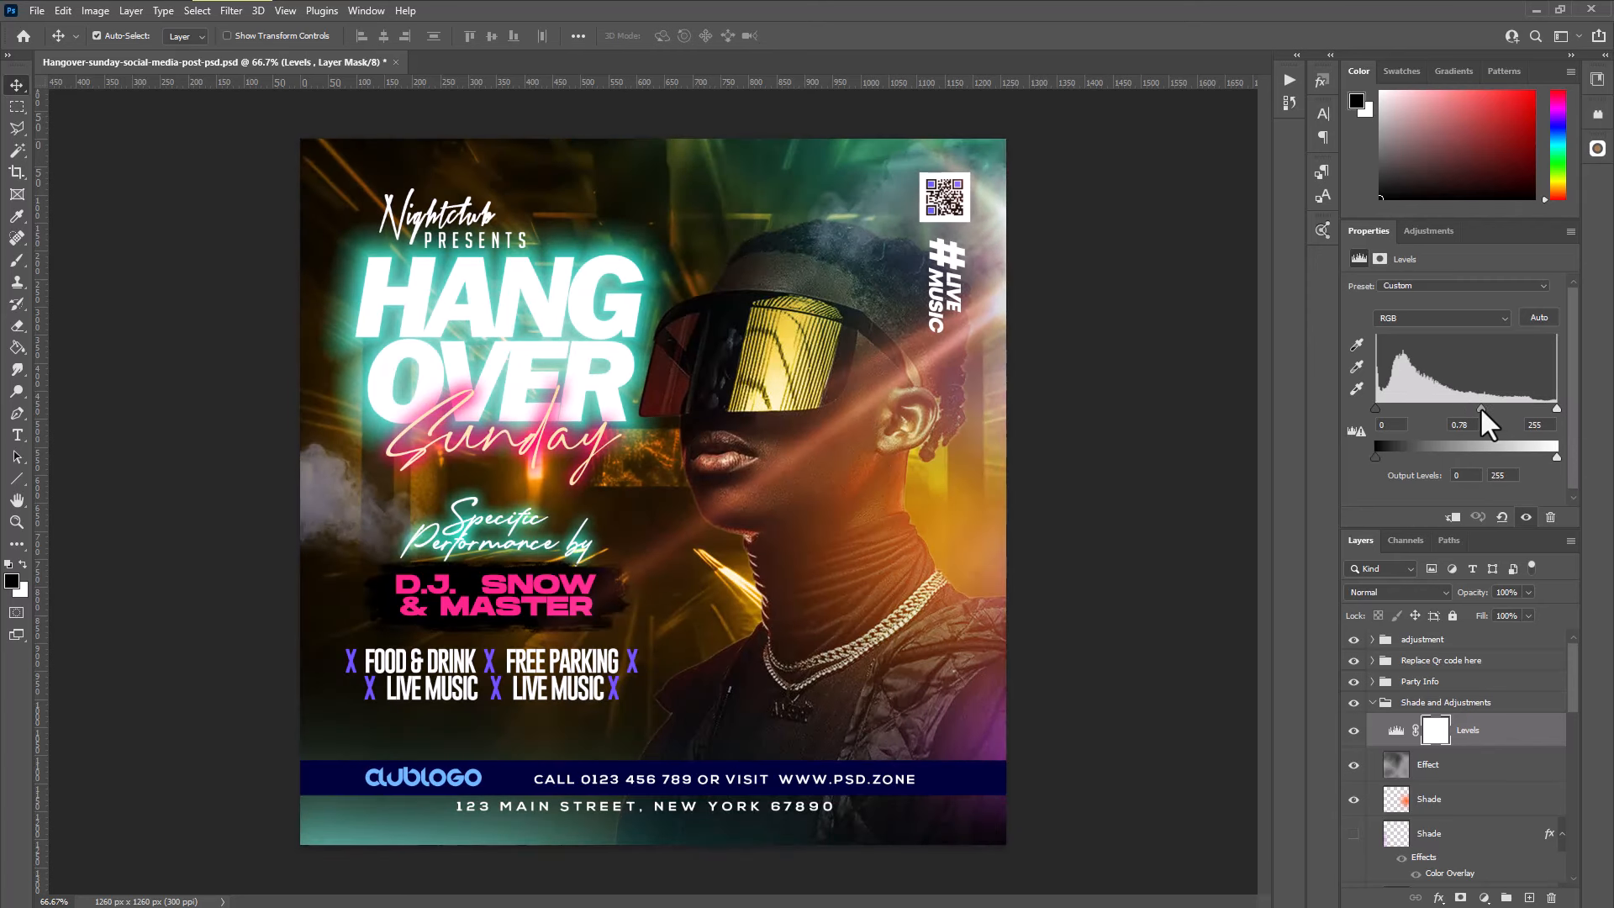
{"action": "left_click_drag", "start_coordinate": [1478, 408], "coordinate": [1475, 409]}
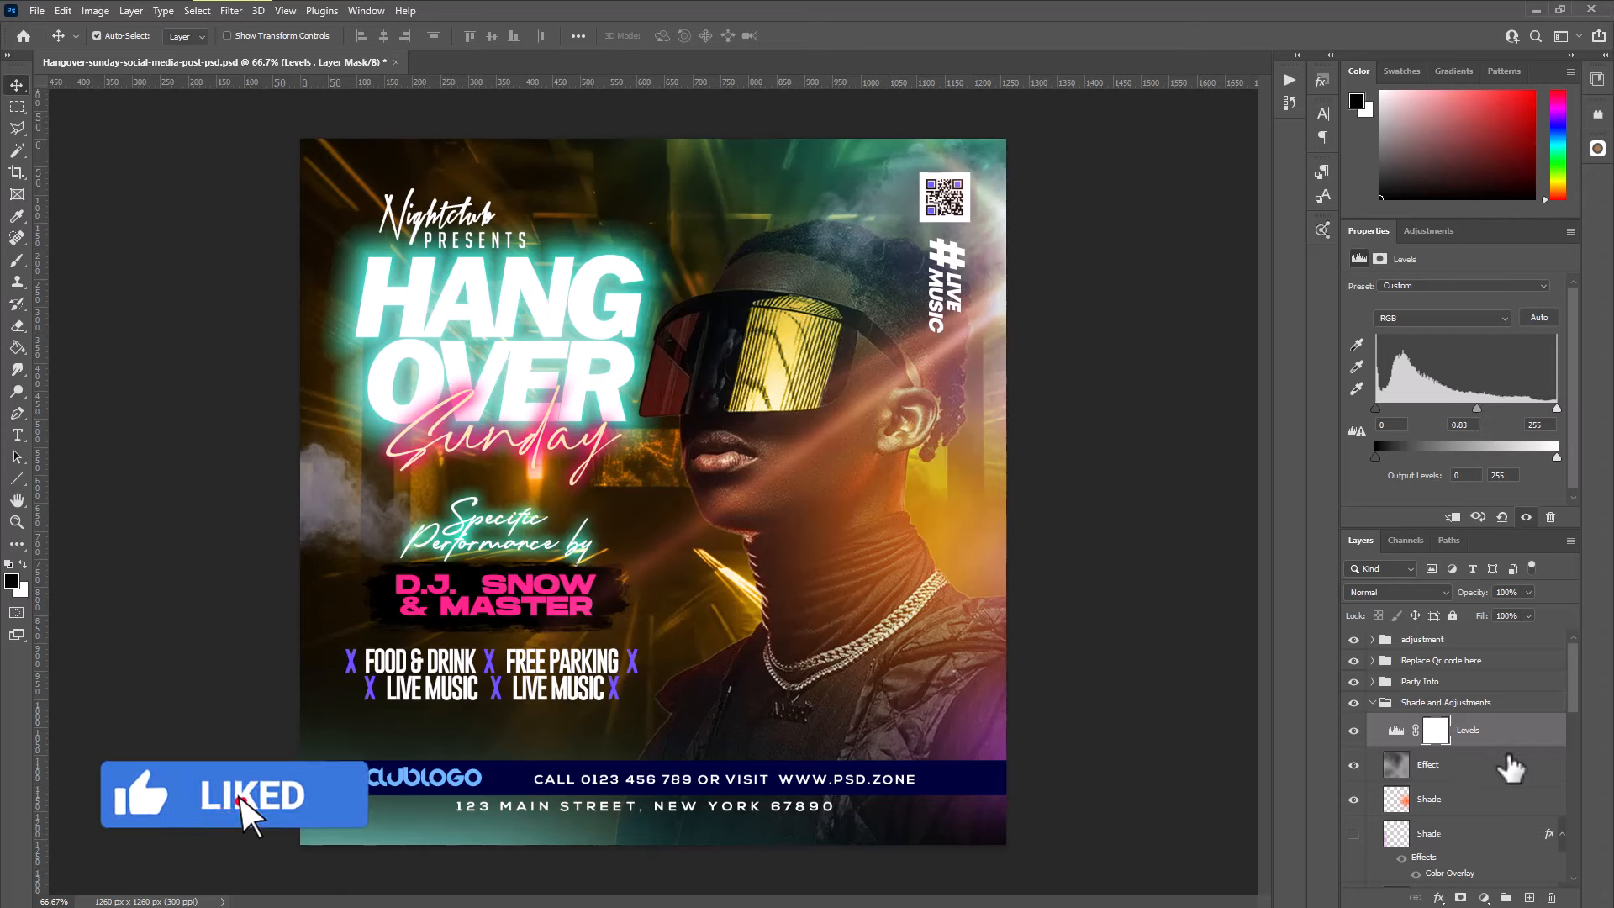
Expand the Party Info group, review its text layers and compare the flyer with the group hidden and shown
{"action": "left_click", "coordinate": [1372, 681]}
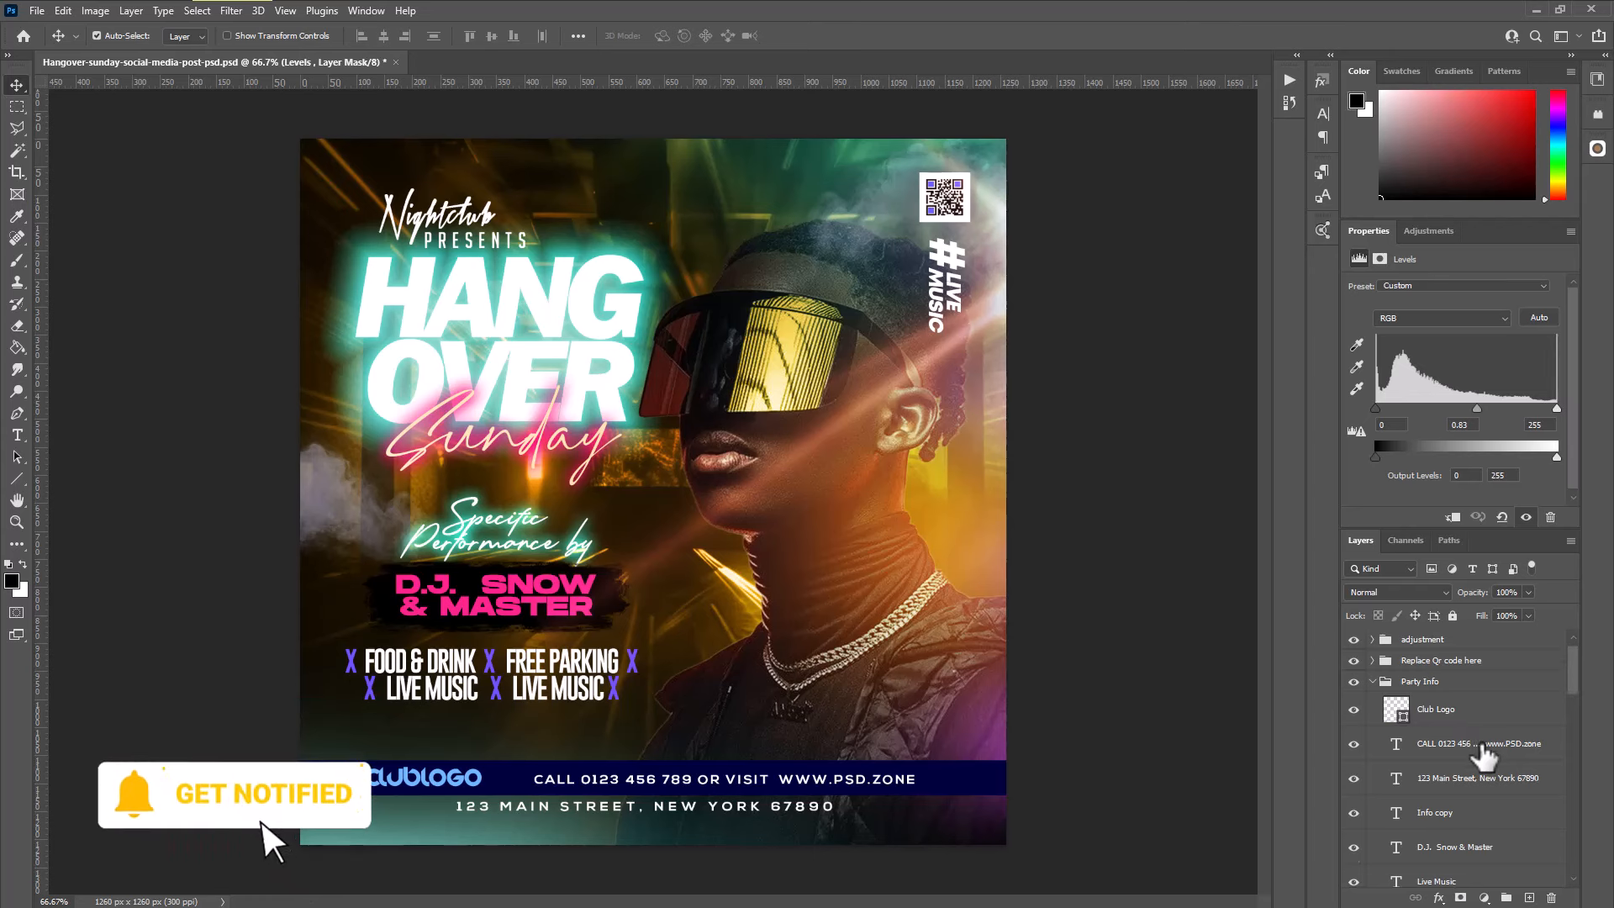
{"action": "scroll", "coordinate": [1454, 748], "scroll_direction": "down", "scroll_amount": 3}
{"action": "scroll", "coordinate": [1408, 757], "scroll_direction": "up", "scroll_amount": 2}
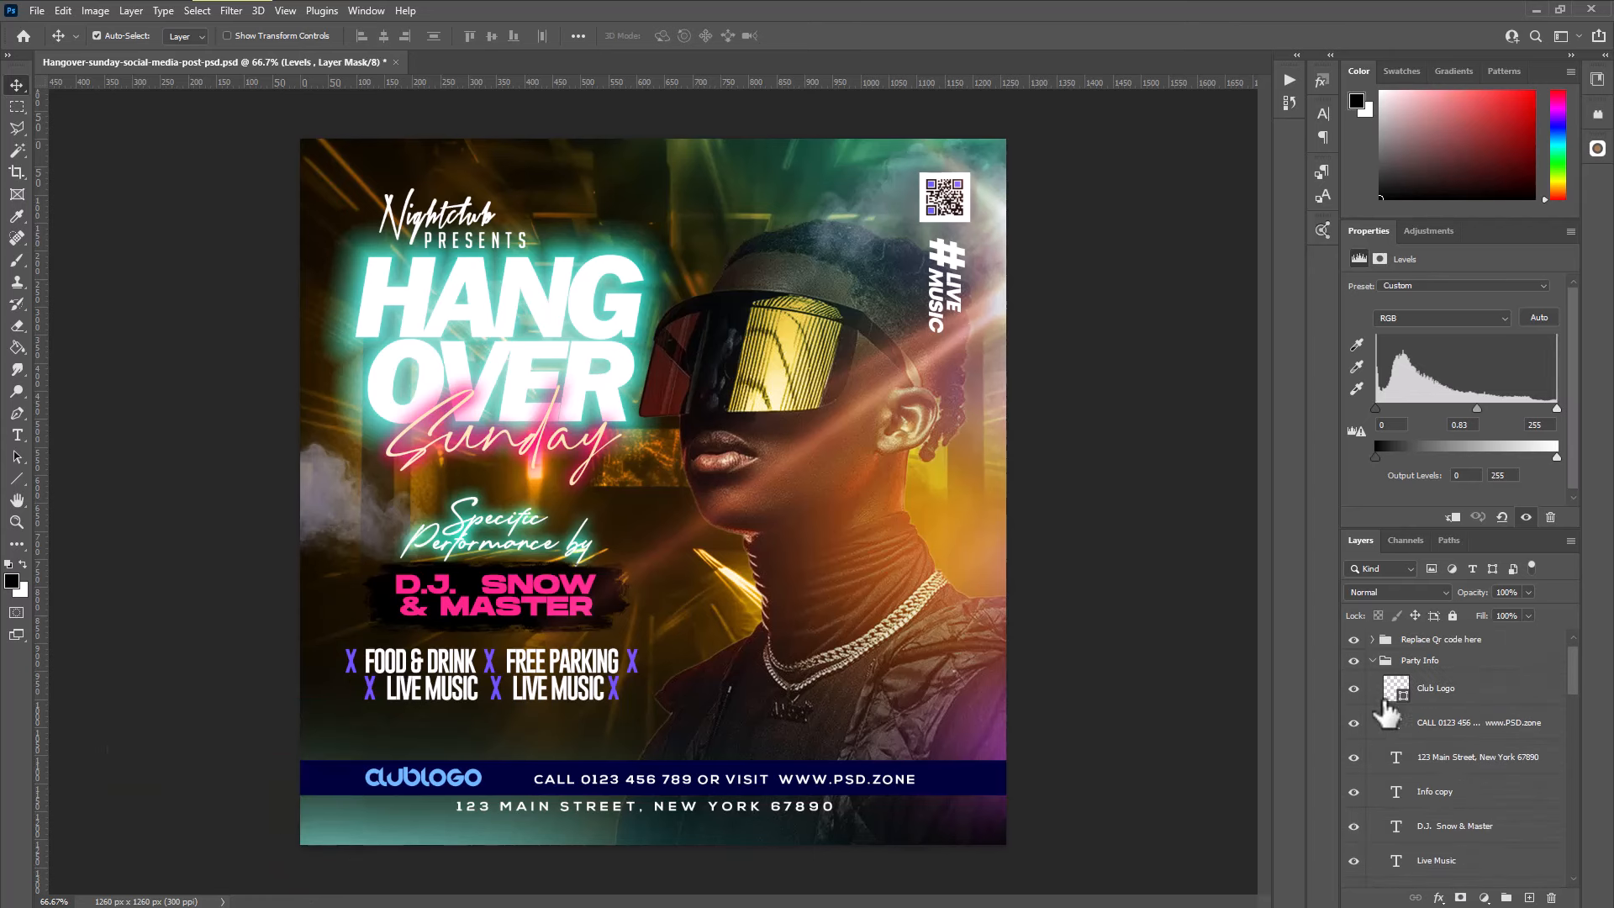
{"action": "left_click", "coordinate": [1355, 662]}
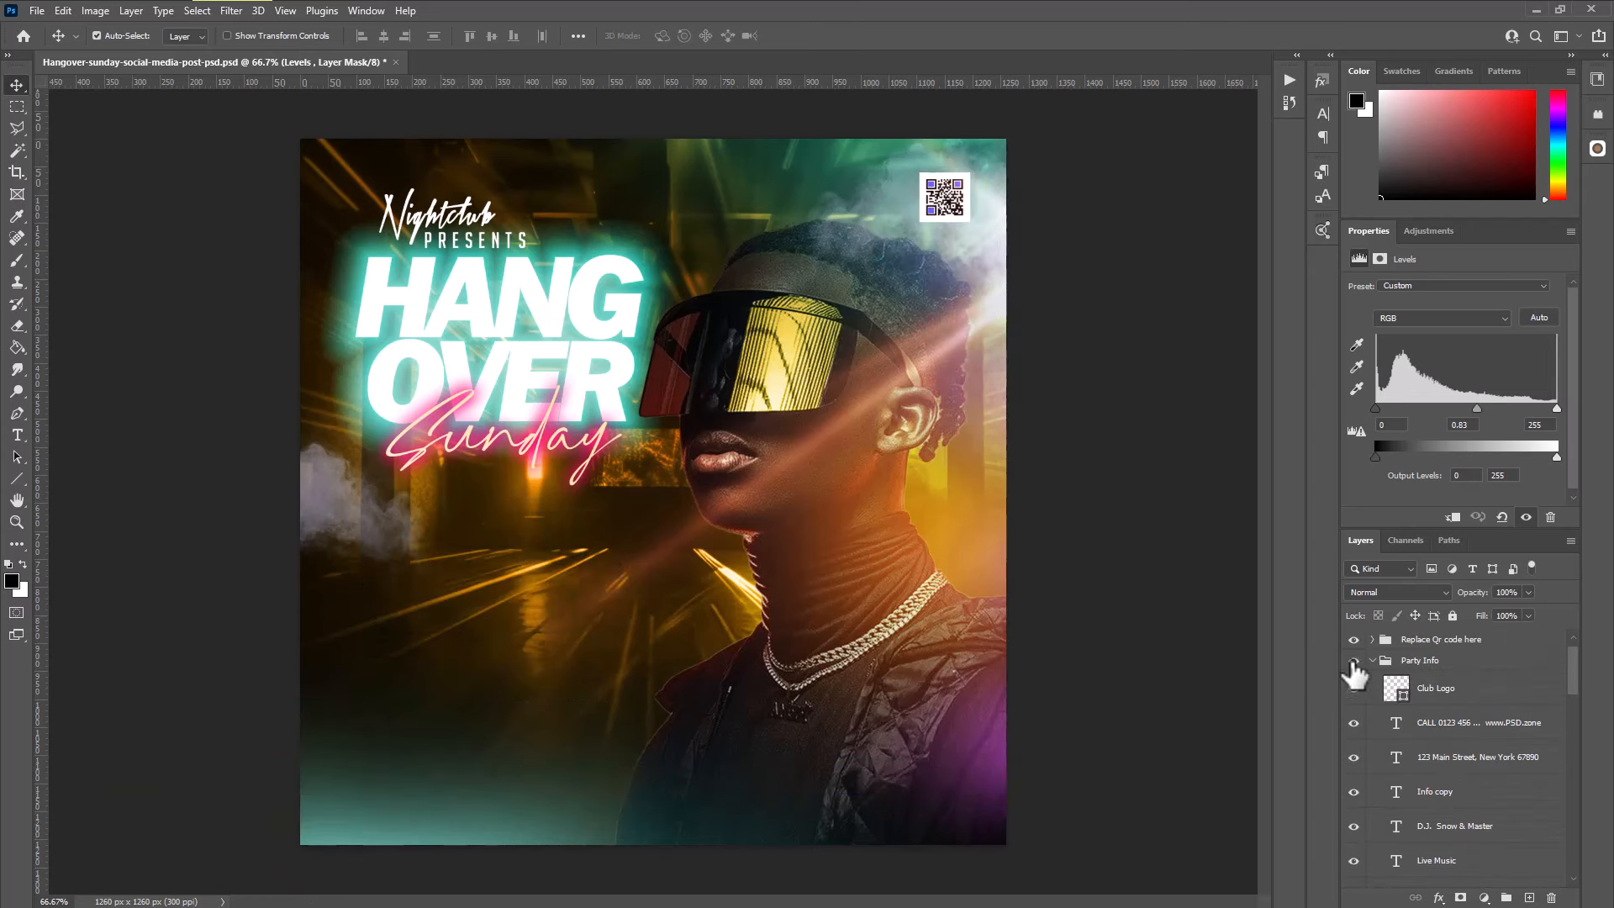
{"action": "left_click", "coordinate": [1354, 663]}
{"action": "scroll", "coordinate": [1496, 752], "scroll_direction": "down", "scroll_amount": 2}
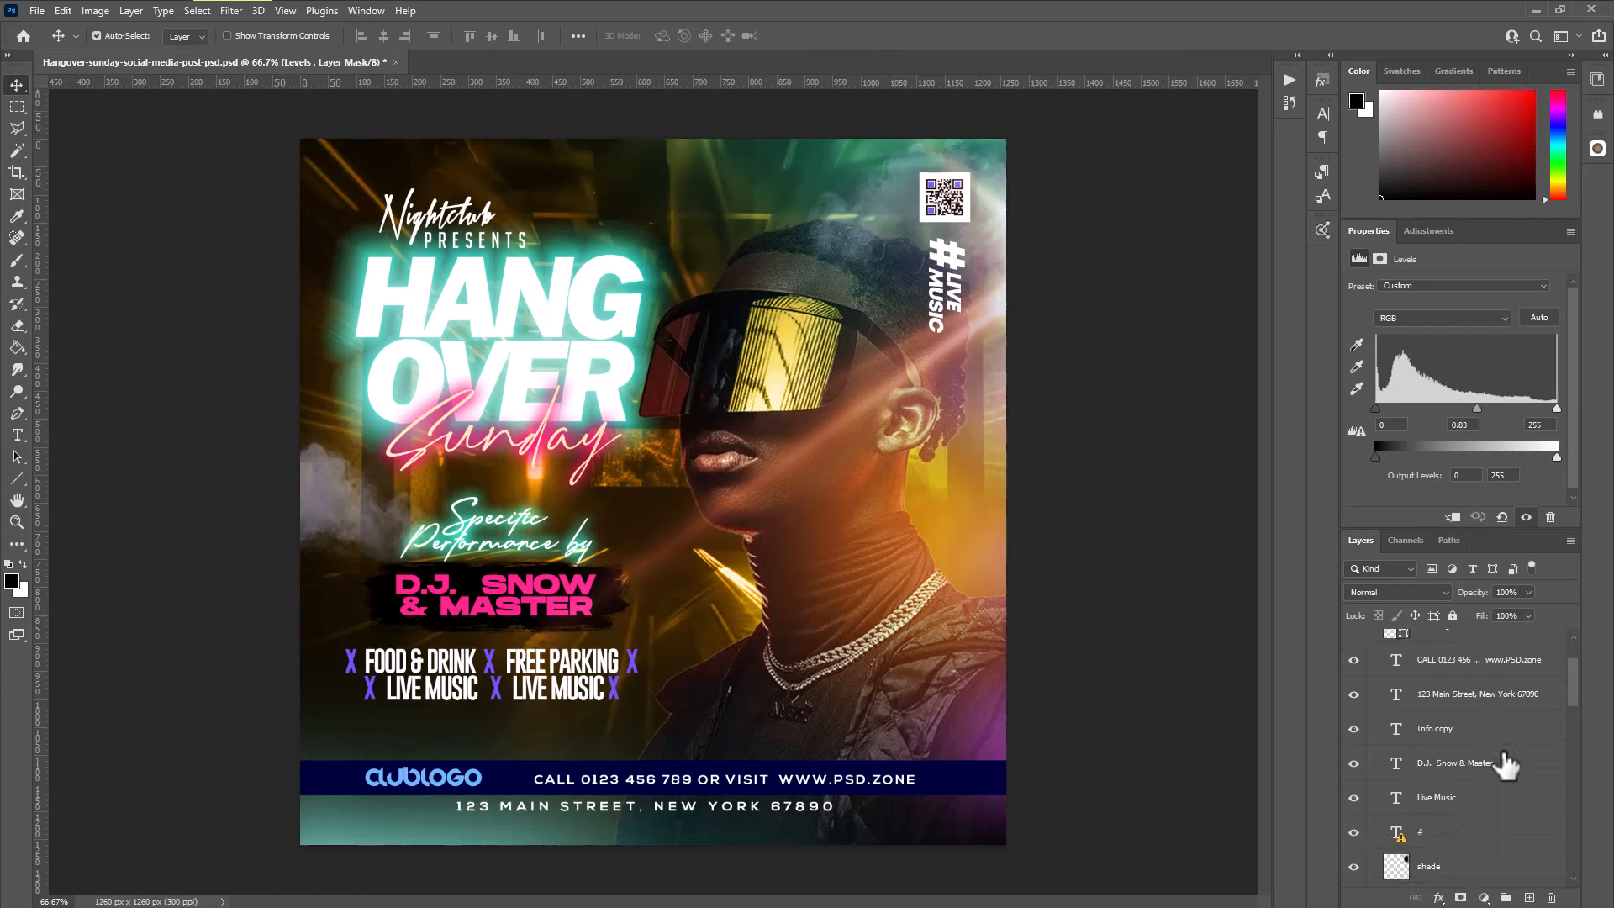
Replace the text of the pink DJ name layer in the Party Info group with "YOUR DJ NAME"
{"action": "scroll", "coordinate": [1515, 731], "scroll_direction": "up", "scroll_amount": 1}
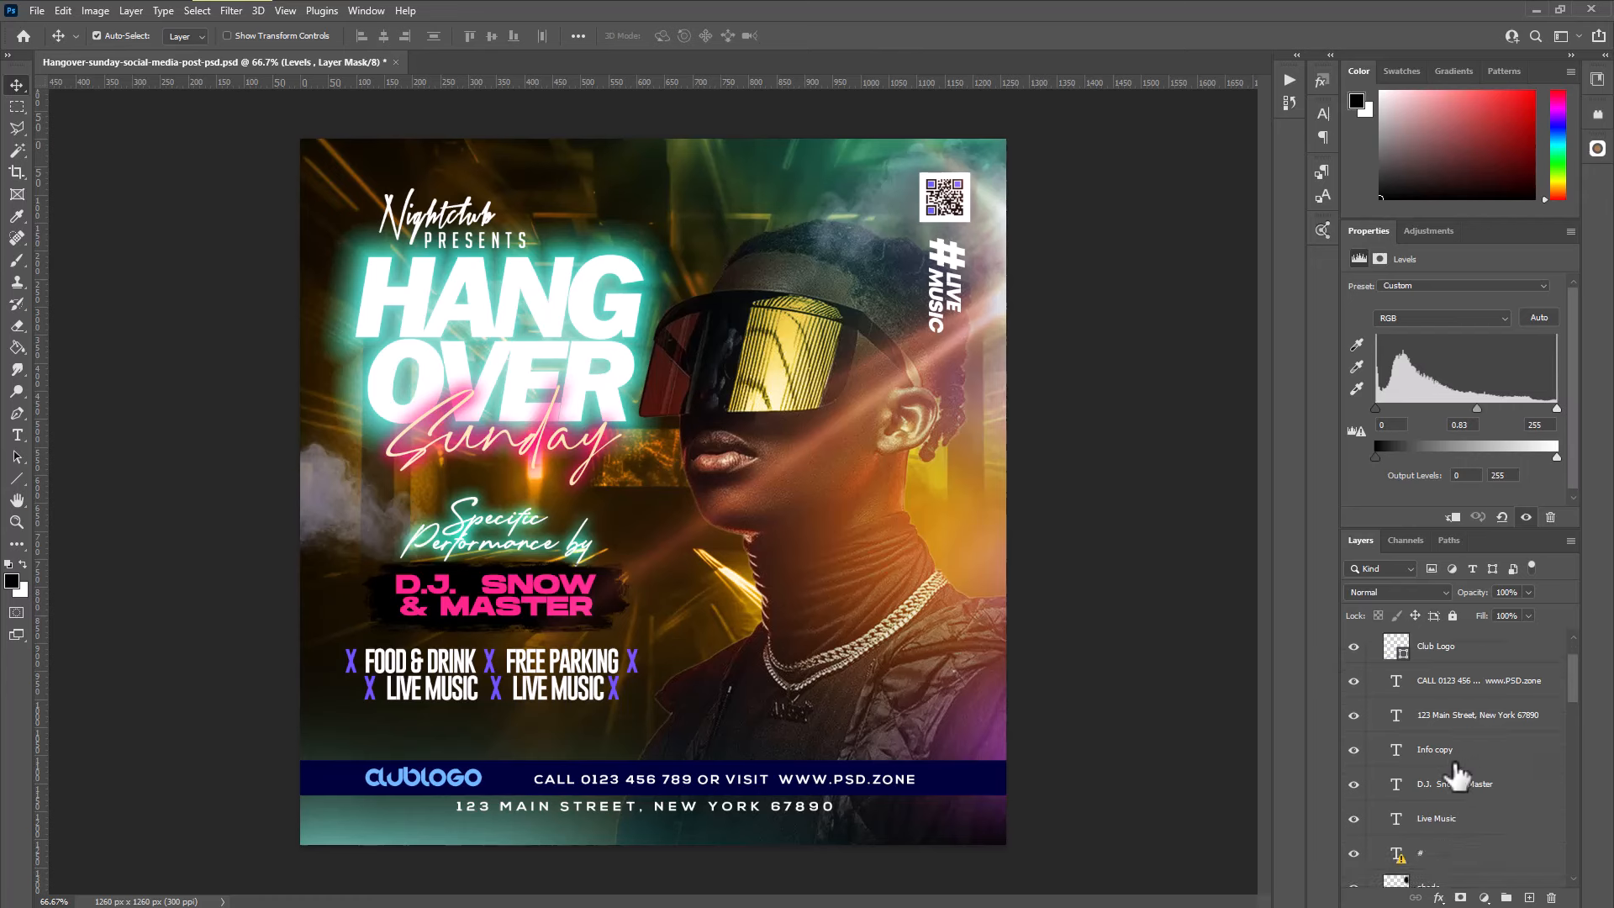
{"action": "left_click", "coordinate": [1396, 787]}
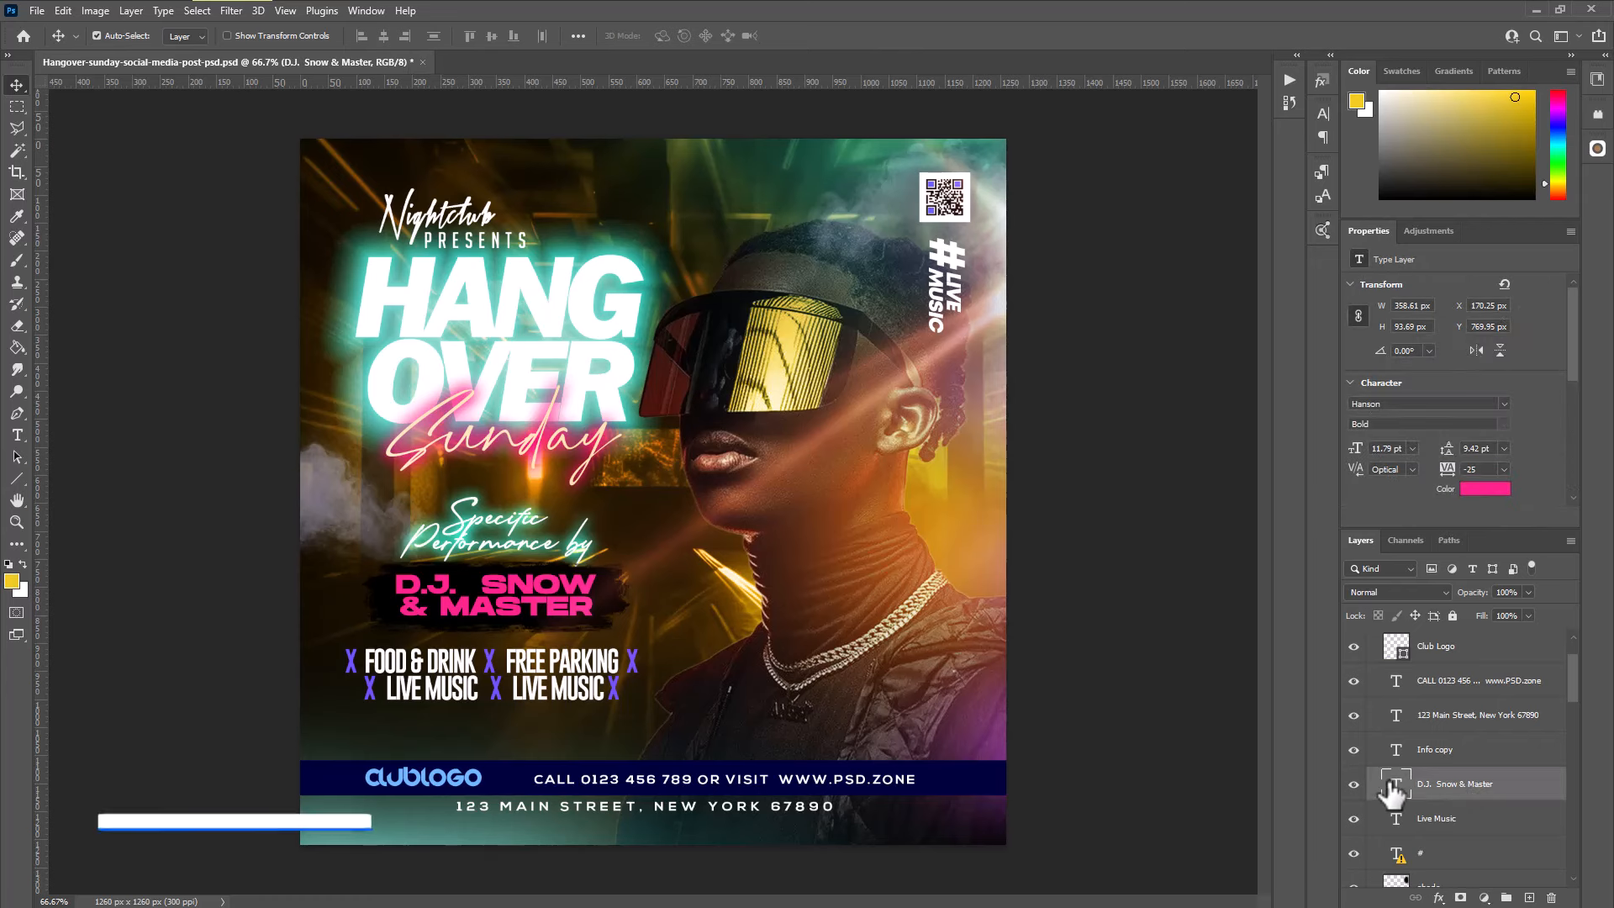
{"action": "double_click", "coordinate": [539, 582]}
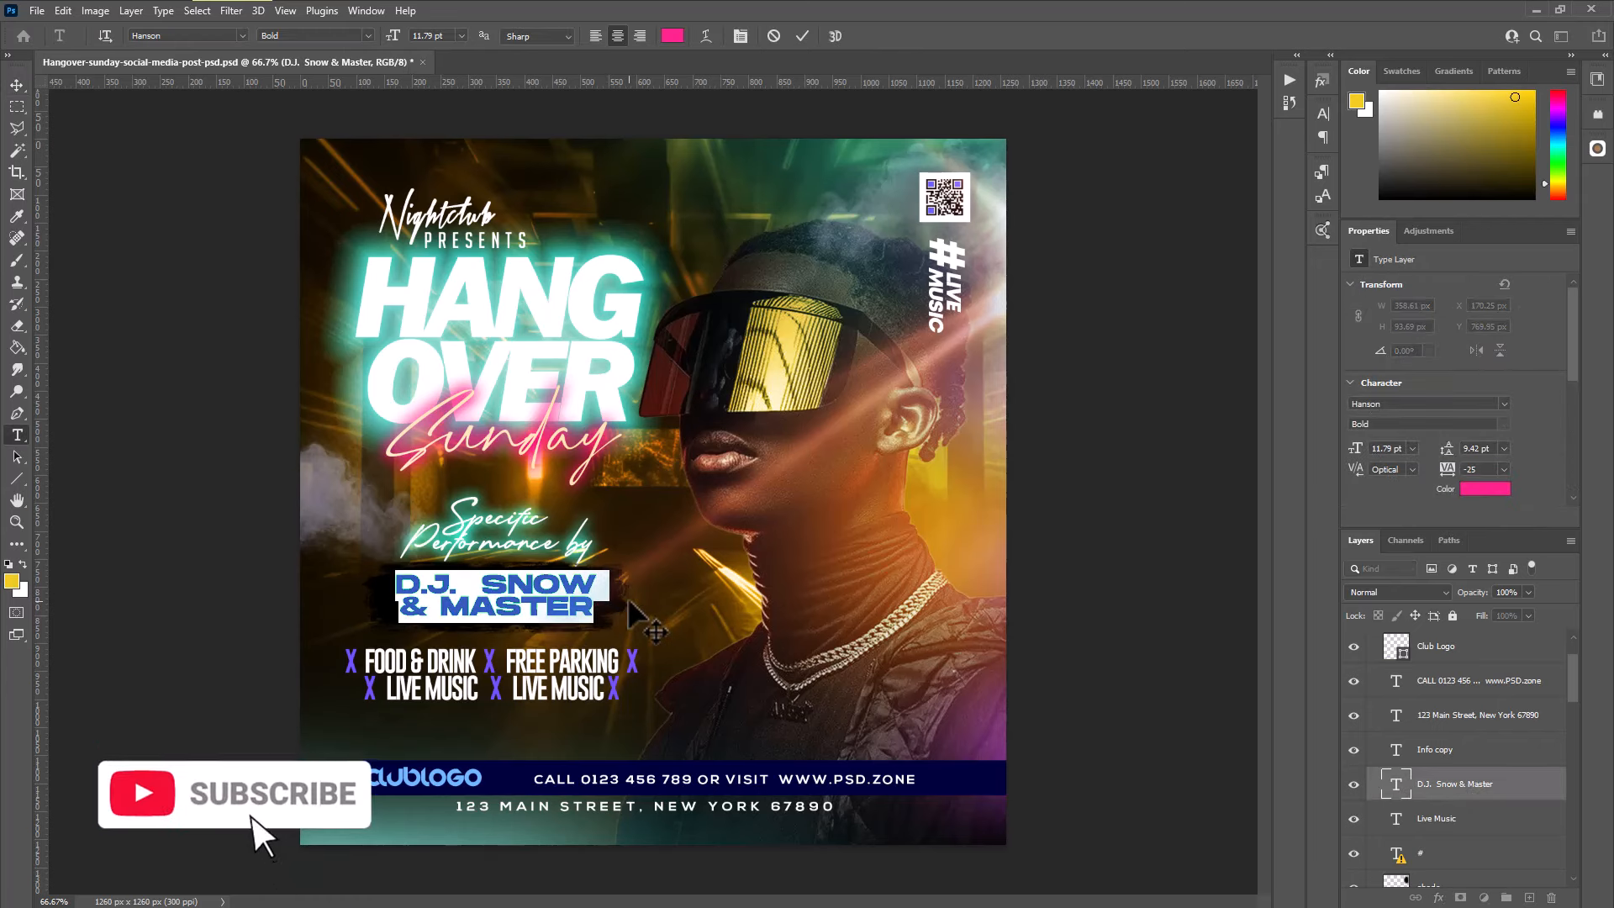
{"action": "key", "text": "BackSpace"}
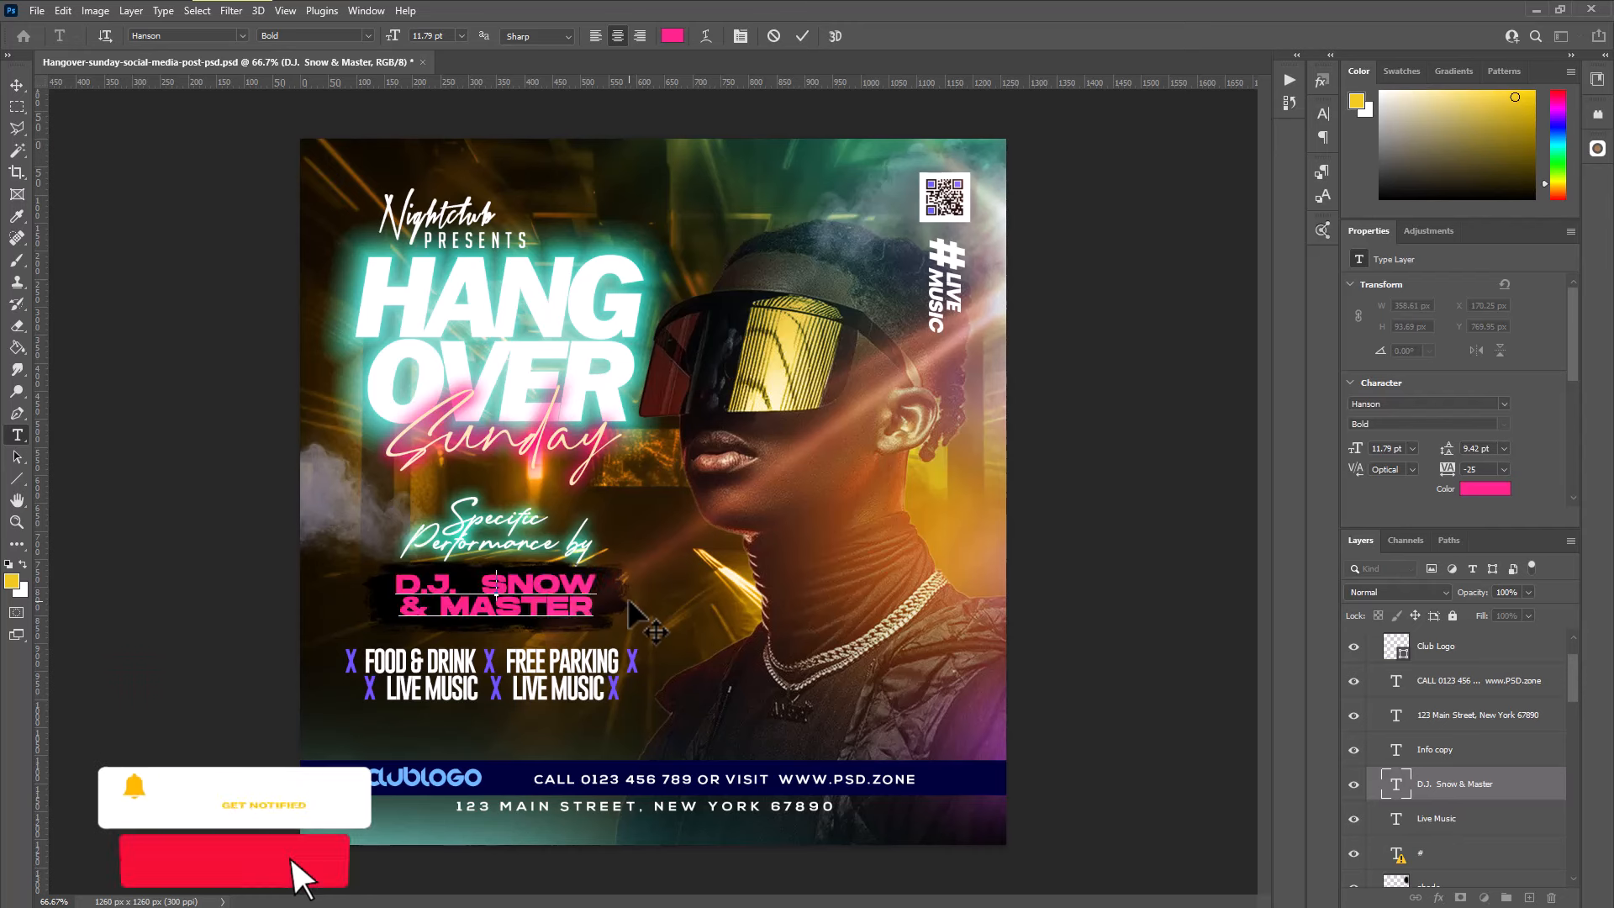
{"action": "type", "text": "YOUR DJ NAMER"}
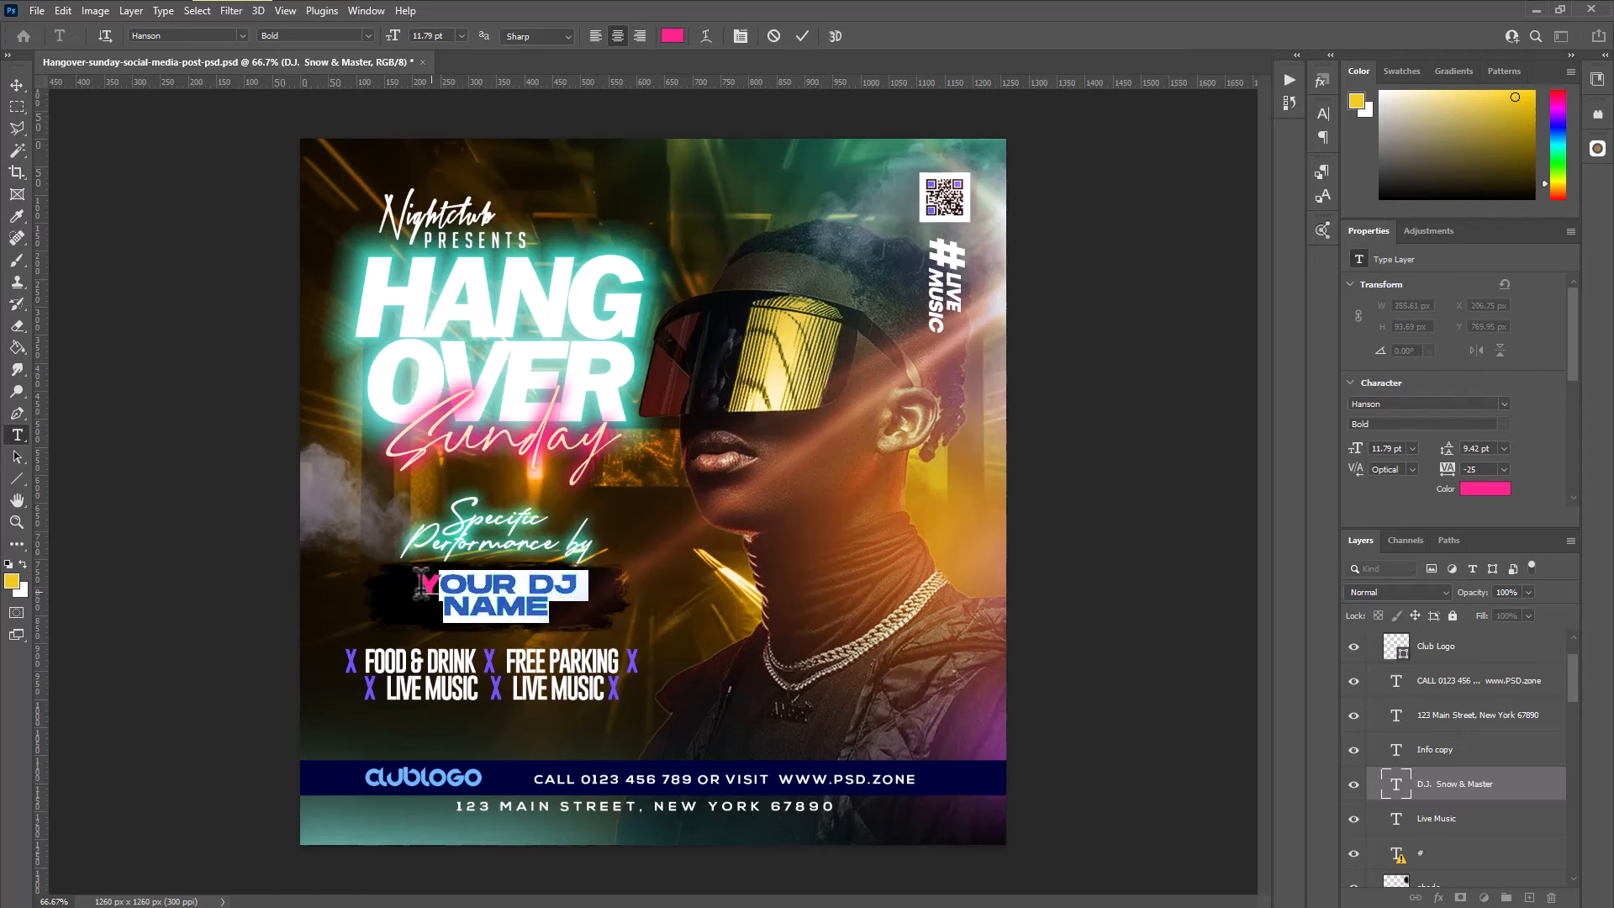
Recolour only the word NAME in the DJ name text white (ffffff) and finish editing the text
{"action": "left_click", "coordinate": [572, 605]}
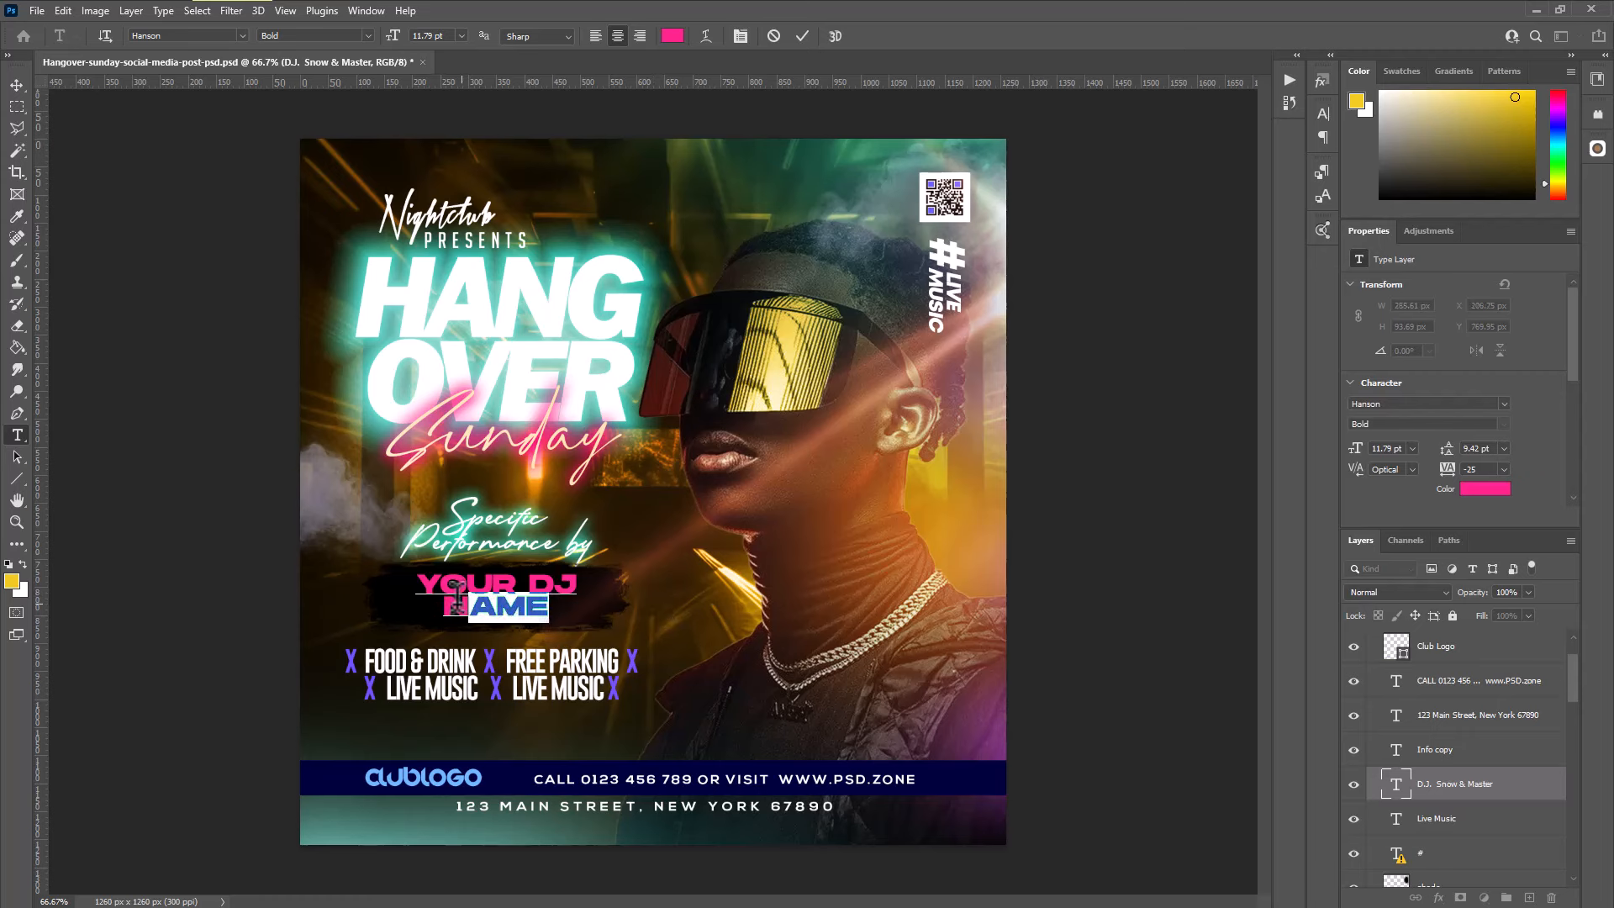
{"action": "left_click", "coordinate": [22, 564]}
{"action": "left_click", "coordinate": [10, 580]}
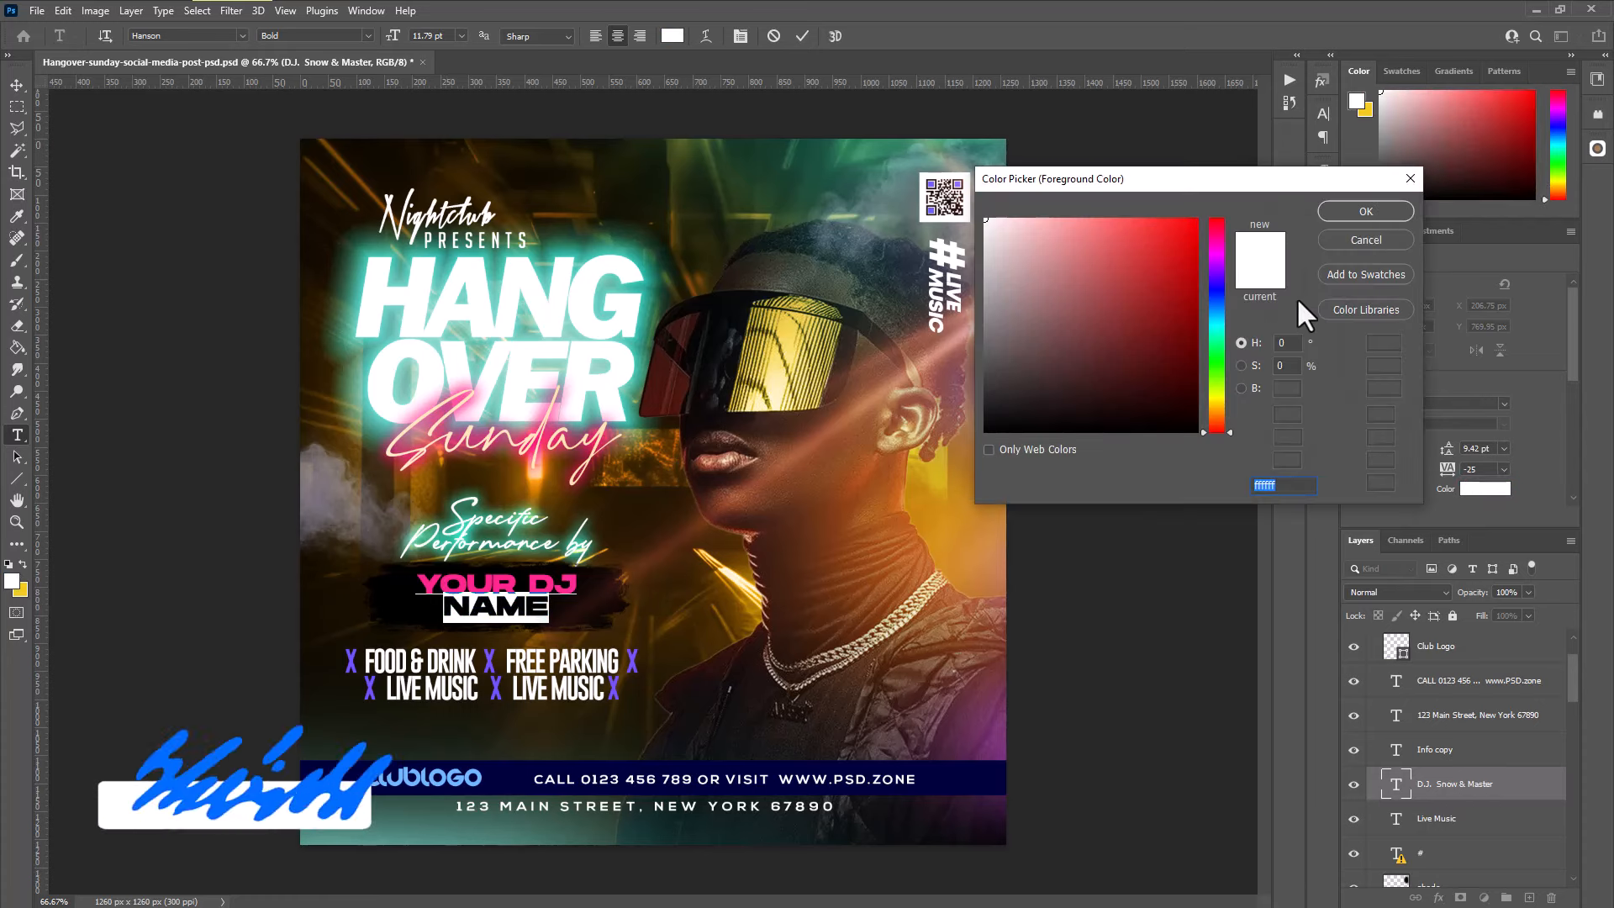
{"action": "left_click", "coordinate": [1374, 210]}
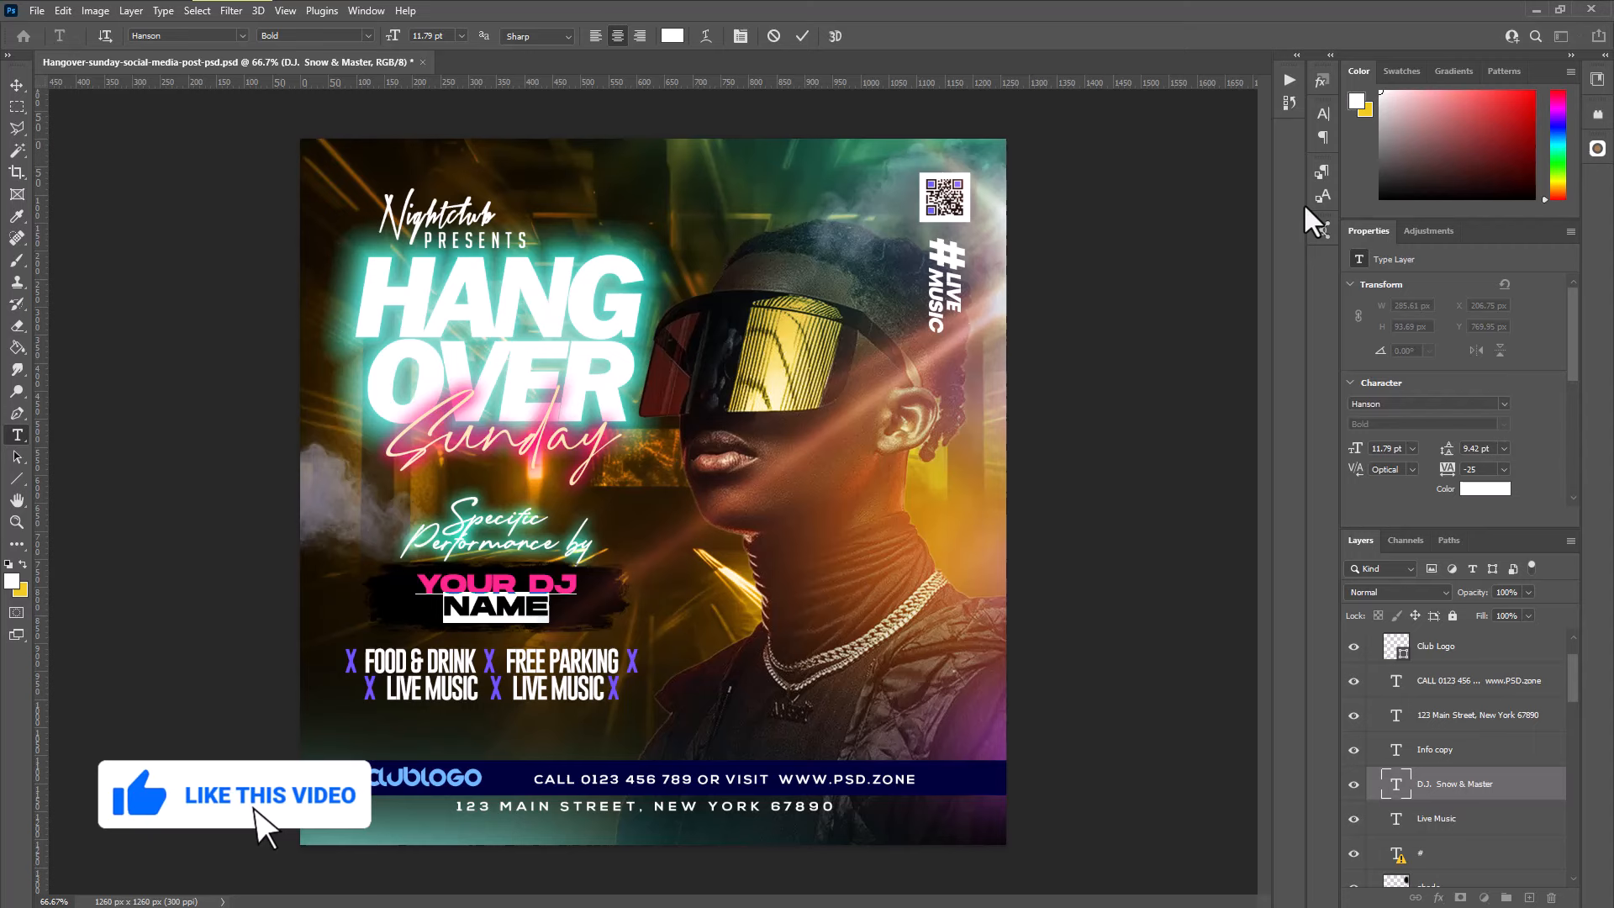
{"action": "left_click", "coordinate": [17, 85]}
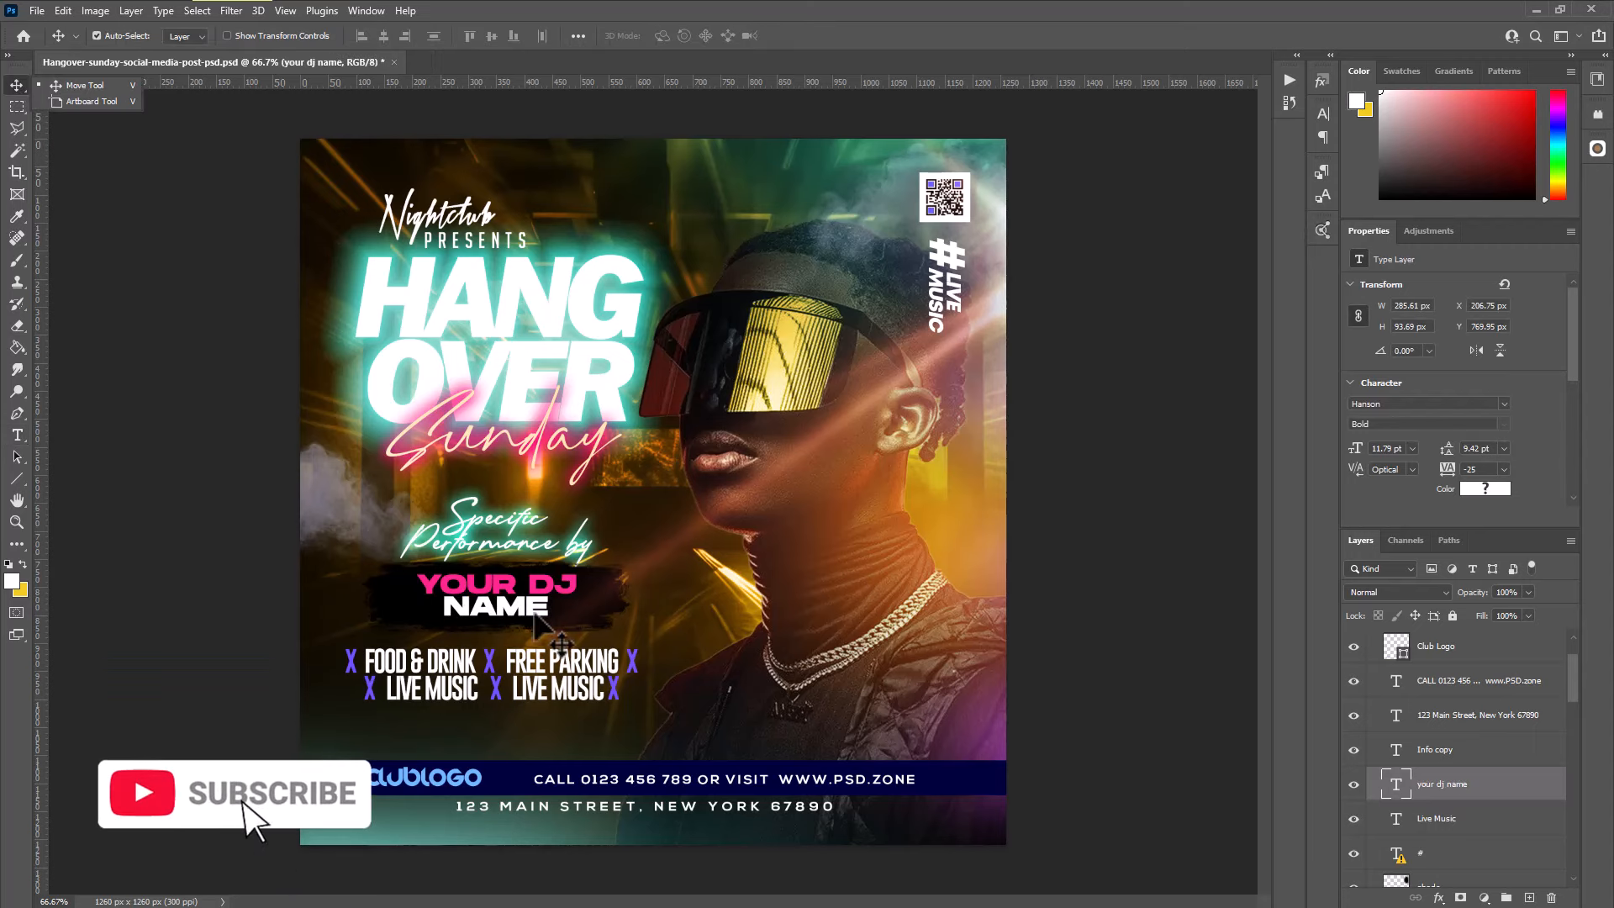
Select the Shape layer with the black brush stroke behind the DJ name, hiding and showing it to check it
{"action": "scroll", "coordinate": [1499, 859], "scroll_direction": "down", "scroll_amount": 1}
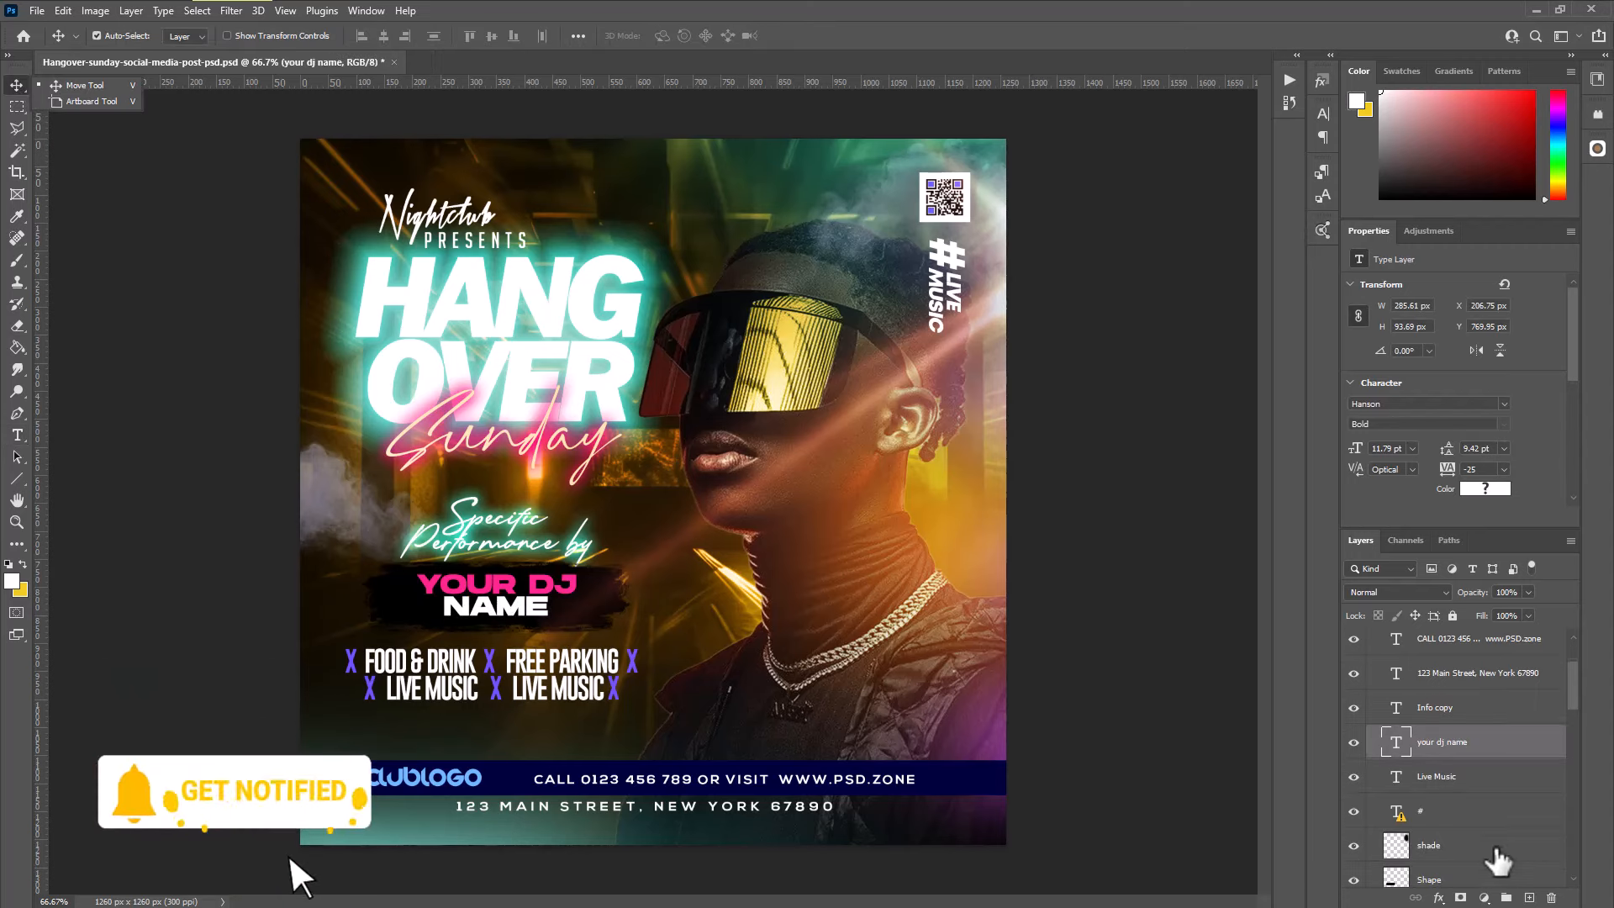
{"action": "scroll", "coordinate": [1501, 857], "scroll_direction": "down", "scroll_amount": 1}
{"action": "left_click", "coordinate": [1485, 845]}
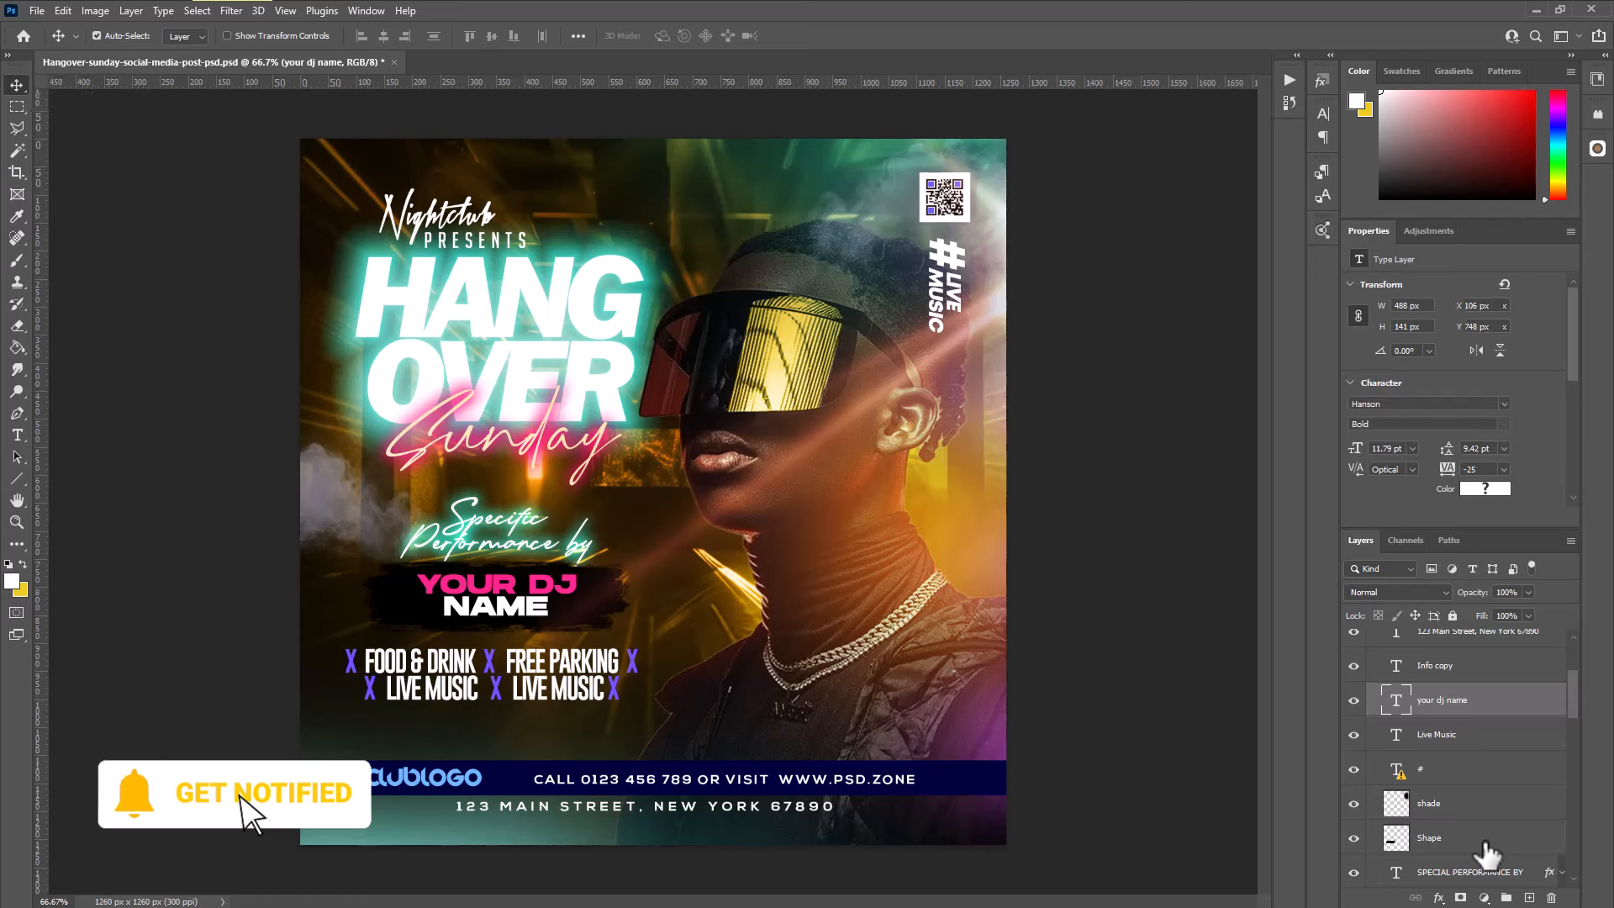
{"action": "left_click", "coordinate": [1354, 838]}
{"action": "left_click", "coordinate": [1353, 839]}
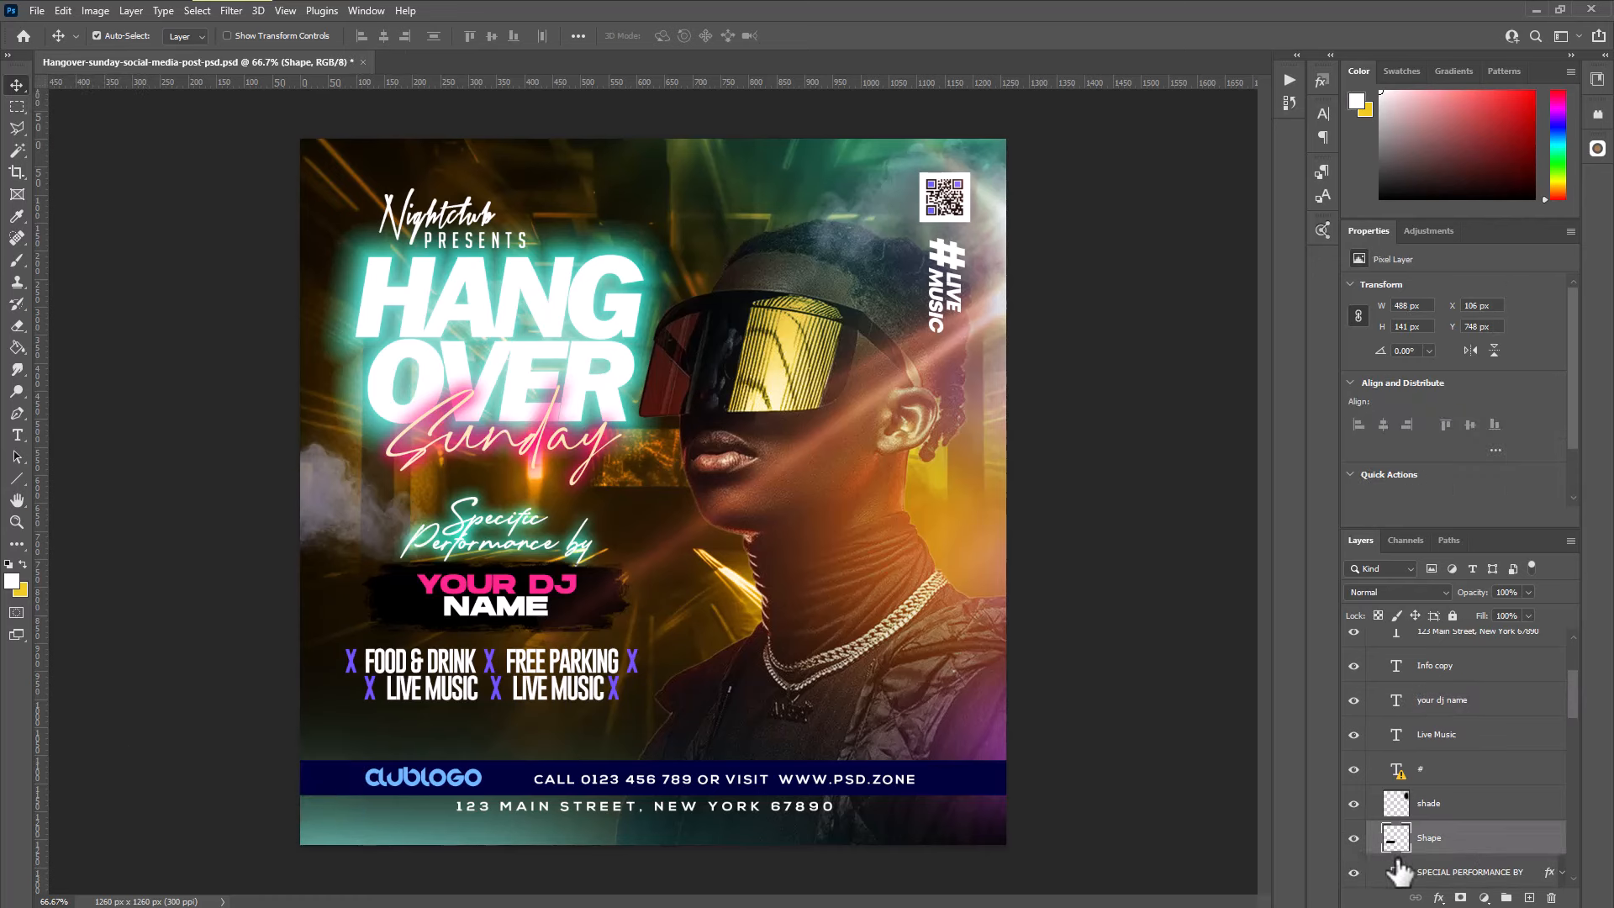
Try a Normal-mode Color Overlay on the Shape layer, previewing cyan 03fcdc, yellow fce703 and blue 036cfc
{"action": "left_click", "coordinate": [1439, 898]}
{"action": "left_click", "coordinate": [1470, 734]}
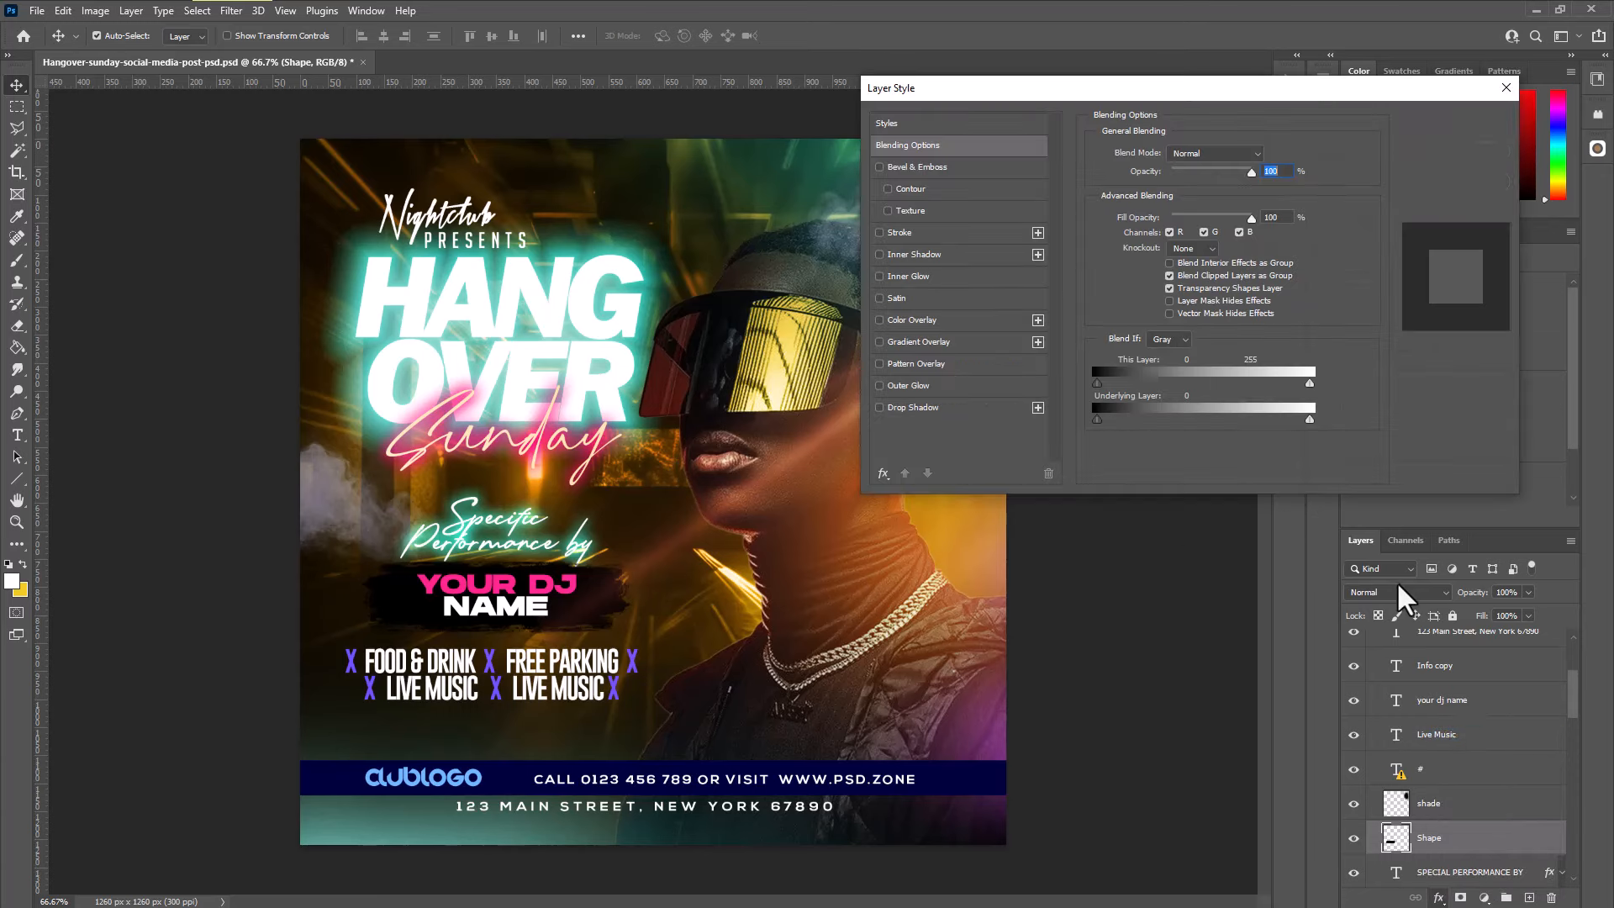
{"action": "left_click", "coordinate": [920, 320]}
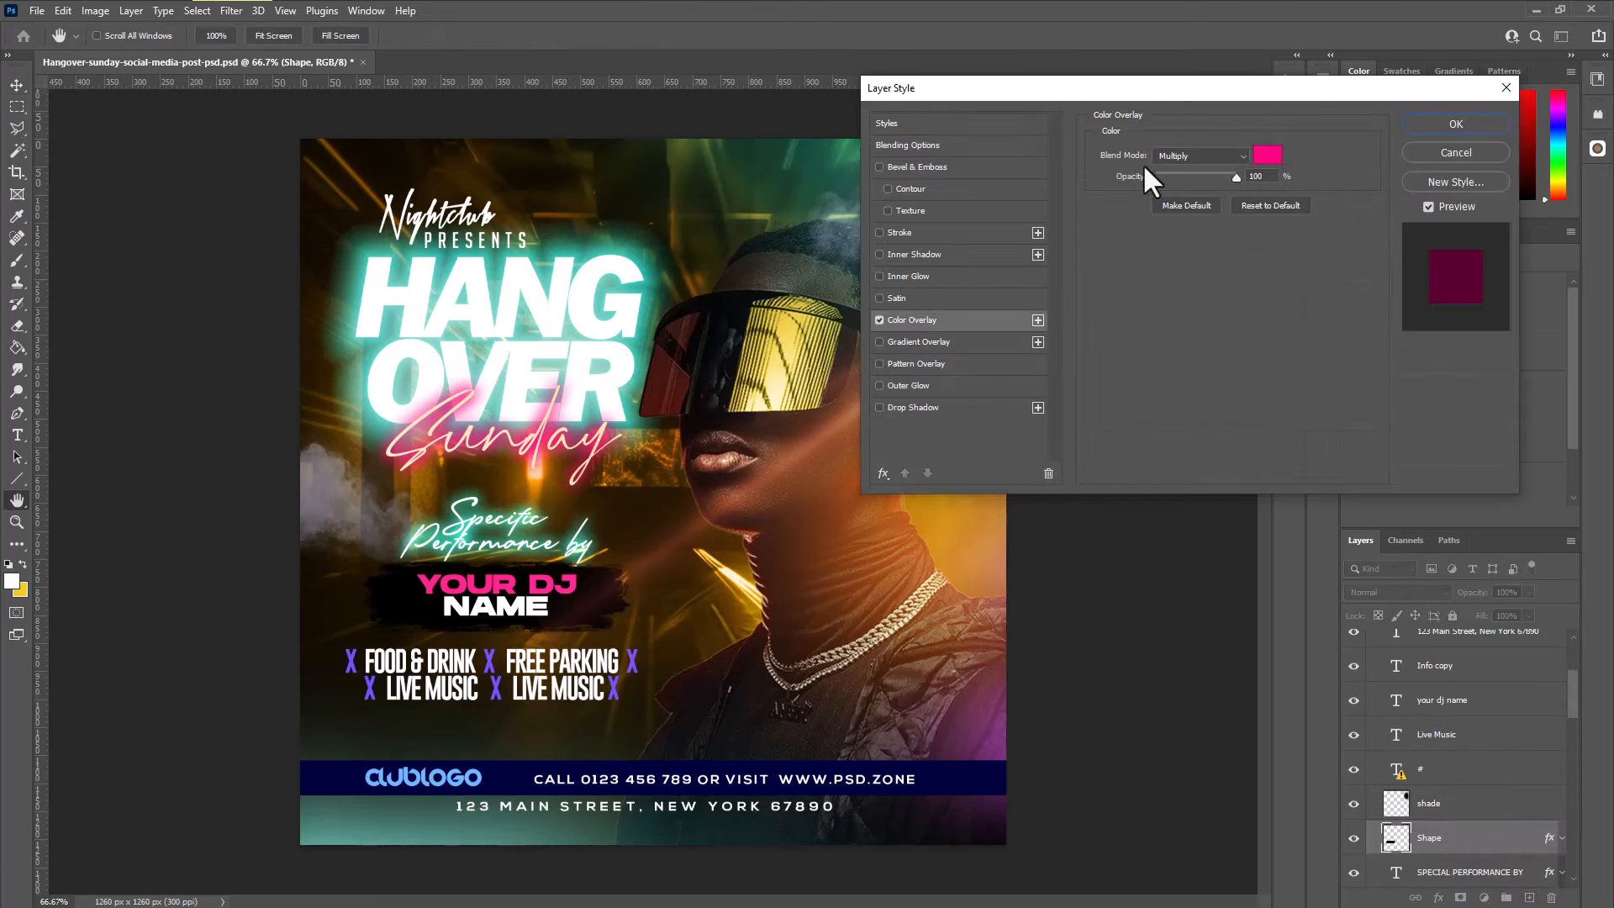
{"action": "left_click", "coordinate": [1213, 159]}
{"action": "left_click", "coordinate": [1192, 171]}
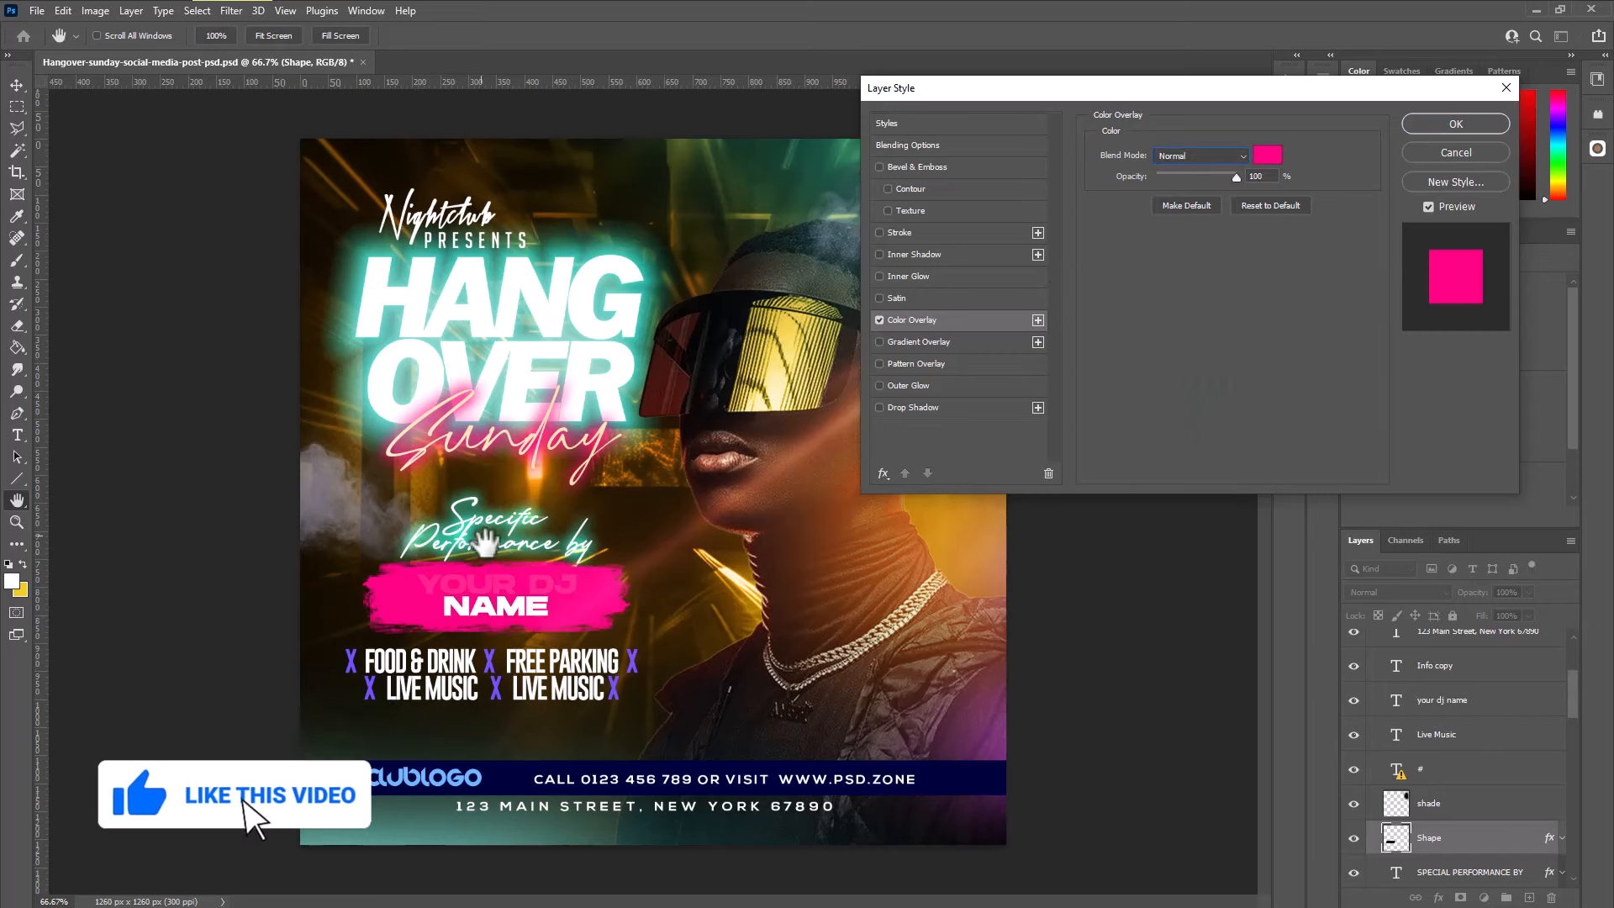
{"action": "left_click", "coordinate": [1268, 154]}
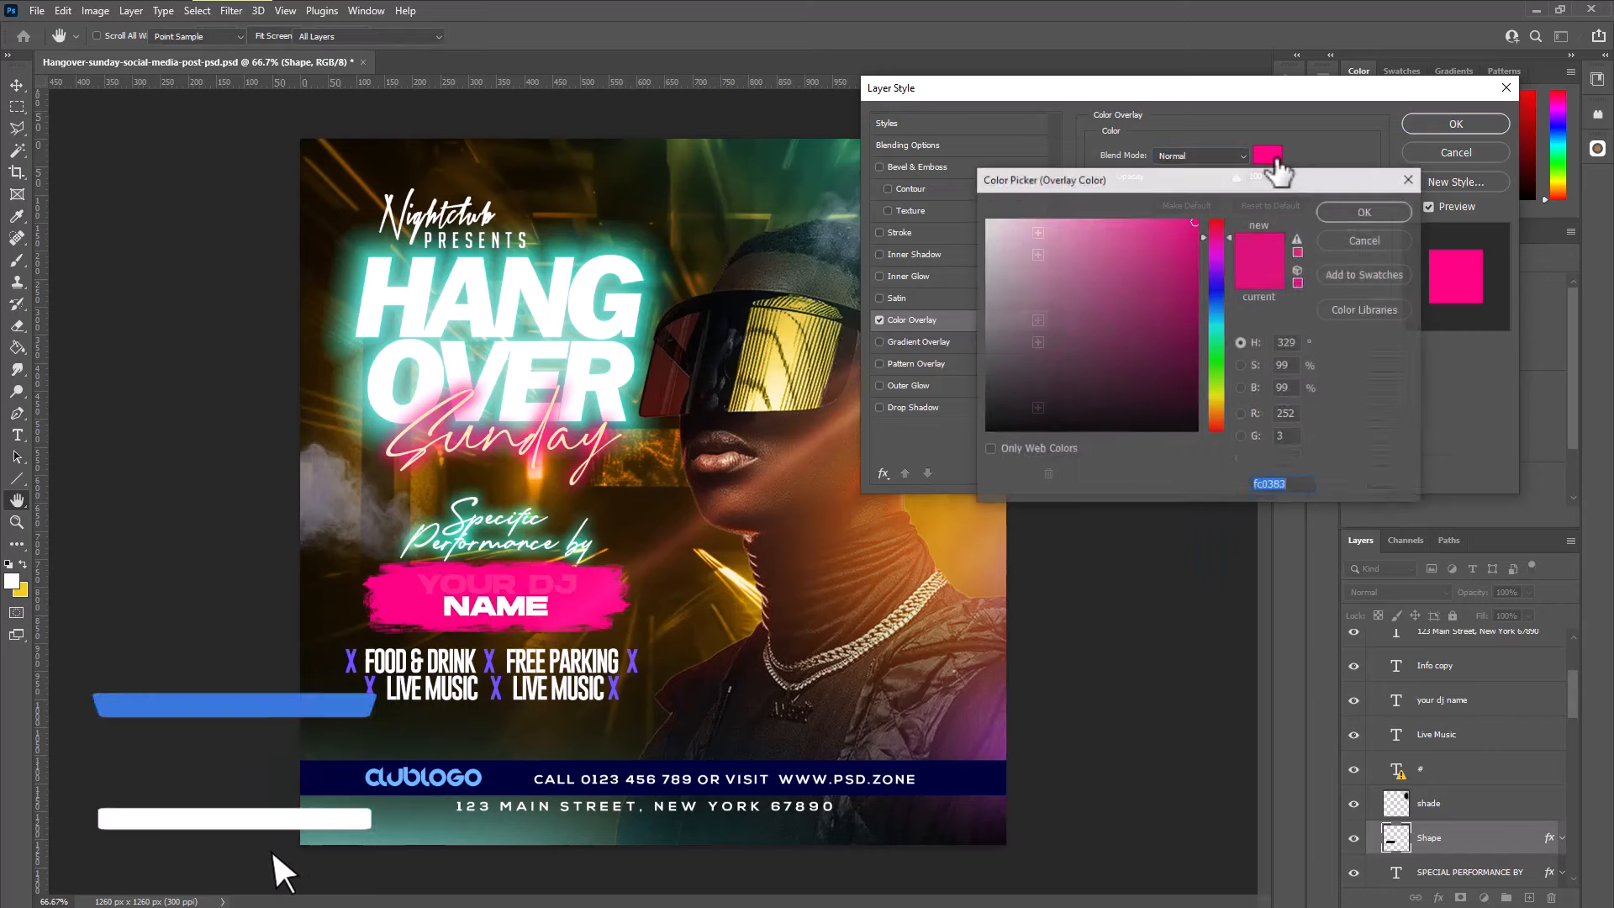
{"action": "left_click", "coordinate": [1215, 330]}
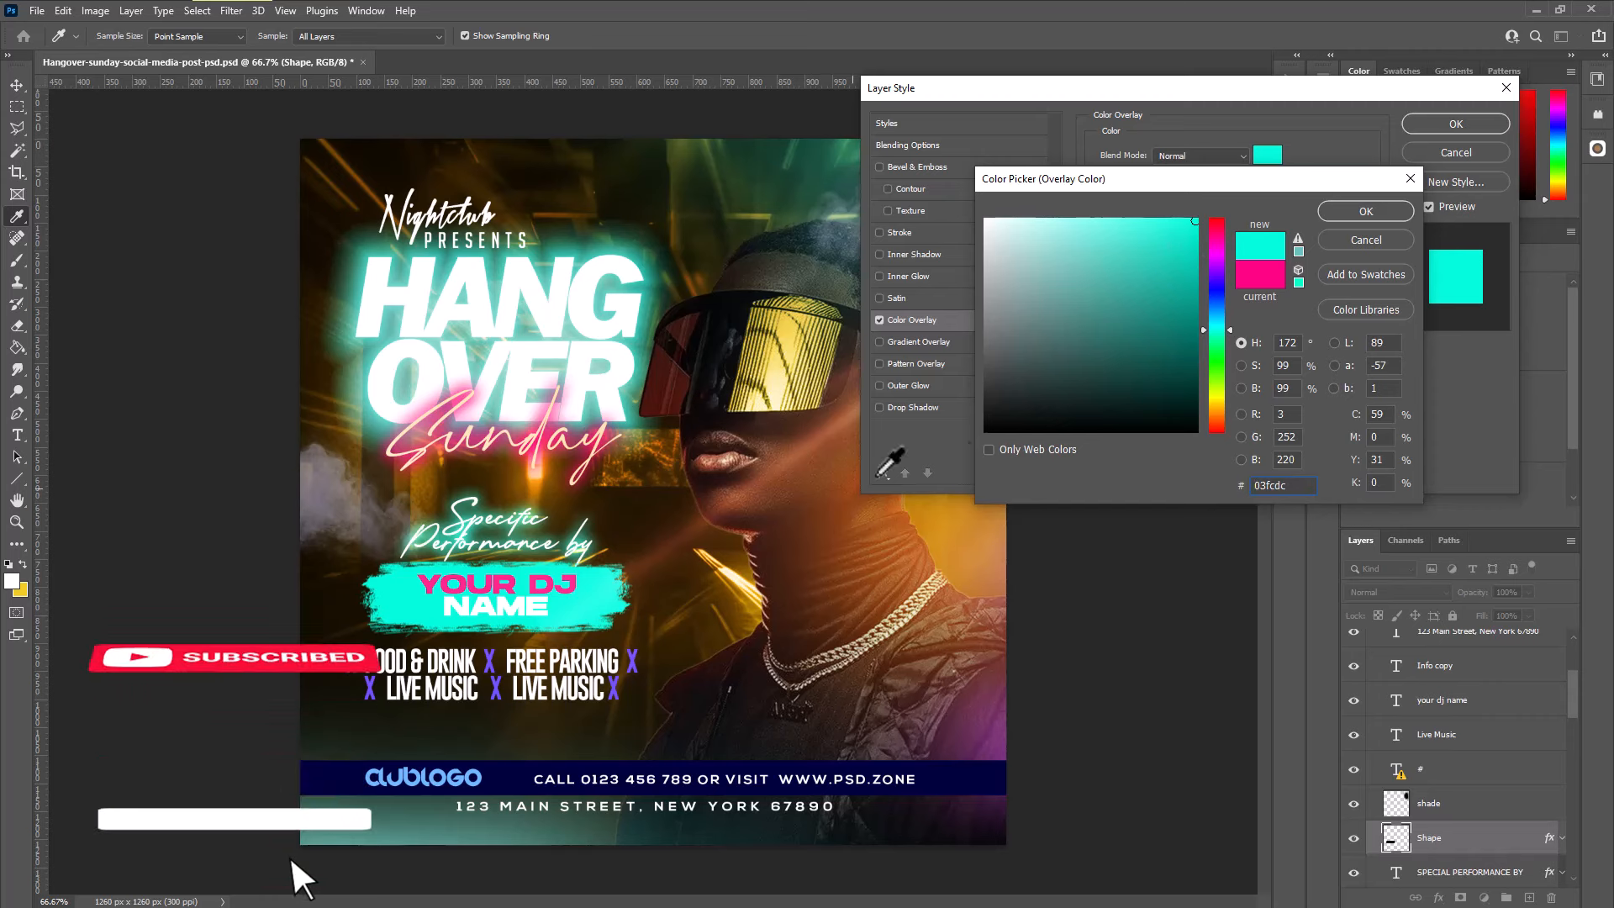
{"action": "left_click", "coordinate": [1217, 400]}
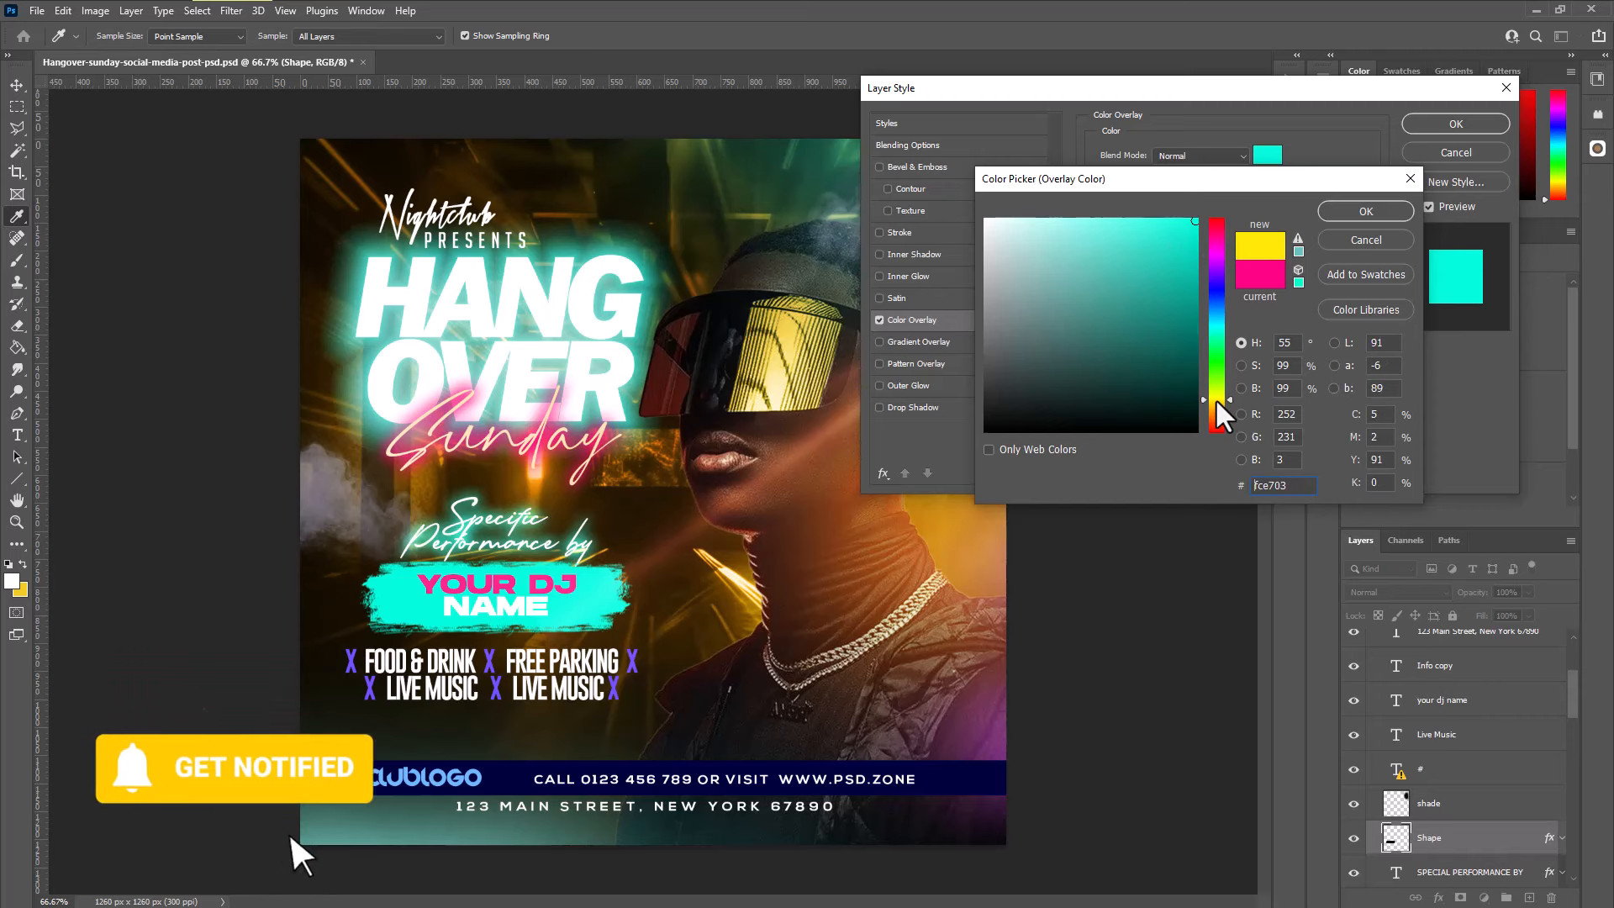
{"action": "left_click", "coordinate": [1215, 304]}
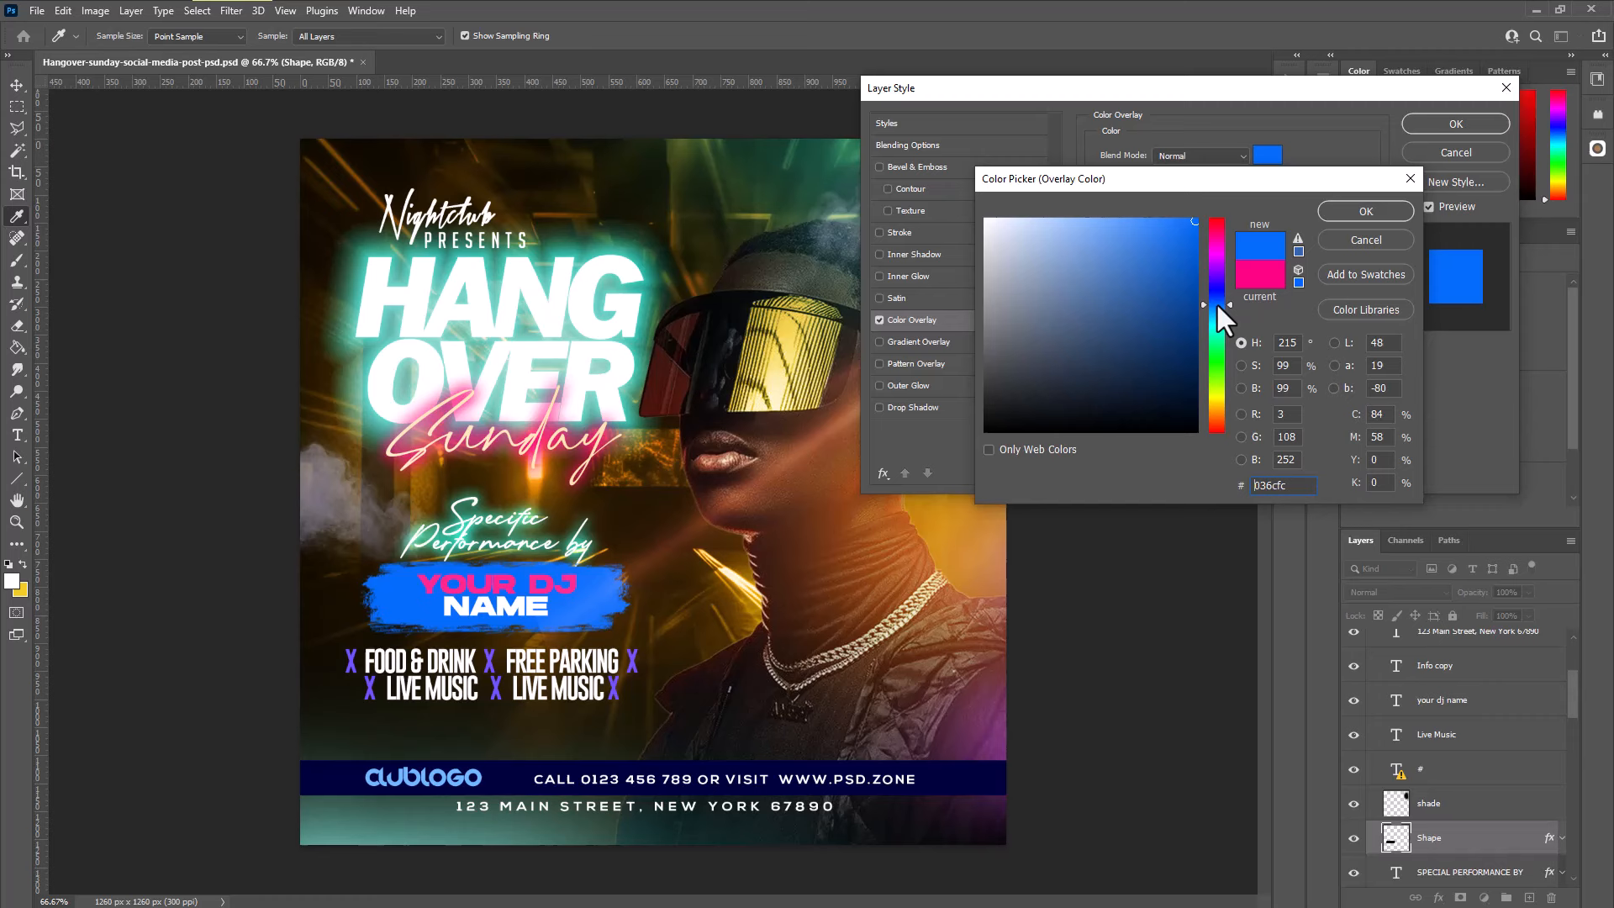
{"action": "left_click", "coordinate": [1343, 240]}
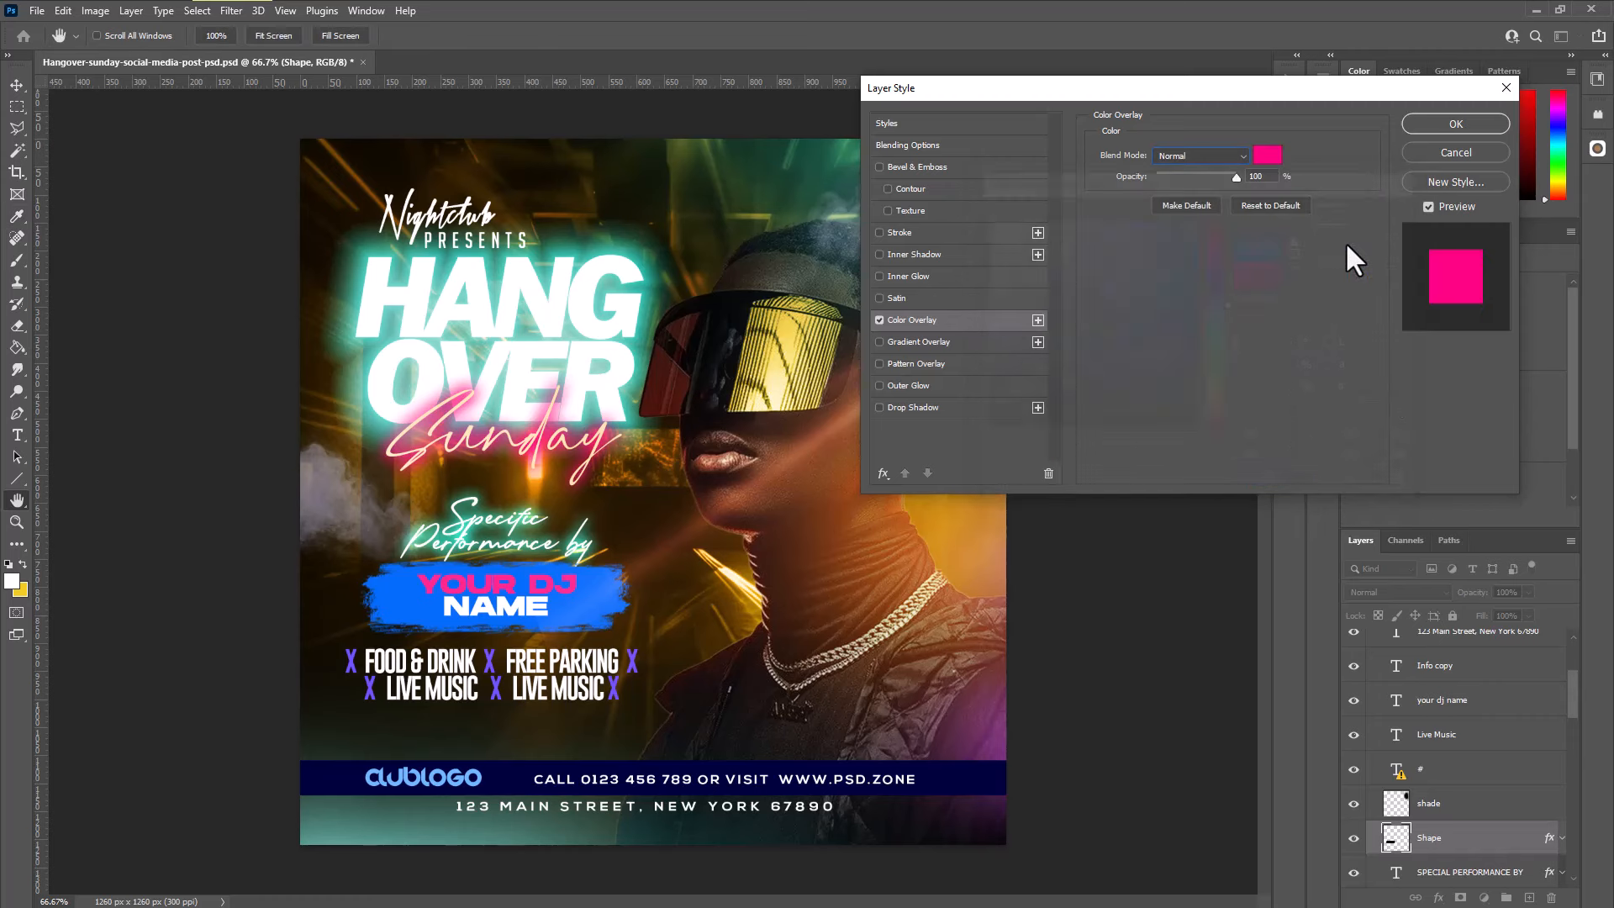
Try a Normal-mode Gradient Overlay instead of the Color Overlay, previewing the Blue_13 and Blue_03 presets, and discard the layer style changes
{"action": "left_click", "coordinate": [903, 340]}
{"action": "left_click", "coordinate": [880, 320]}
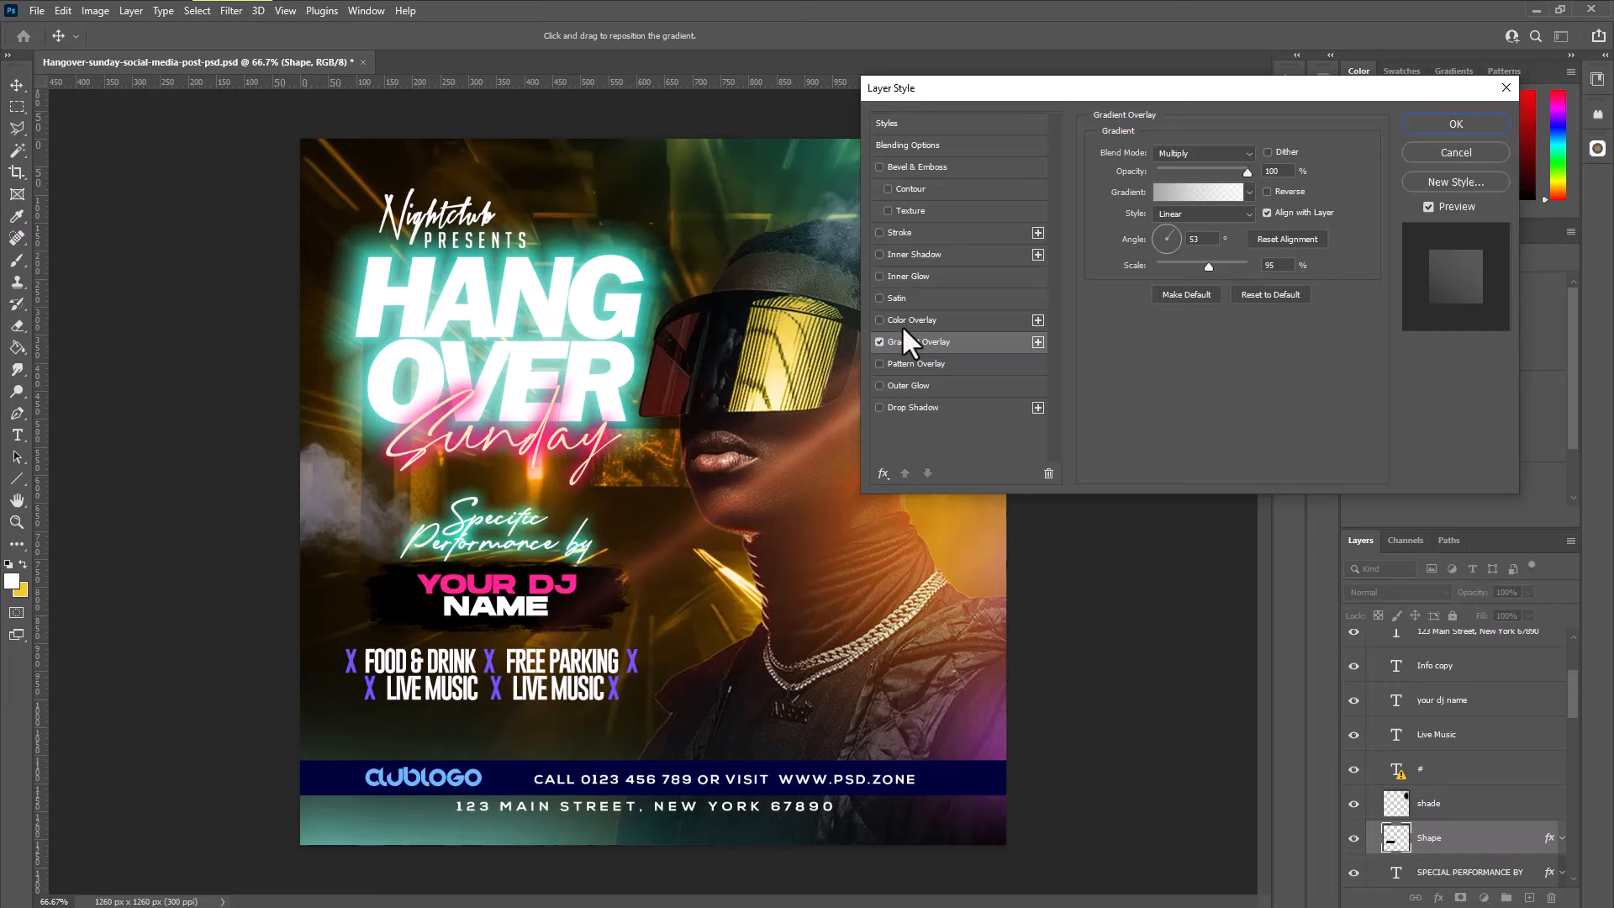
{"action": "left_click", "coordinate": [1212, 155]}
{"action": "left_click", "coordinate": [1204, 169]}
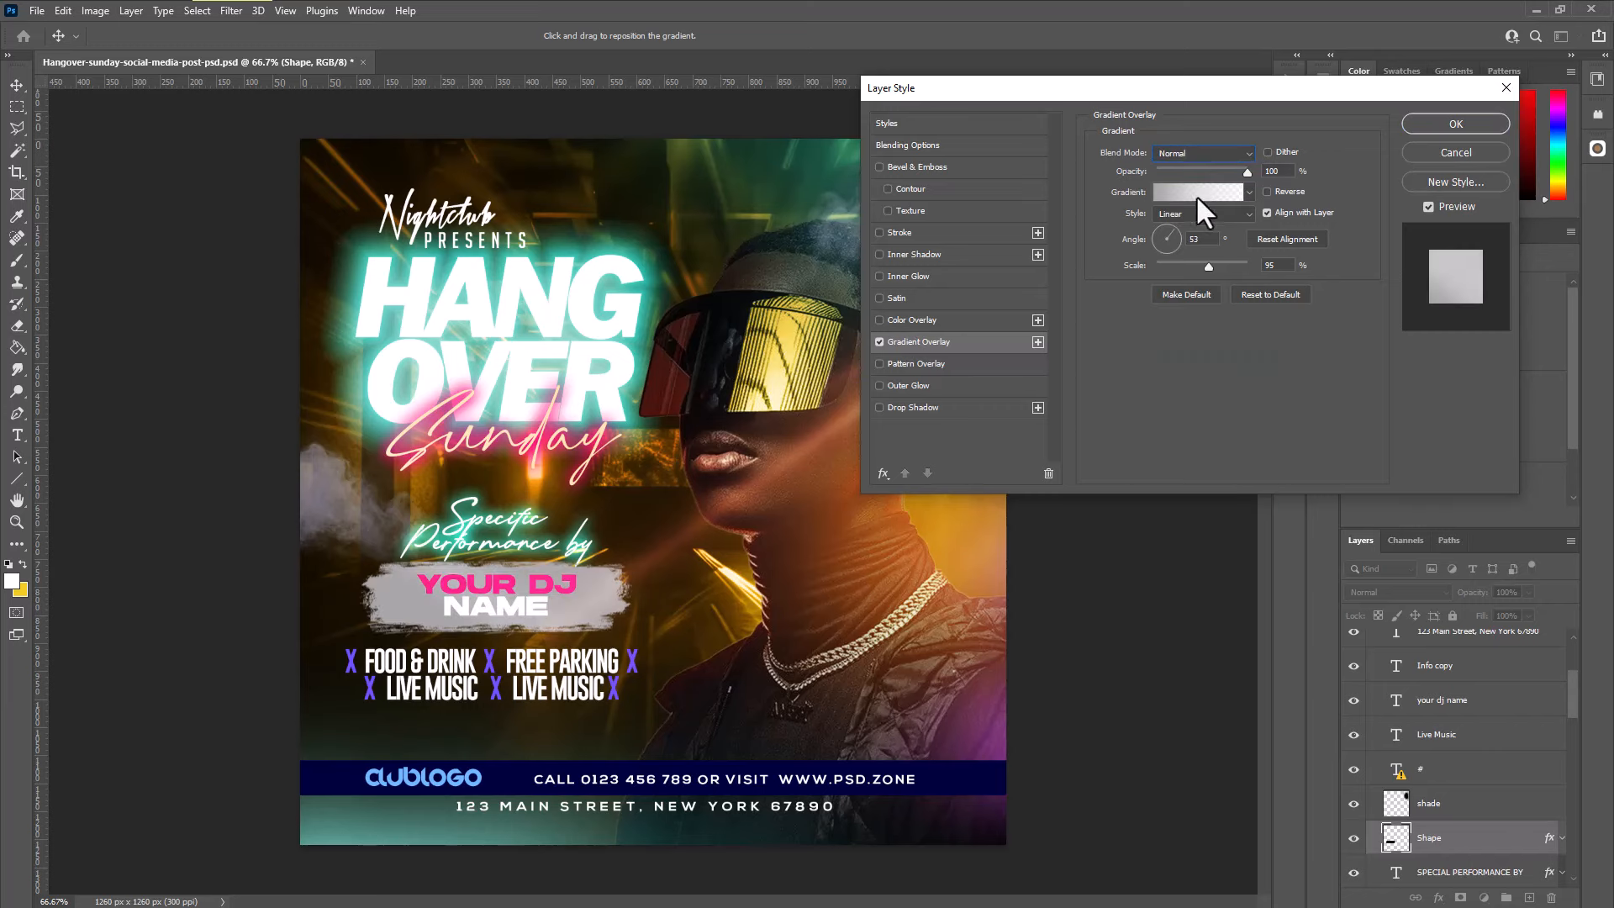
{"action": "left_click", "coordinate": [1197, 193]}
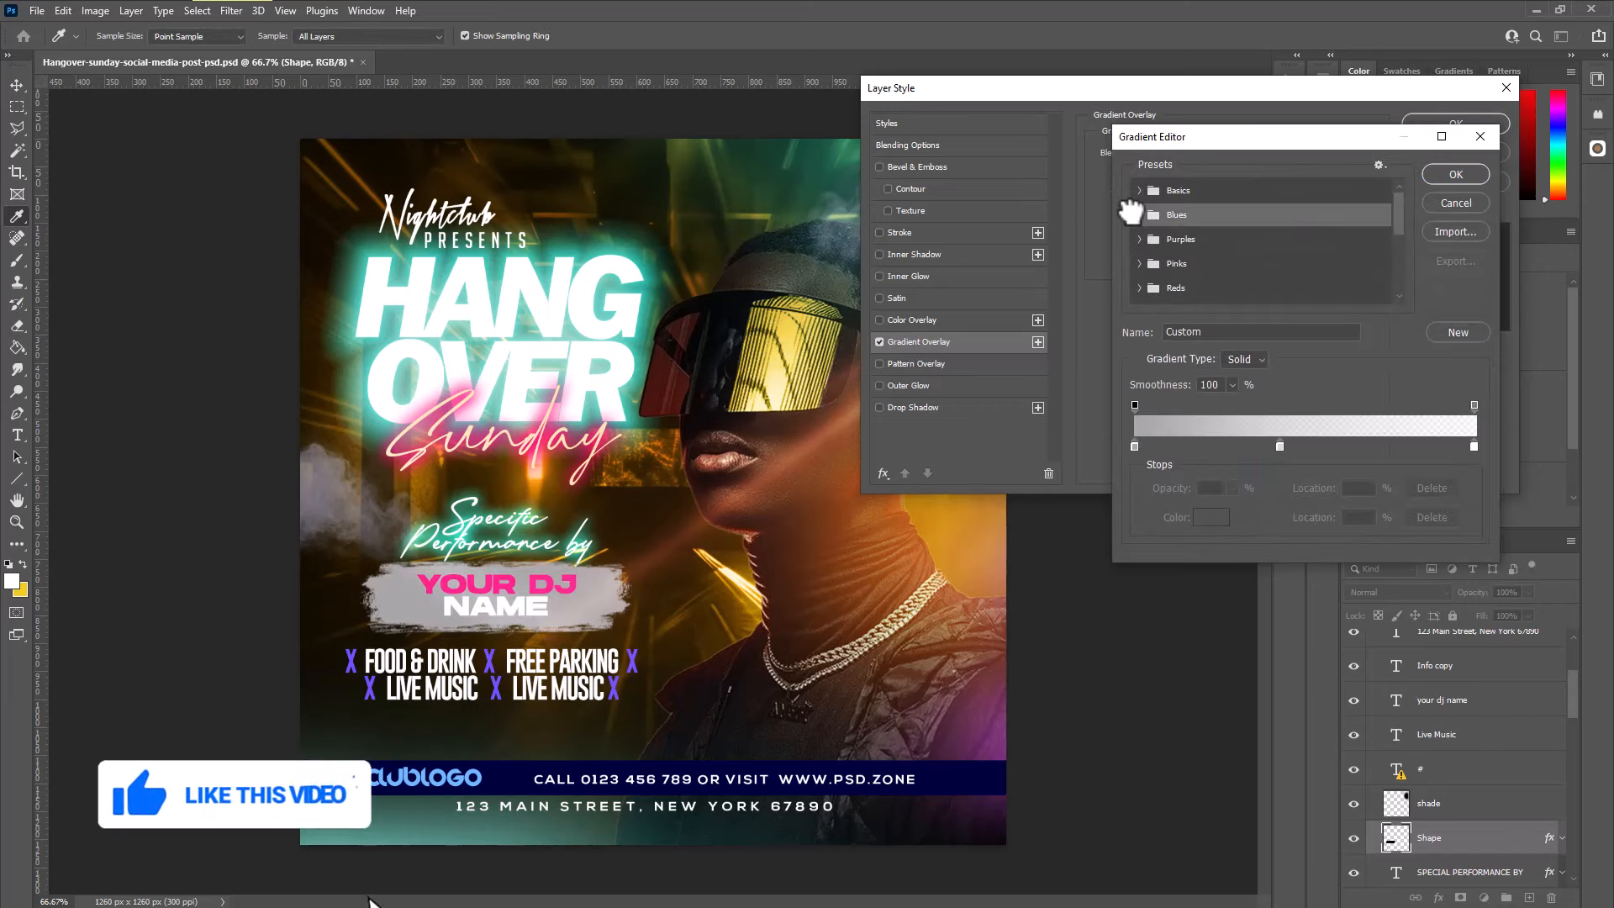
{"action": "left_click", "coordinate": [1135, 214]}
{"action": "left_click", "coordinate": [1236, 265]}
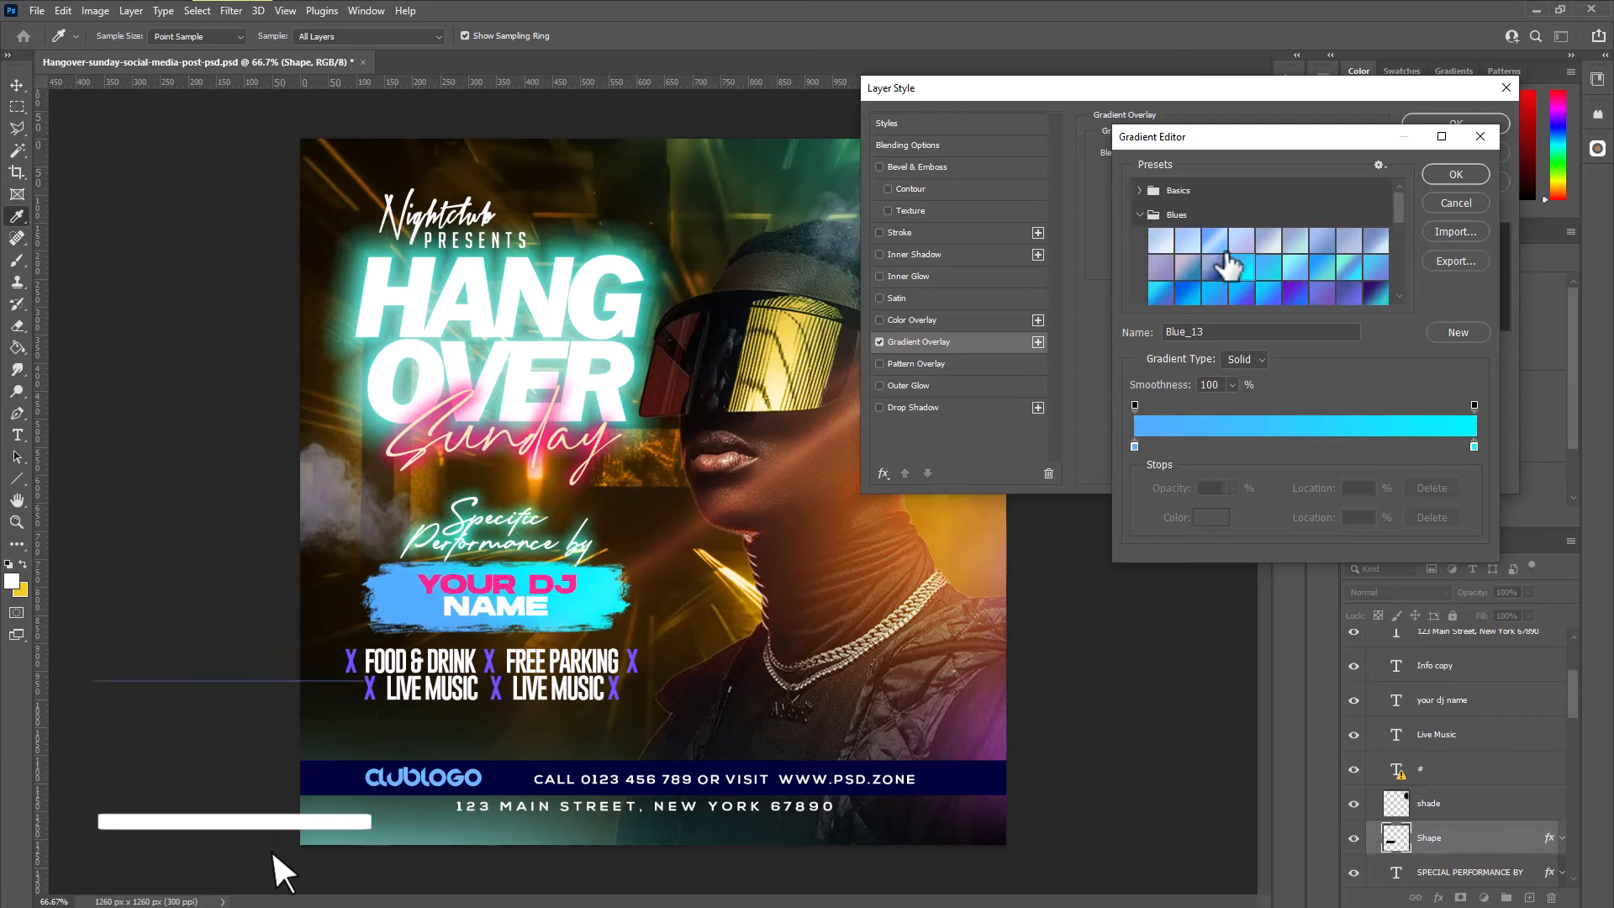
{"action": "left_click", "coordinate": [1214, 241]}
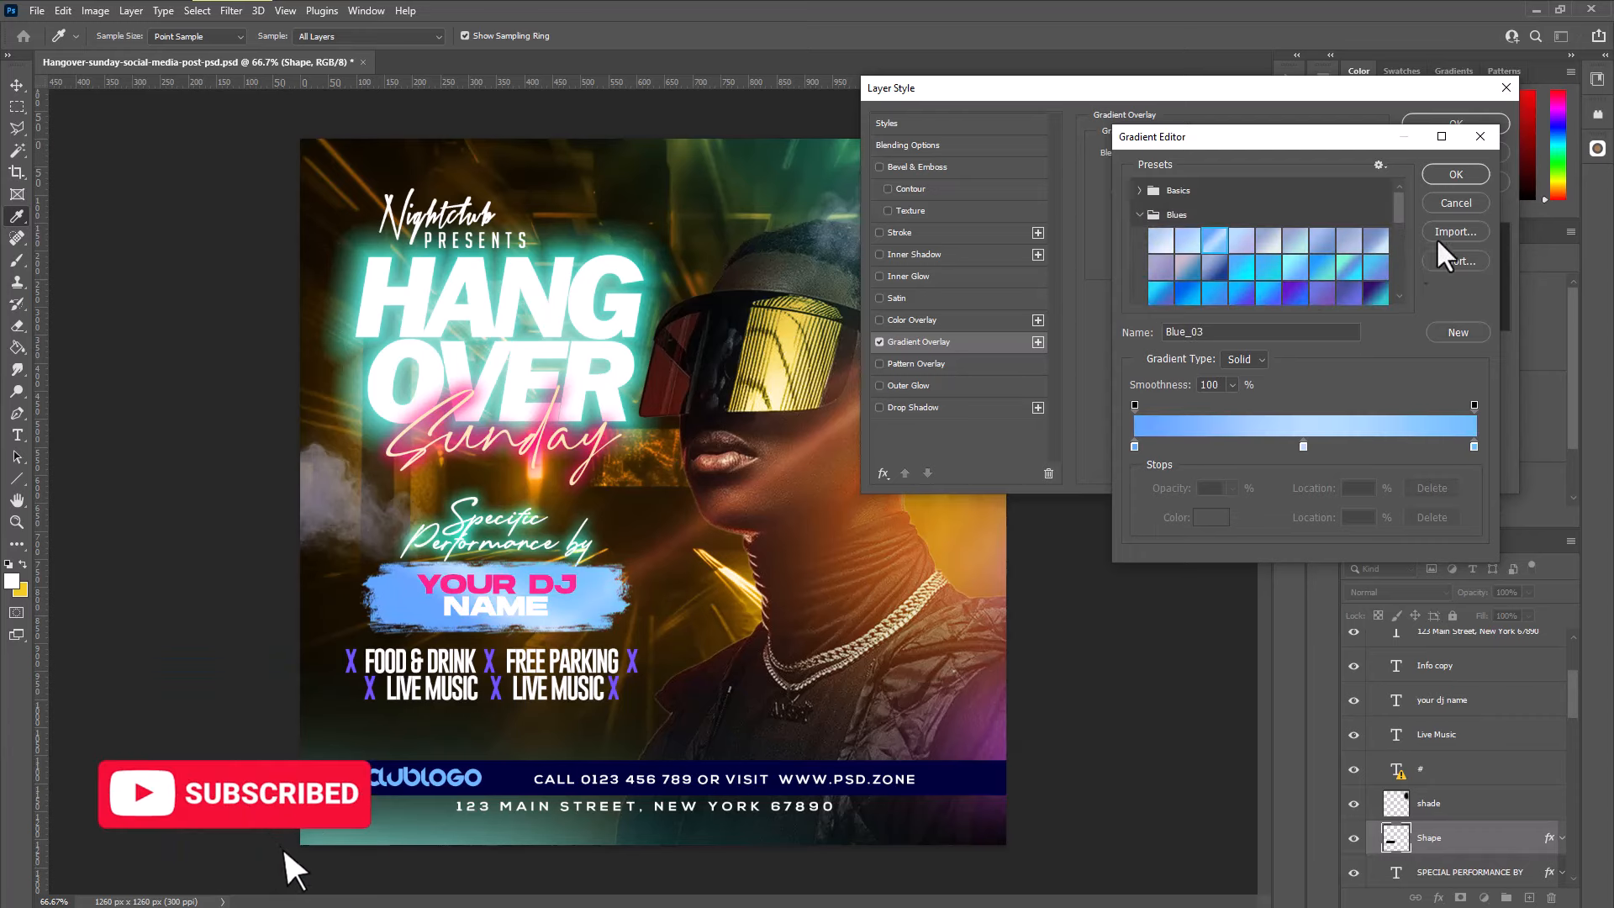
{"action": "left_click", "coordinate": [1441, 204]}
{"action": "left_click", "coordinate": [1478, 156]}
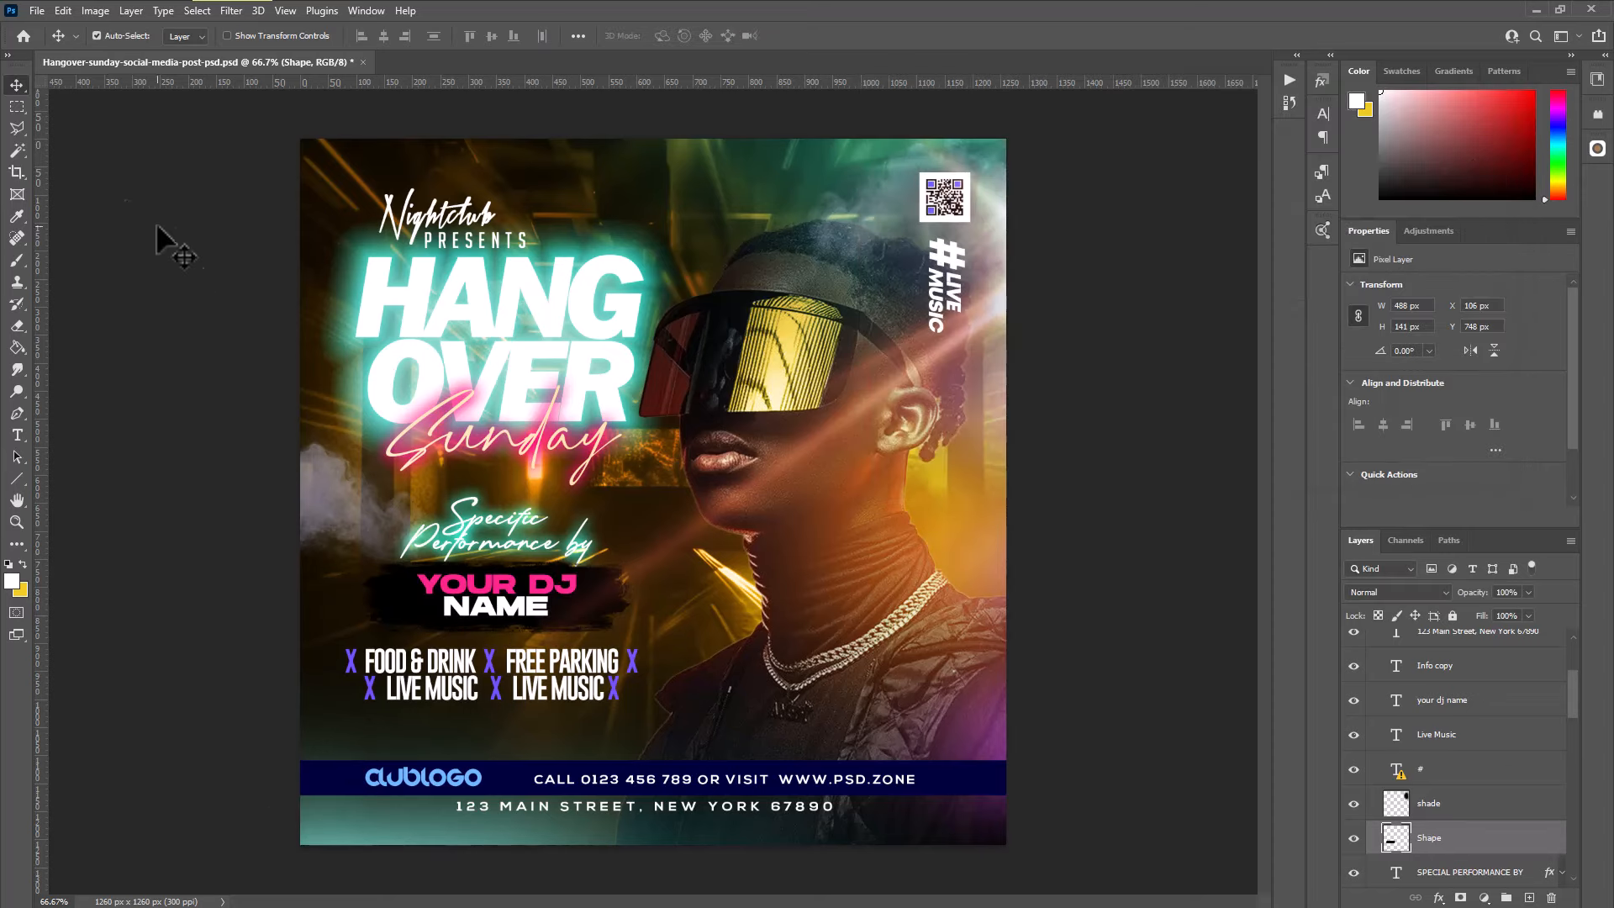
Place 1.jpg as an embedded image over the DJ name at about 6.37% scale and clip it to the Shape layer
{"action": "left_click", "coordinate": [37, 11]}
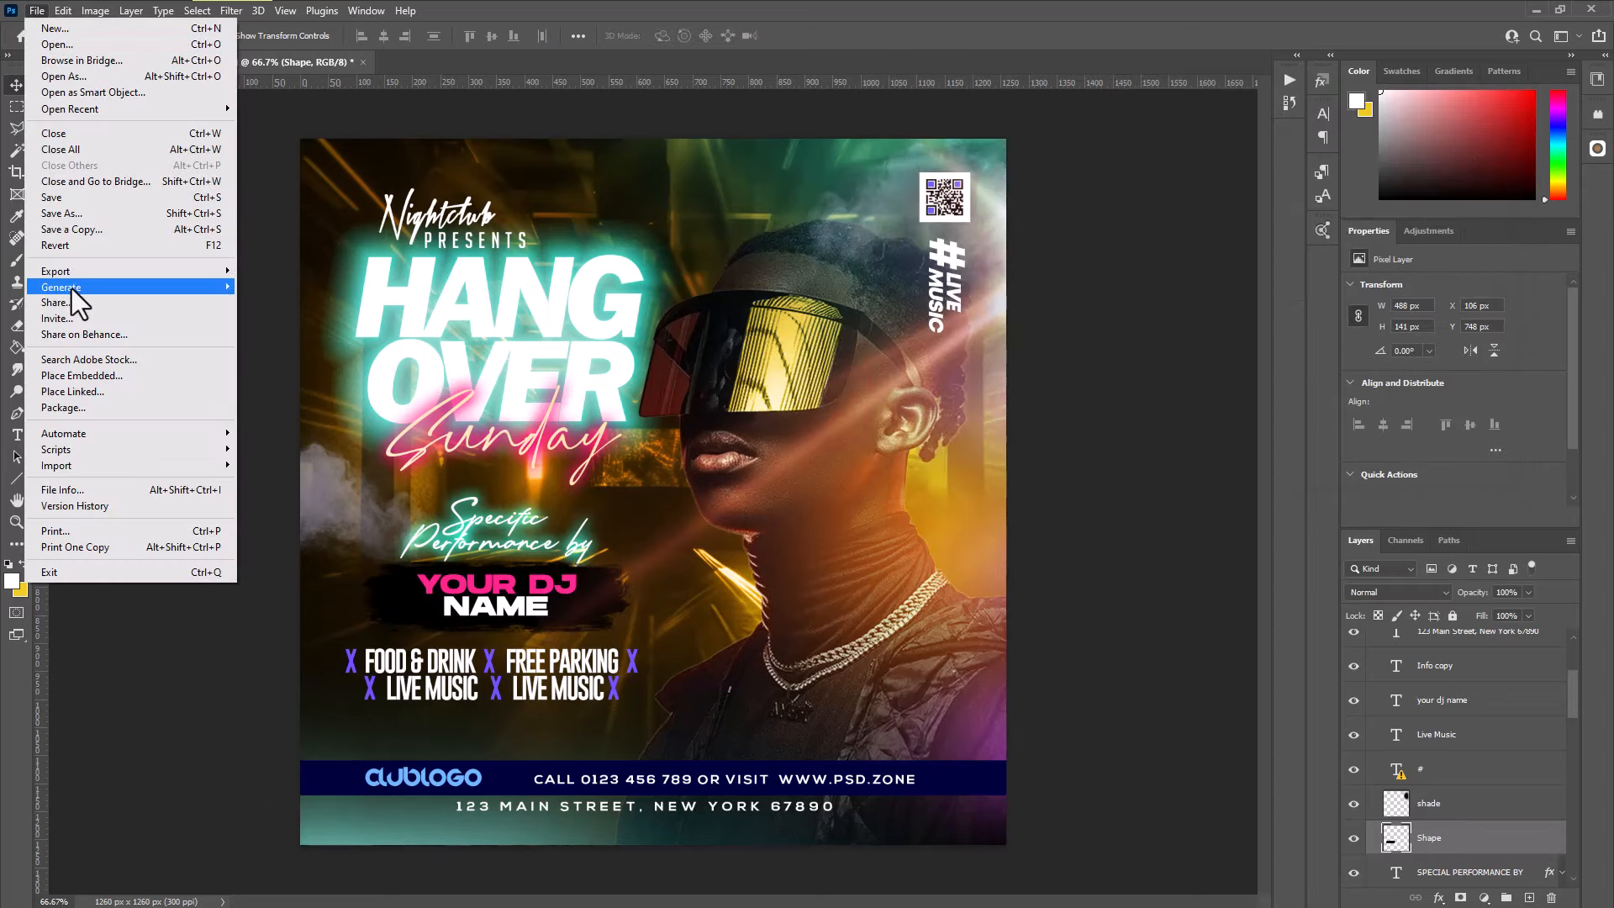
{"action": "left_click", "coordinate": [110, 376]}
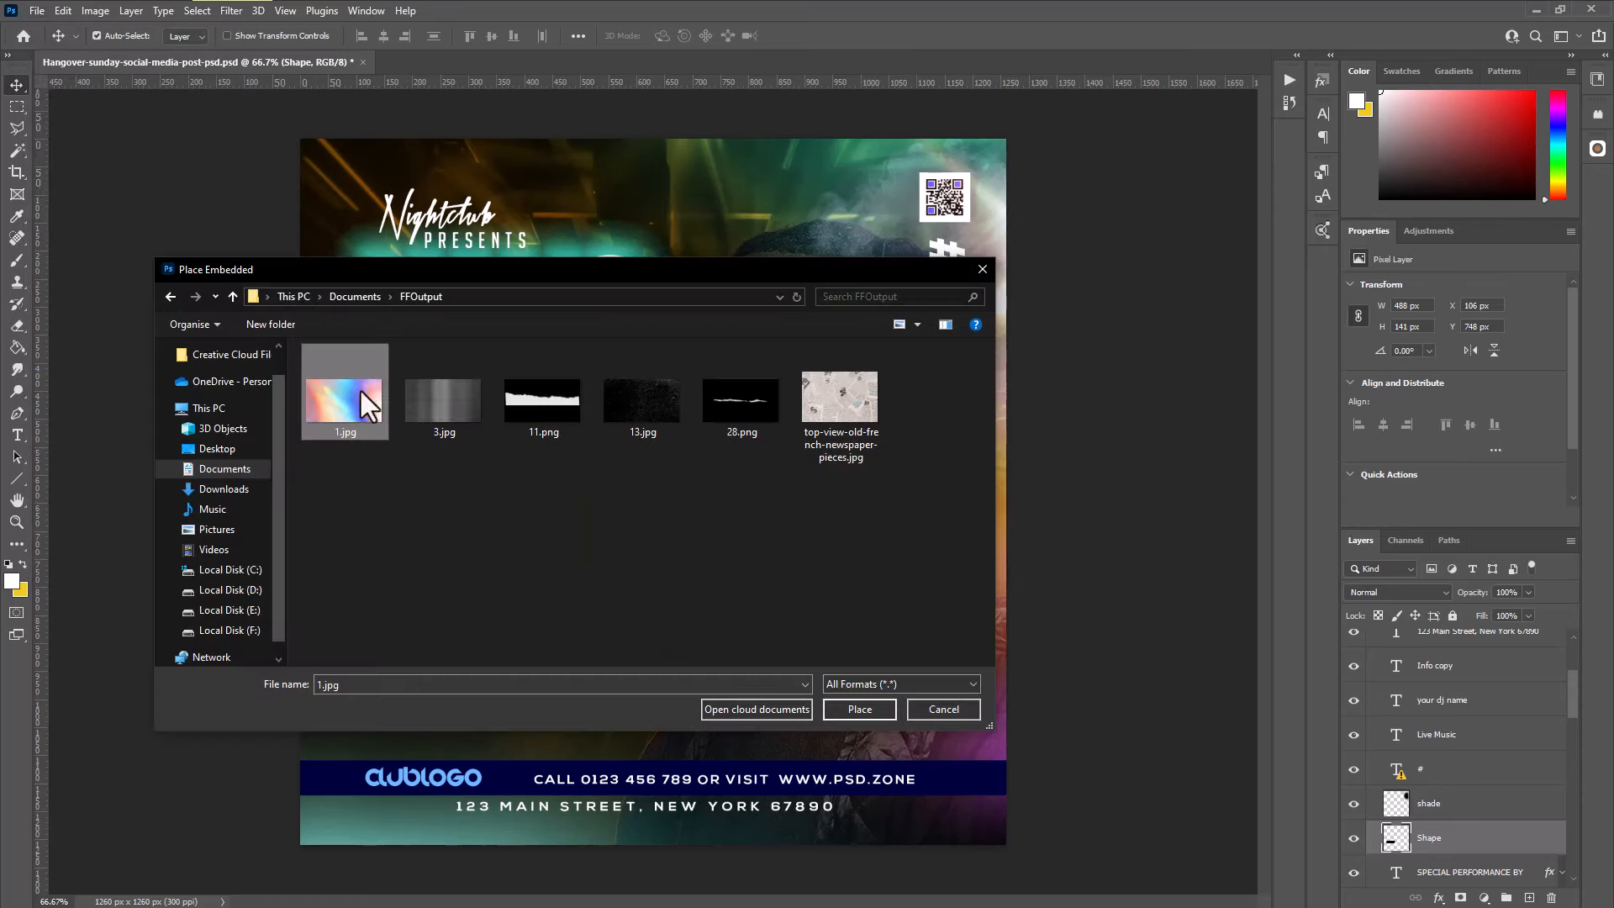
{"action": "left_click", "coordinate": [860, 703]}
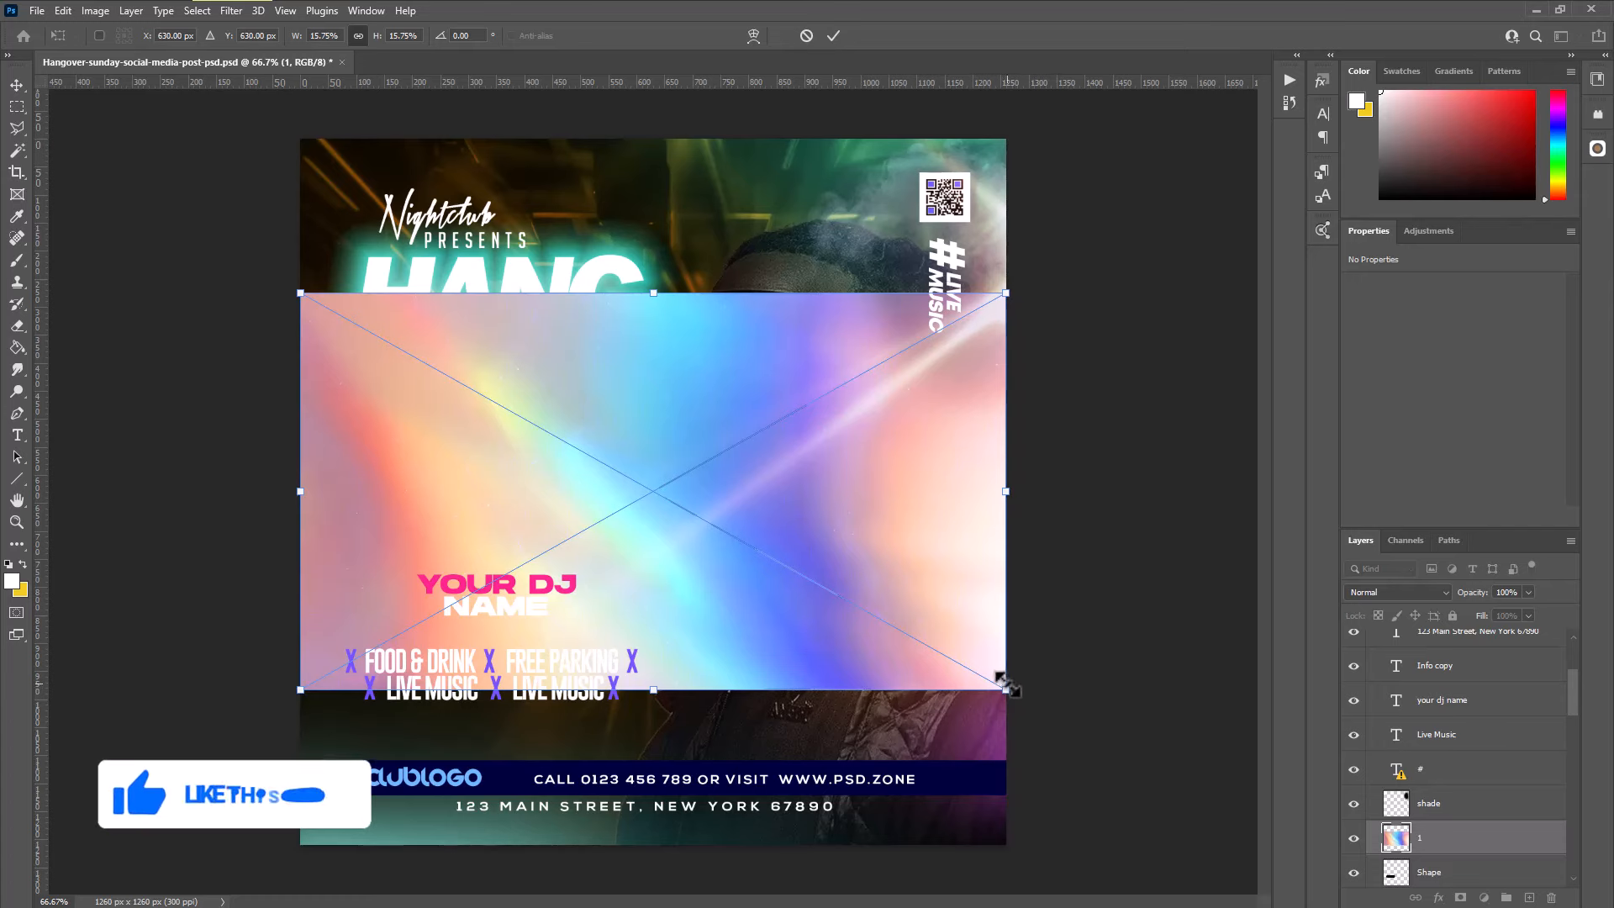
{"action": "left_click_drag", "start_coordinate": [1006, 687], "coordinate": [629, 591]}
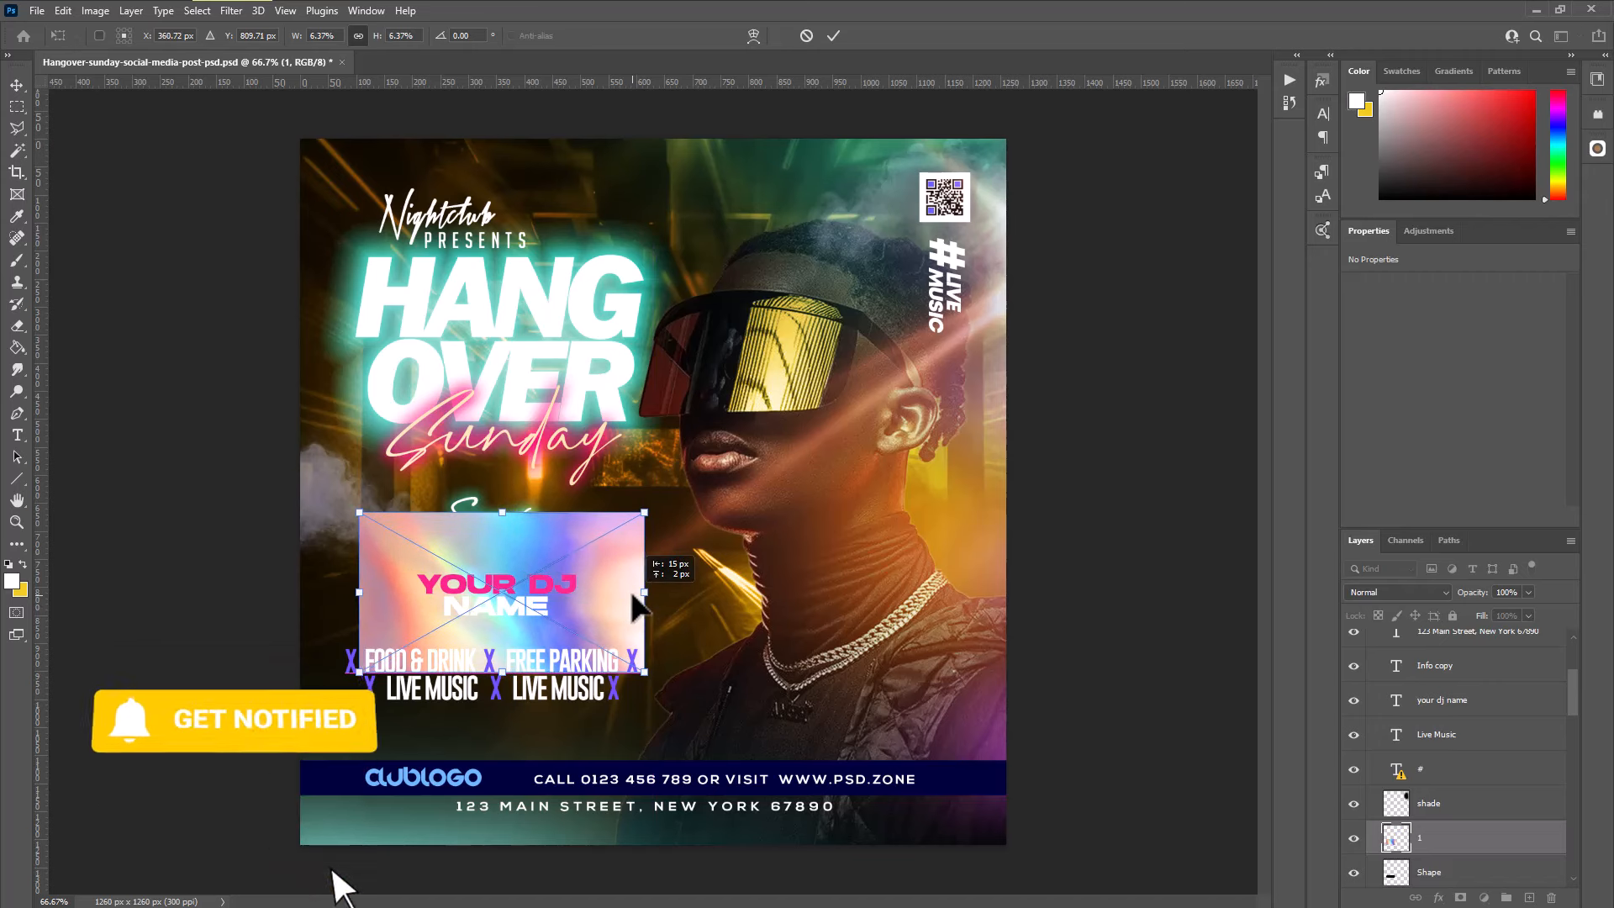
{"action": "left_click", "coordinate": [18, 84]}
{"action": "right_click", "coordinate": [1502, 840]}
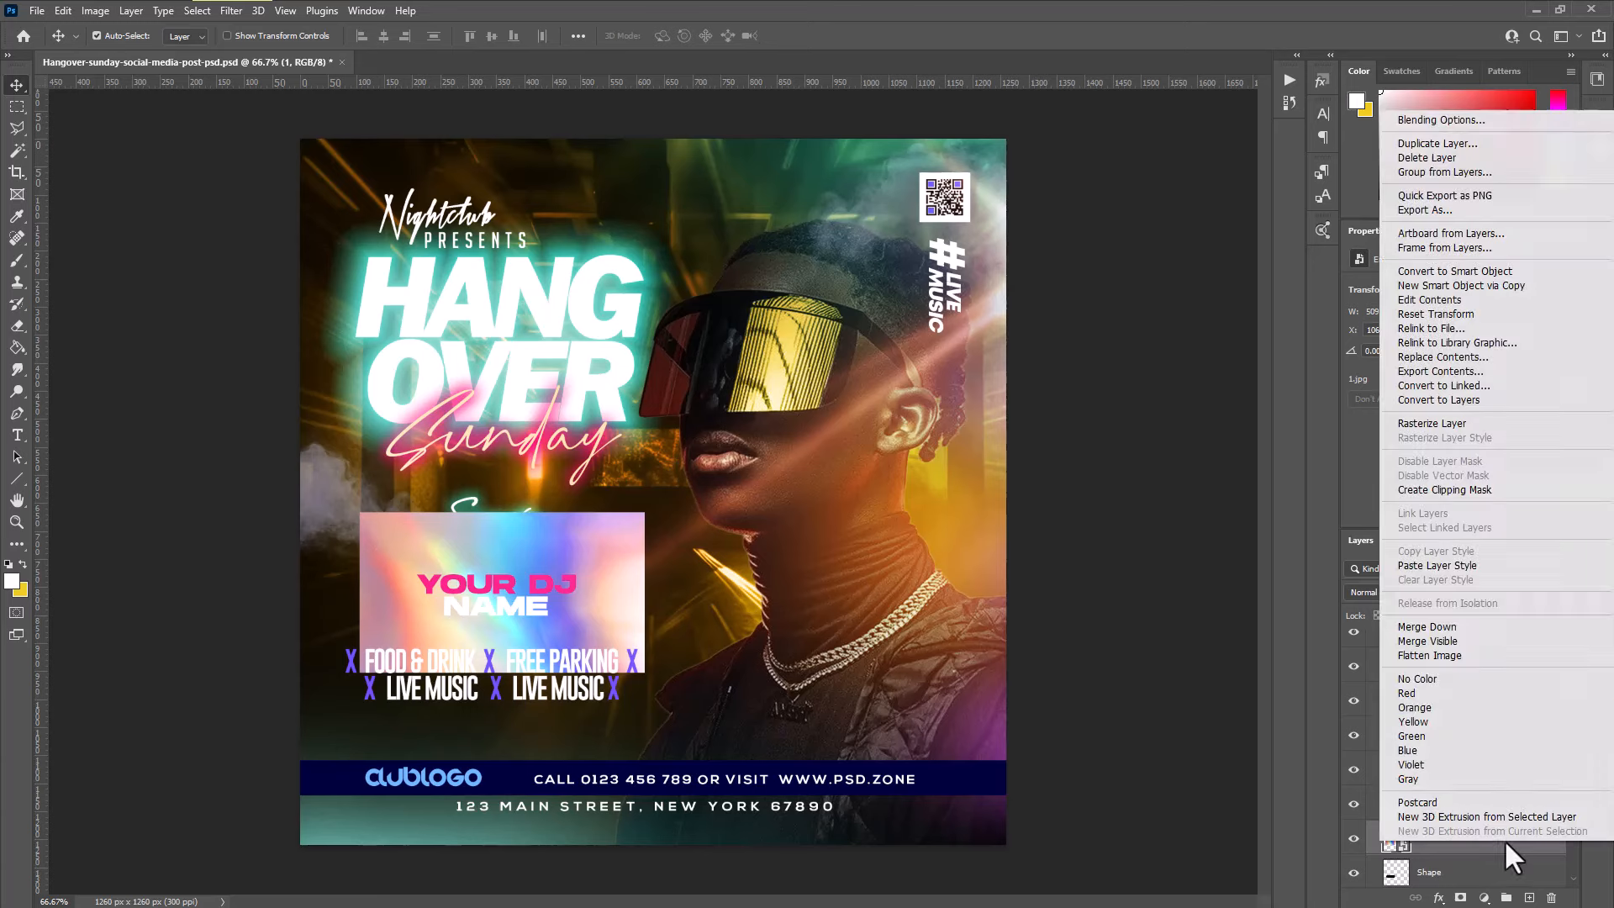
{"action": "left_click", "coordinate": [1494, 495]}
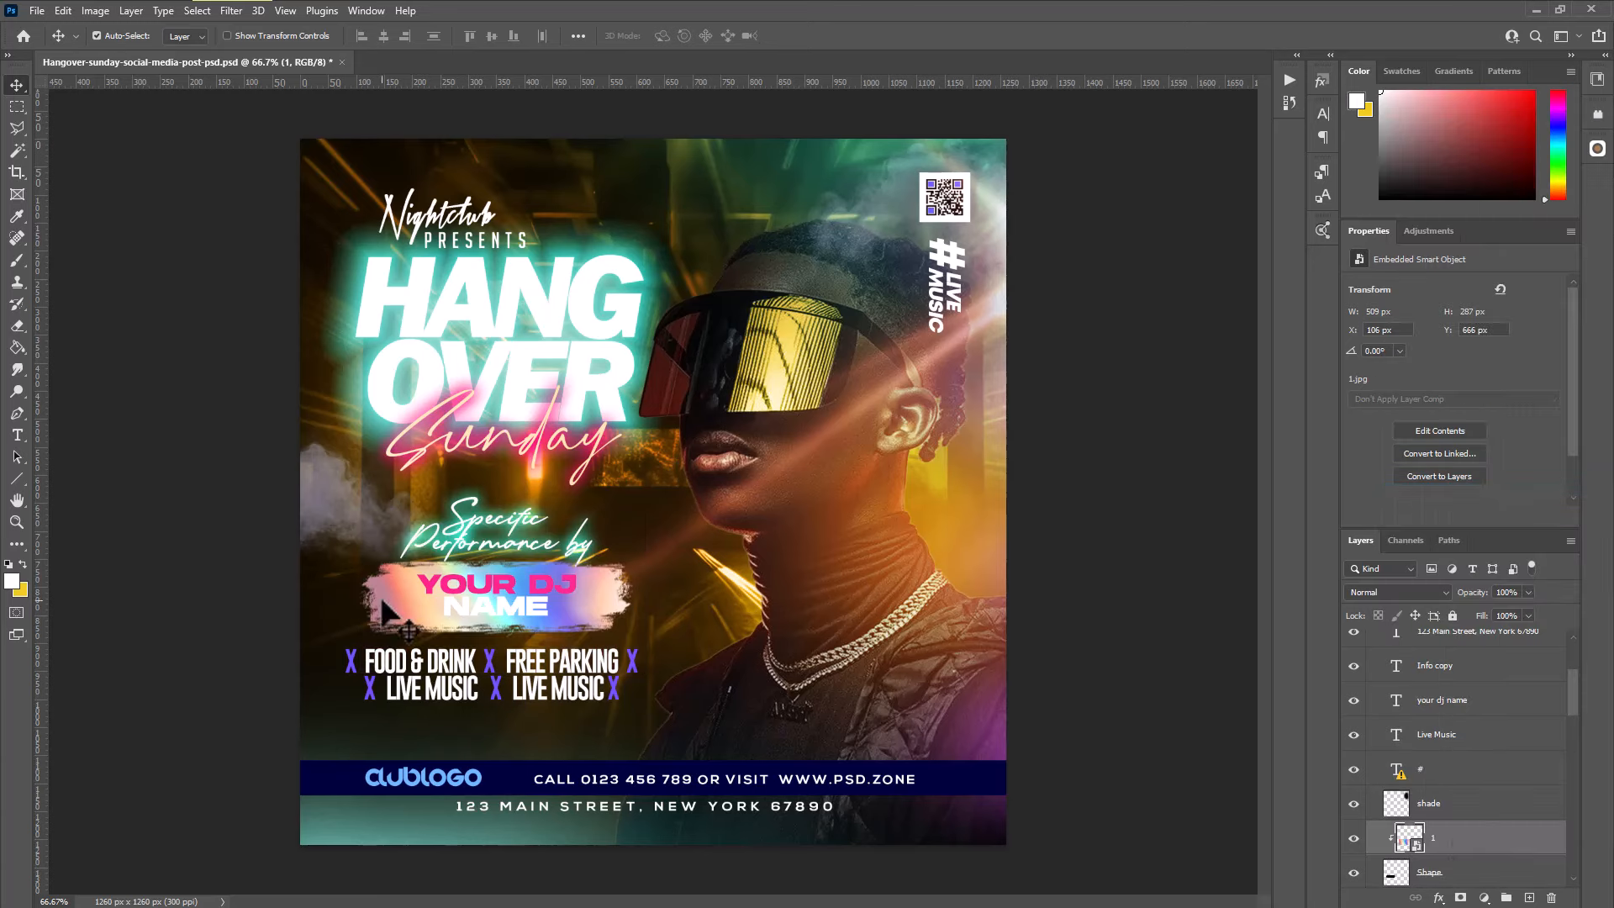
Expand the Sunday hangover text group and replace the HANG OVER headline with YOUR TEXT on two lines
{"action": "scroll", "coordinate": [1522, 820], "scroll_direction": "down", "scroll_amount": 4}
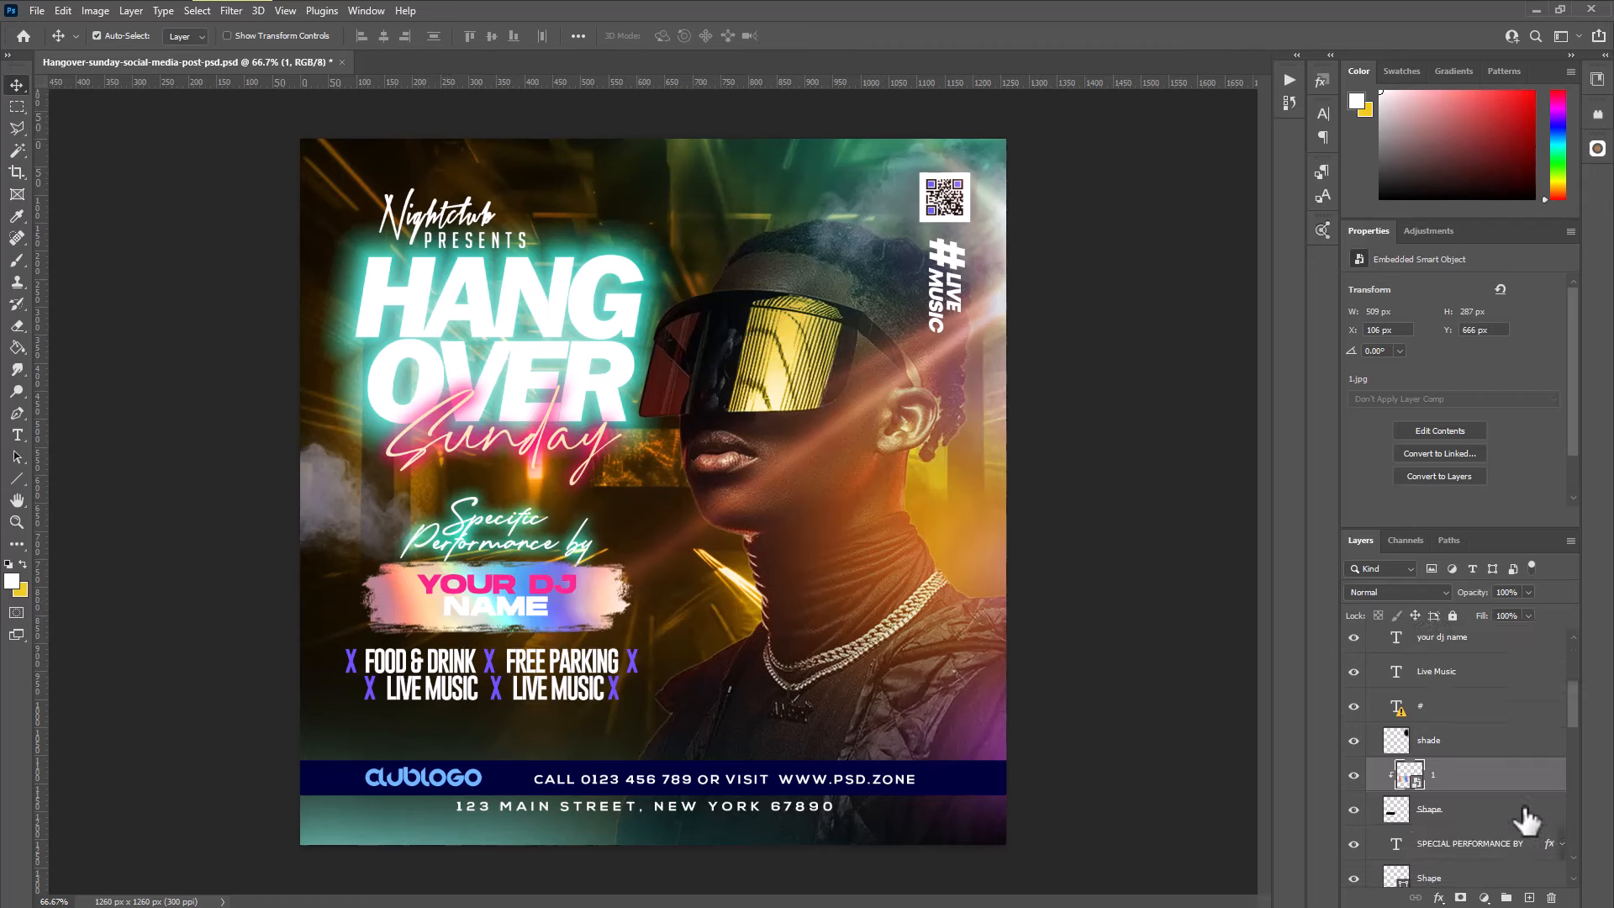
{"action": "scroll", "coordinate": [1528, 820], "scroll_direction": "down", "scroll_amount": 6}
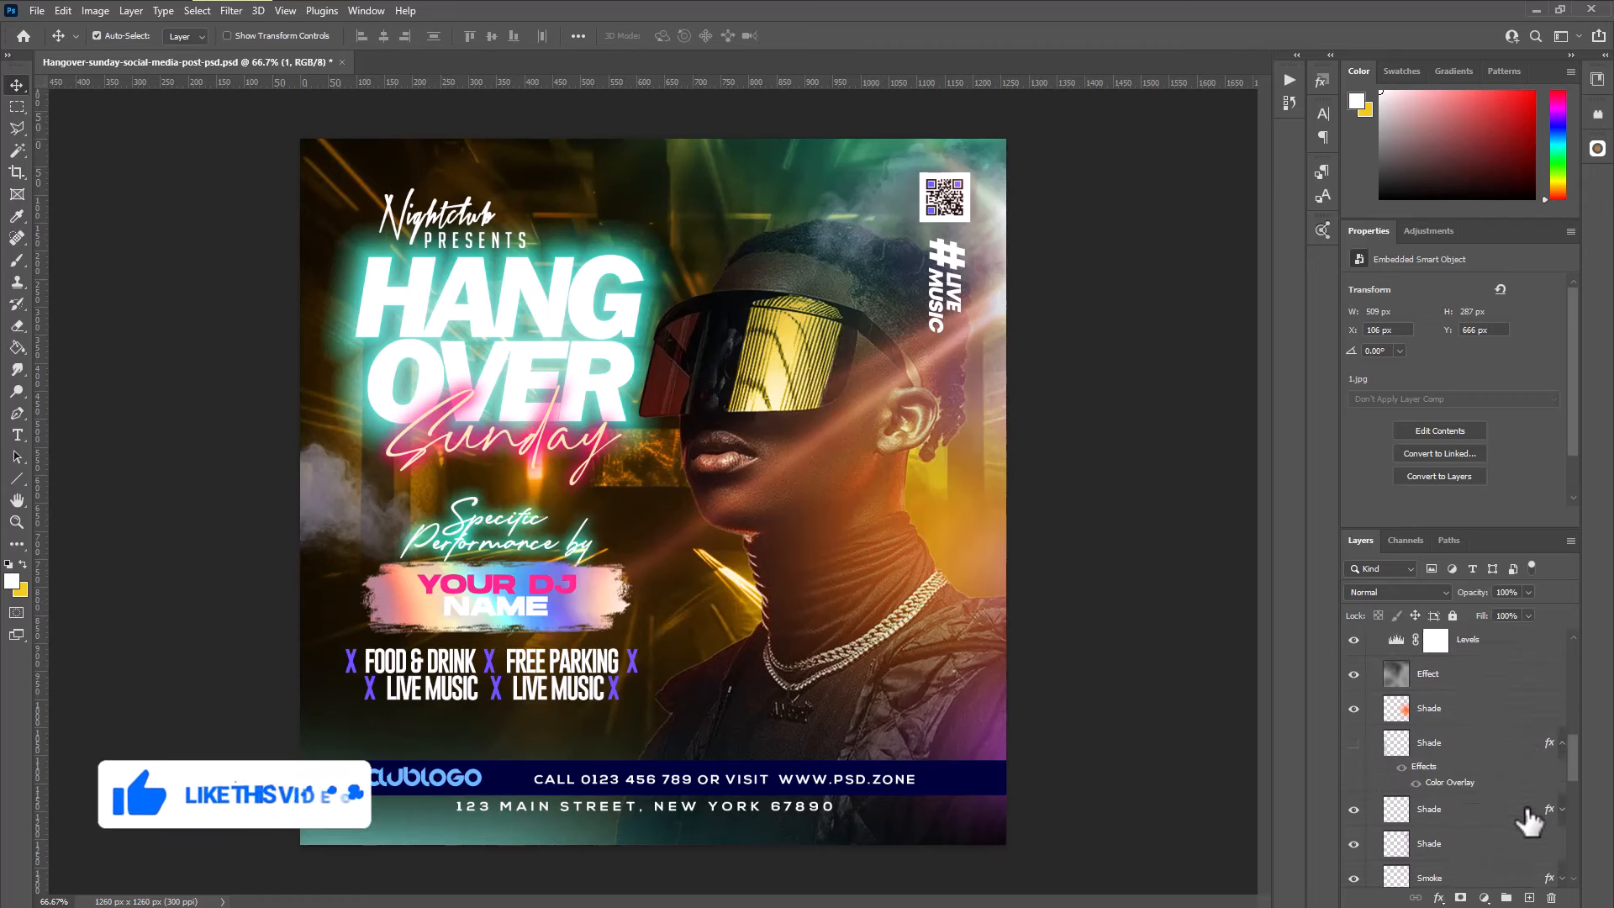
{"action": "scroll", "coordinate": [1530, 820], "scroll_direction": "down", "scroll_amount": 6}
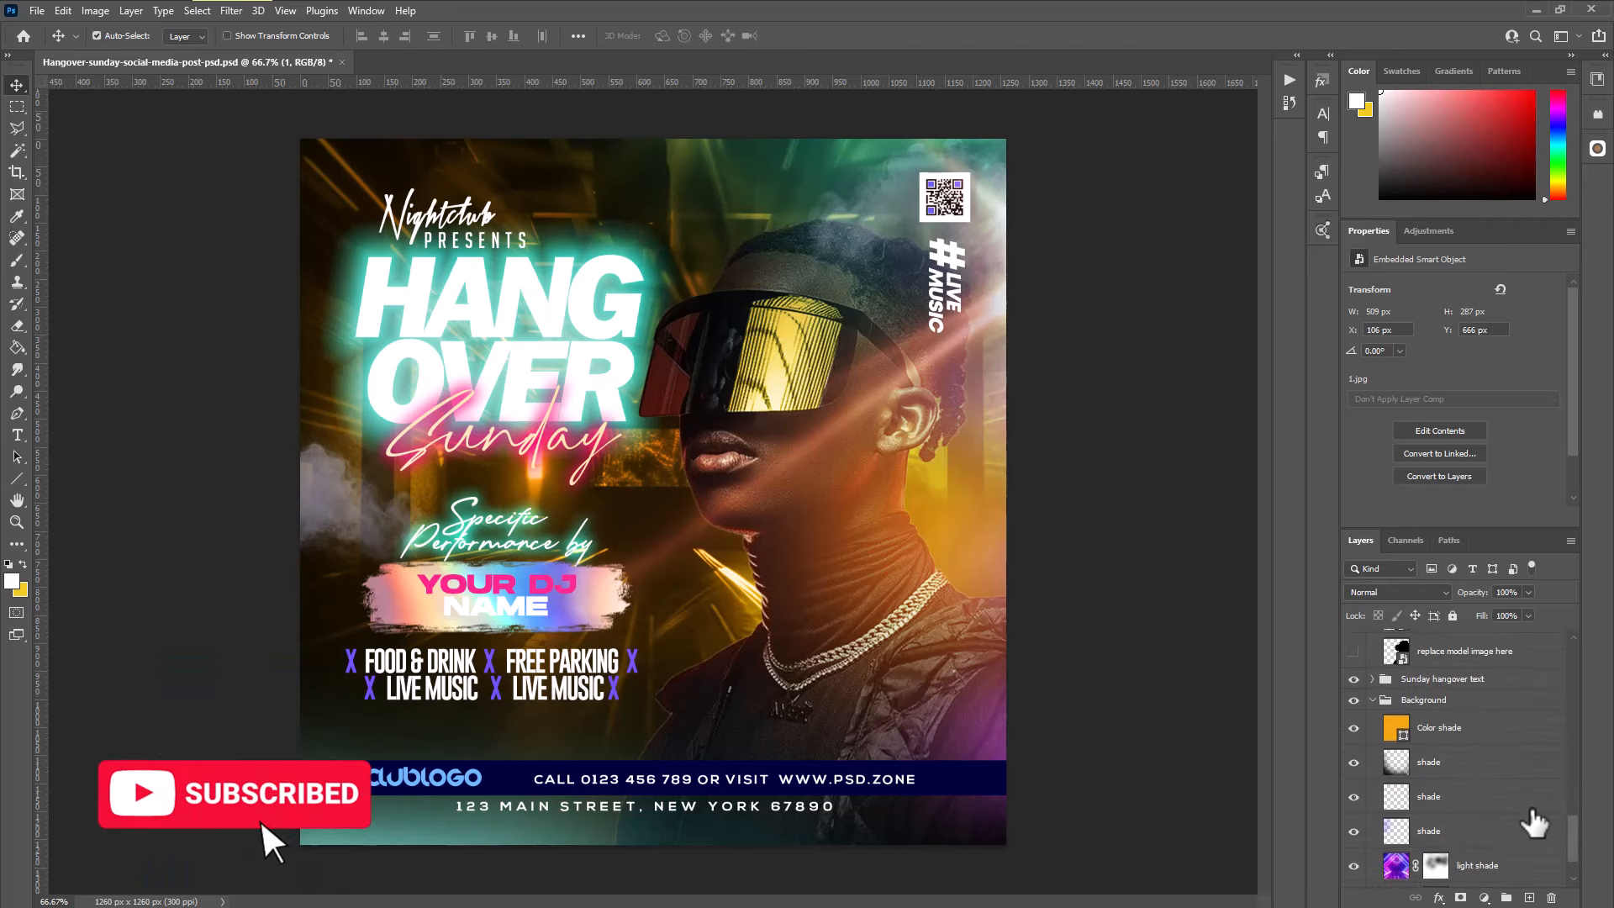
{"action": "left_click", "coordinate": [1373, 679]}
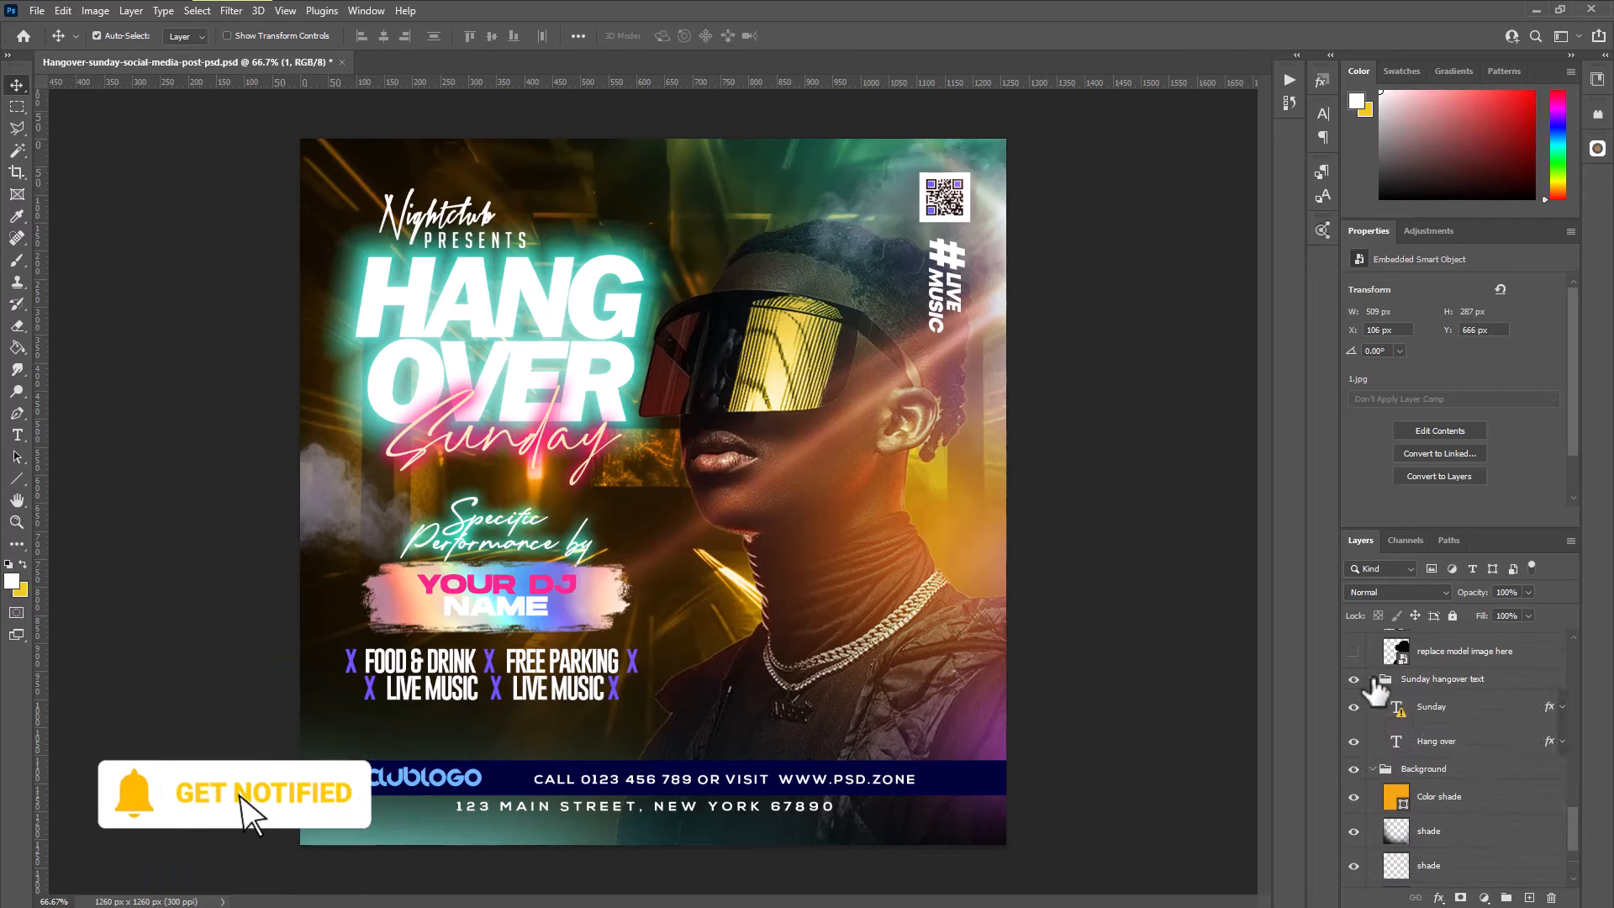
{"action": "left_click", "coordinate": [1485, 714]}
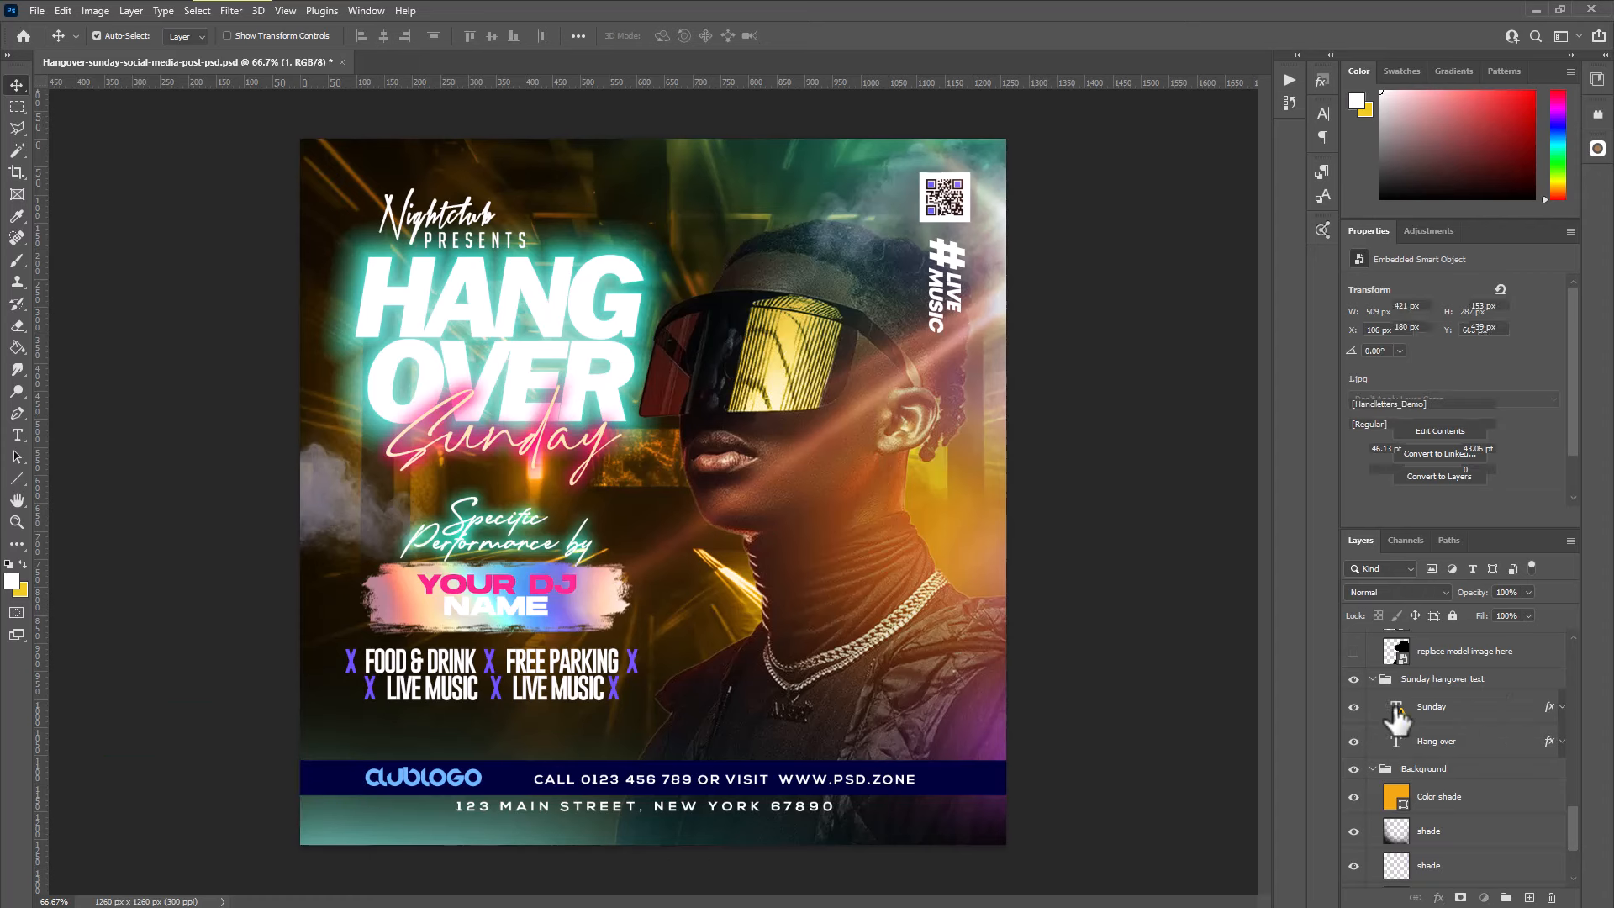
{"action": "left_click", "coordinate": [1485, 744]}
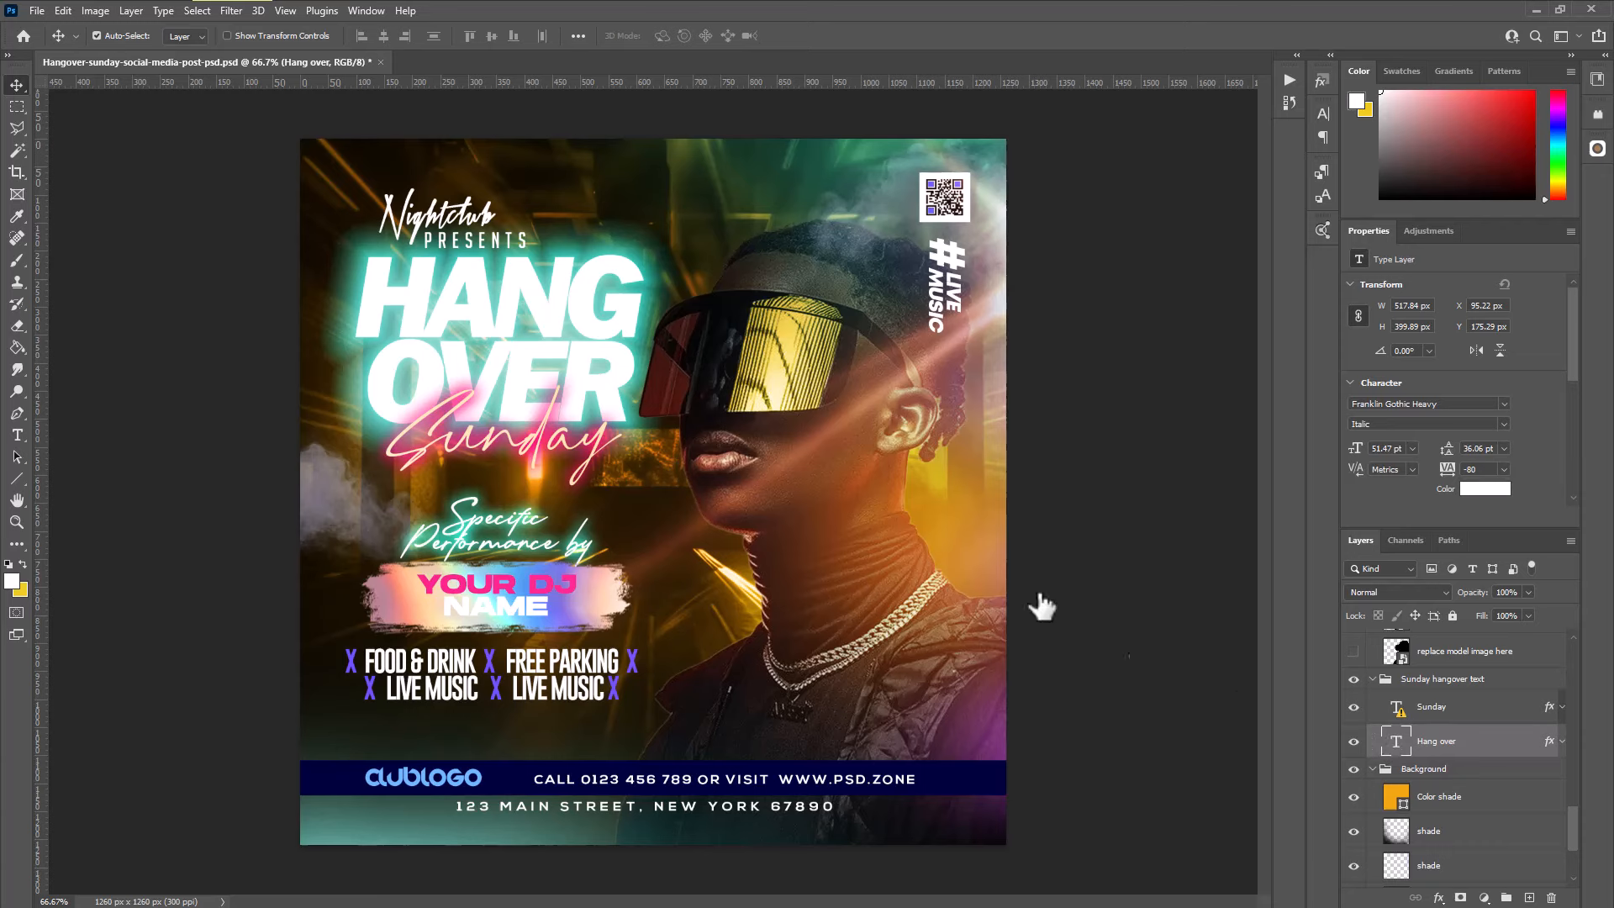
{"action": "double_click", "coordinate": [604, 326]}
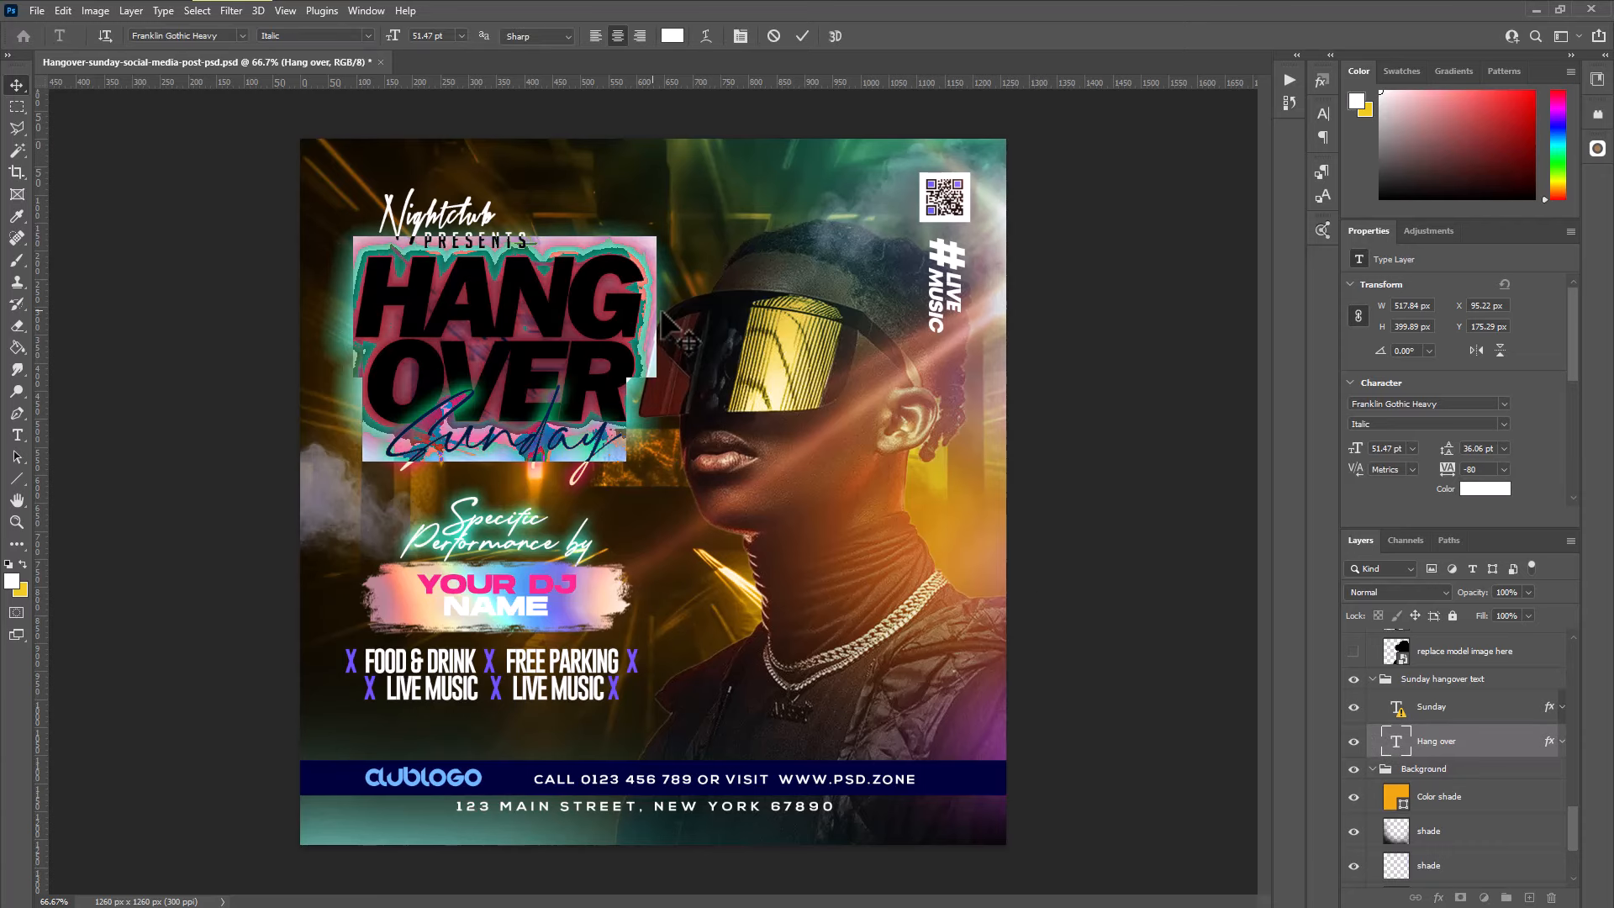
{"action": "key", "text": "BackSpace"}
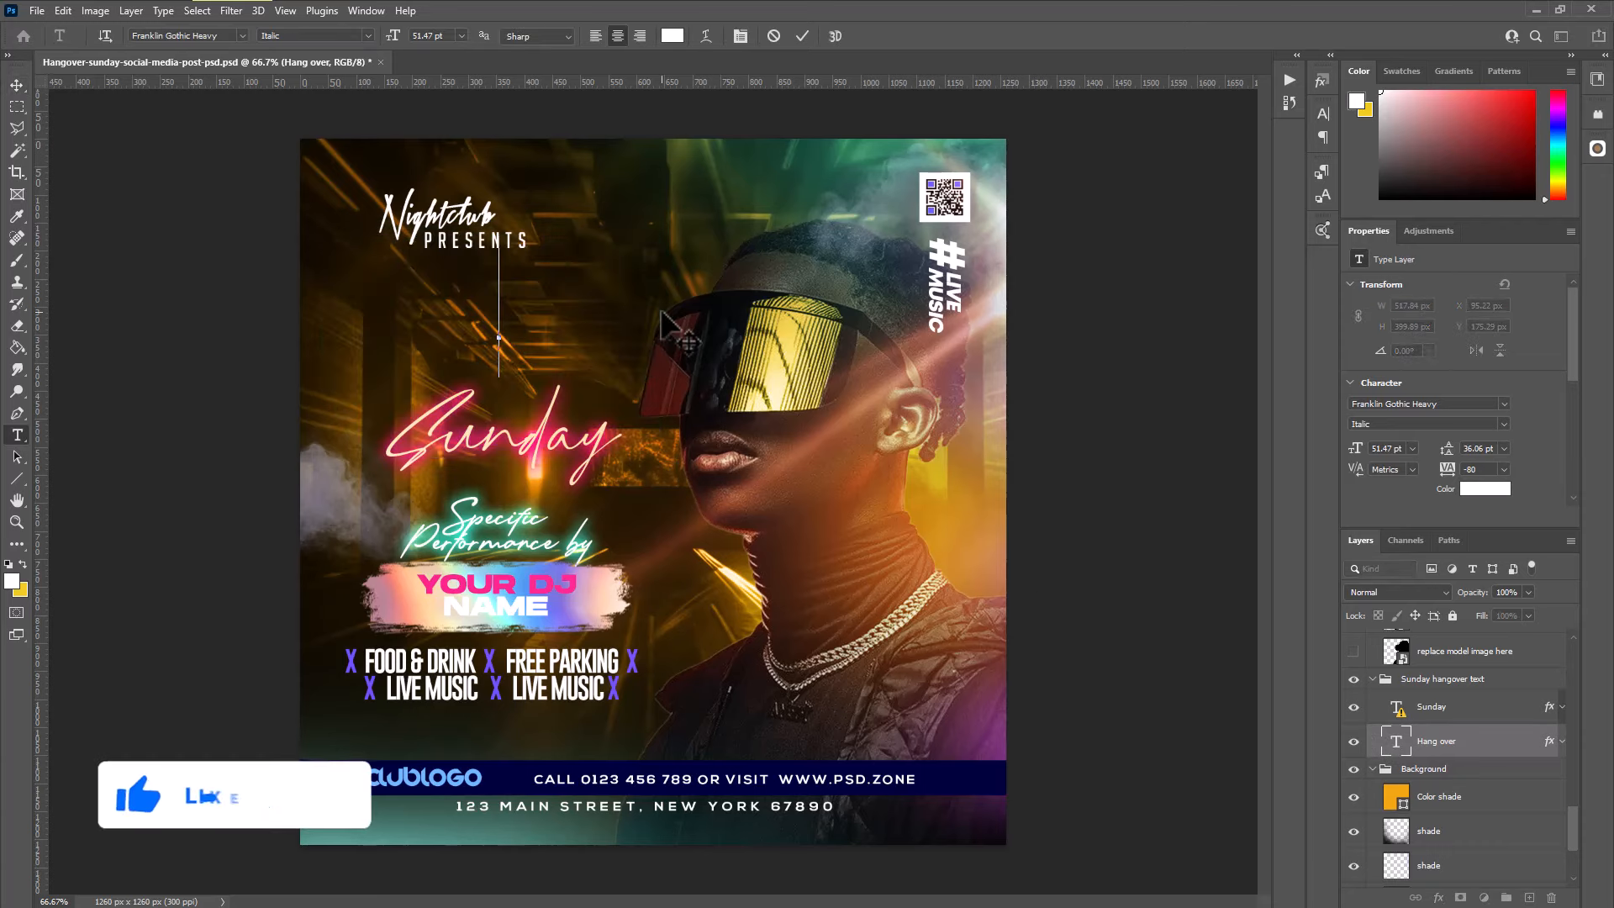
{"action": "type", "text": "YOUR"}
{"action": "key", "text": "Return"}
{"action": "type", "text": "TEXT"}
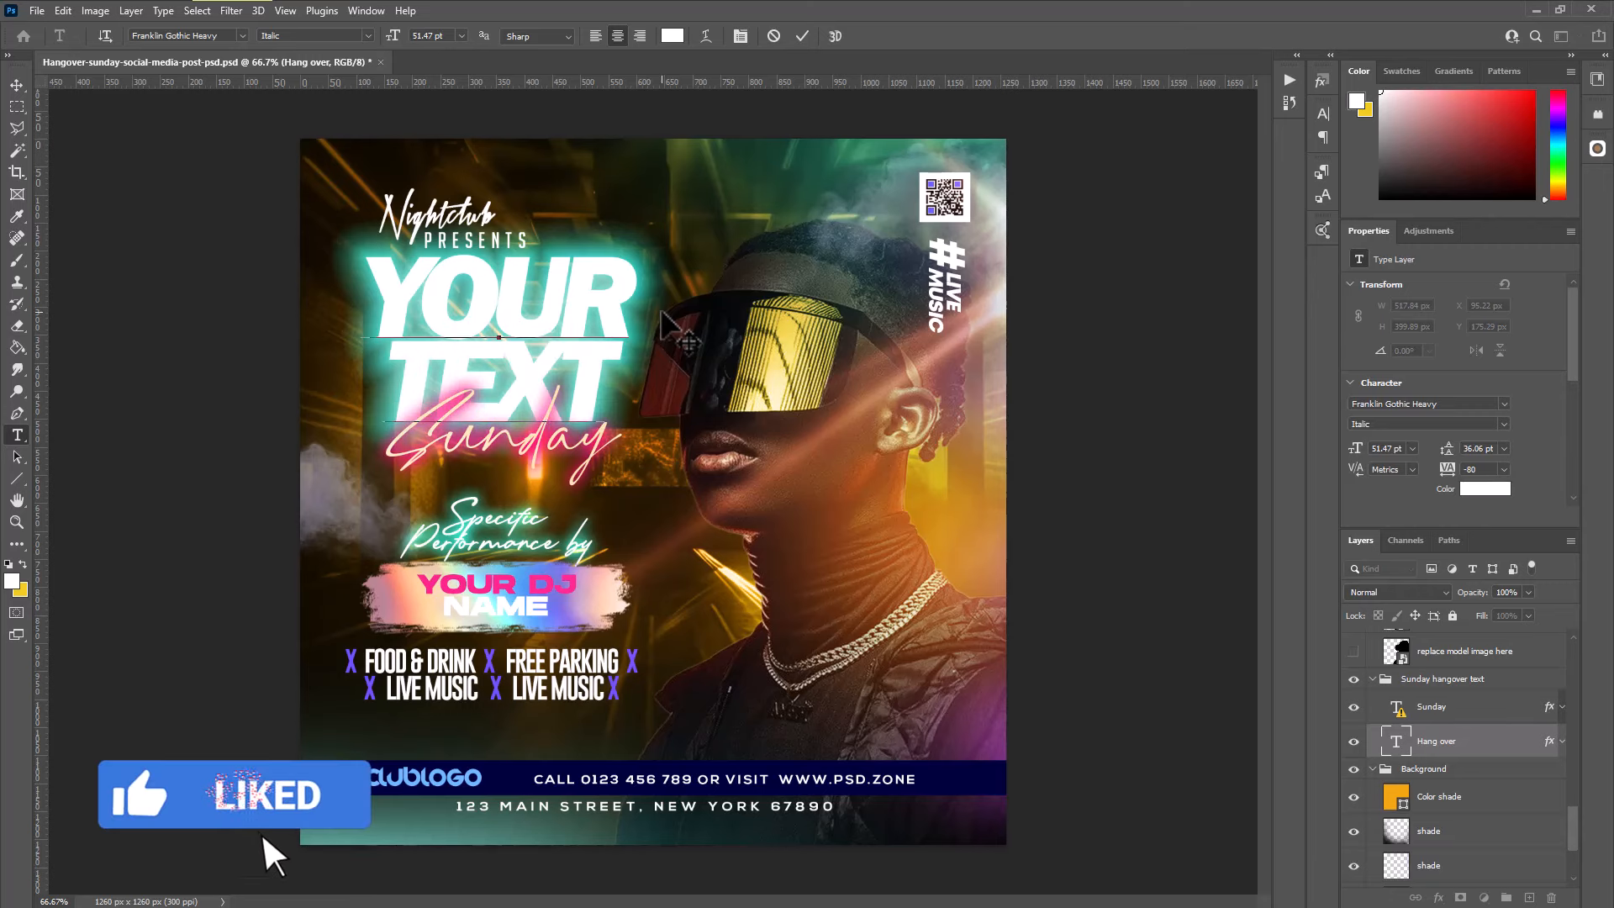
{"action": "left_click", "coordinate": [14, 87]}
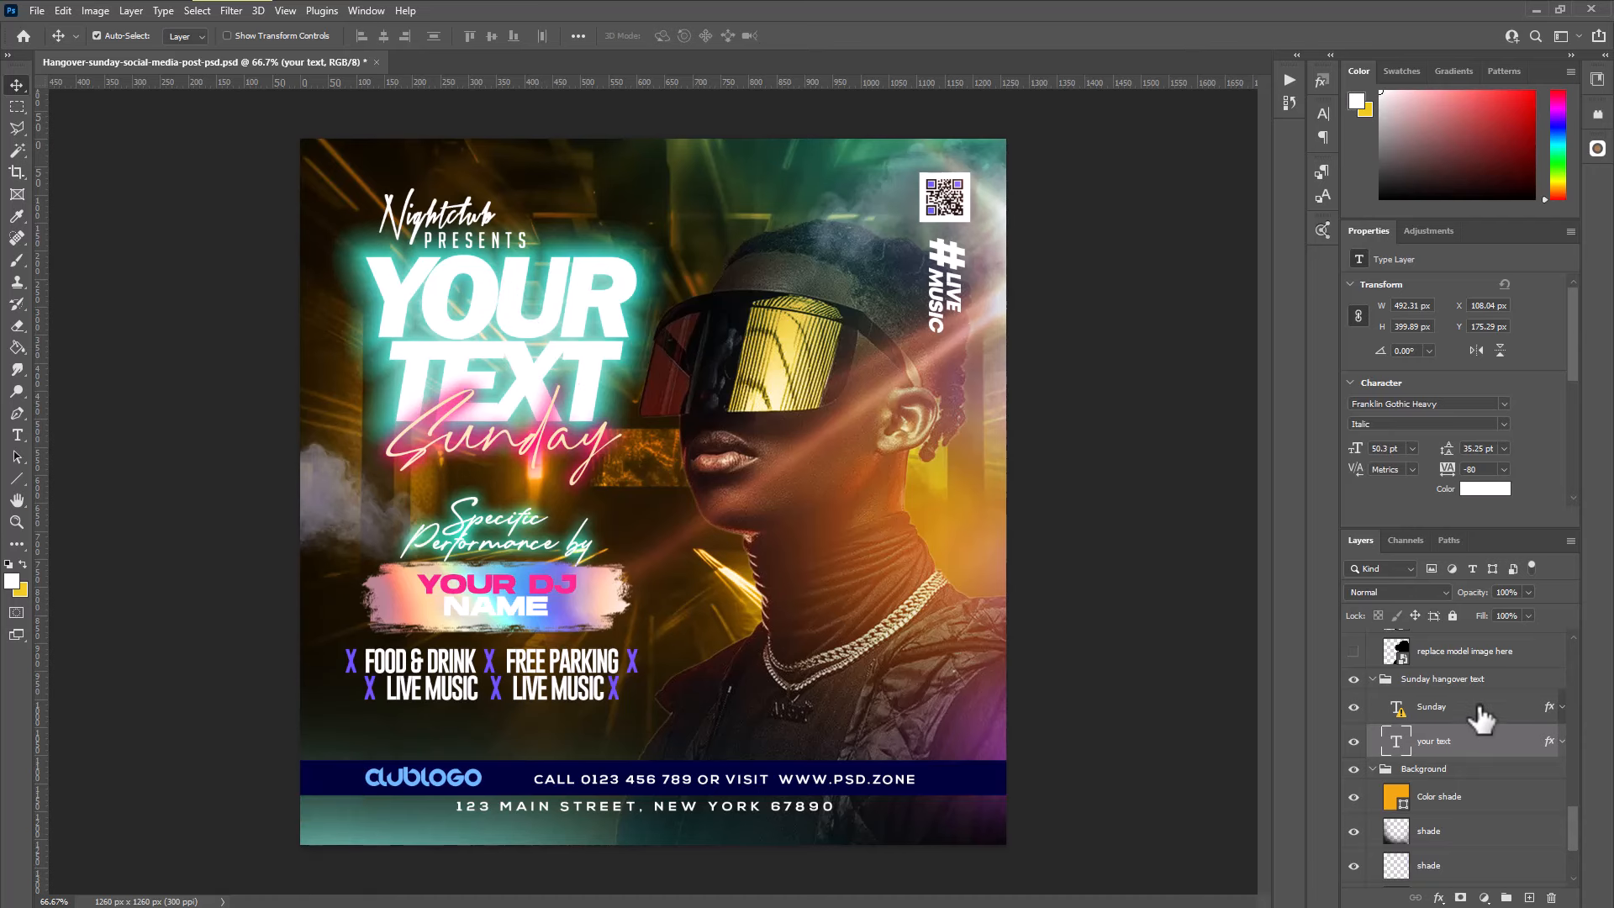
Check the Sunday text layer's missing font and download the Handletters font from dafont.com in the browser
{"action": "left_click", "coordinate": [1402, 715]}
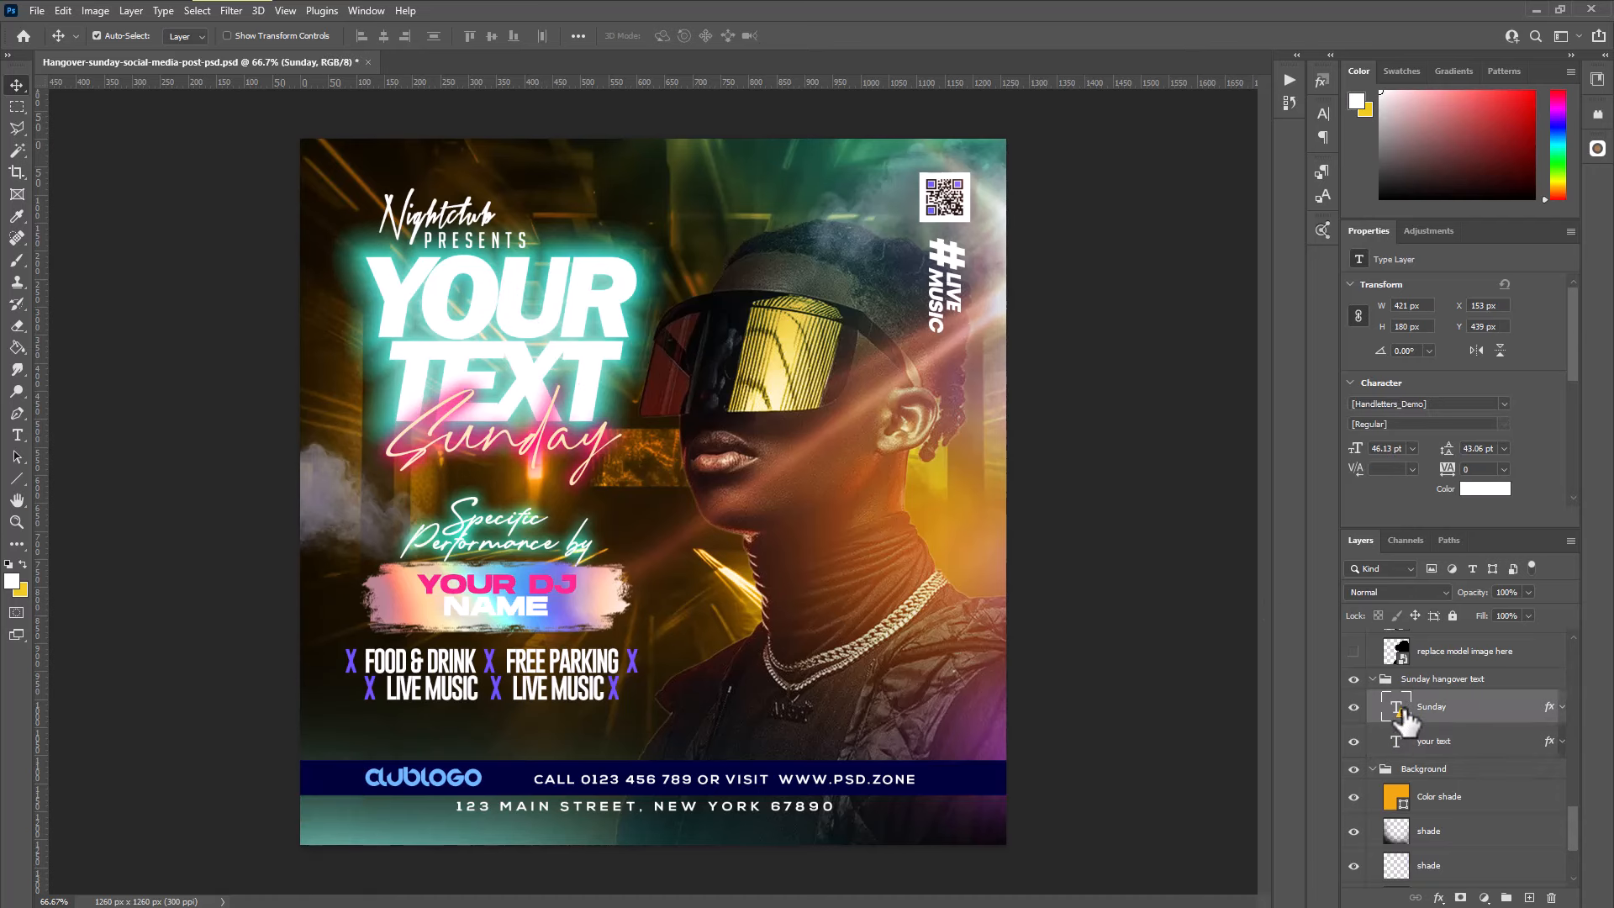
{"action": "double_click", "coordinate": [1396, 709]}
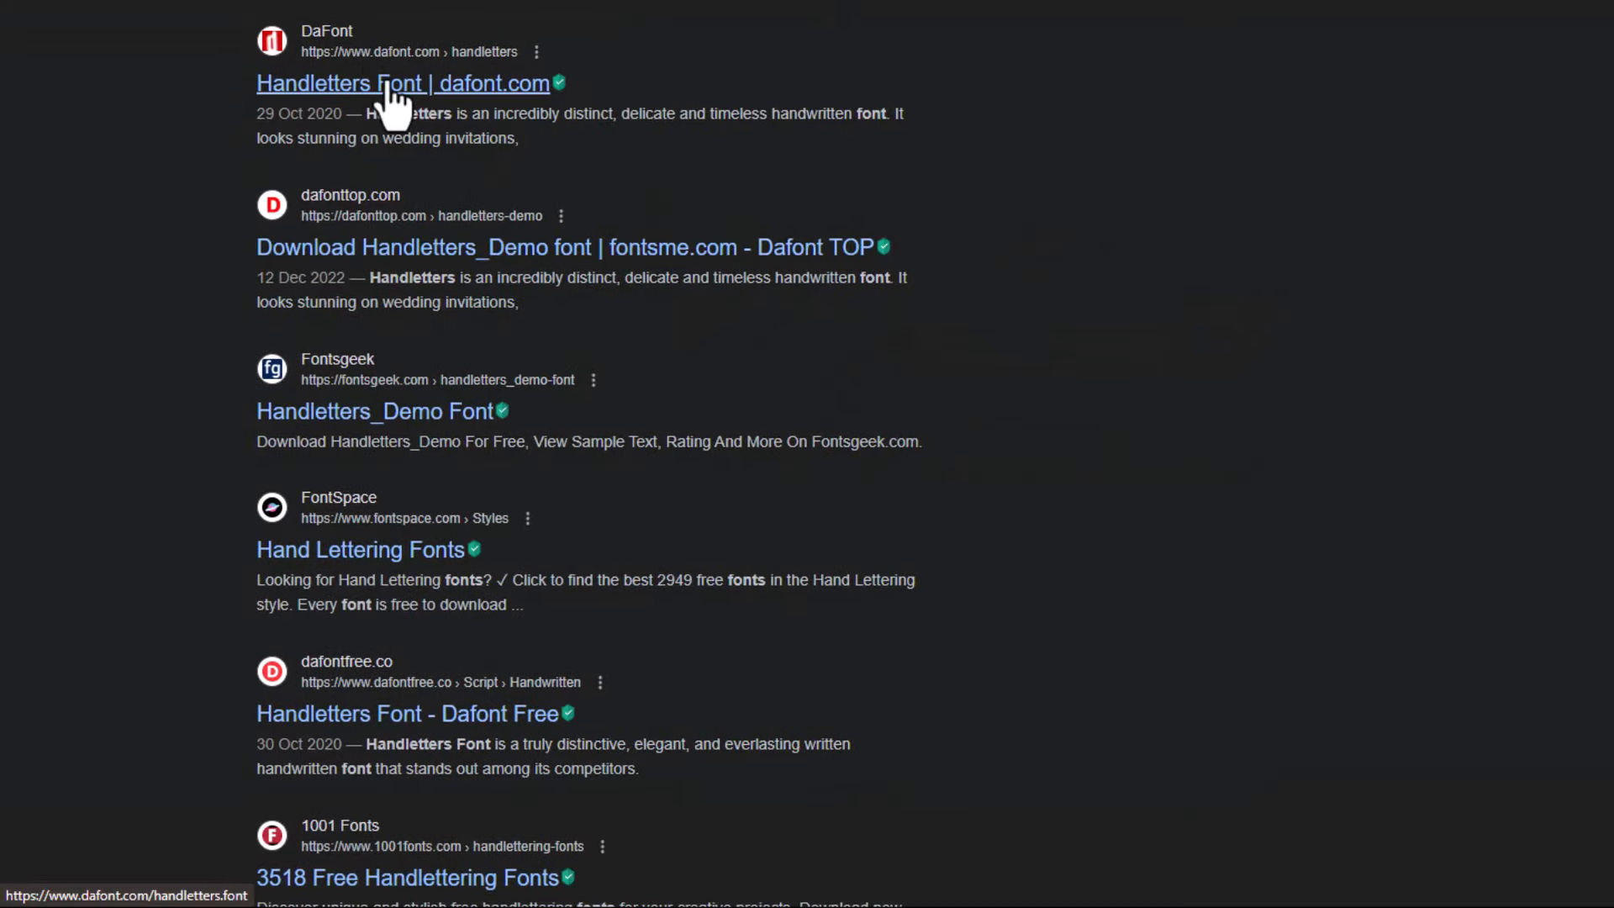
{"action": "left_click", "coordinate": [387, 83]}
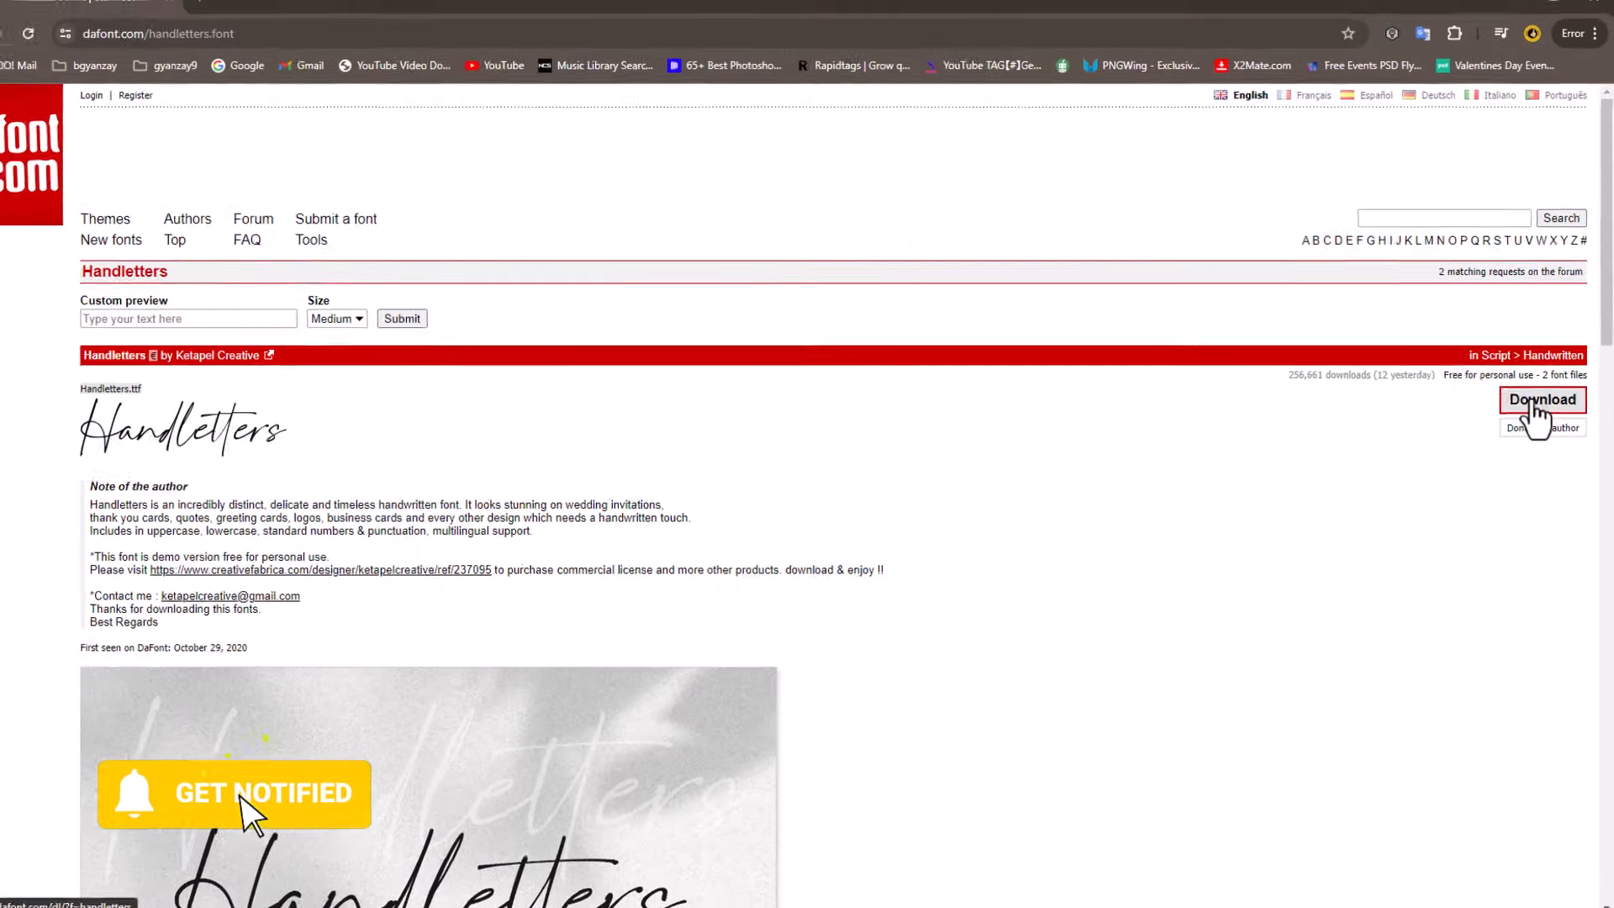
{"action": "left_click", "coordinate": [1538, 403]}
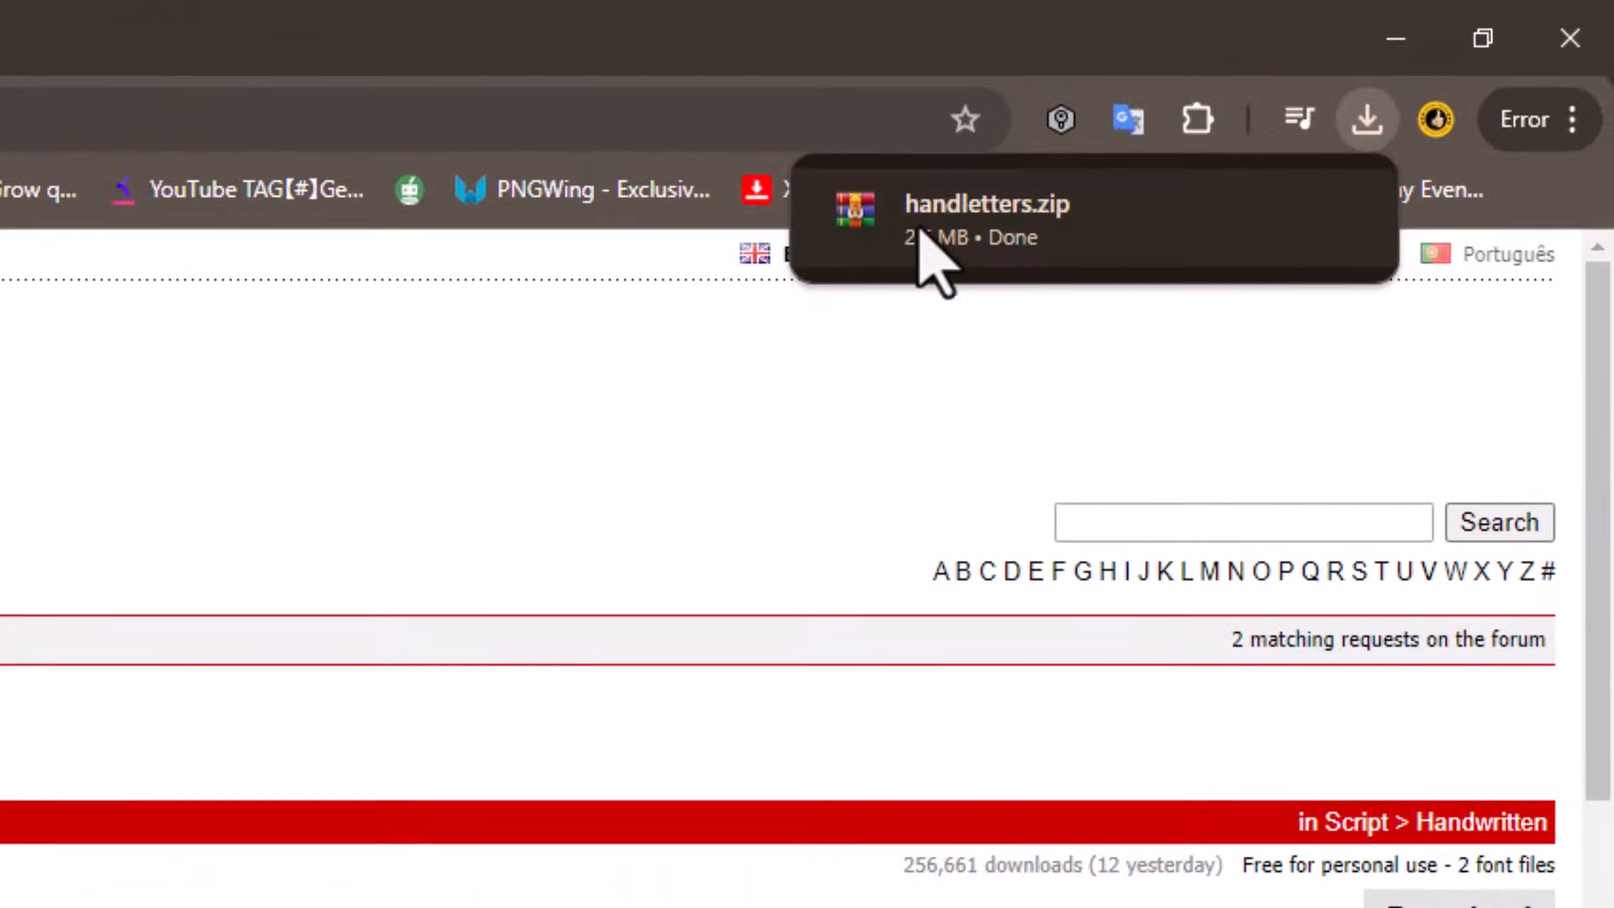
Open the downloaded handletters.zip and install both Handletters.otf and Handletters.ttf
{"action": "left_click", "coordinate": [1279, 221]}
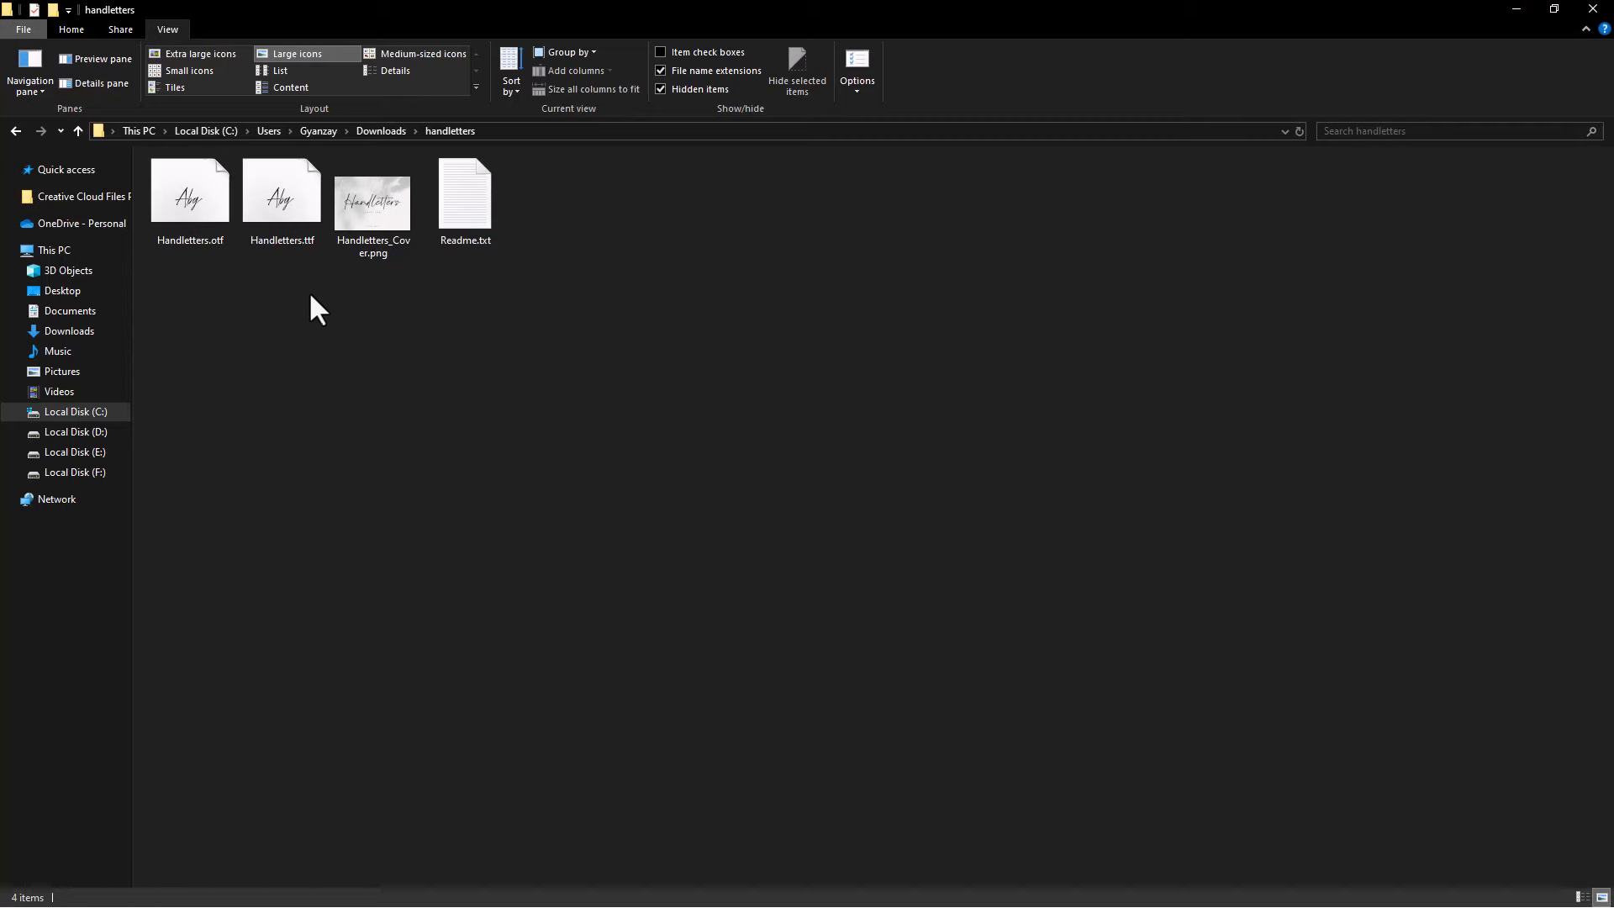
{"action": "left_click_drag", "start_coordinate": [309, 291], "coordinate": [177, 194]}
{"action": "right_click", "coordinate": [176, 193]}
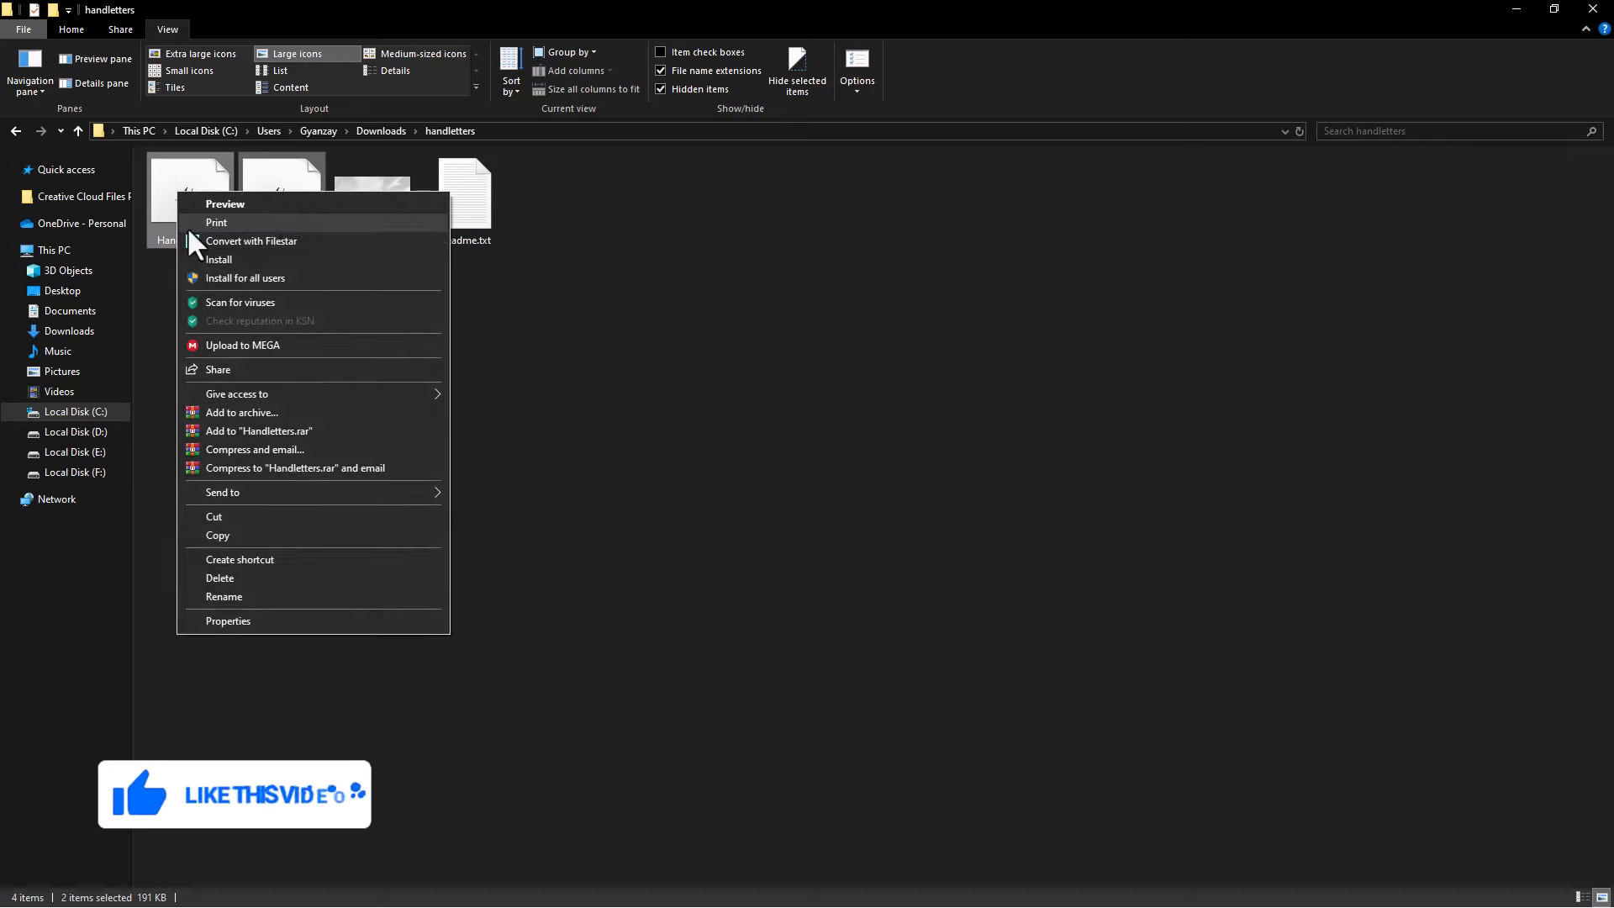
{"action": "left_click", "coordinate": [220, 259]}
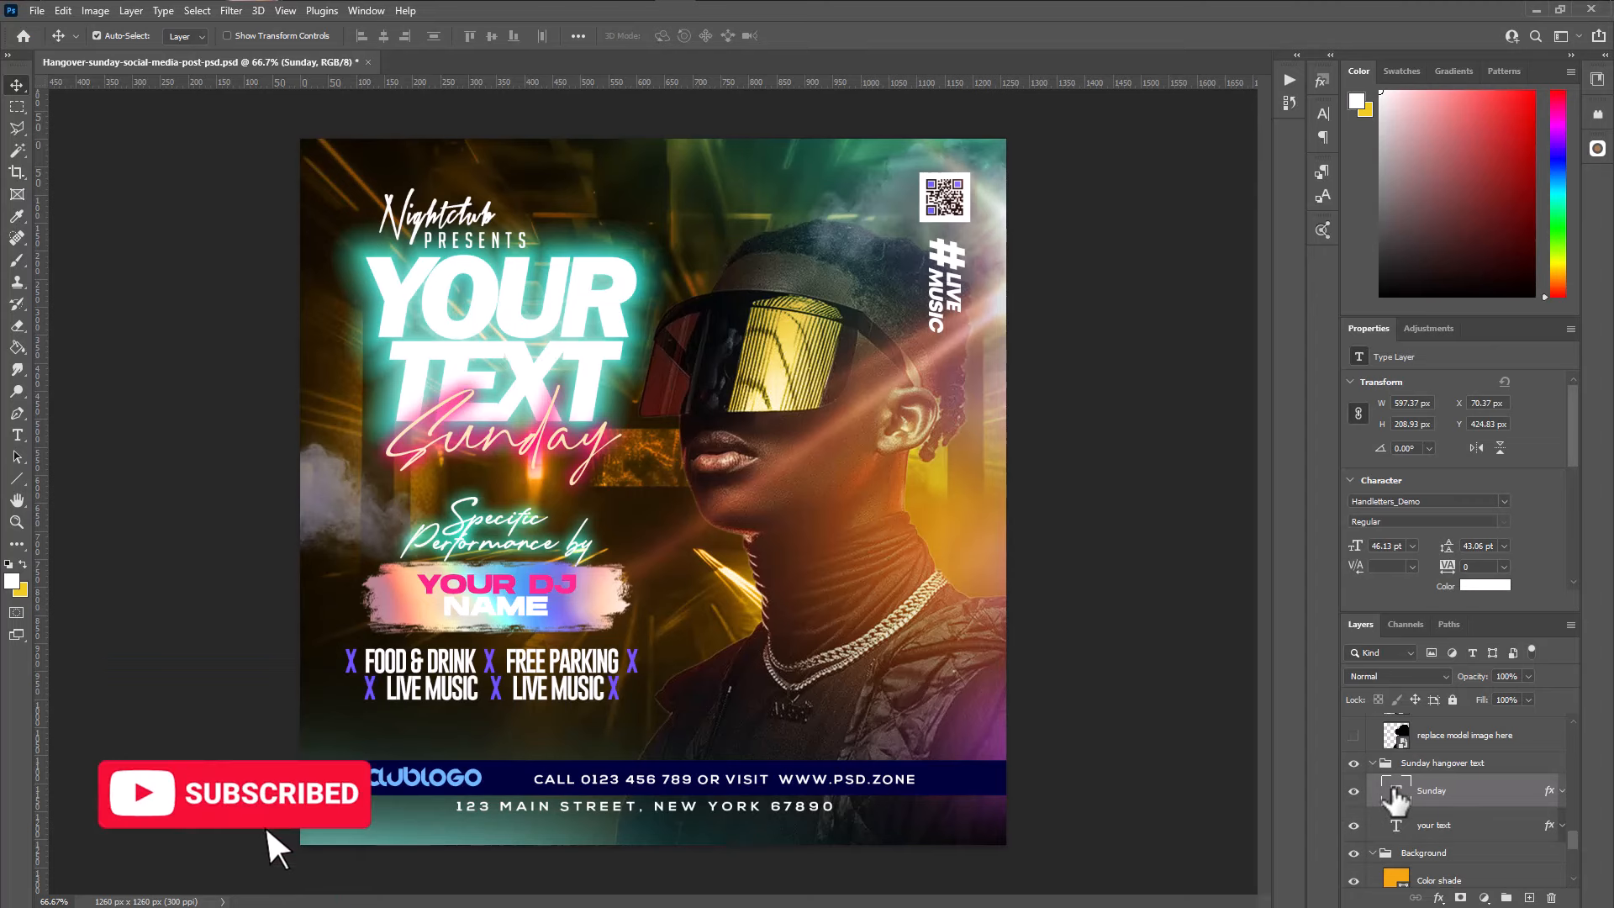
Back in Photoshop, replace the Sunday script text below the headline with Saturday
{"action": "double_click", "coordinate": [615, 434]}
{"action": "type", "text": "Satu"}
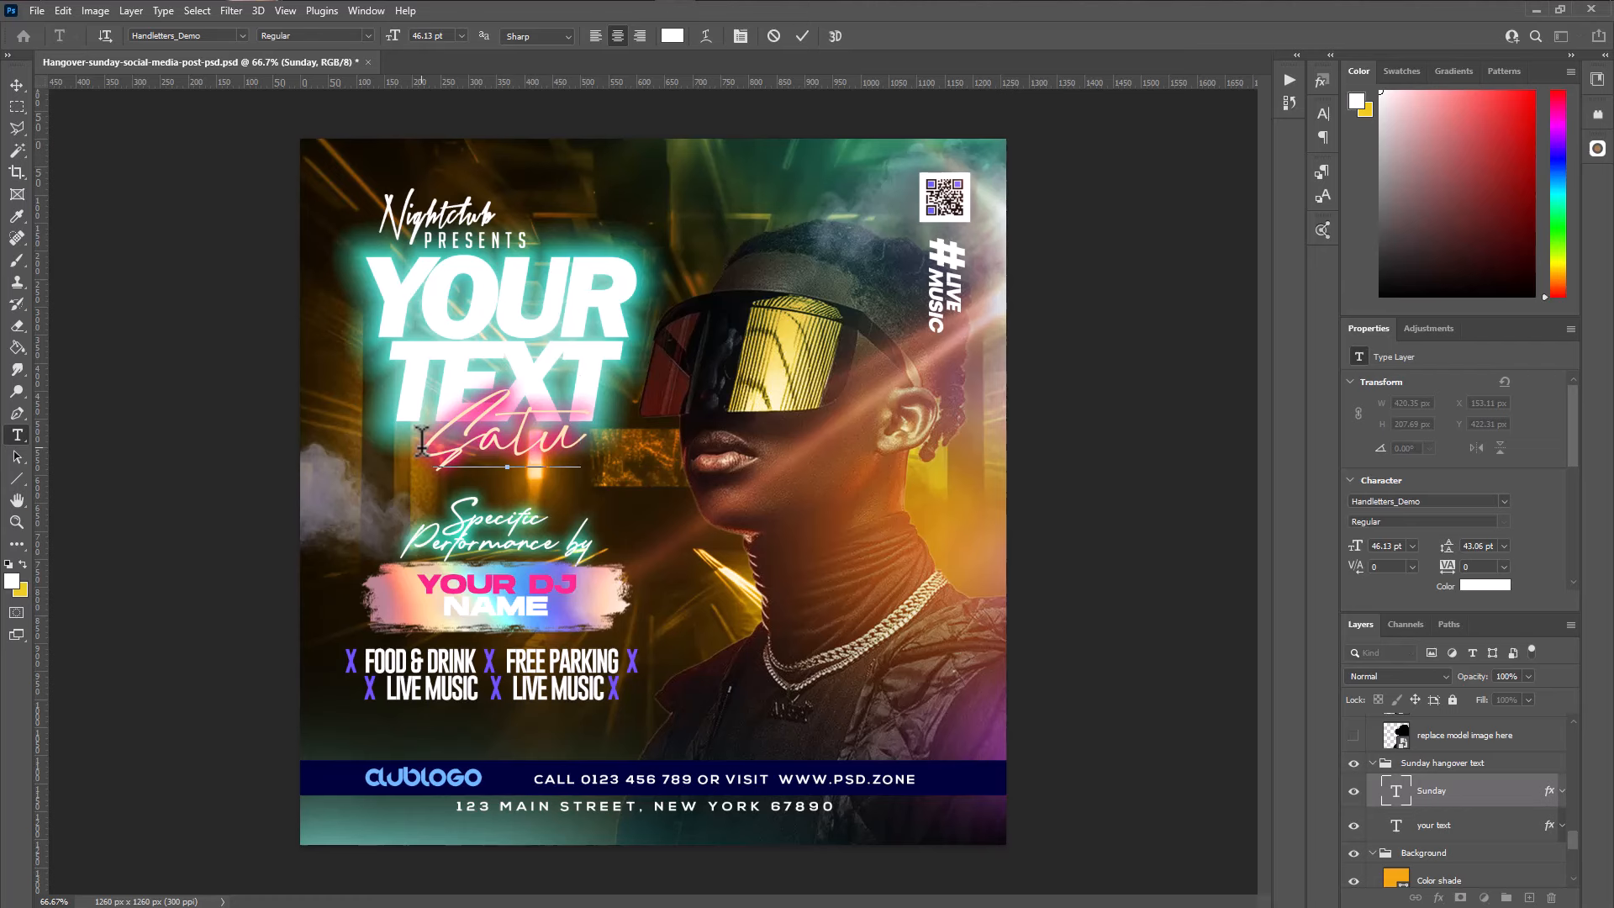
{"action": "type", "text": "r"}
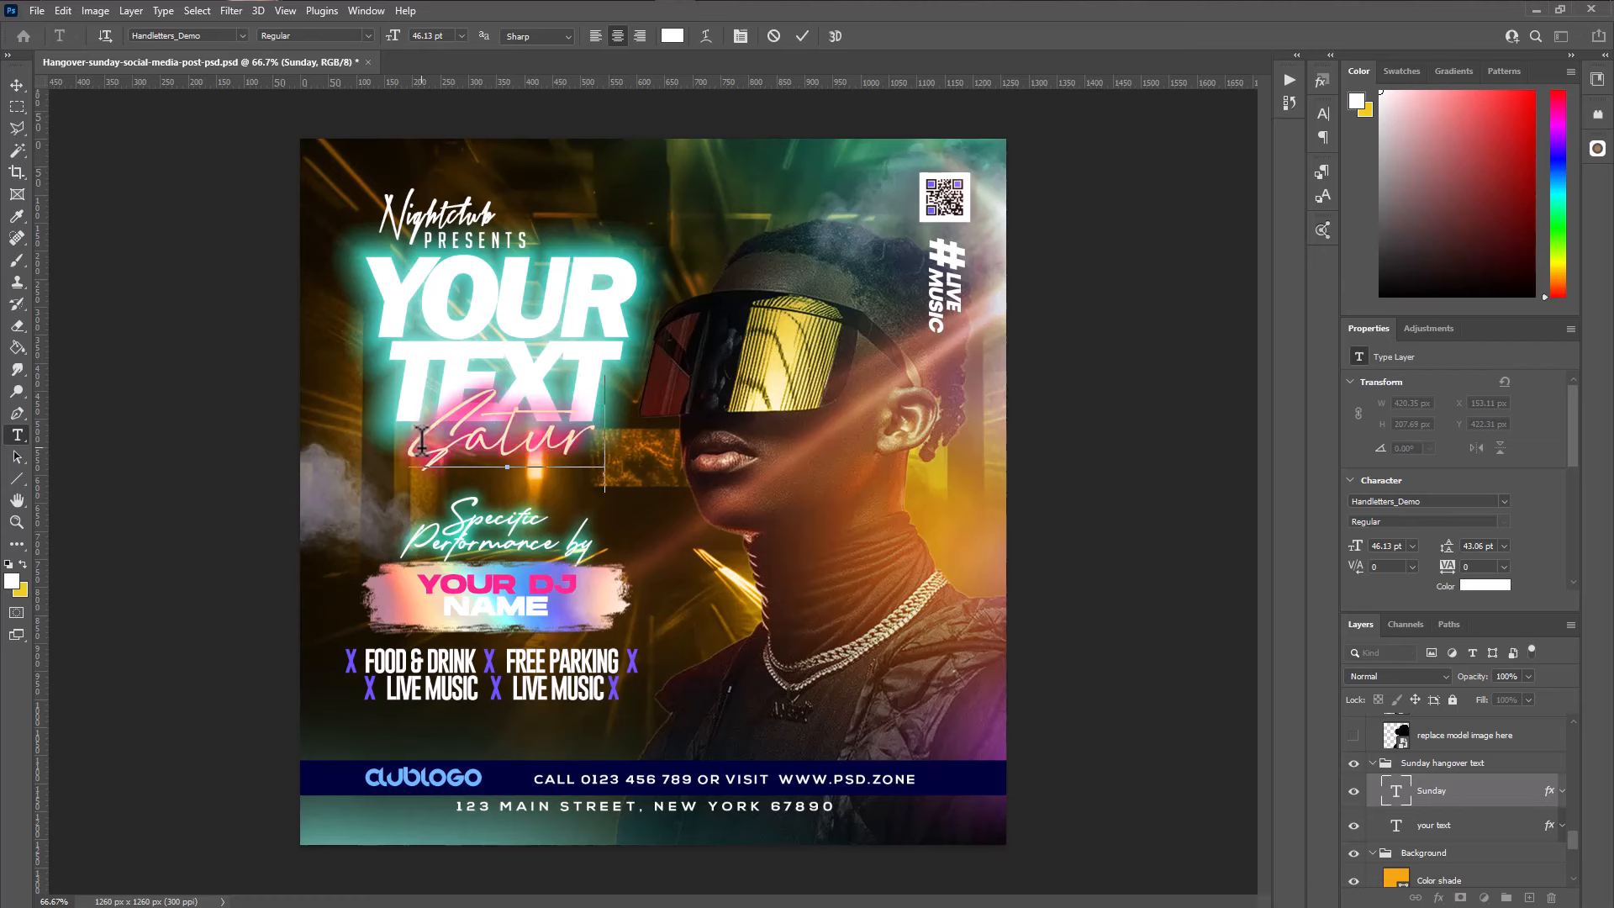
{"action": "type", "text": "day"}
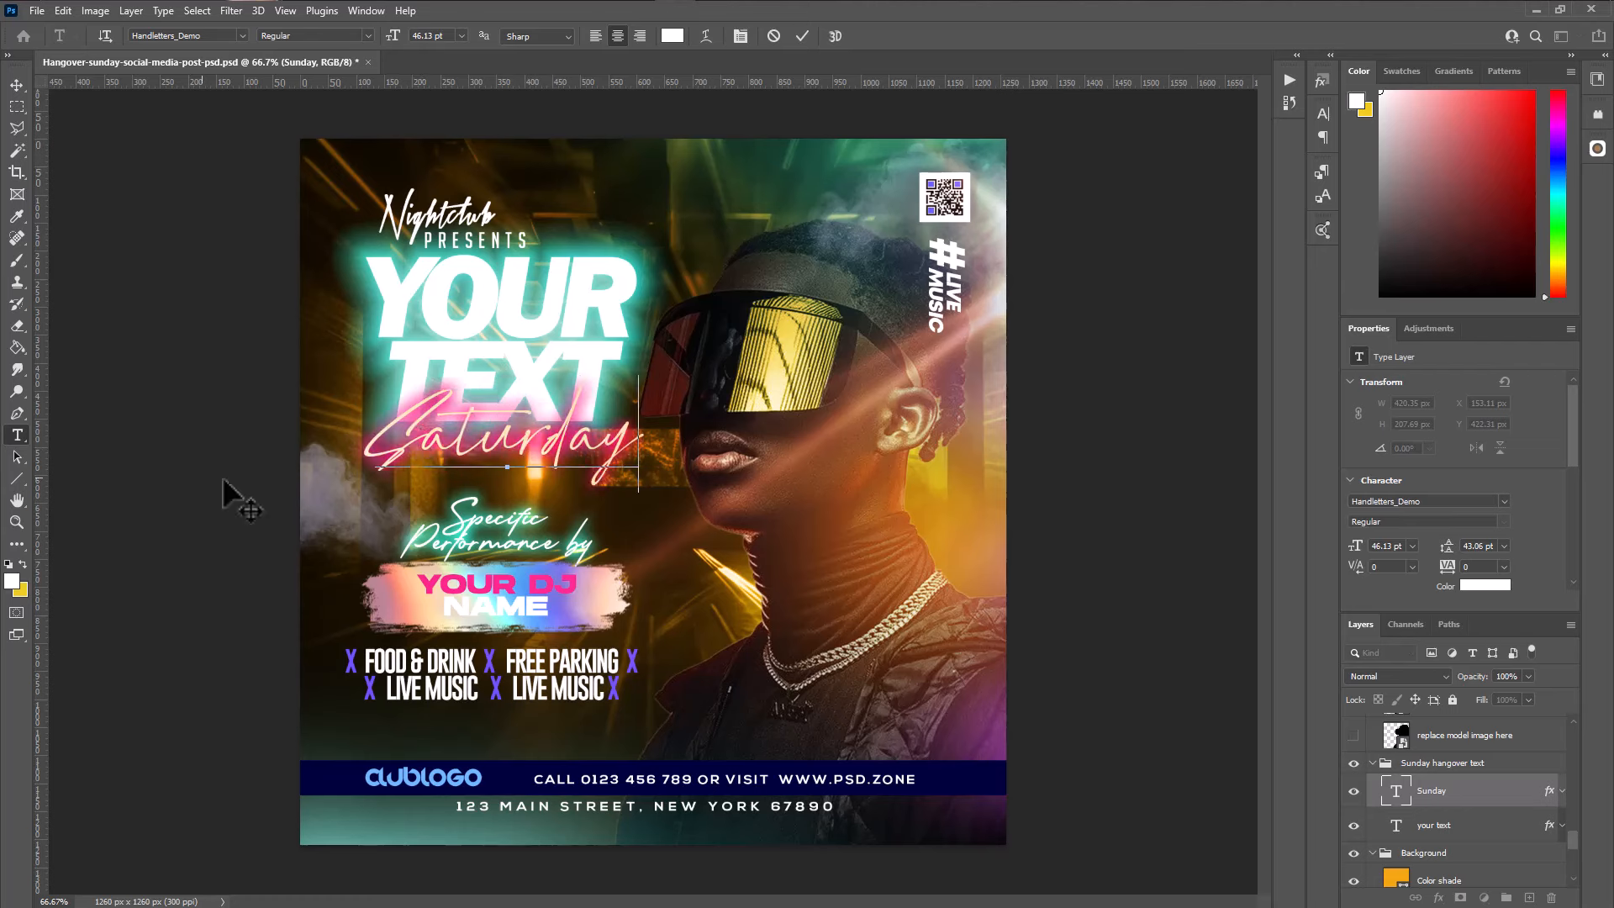
{"action": "left_click", "coordinate": [16, 85]}
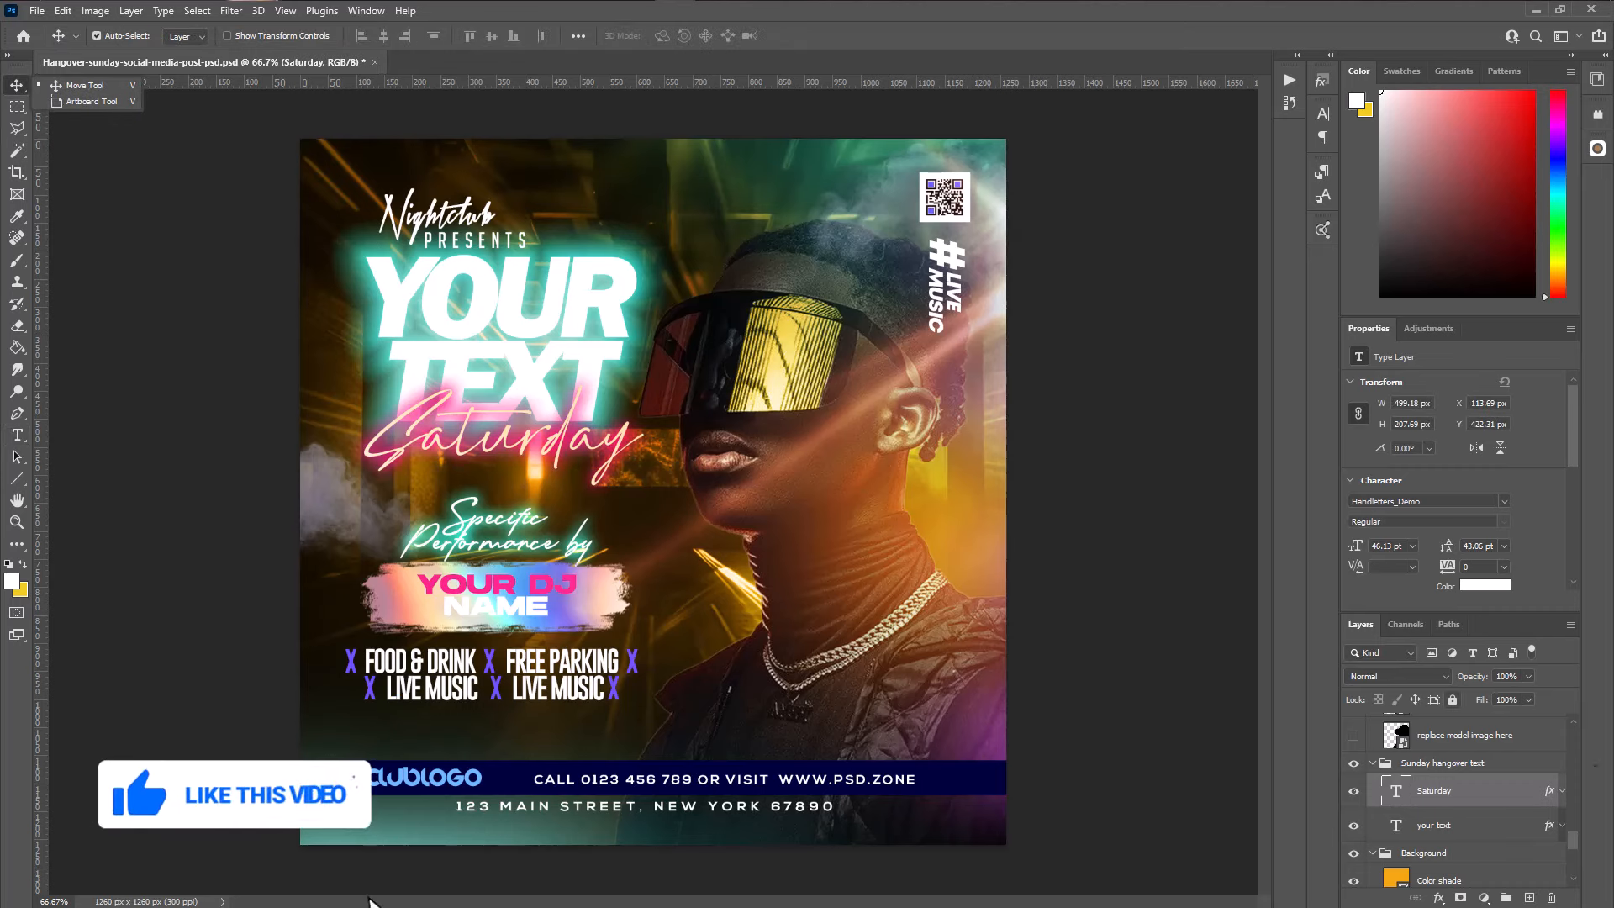
Open the Saturday layer's blending options and view its Color Overlay and Outer Glow settings
{"action": "left_click", "coordinate": [1404, 786]}
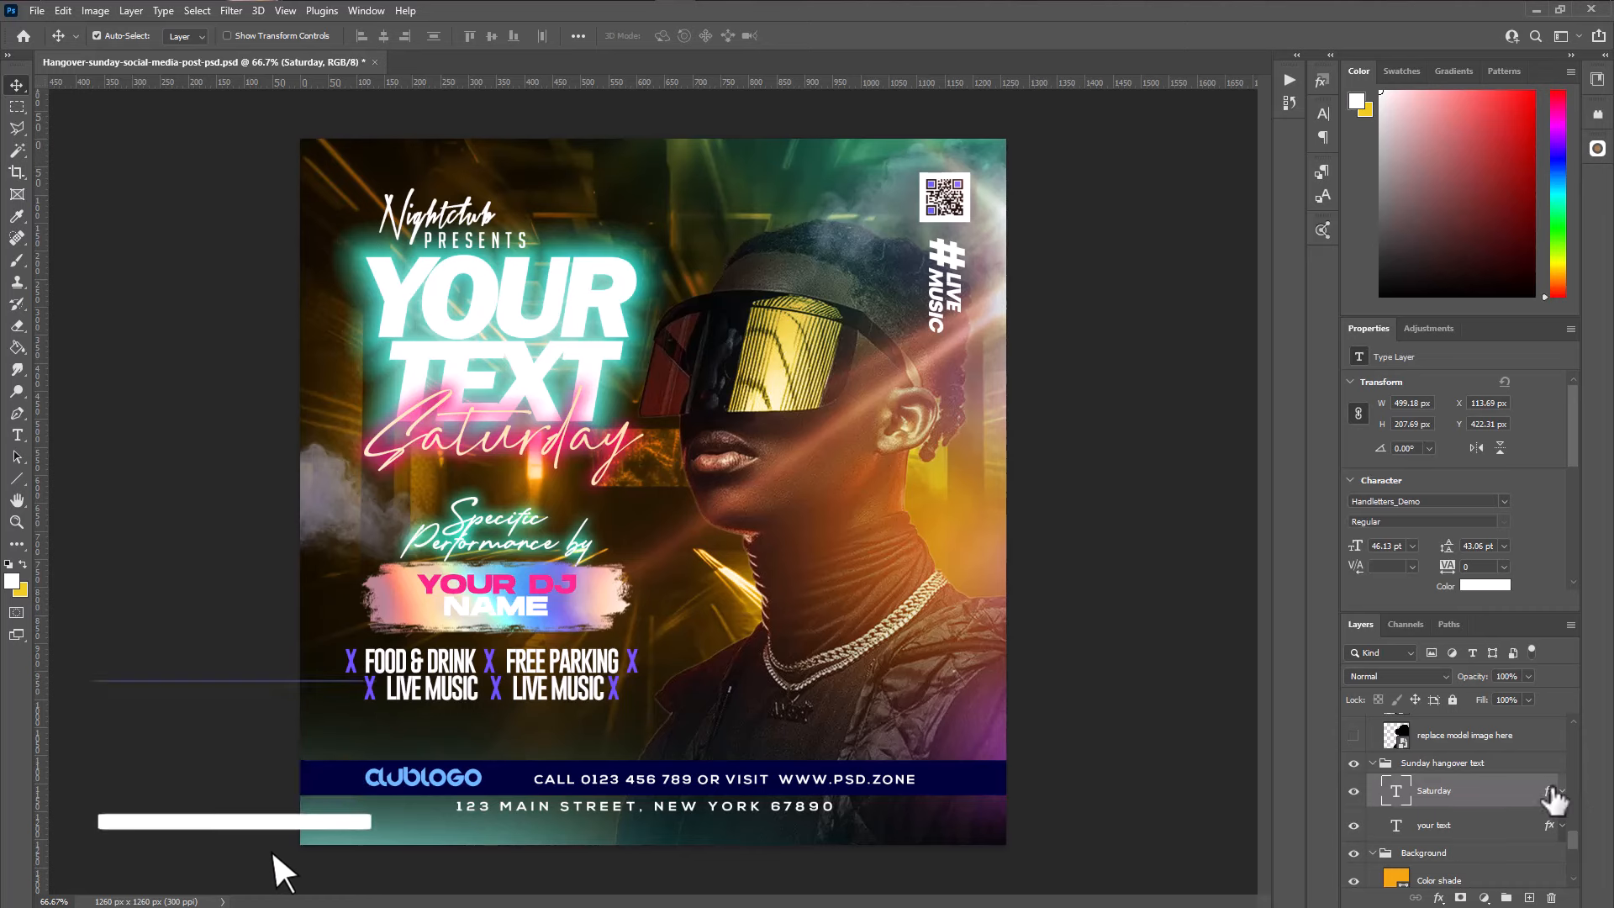
{"action": "left_click", "coordinate": [1435, 899]}
{"action": "left_click", "coordinate": [1477, 741]}
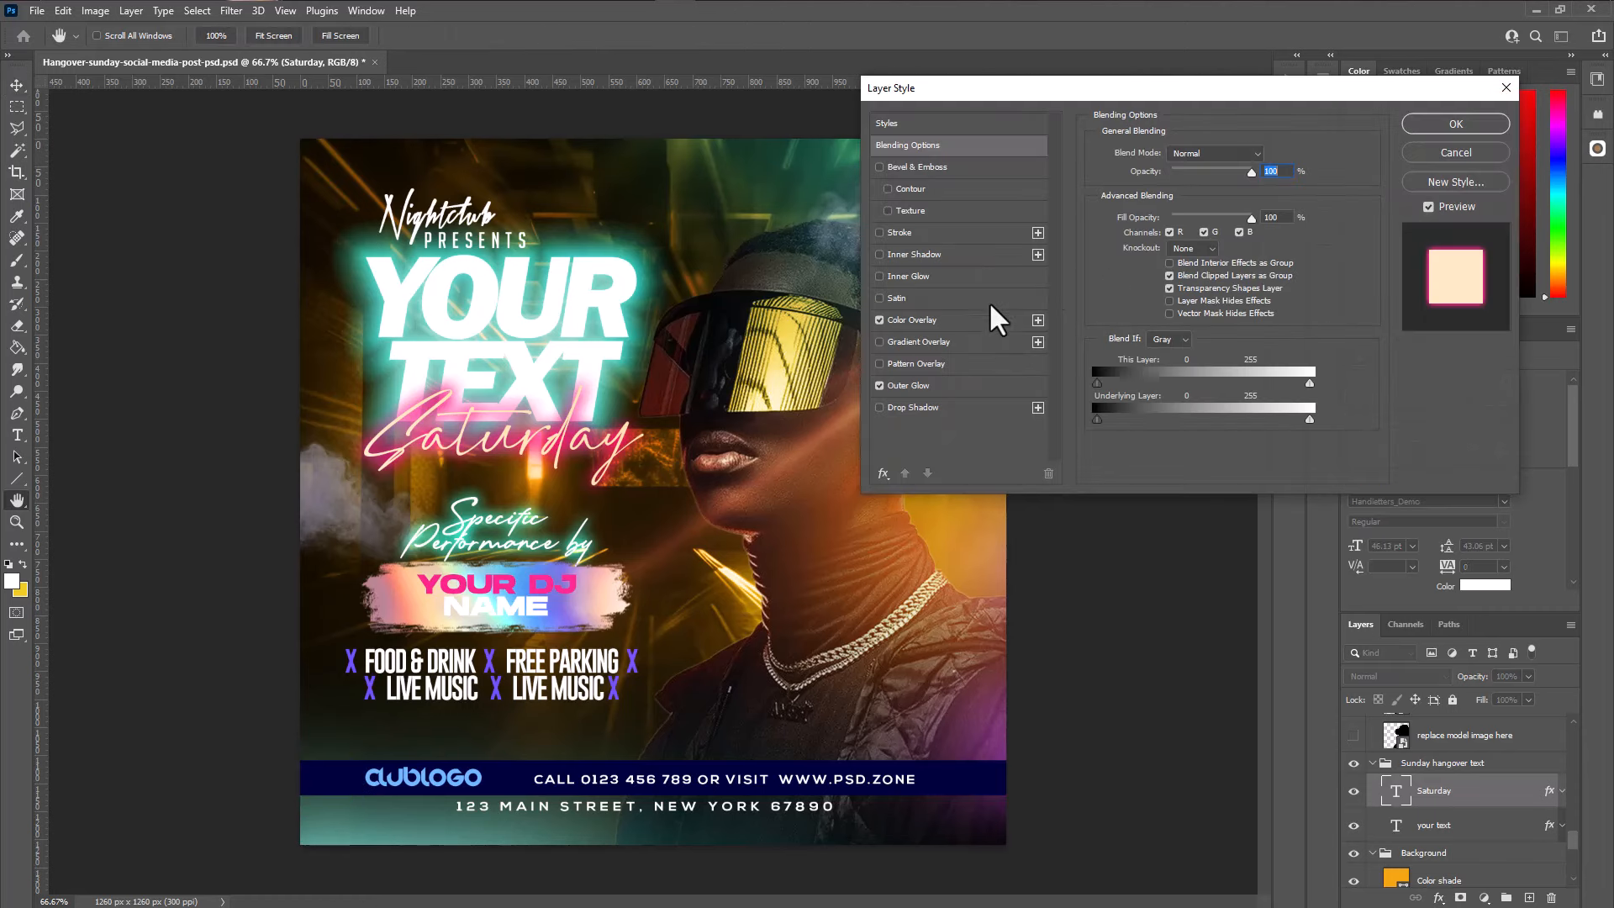
{"action": "left_click", "coordinate": [910, 320]}
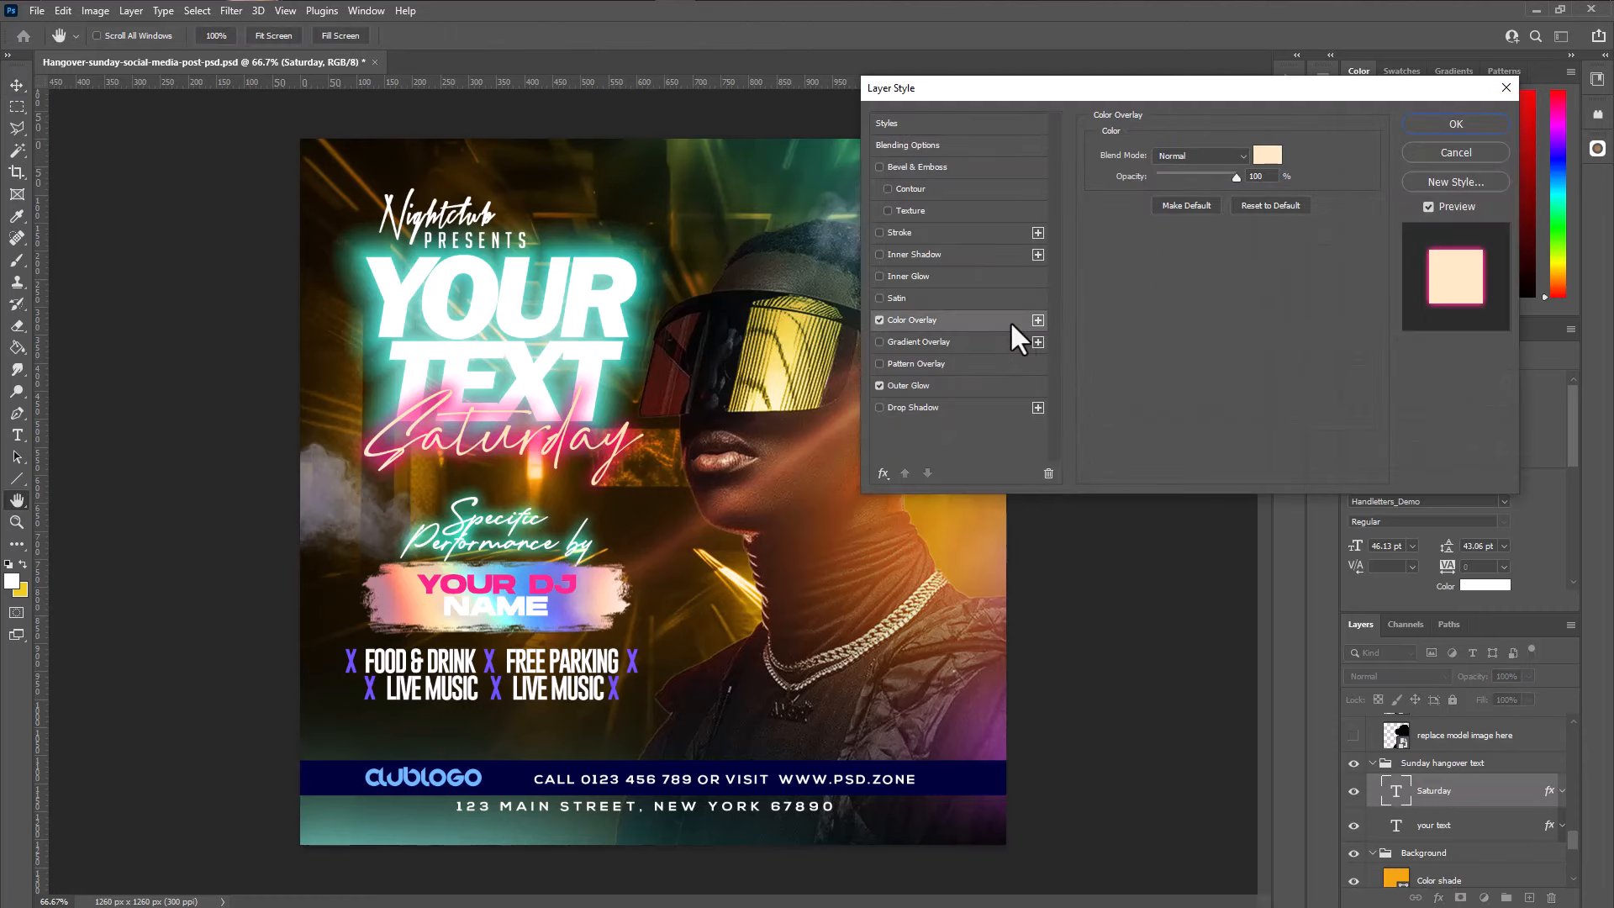
{"action": "left_click", "coordinate": [916, 385]}
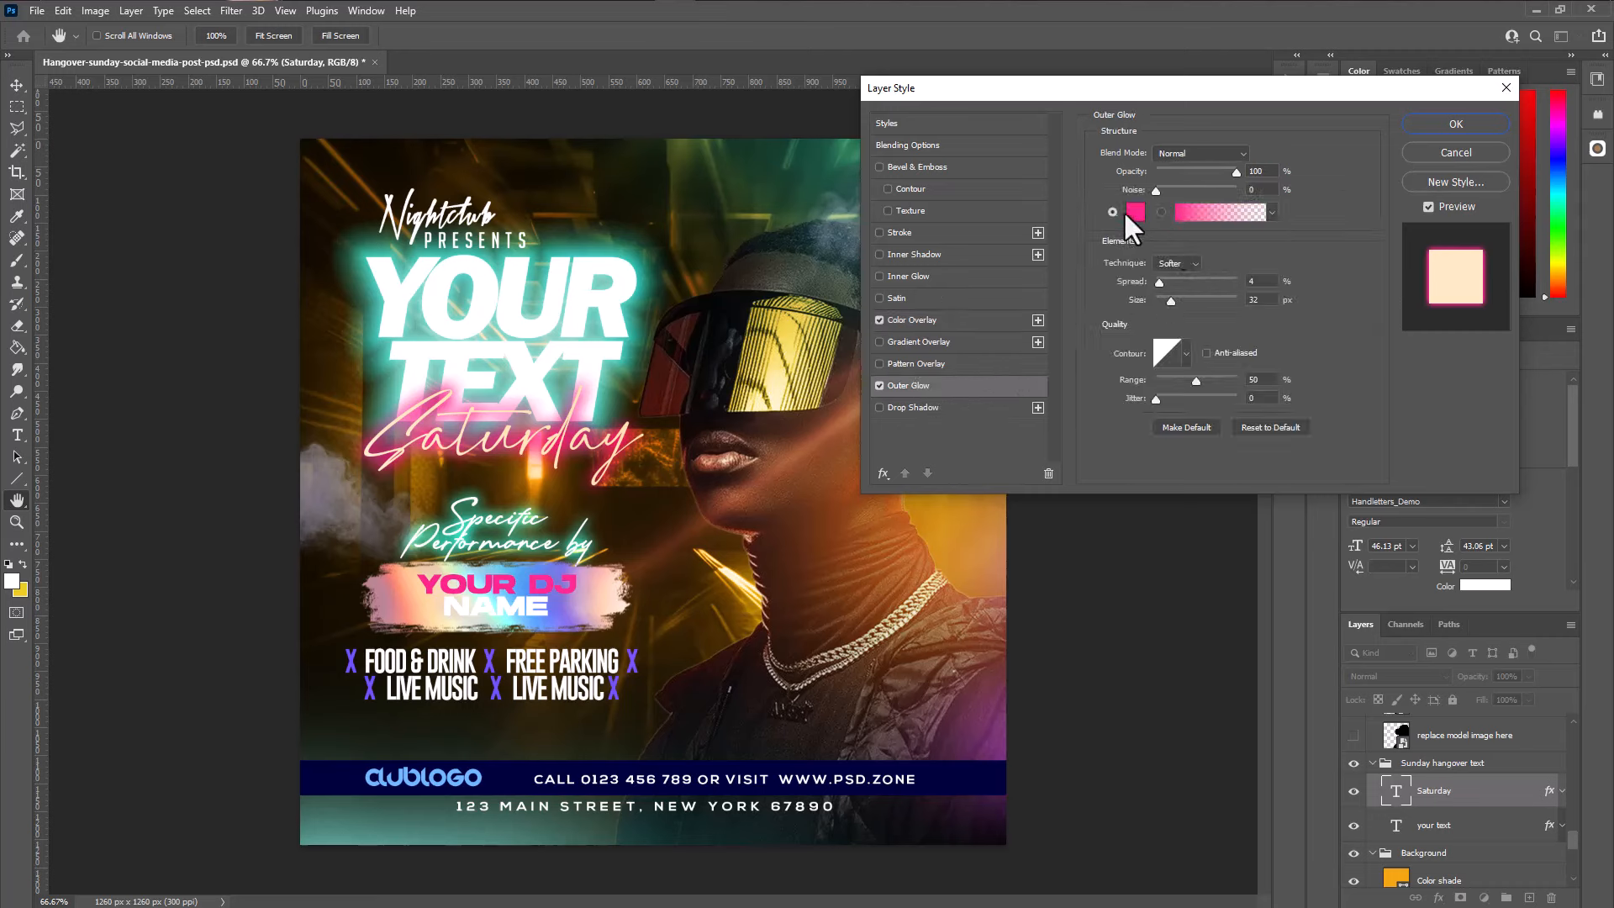
Try Outer Glow colours on the Saturday text, previewing orange fba204, magenta fb04f2, cyan 04cffb, yellow e7fb04 and red fb2d04, and discard the colour change
{"action": "left_click", "coordinate": [1135, 212]}
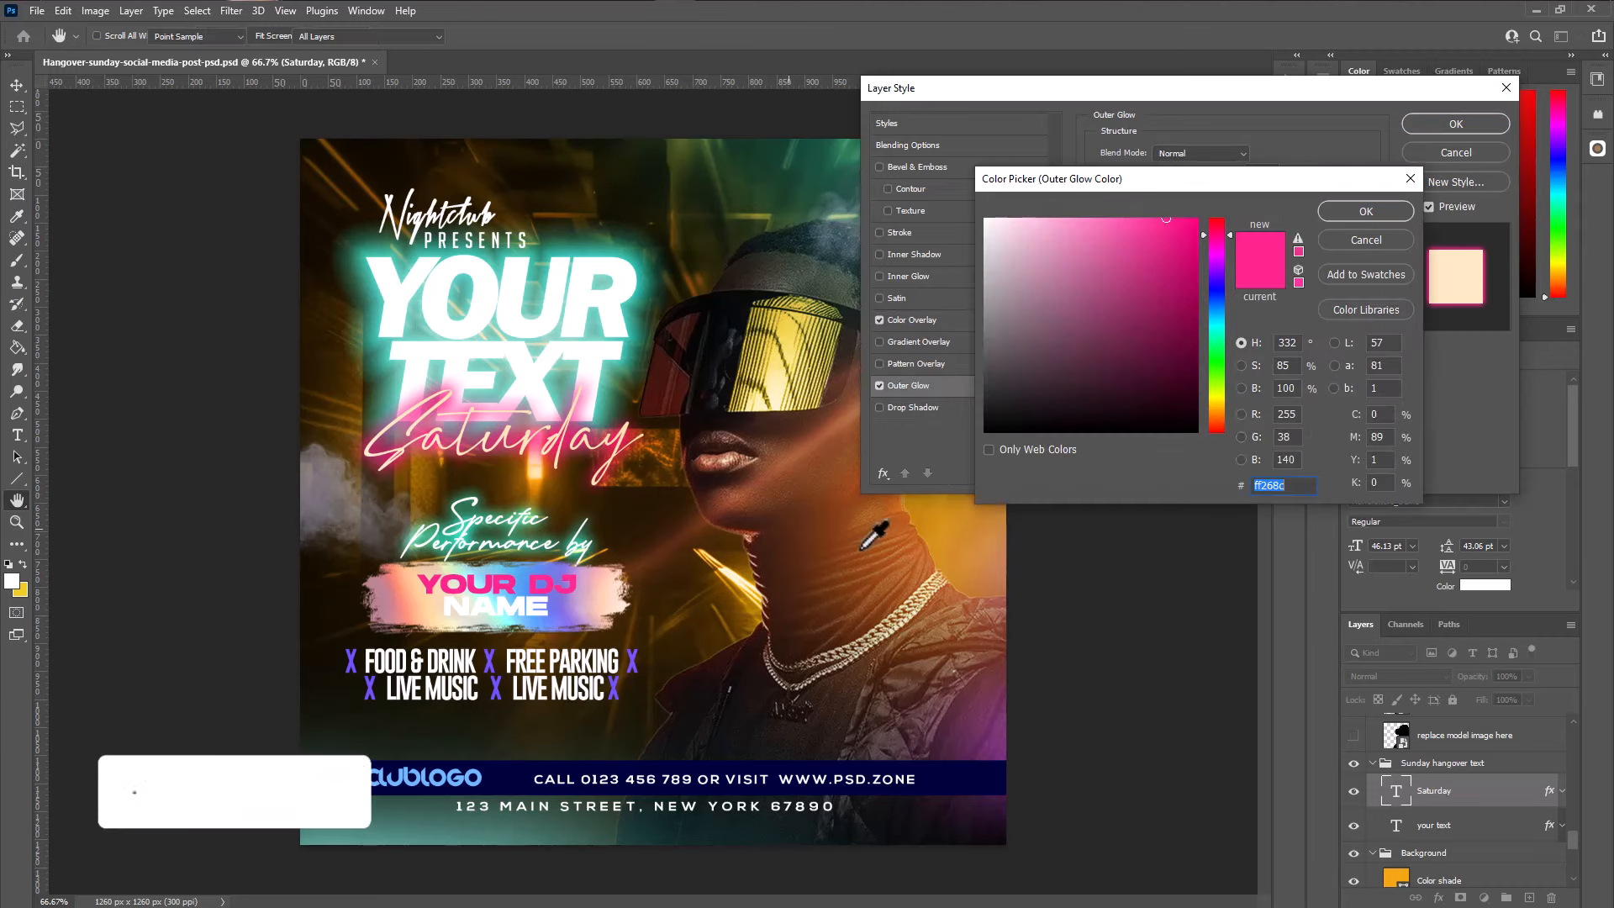
{"action": "left_click", "coordinate": [937, 521]}
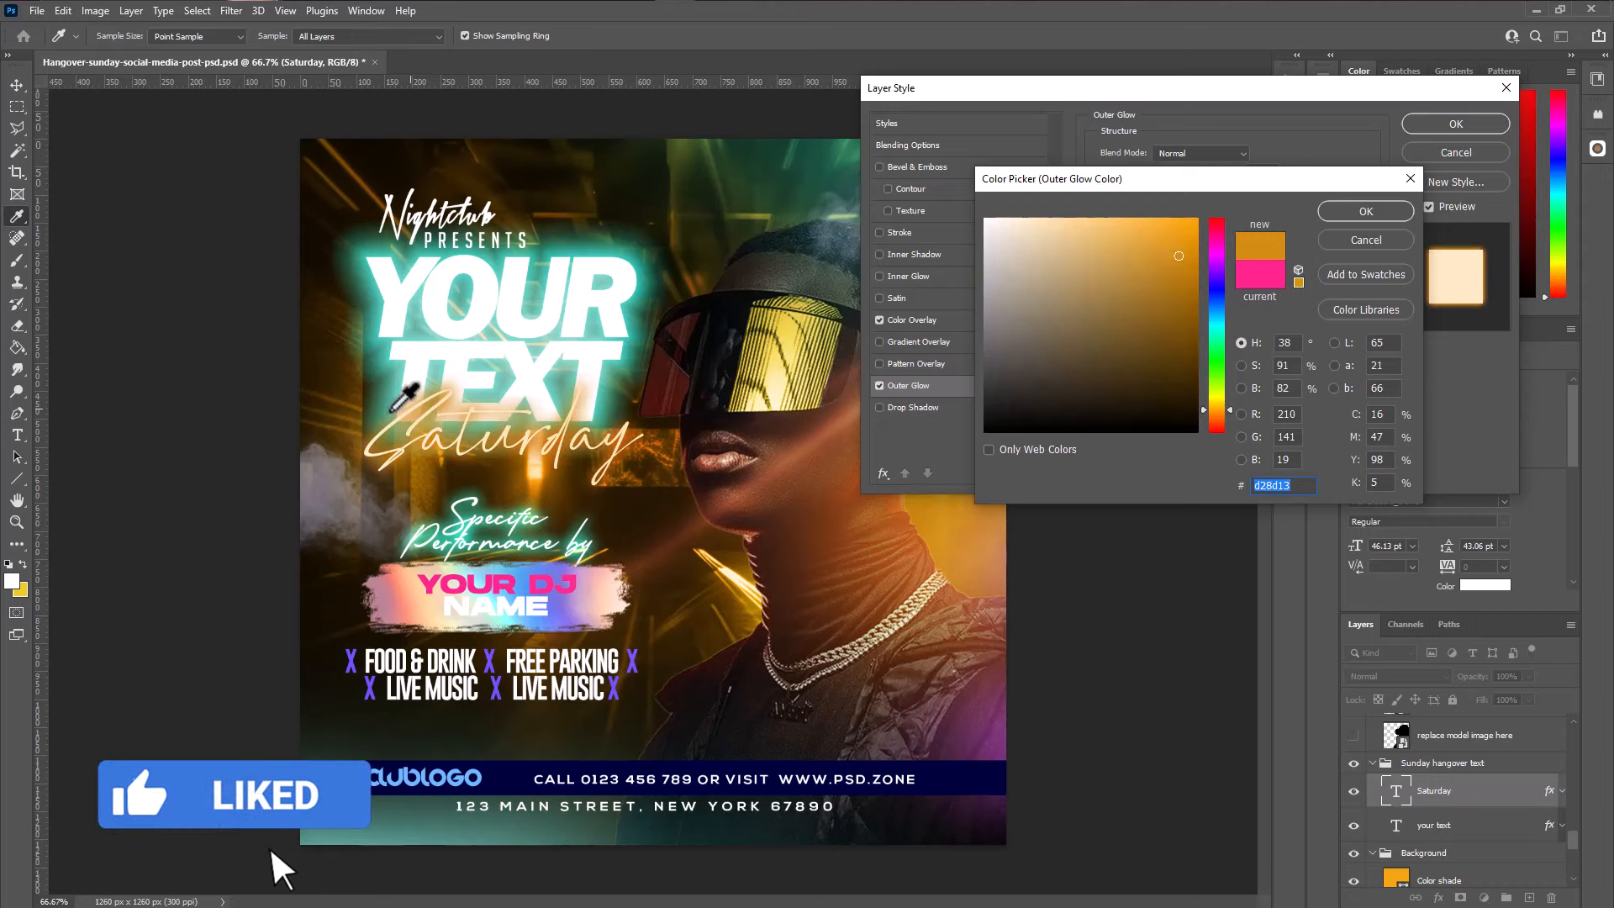
{"action": "left_click", "coordinate": [1196, 222]}
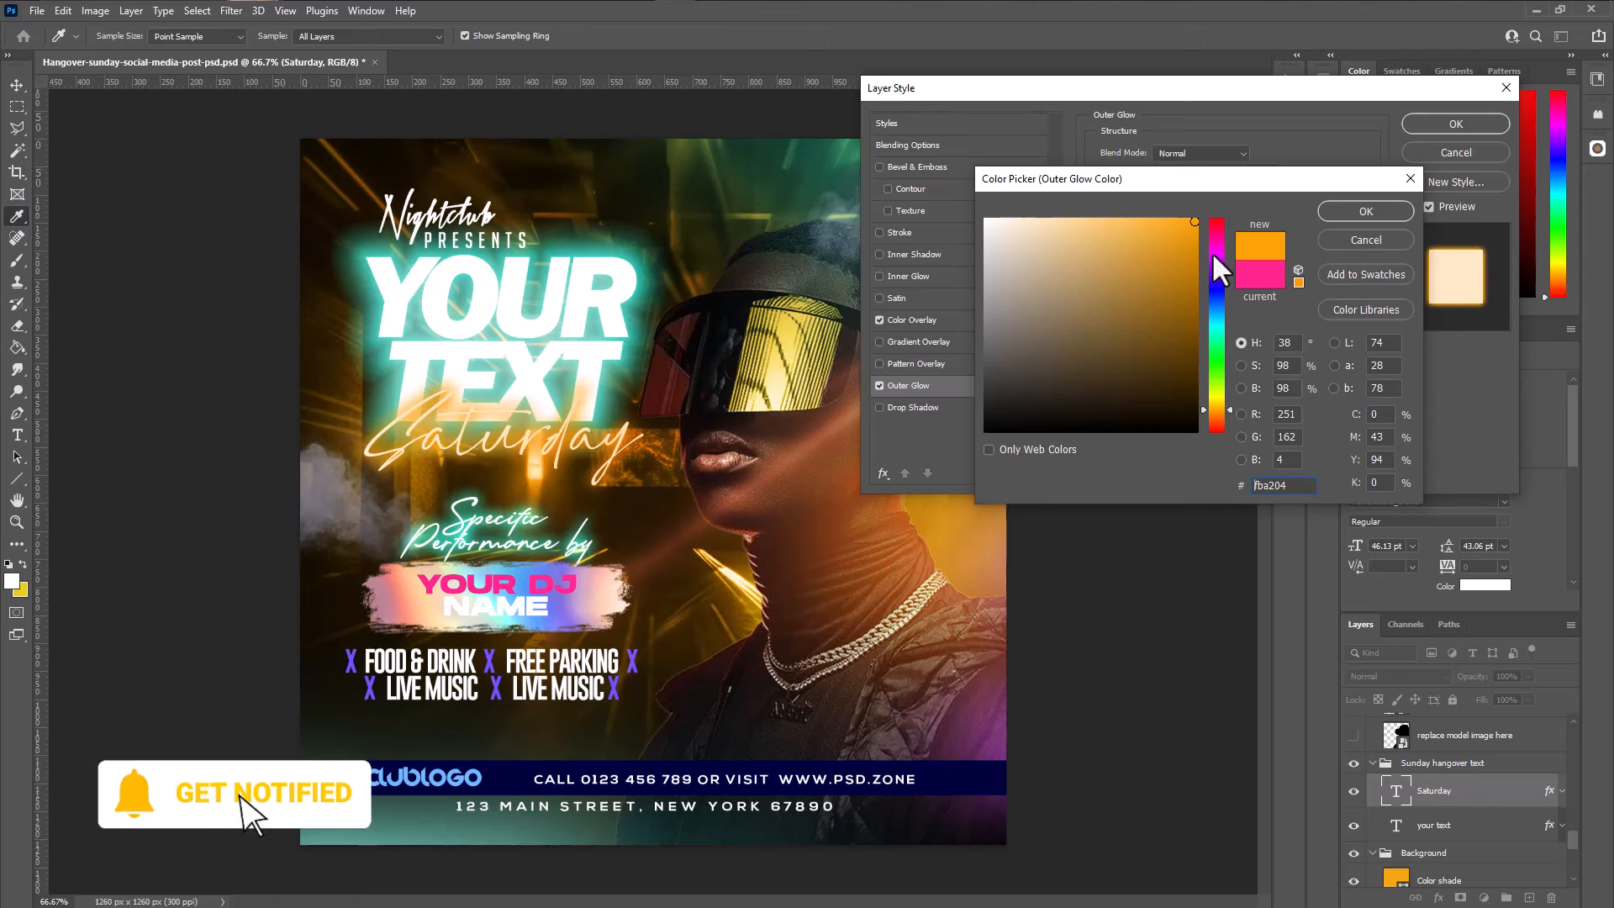
{"action": "left_click", "coordinate": [1212, 251]}
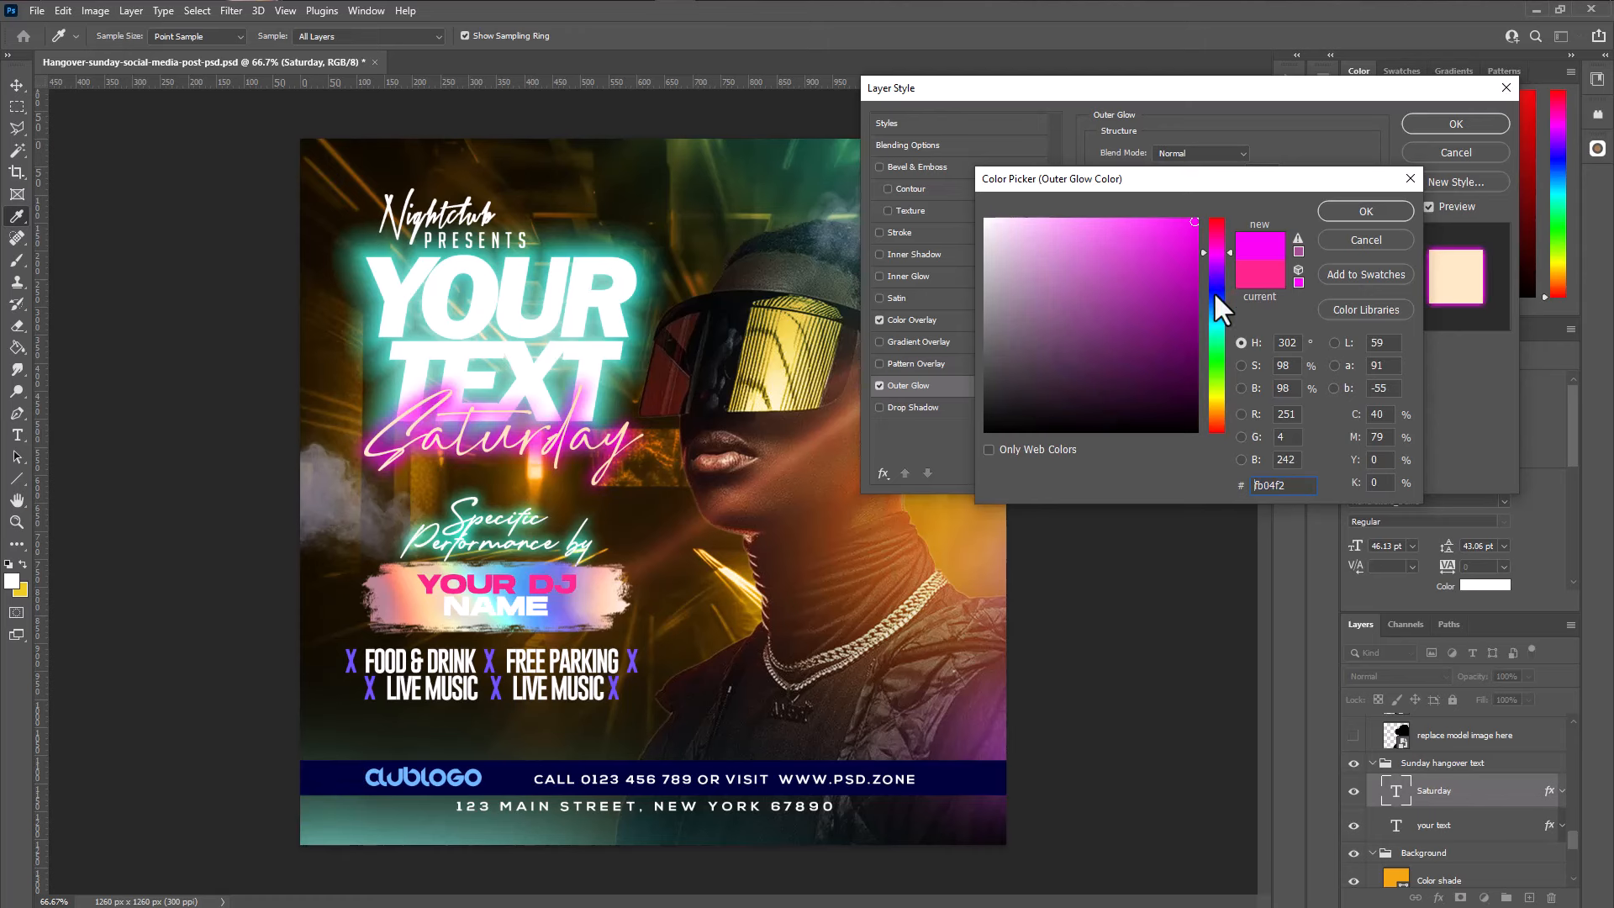
{"action": "left_click", "coordinate": [1213, 291]}
{"action": "left_click", "coordinate": [1215, 320]}
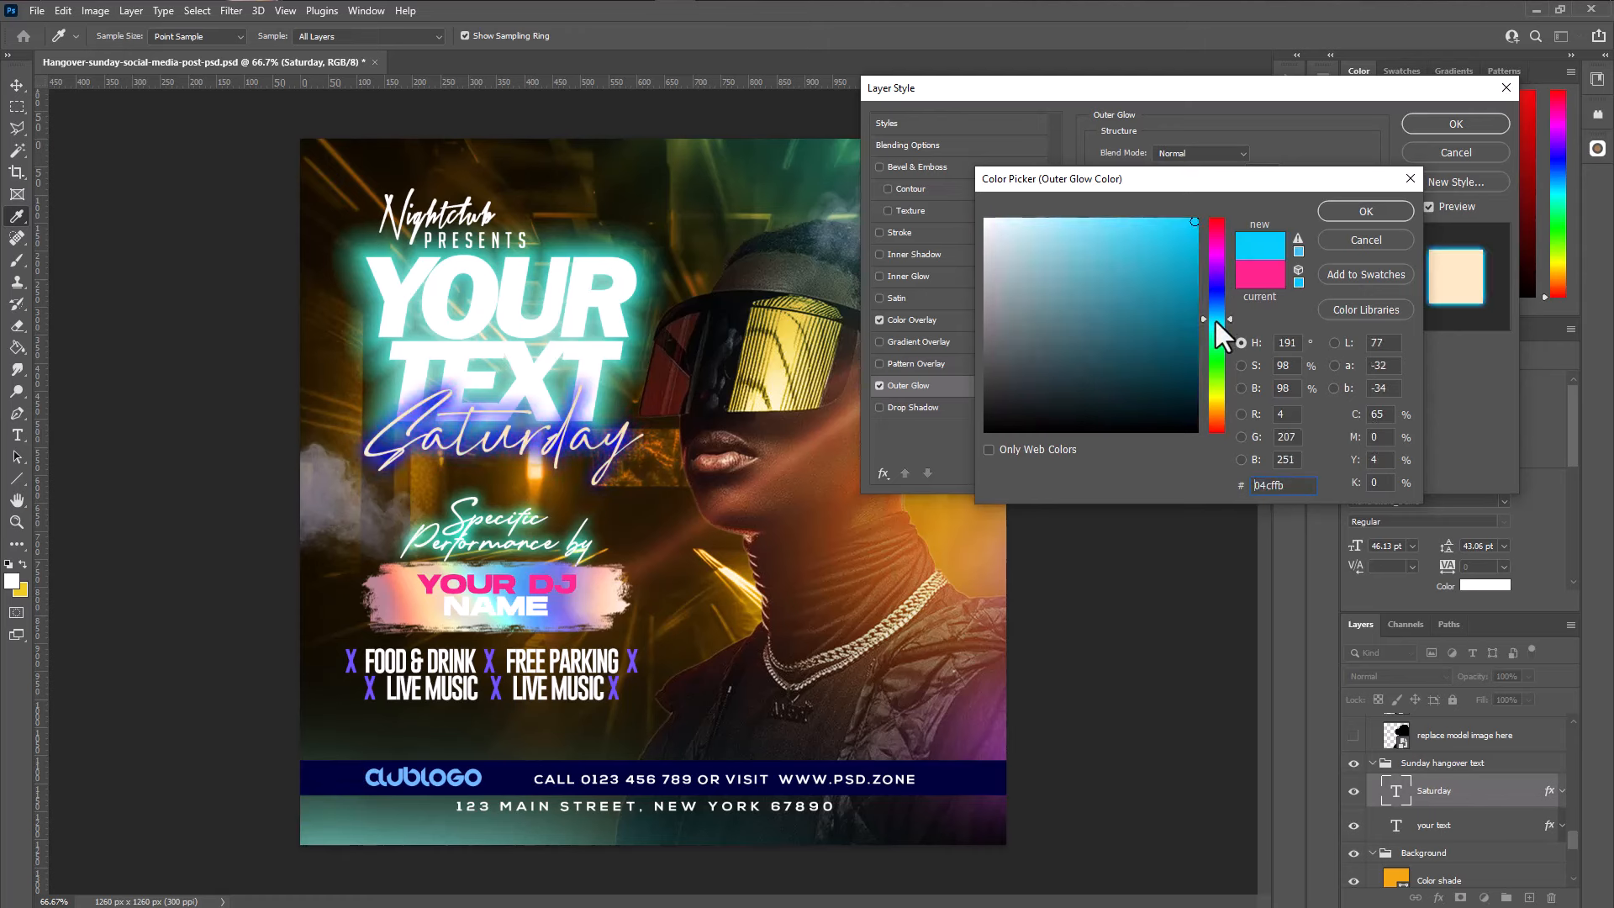
{"action": "left_click", "coordinate": [1213, 371]}
{"action": "left_click", "coordinate": [1217, 394]}
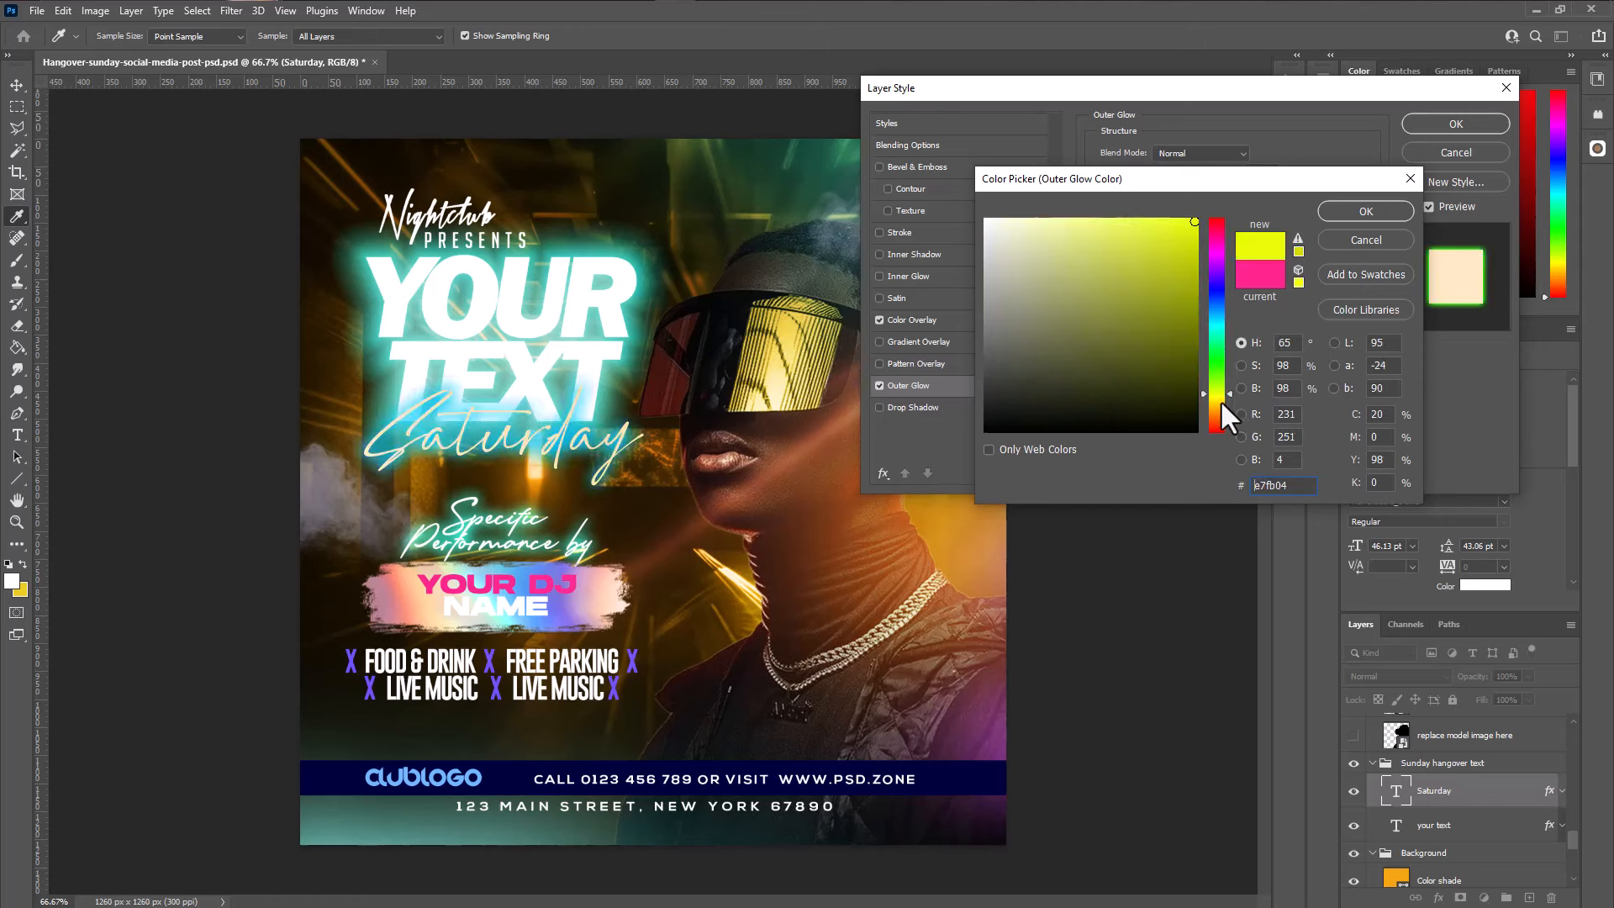
{"action": "left_click", "coordinate": [1217, 427]}
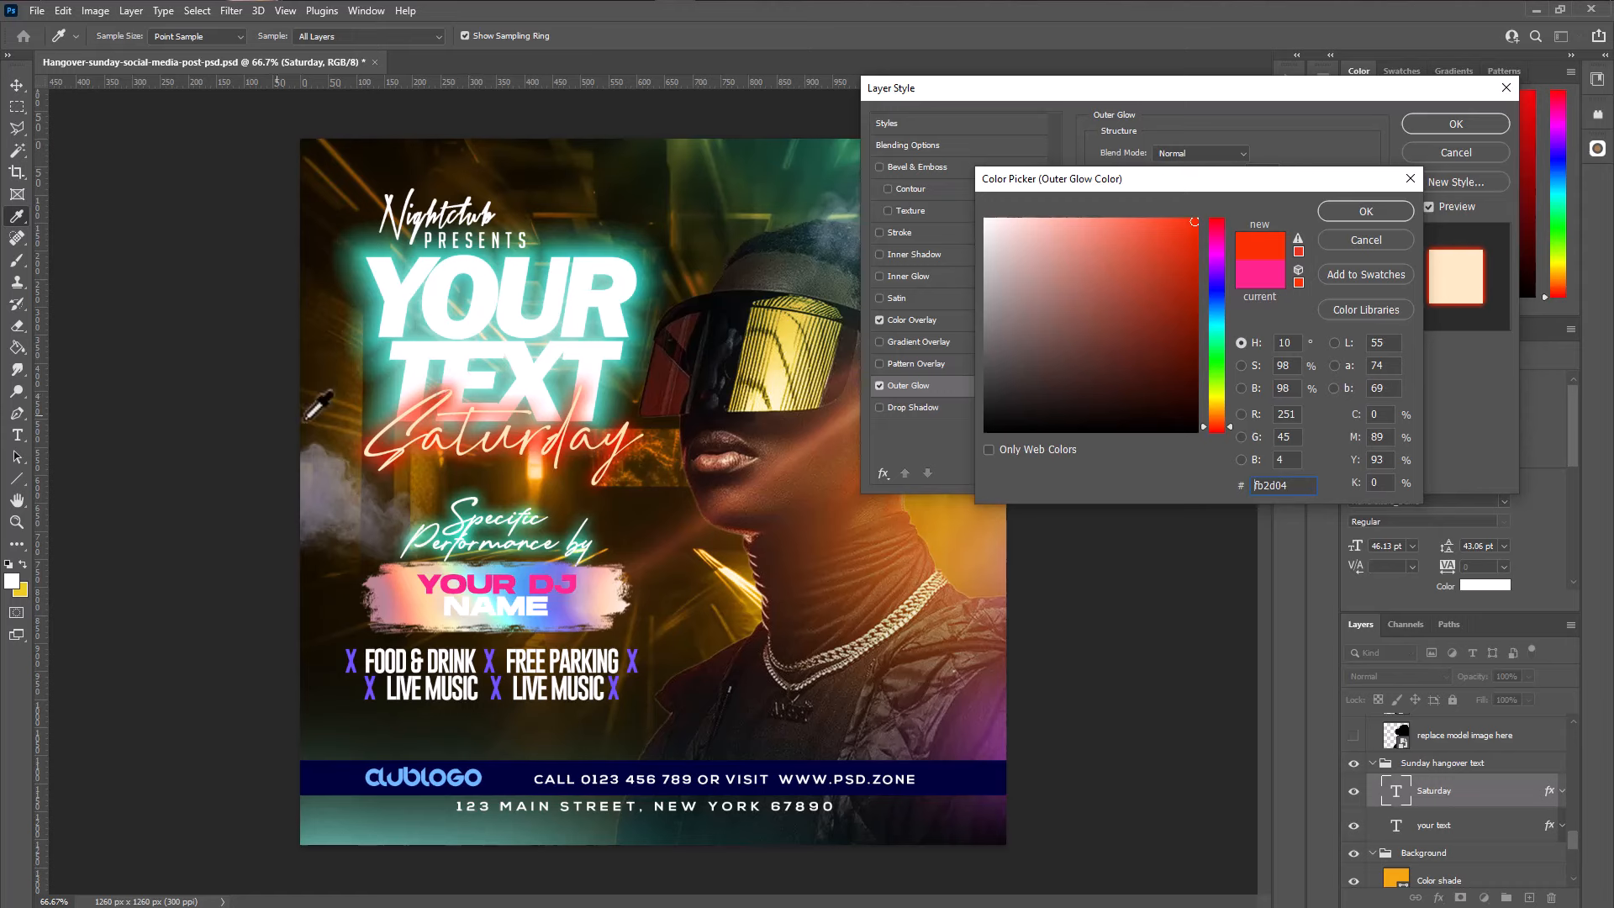
{"action": "left_click", "coordinate": [1364, 243]}
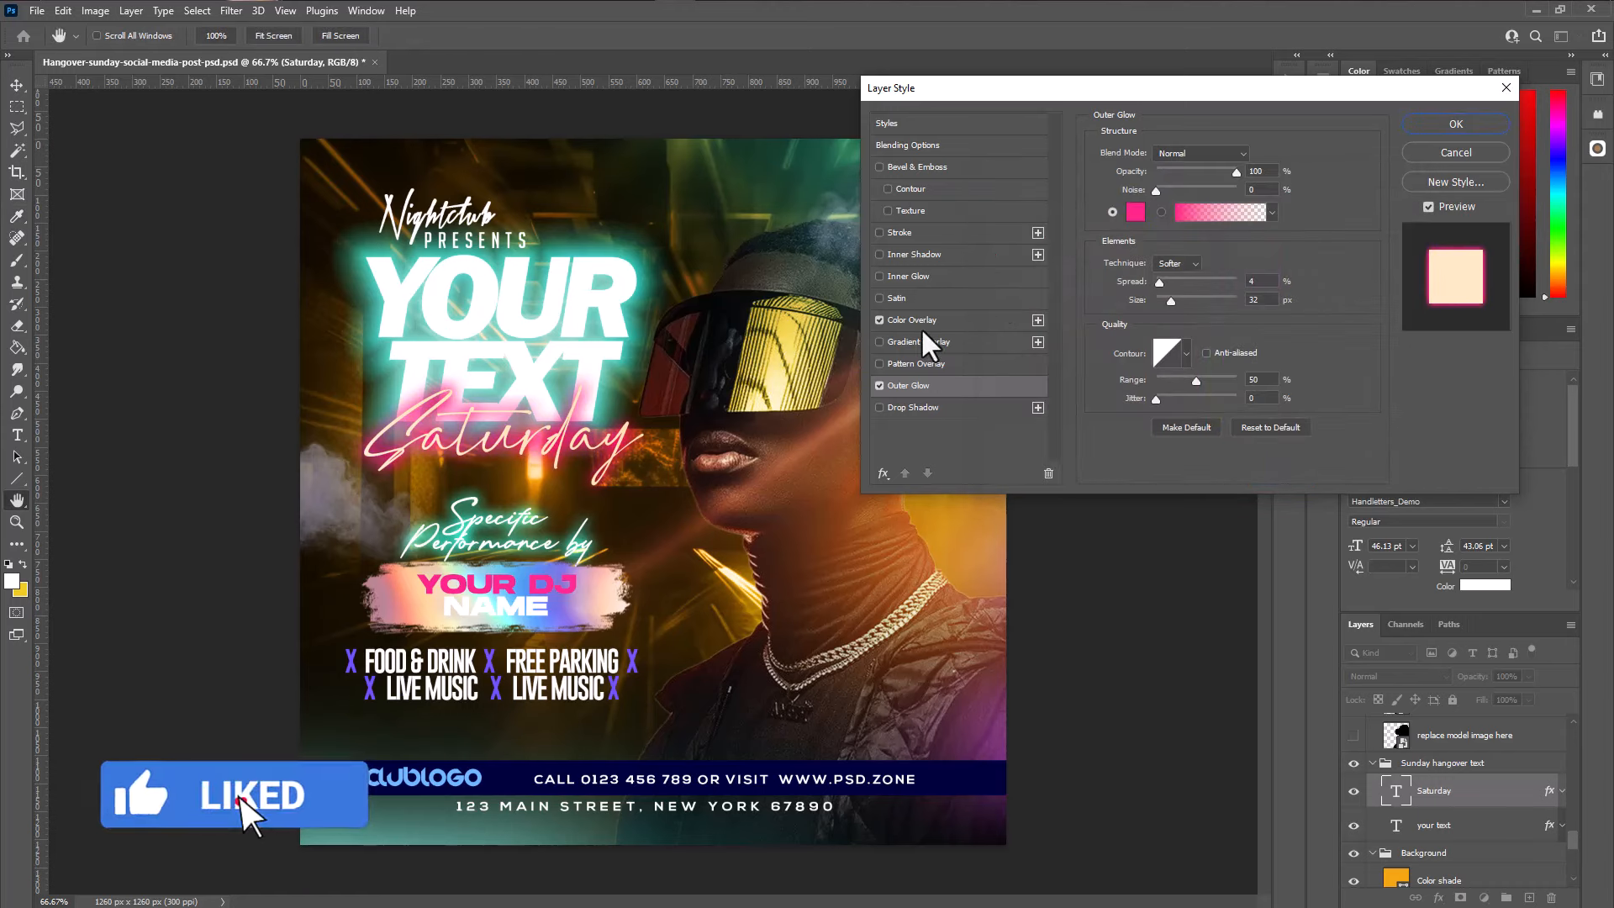
Try Color Overlay colours f80a53, f80ae4, 0af890 and f4f9f7 on the Saturday text, and discard the layer style changes
{"action": "left_click", "coordinate": [1017, 313]}
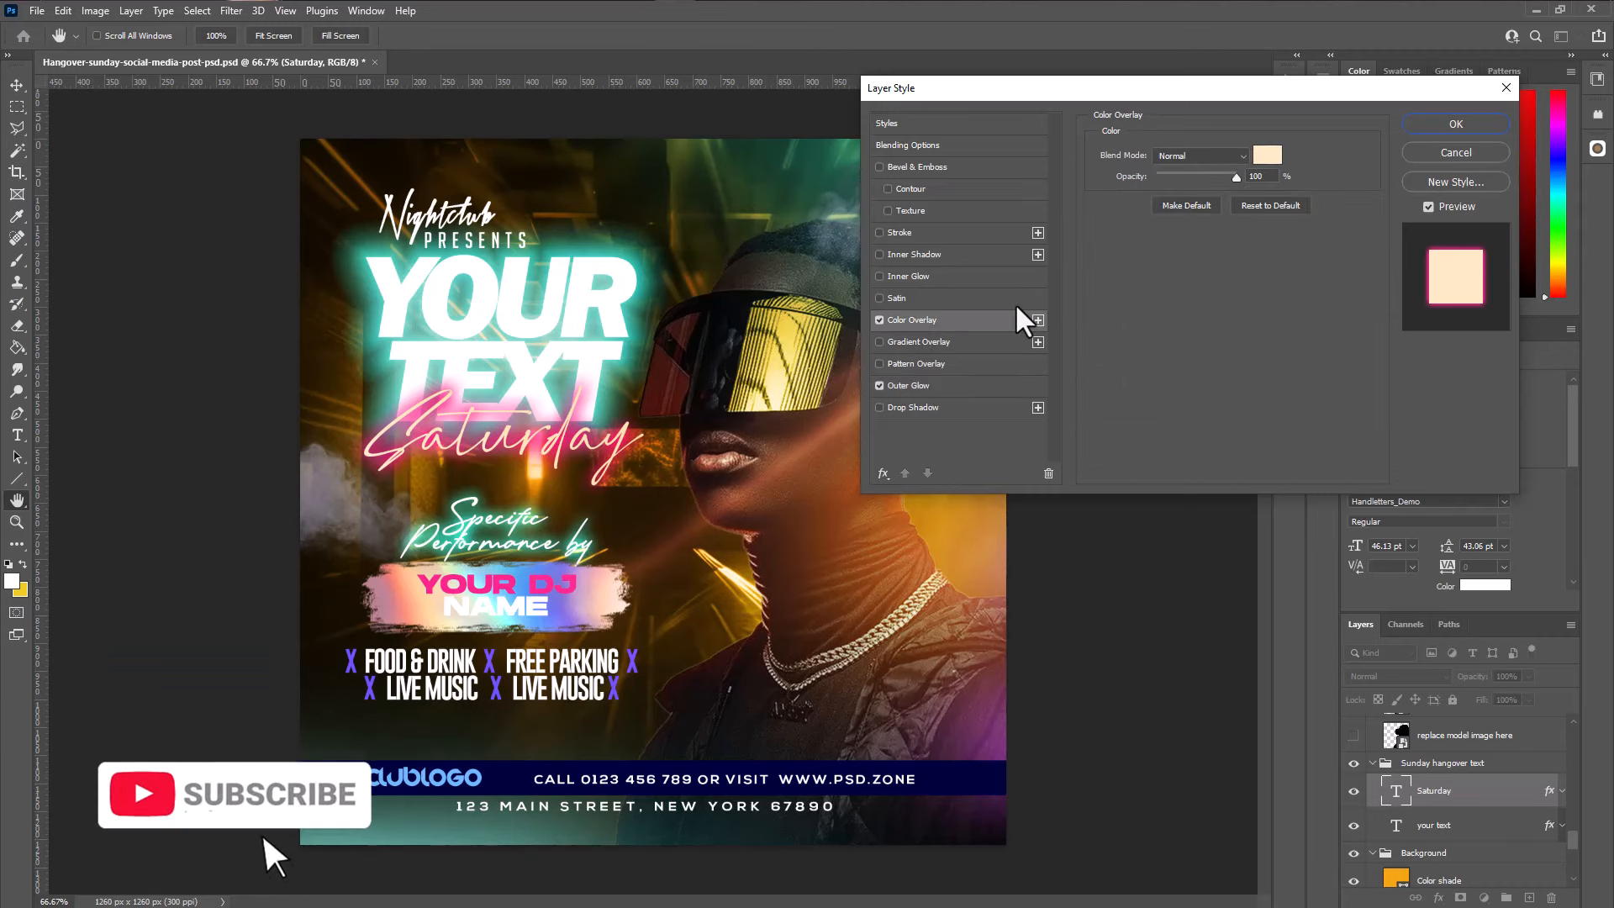
{"action": "left_click", "coordinate": [1268, 155]}
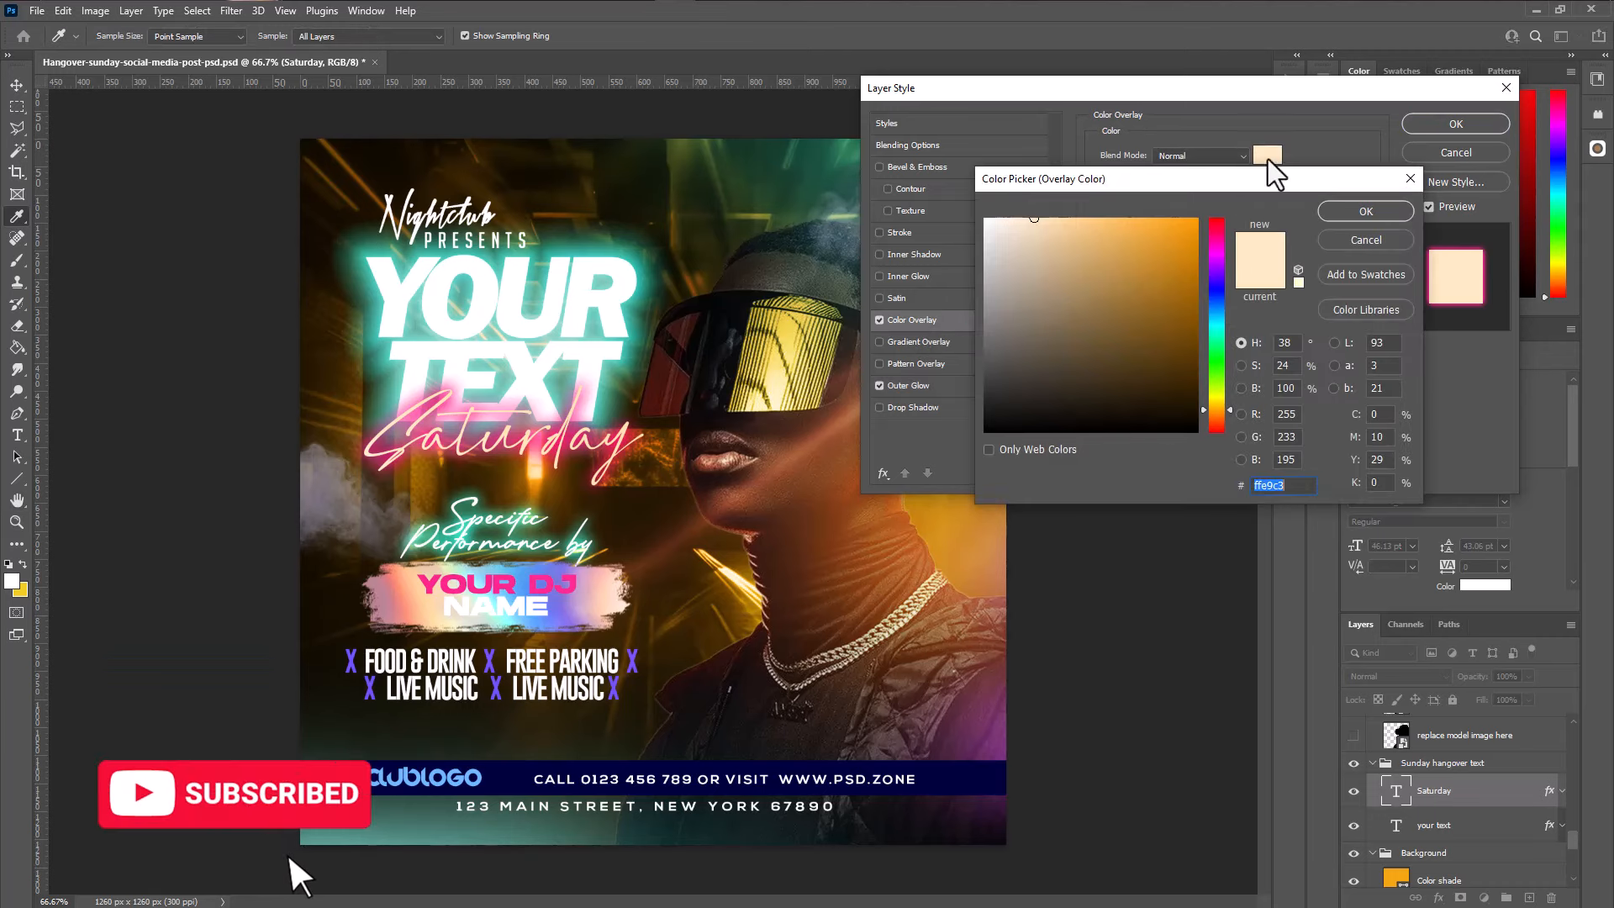
{"action": "left_click", "coordinate": [1216, 227]}
{"action": "left_click", "coordinate": [1191, 225]}
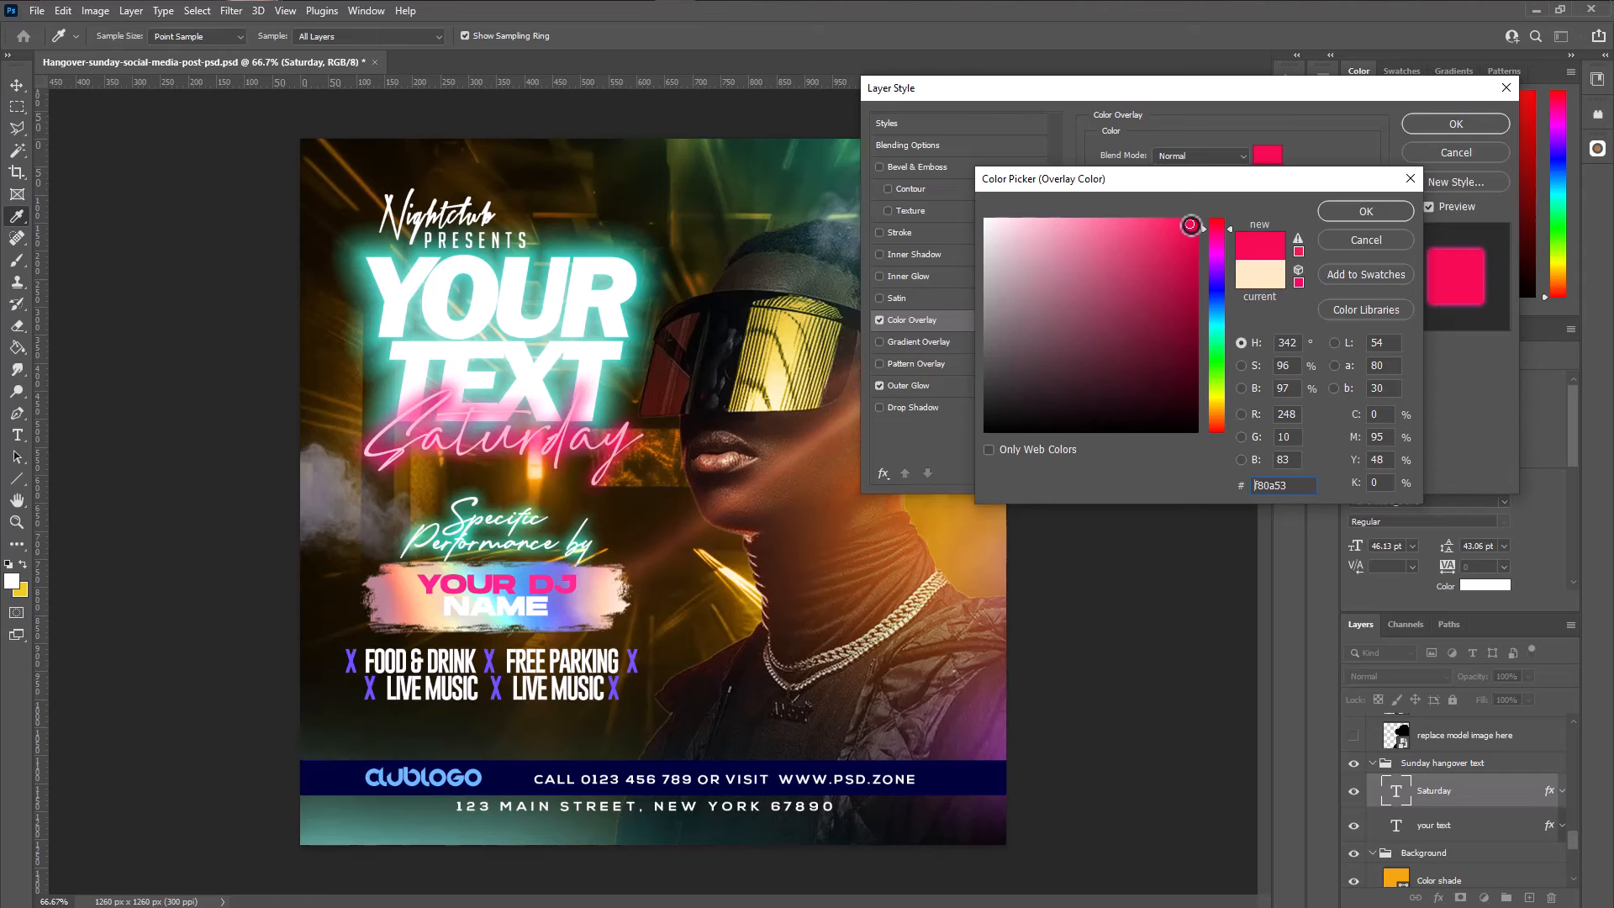
{"action": "left_click", "coordinate": [1221, 251]}
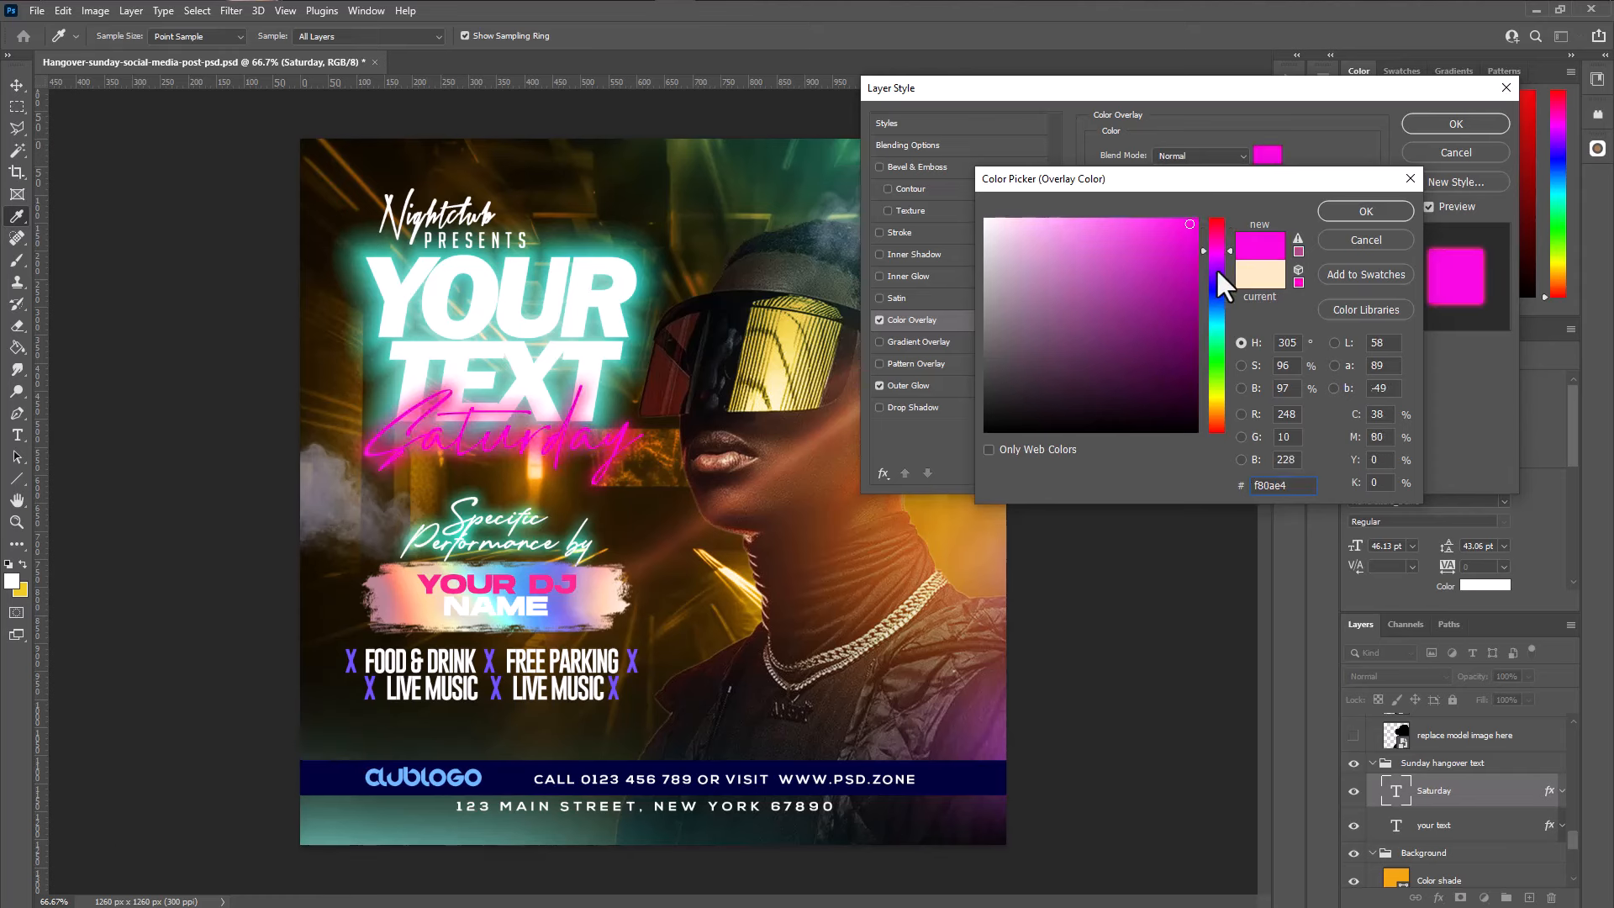
{"action": "left_click_drag", "start_coordinate": [1216, 267], "coordinate": [1214, 339]}
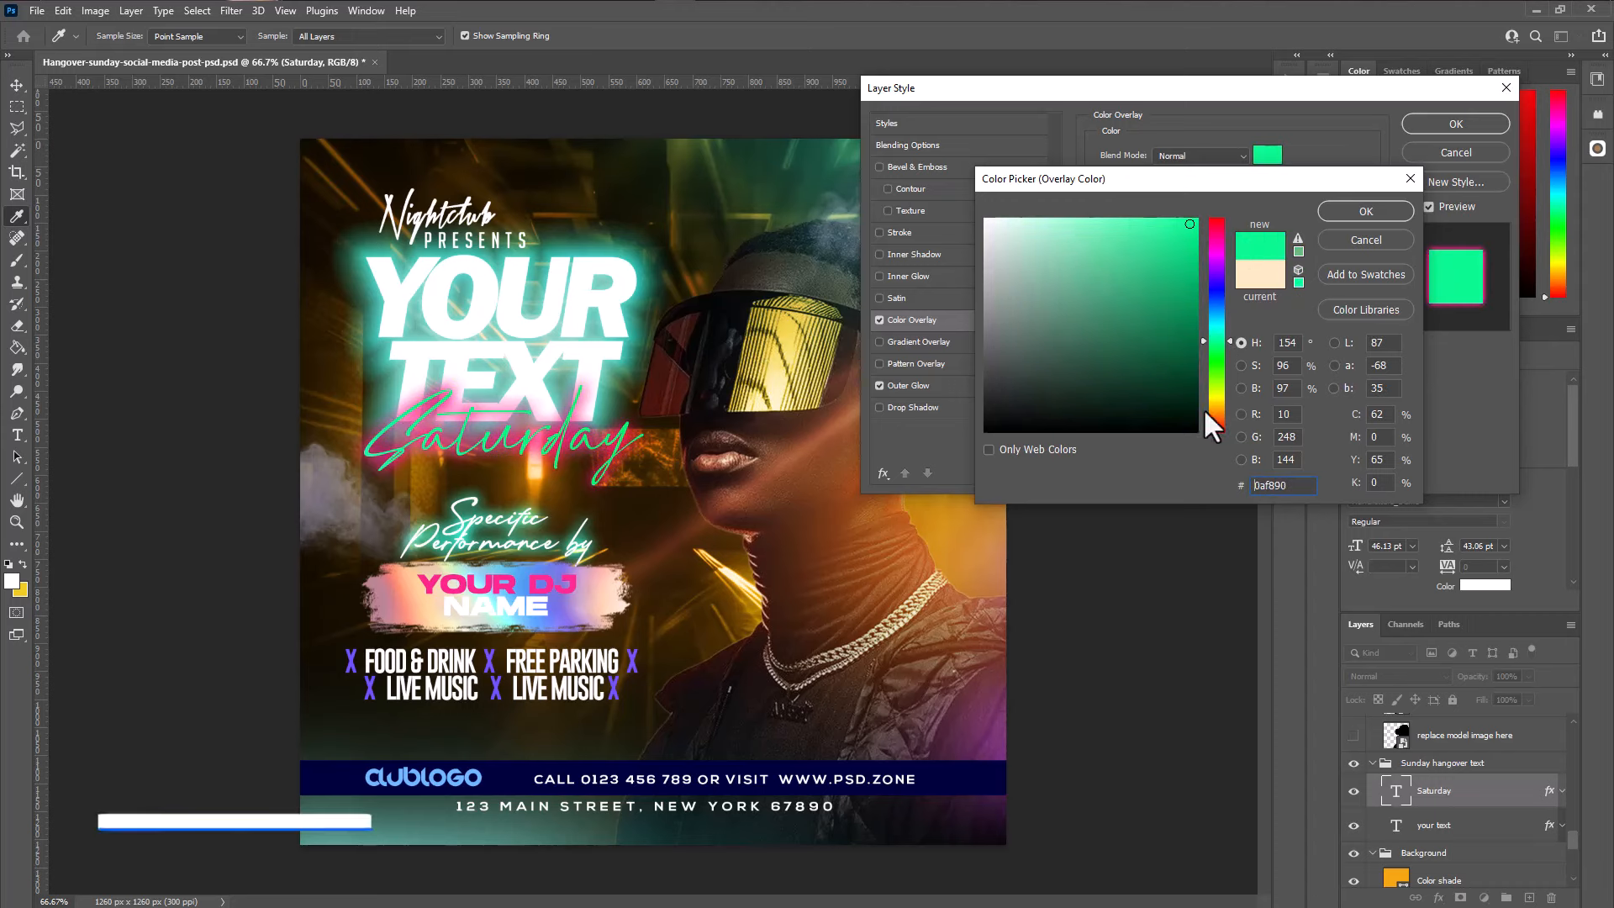
{"action": "left_click", "coordinate": [989, 223]}
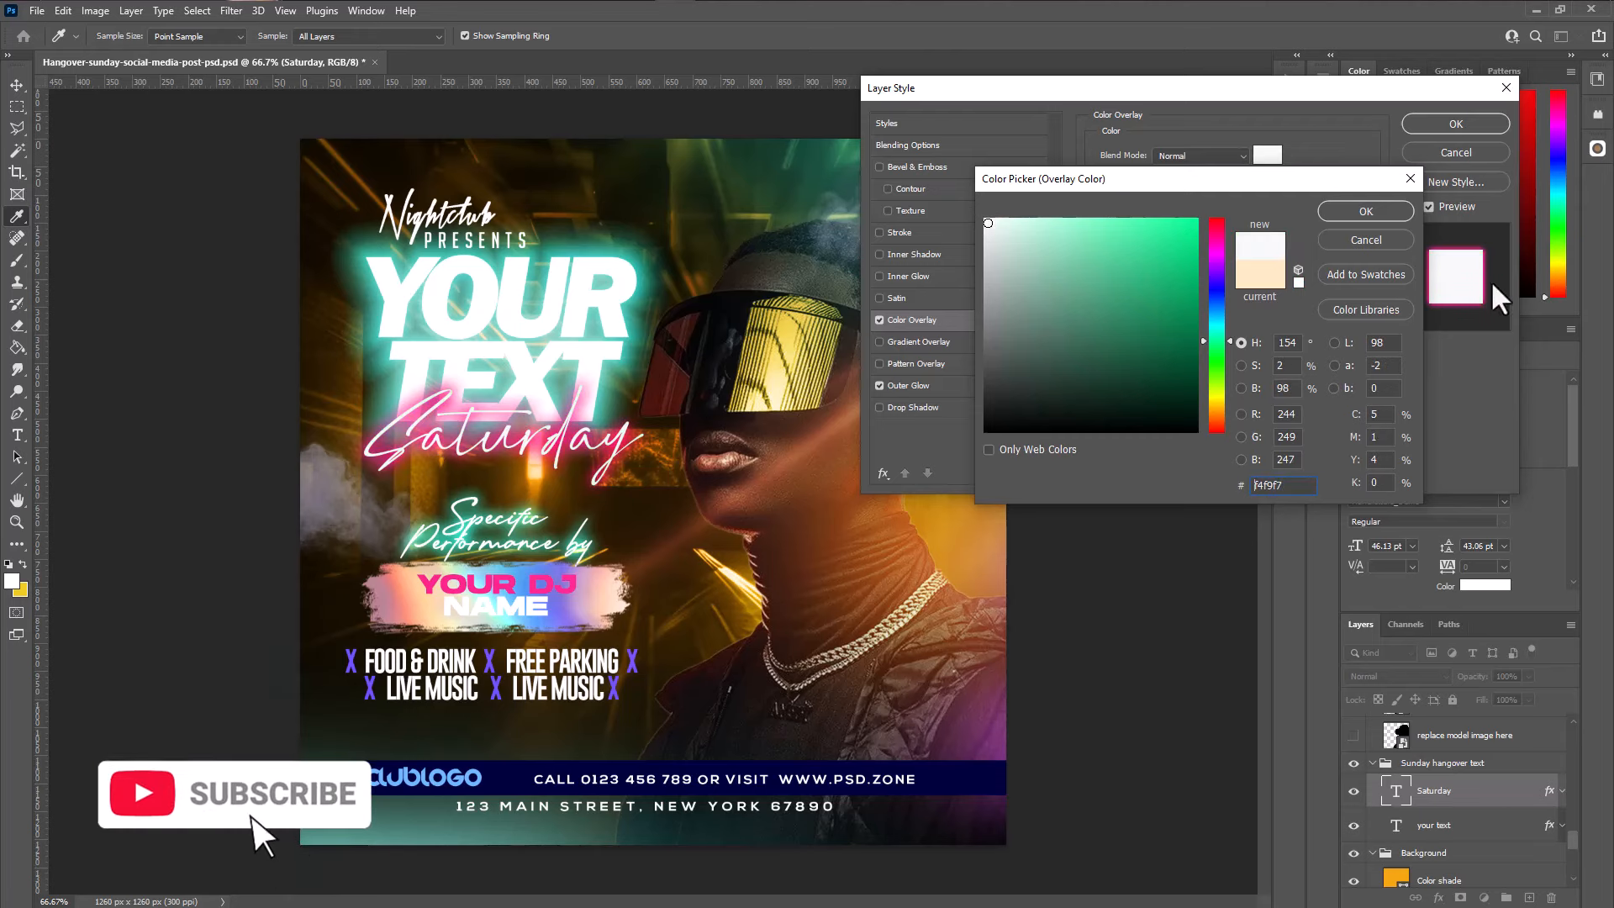
{"action": "left_click", "coordinate": [1366, 239]}
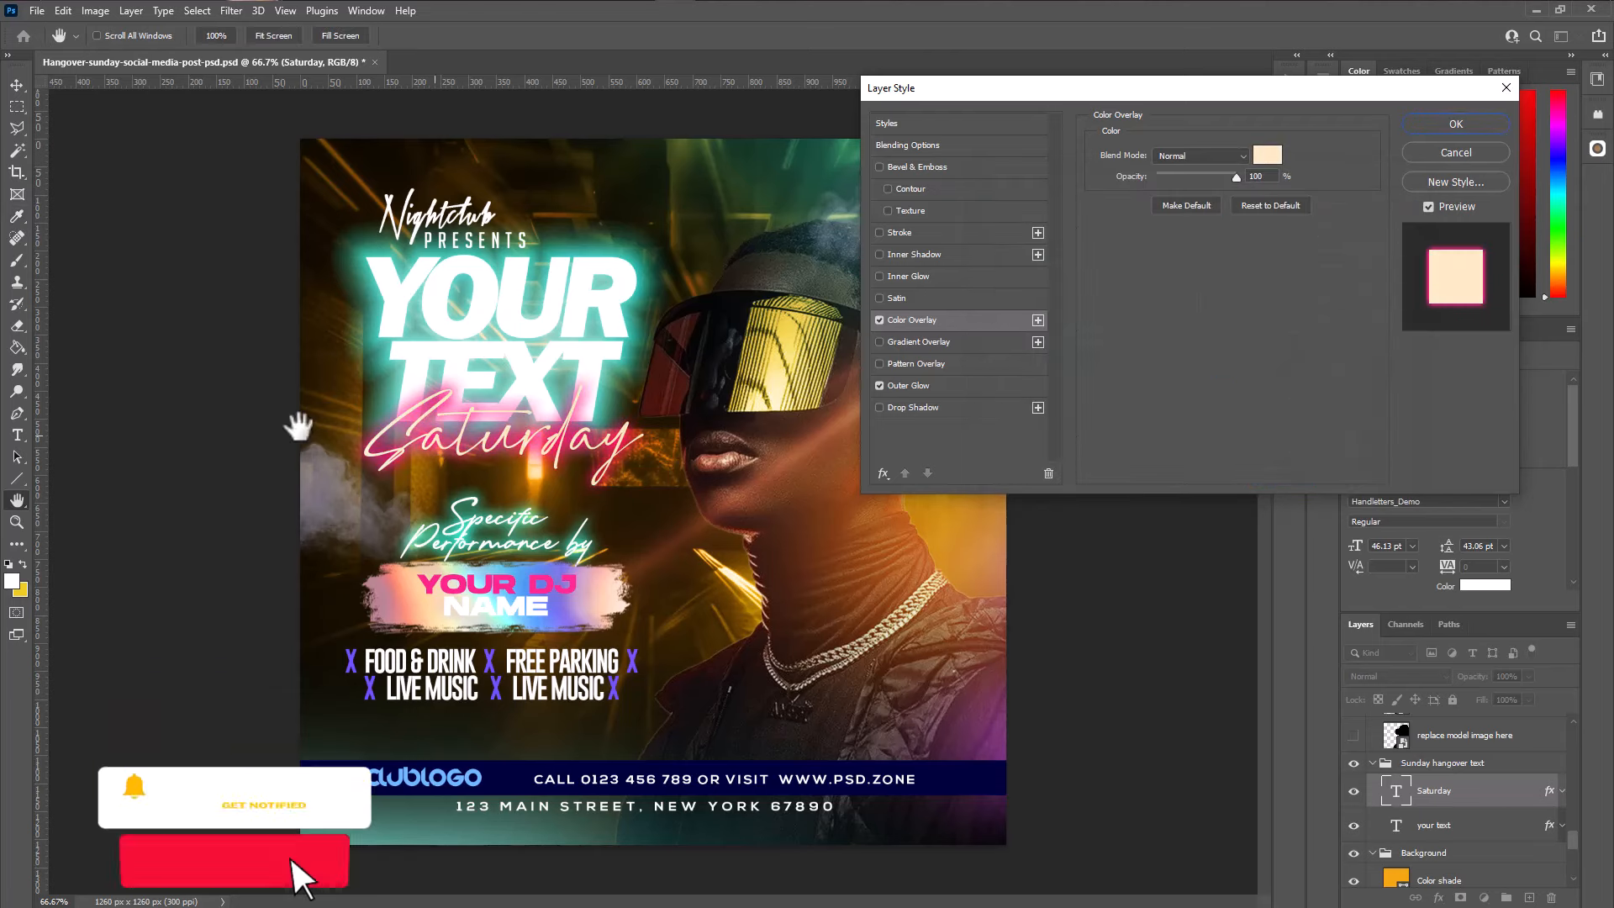
{"action": "left_click", "coordinate": [1464, 157]}
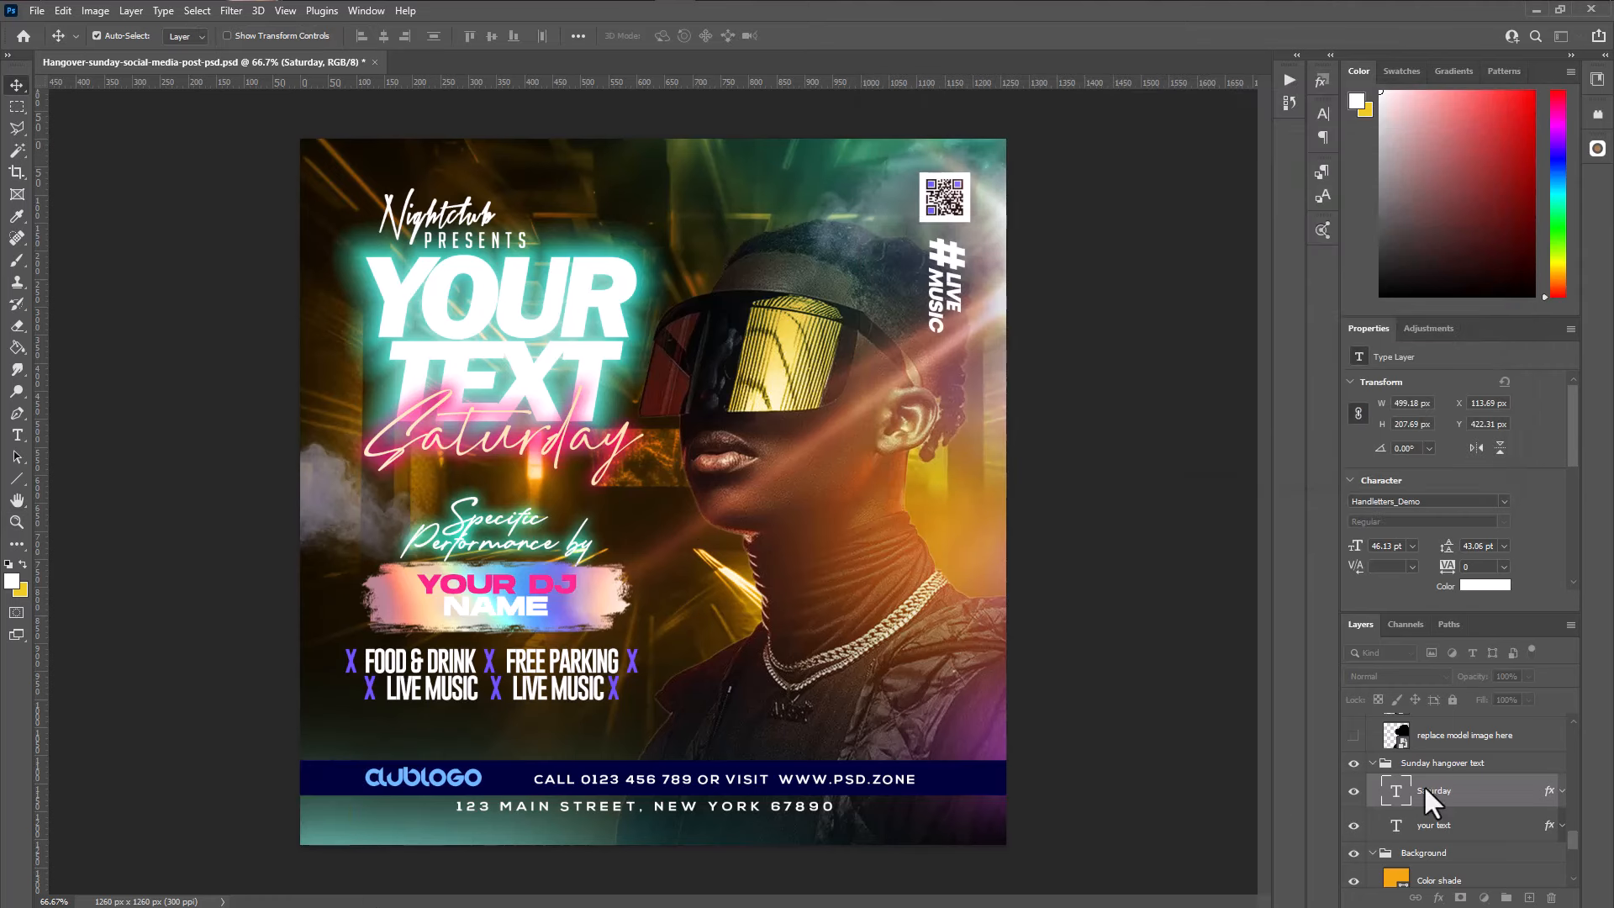
Try fill colours f9f9fc, fa0023, fa00f1 and fa0c00 on the bar behind the contact line, and discard the change
{"action": "scroll", "coordinate": [1482, 875], "scroll_direction": "down", "scroll_amount": 6}
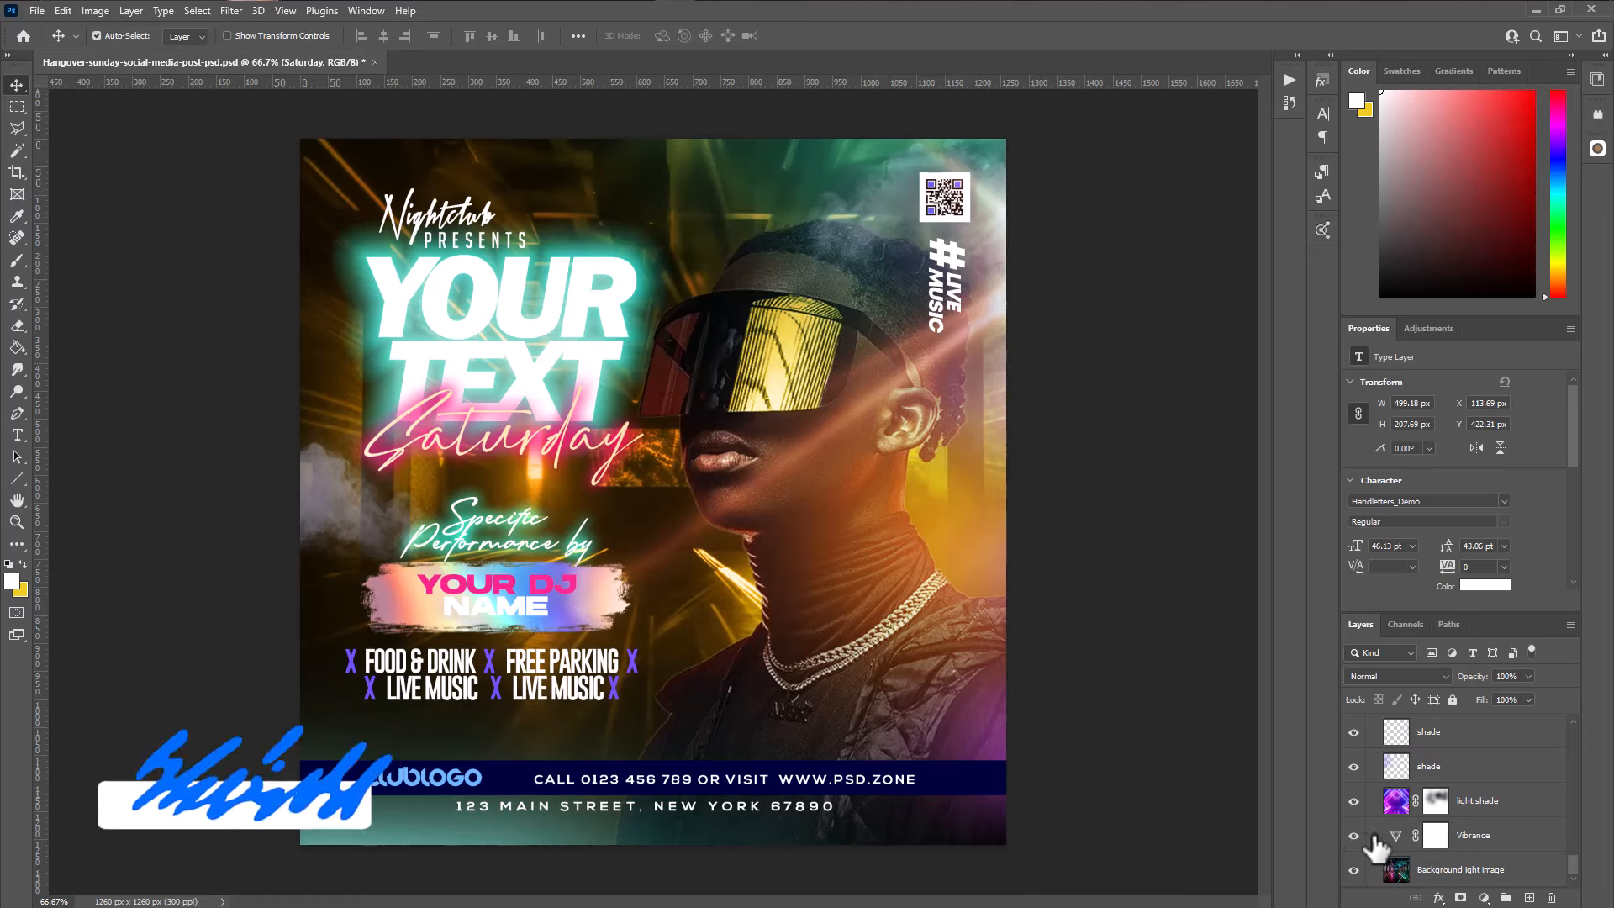
{"action": "left_click", "coordinate": [958, 788]}
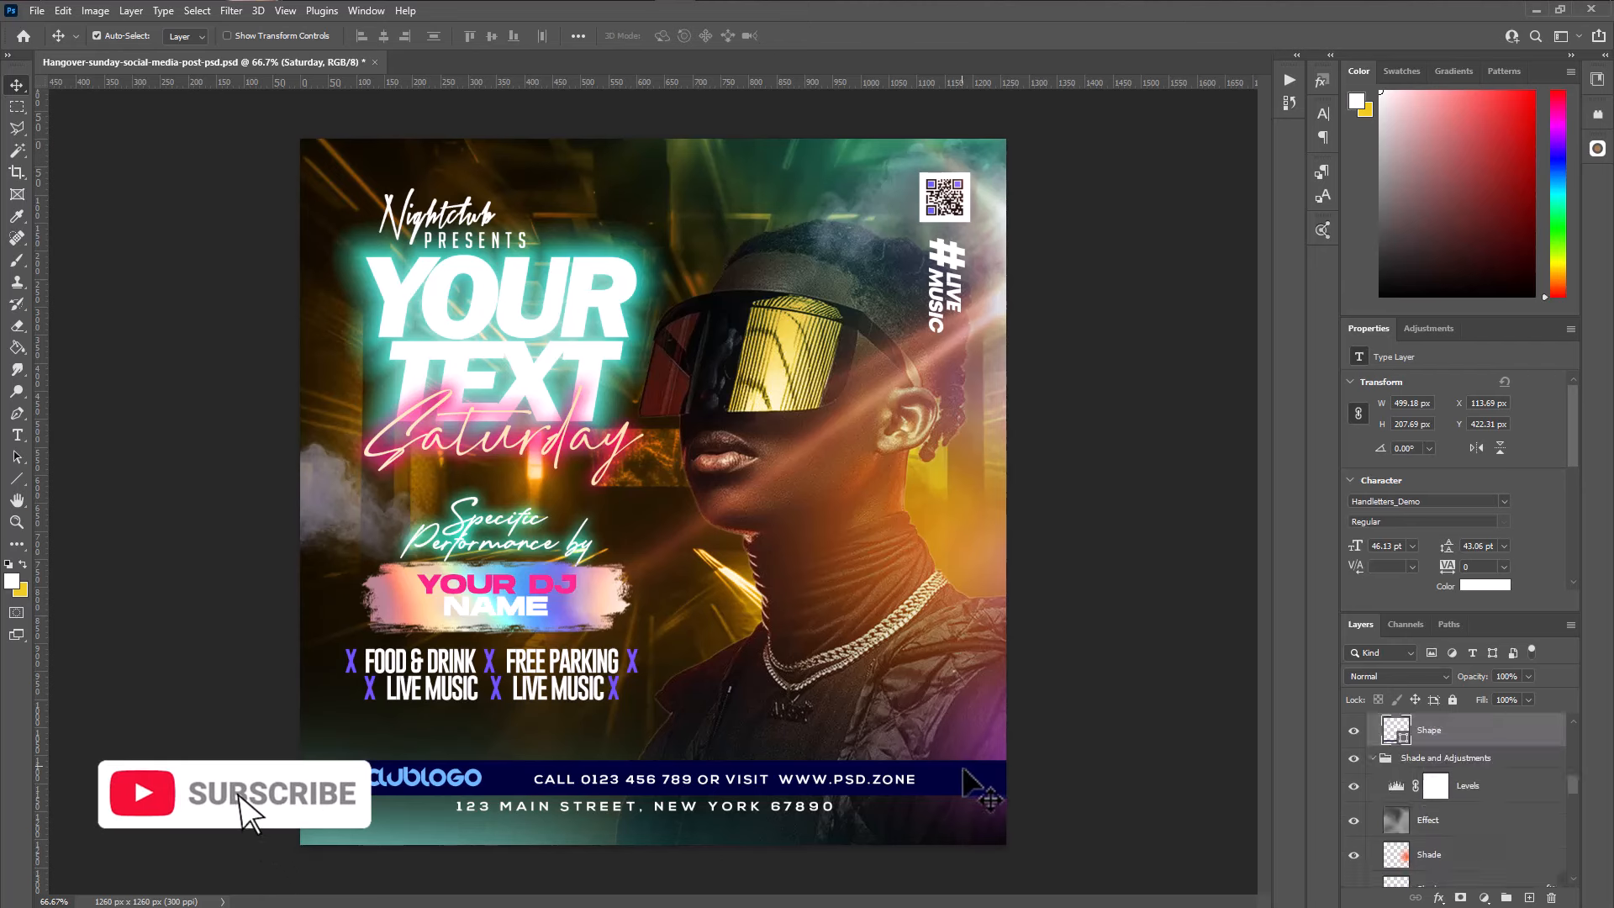
{"action": "left_click", "coordinate": [1354, 736]}
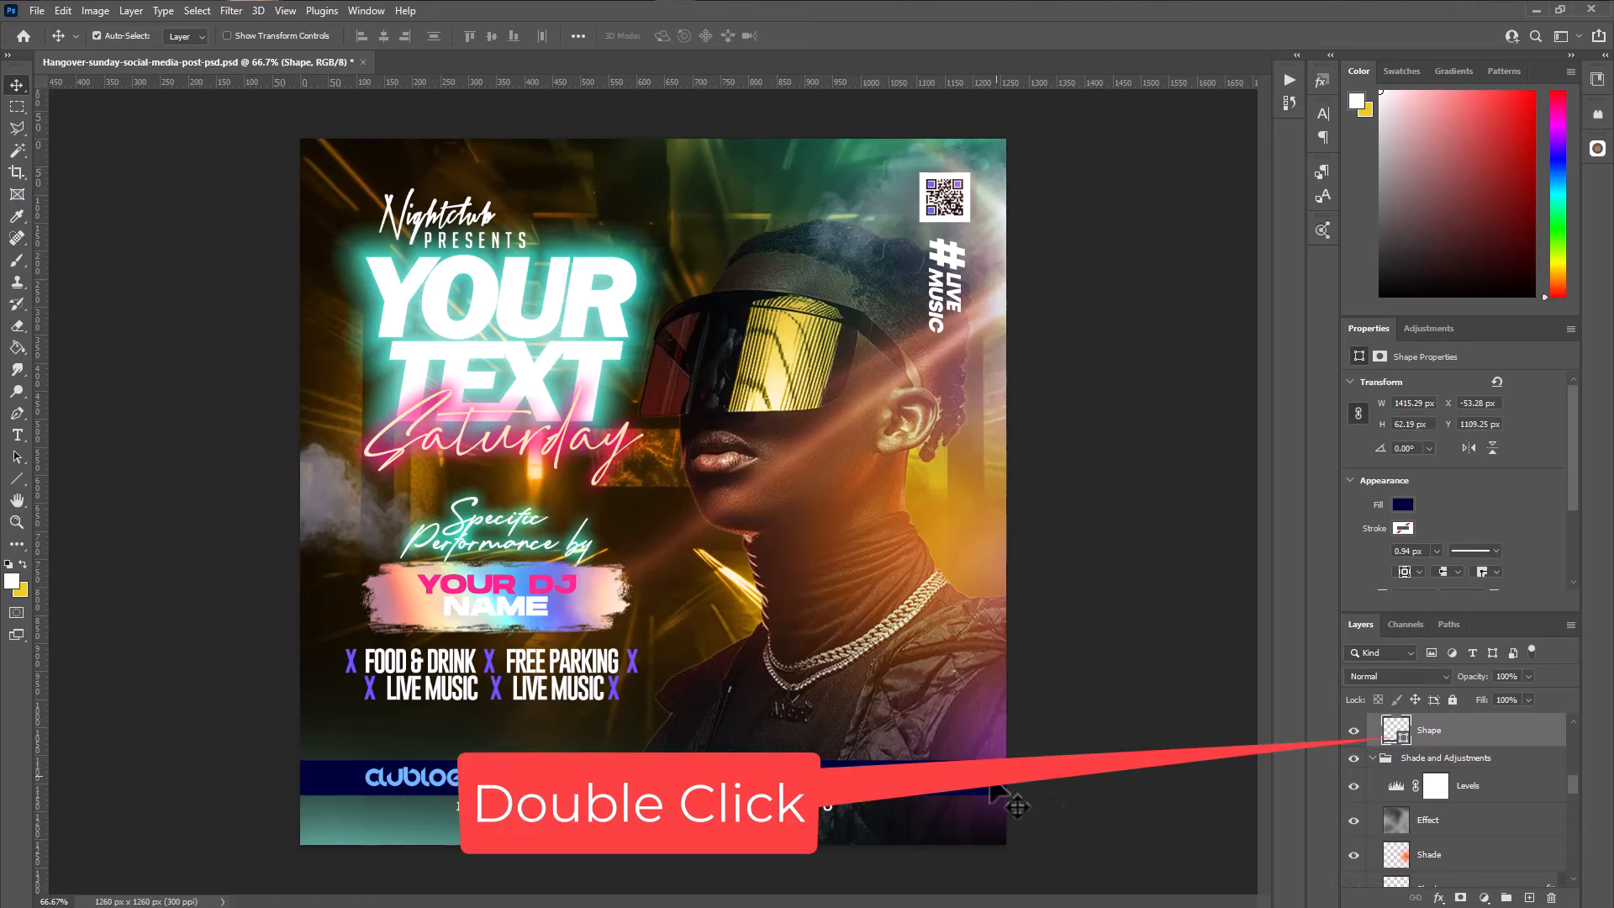
{"action": "double_click", "coordinate": [1397, 730]}
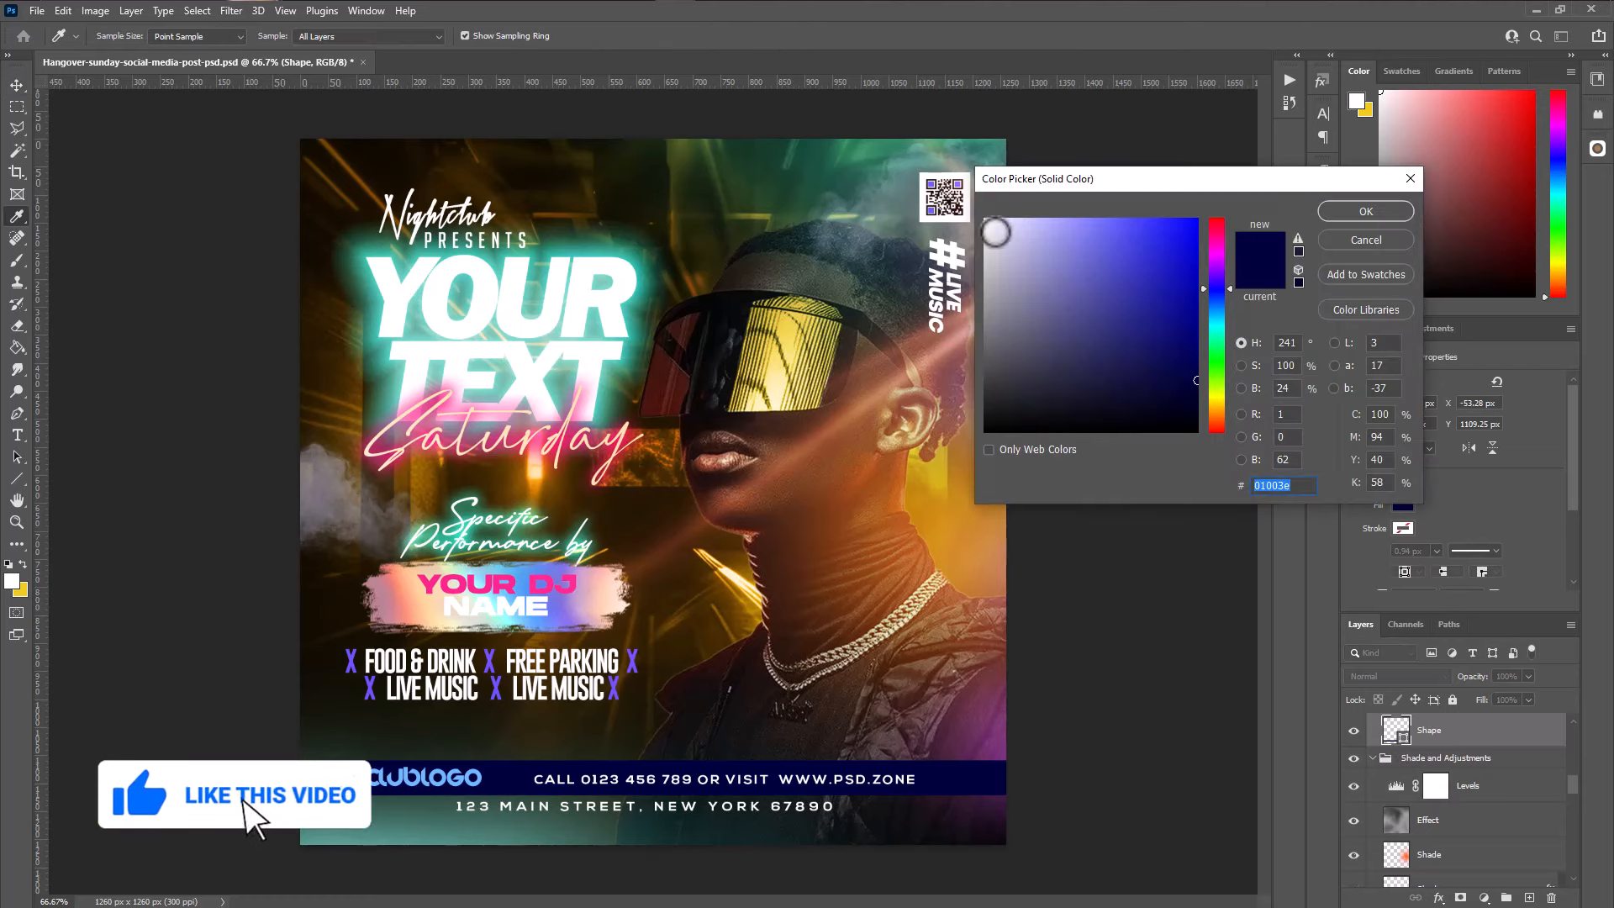
{"action": "left_click_drag", "start_coordinate": [997, 233], "coordinate": [987, 221]}
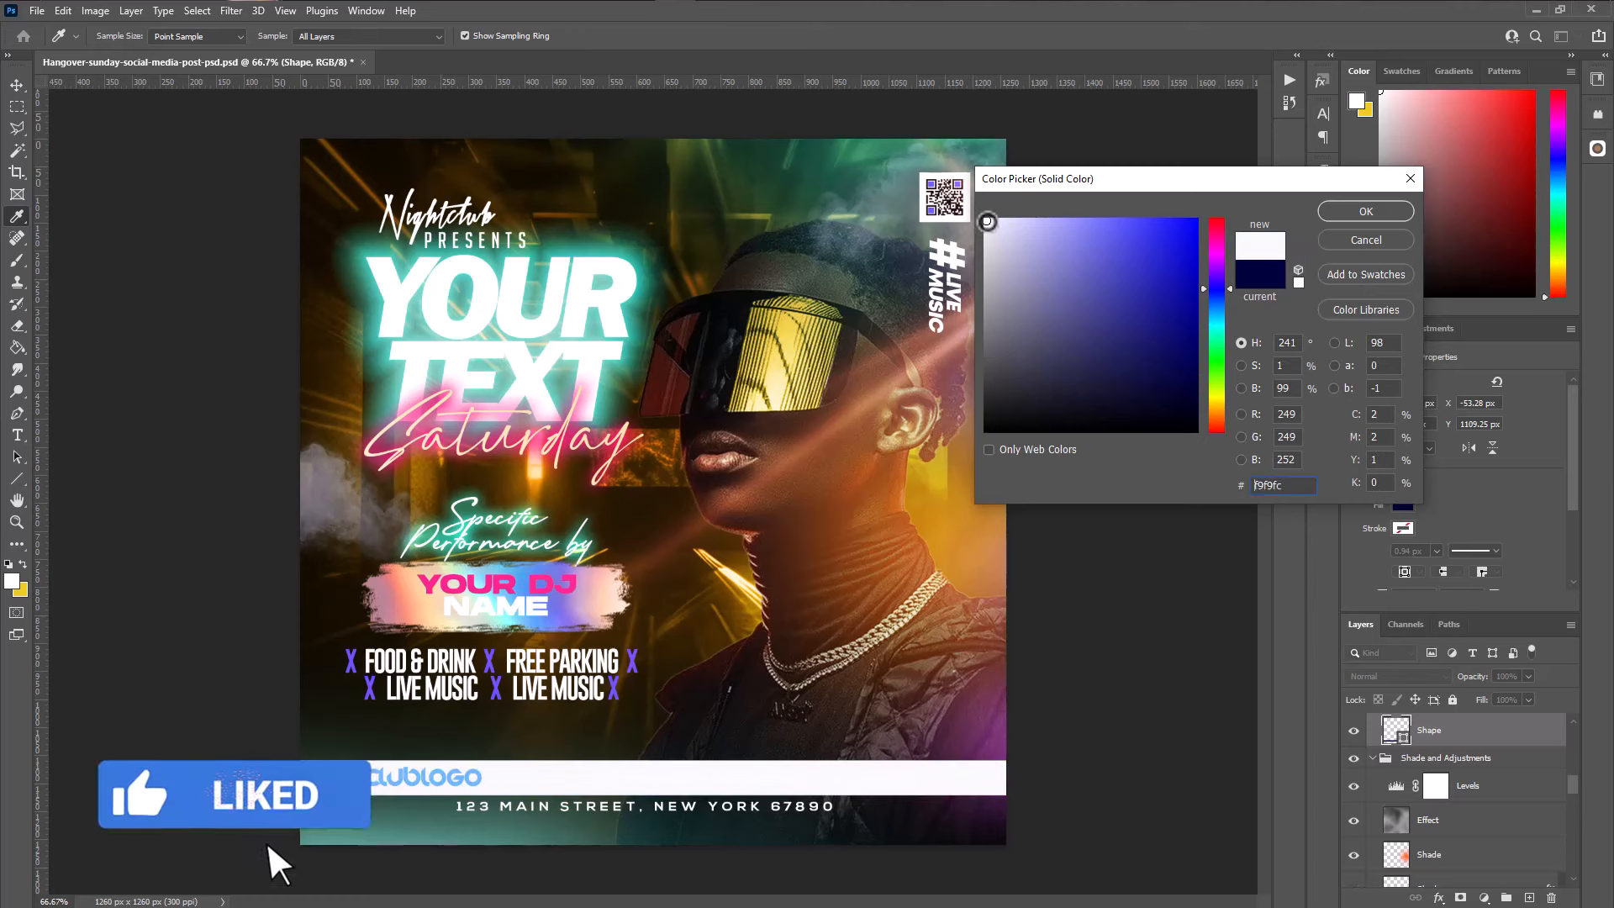
{"action": "left_click", "coordinate": [1220, 222]}
{"action": "left_click", "coordinate": [1197, 223]}
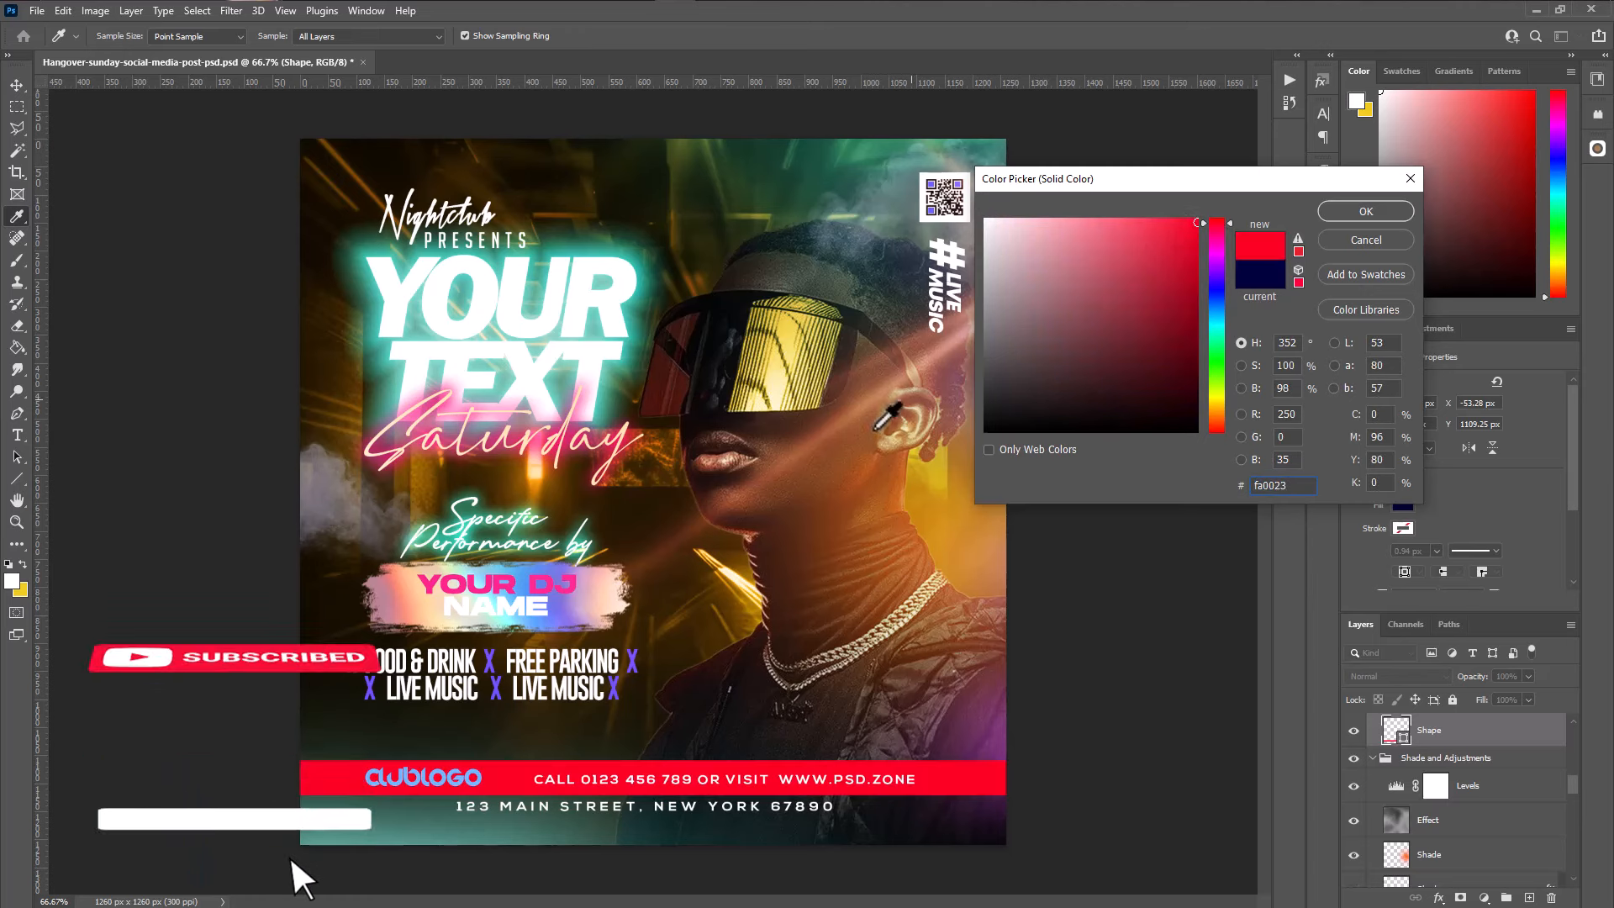
{"action": "left_click", "coordinate": [1214, 252]}
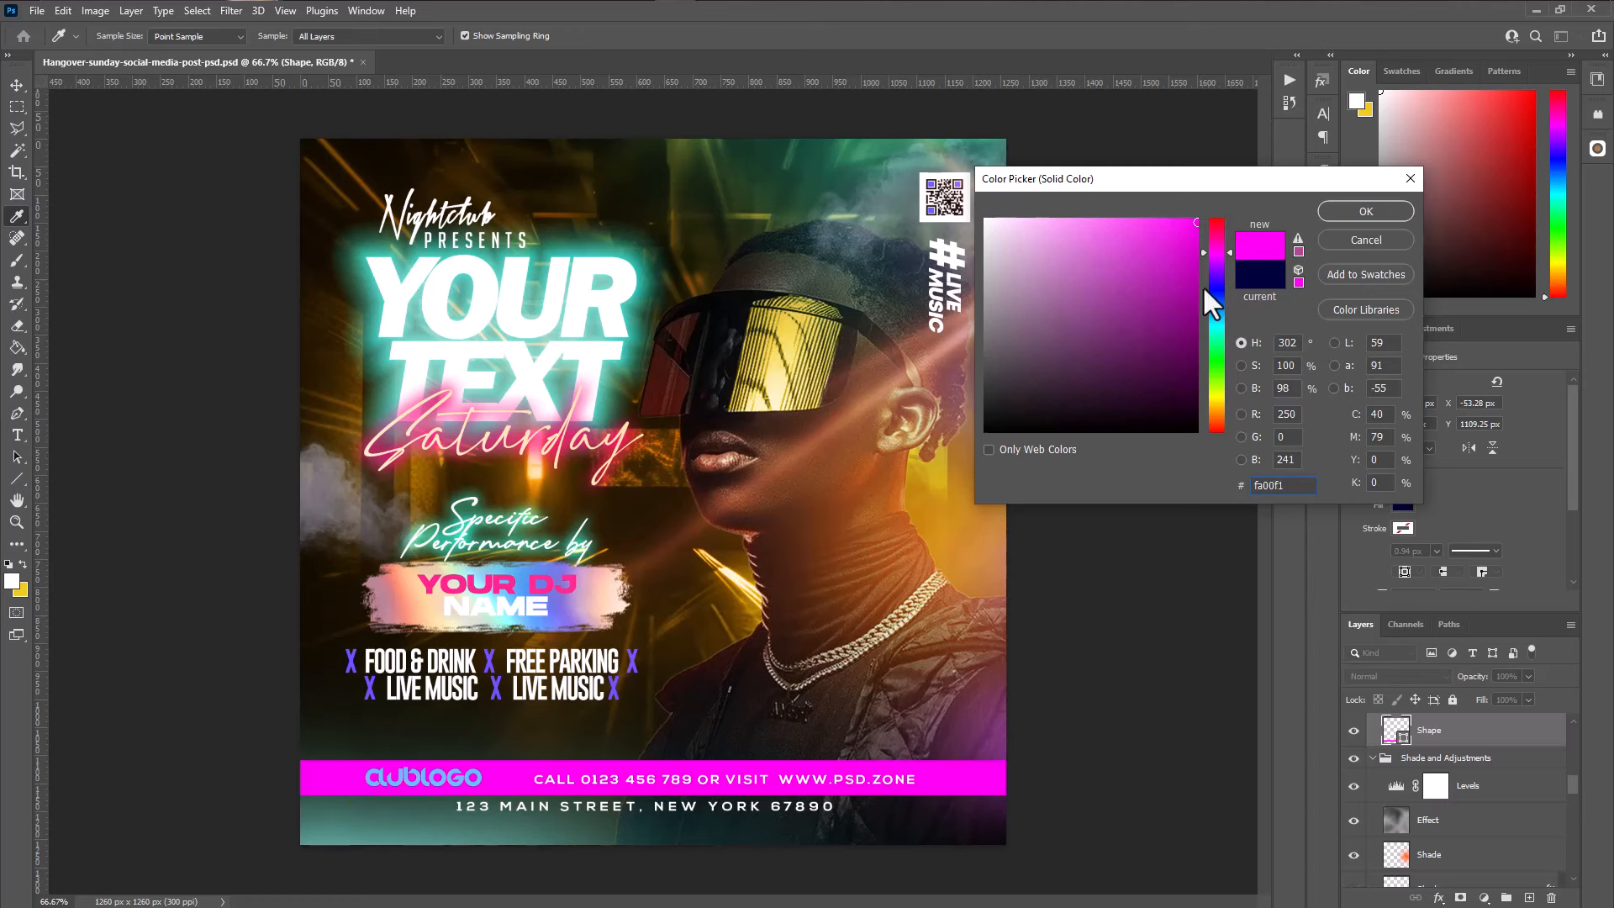
{"action": "left_click_drag", "start_coordinate": [1212, 264], "coordinate": [1218, 431]}
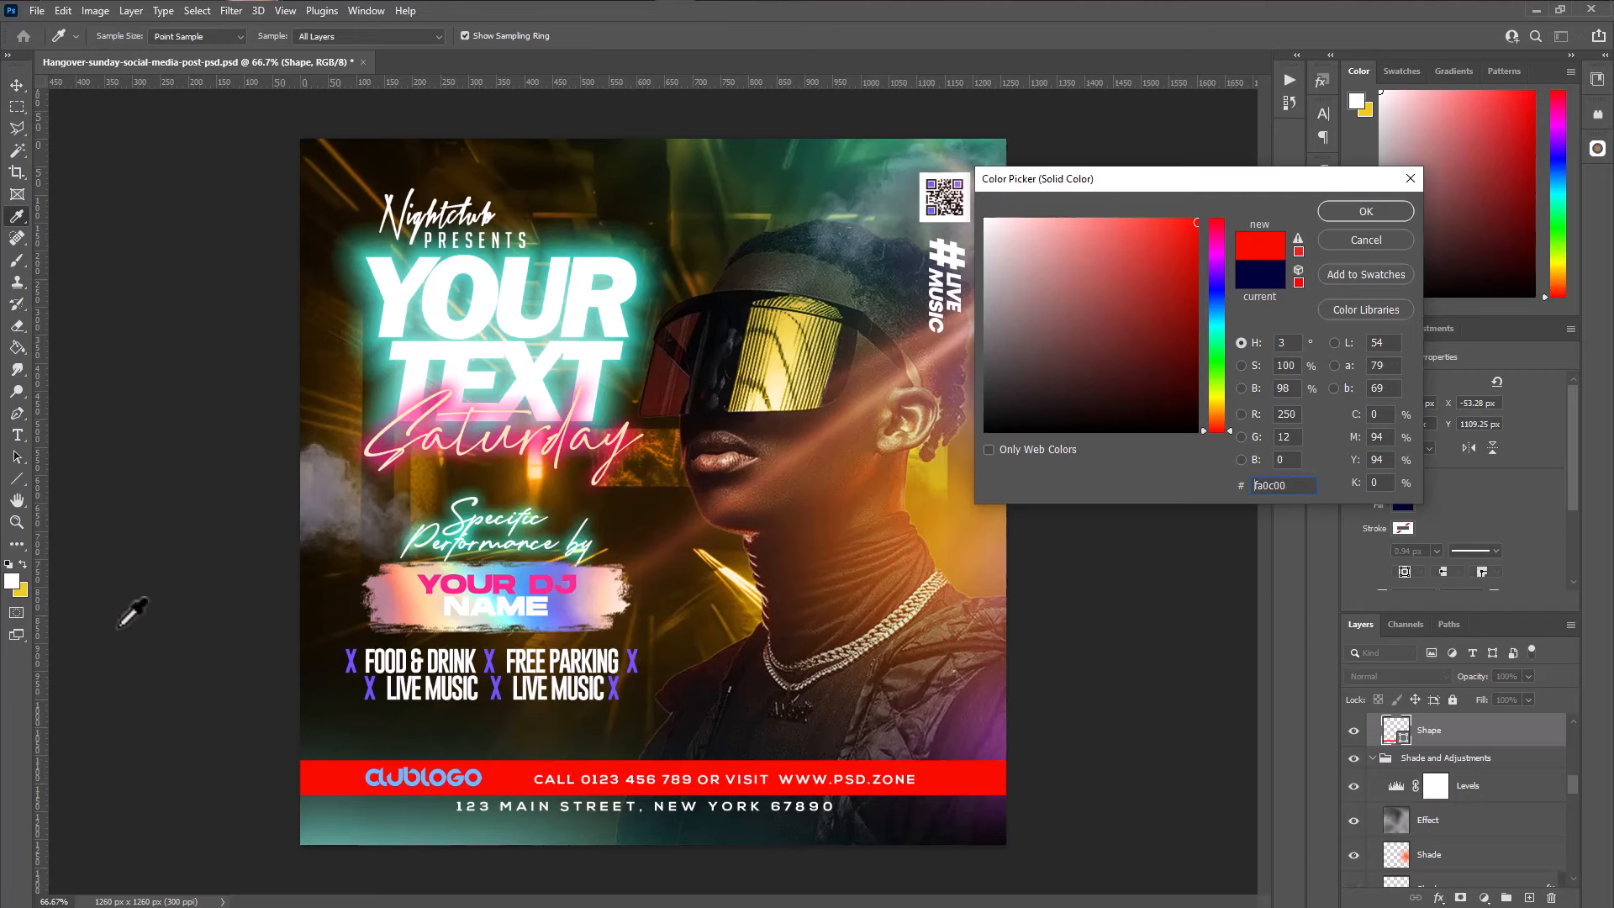
{"action": "left_click", "coordinate": [1384, 240]}
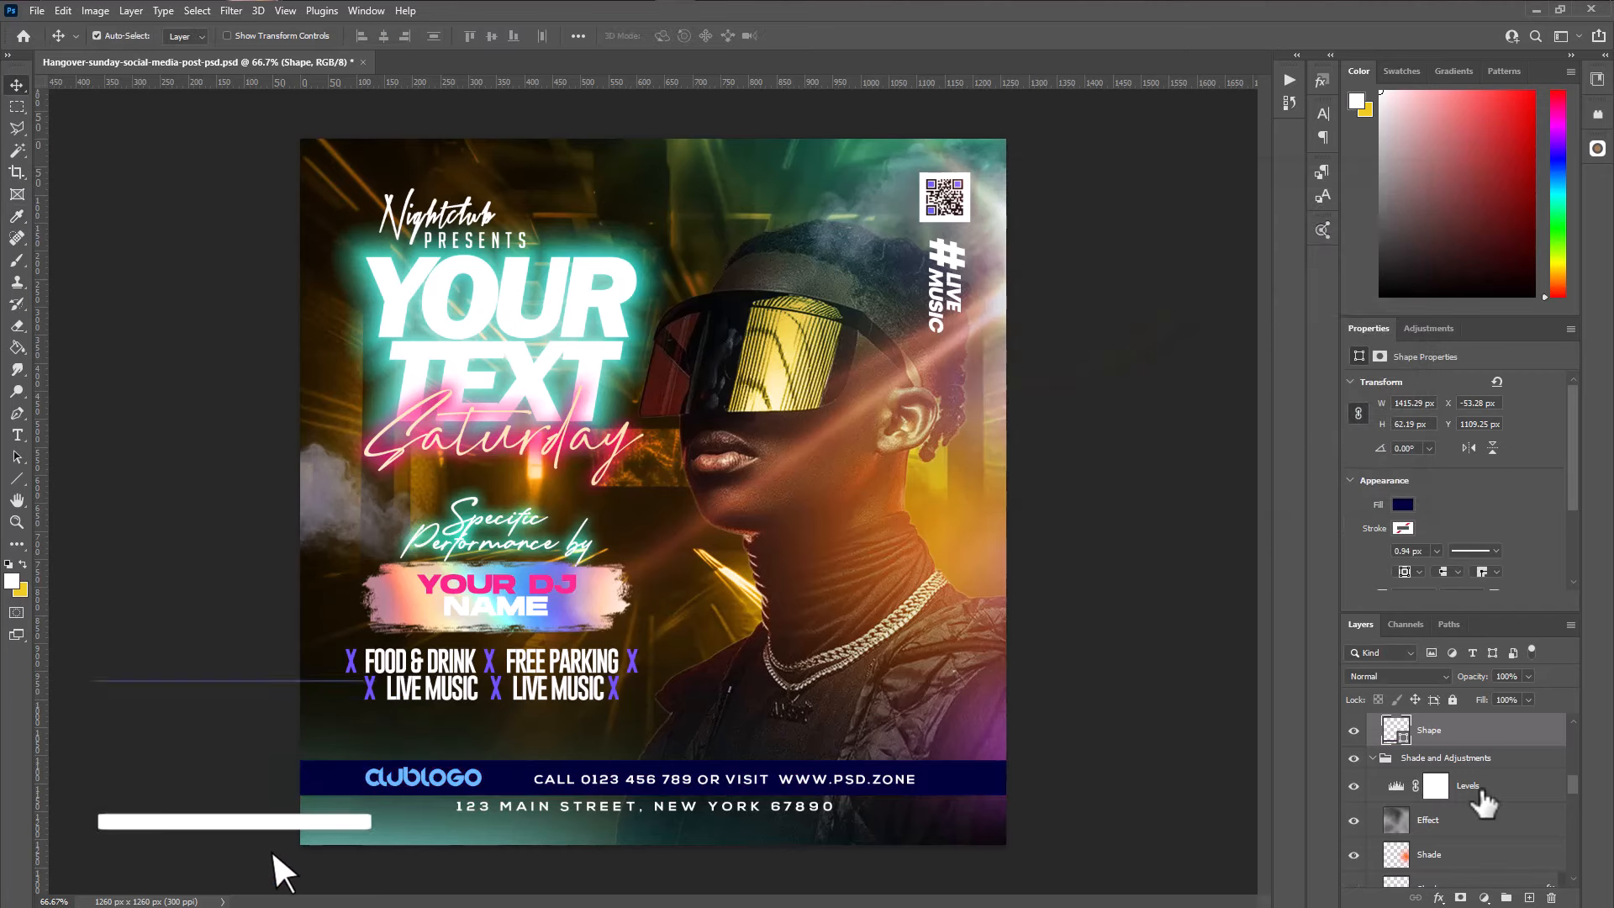
Expand the Replace Qr code here group and hide and reshow its QR Code layer to identify what it controls
{"action": "scroll", "coordinate": [1487, 795], "scroll_direction": "up", "scroll_amount": 5}
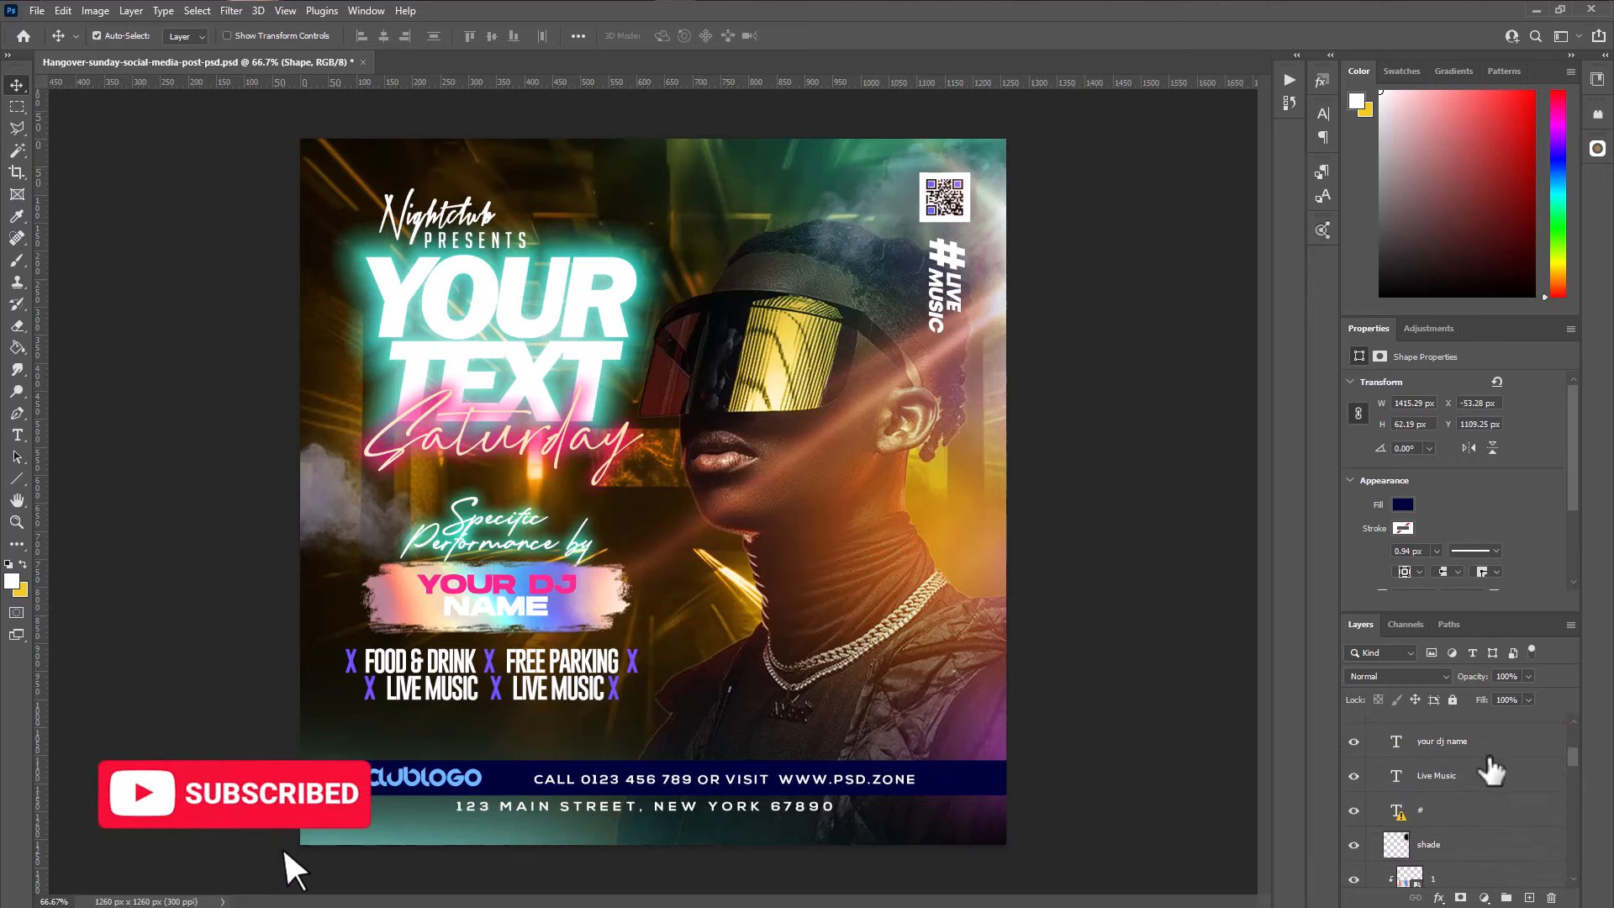
{"action": "left_click", "coordinate": [950, 200]}
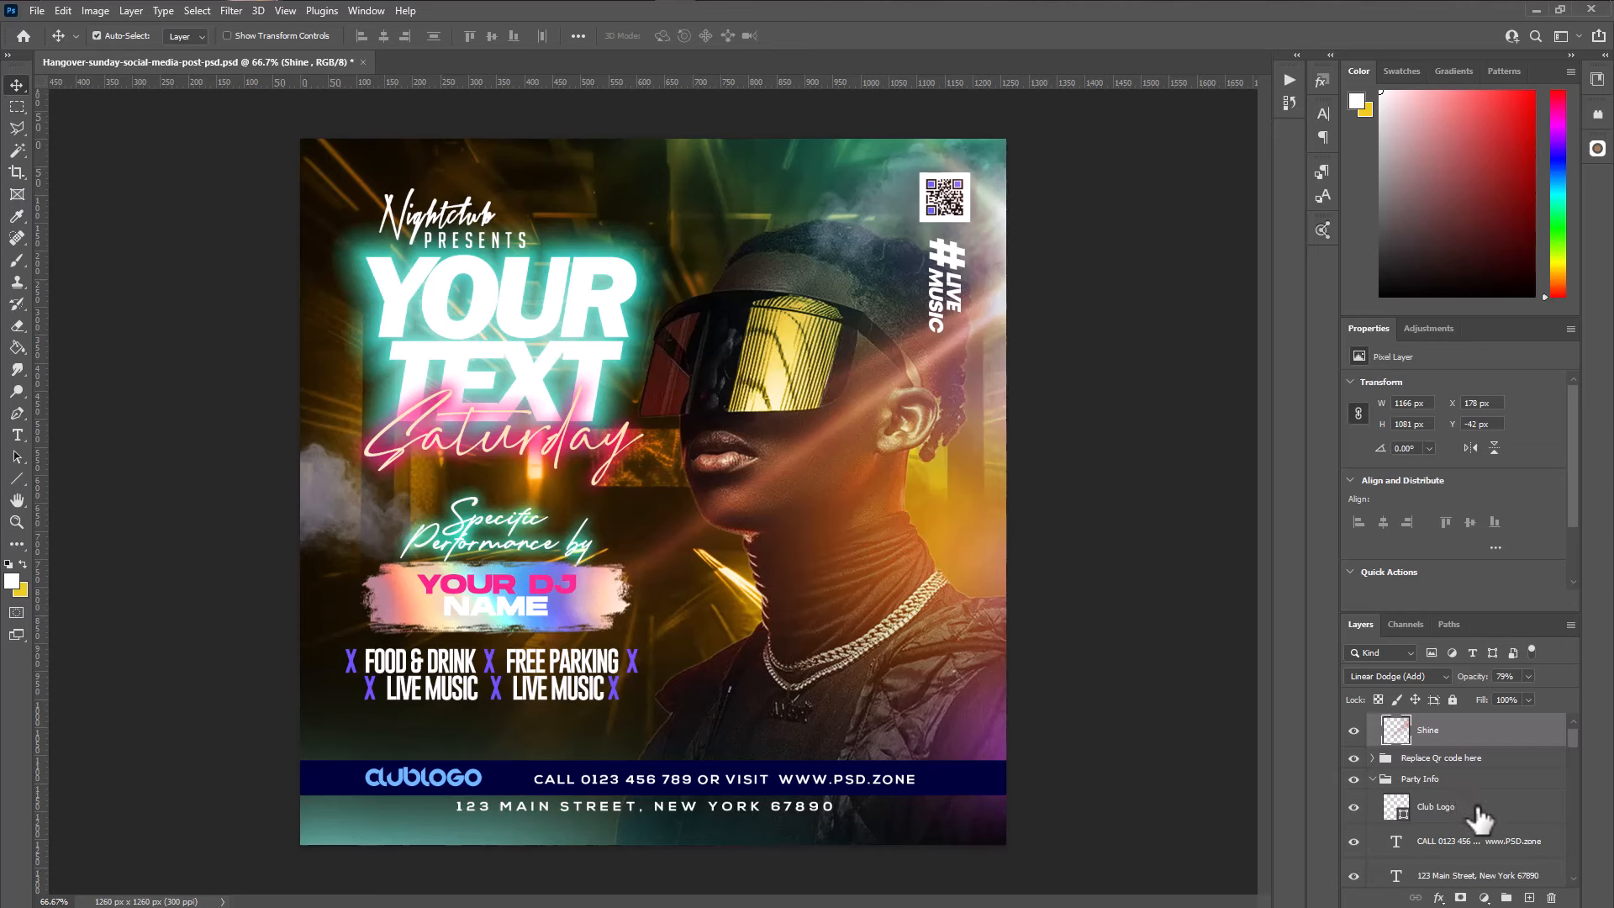
{"action": "scroll", "coordinate": [1511, 805], "scroll_direction": "up", "scroll_amount": 1}
{"action": "left_click", "coordinate": [1455, 782]}
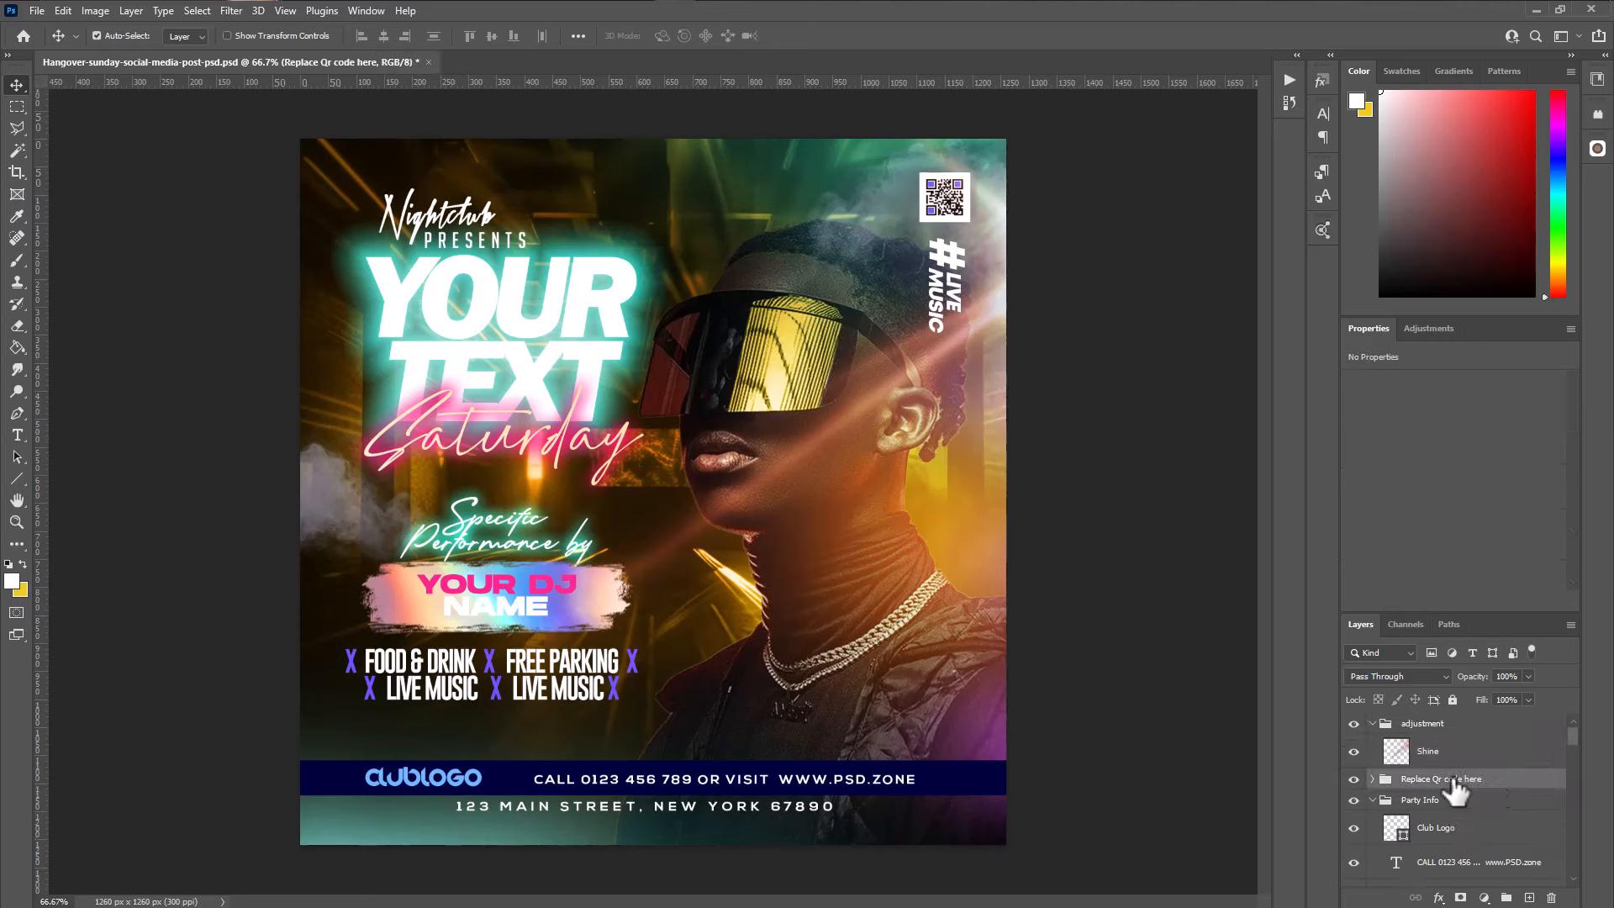
{"action": "left_click", "coordinate": [1372, 779]}
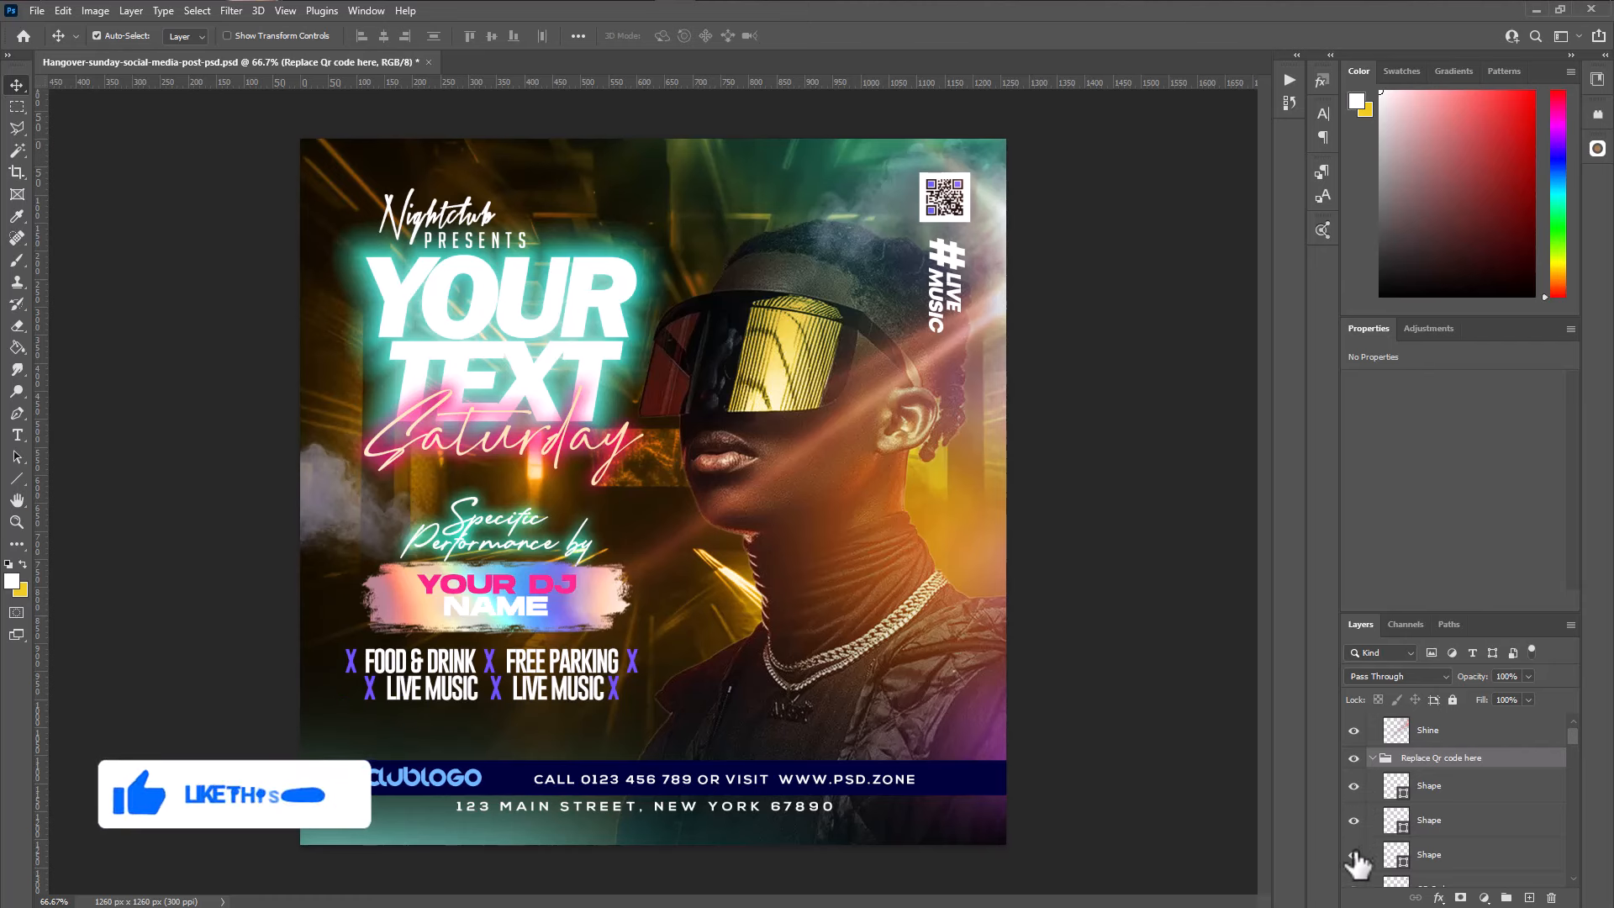
{"action": "scroll", "coordinate": [1358, 866], "scroll_direction": "down", "scroll_amount": 1}
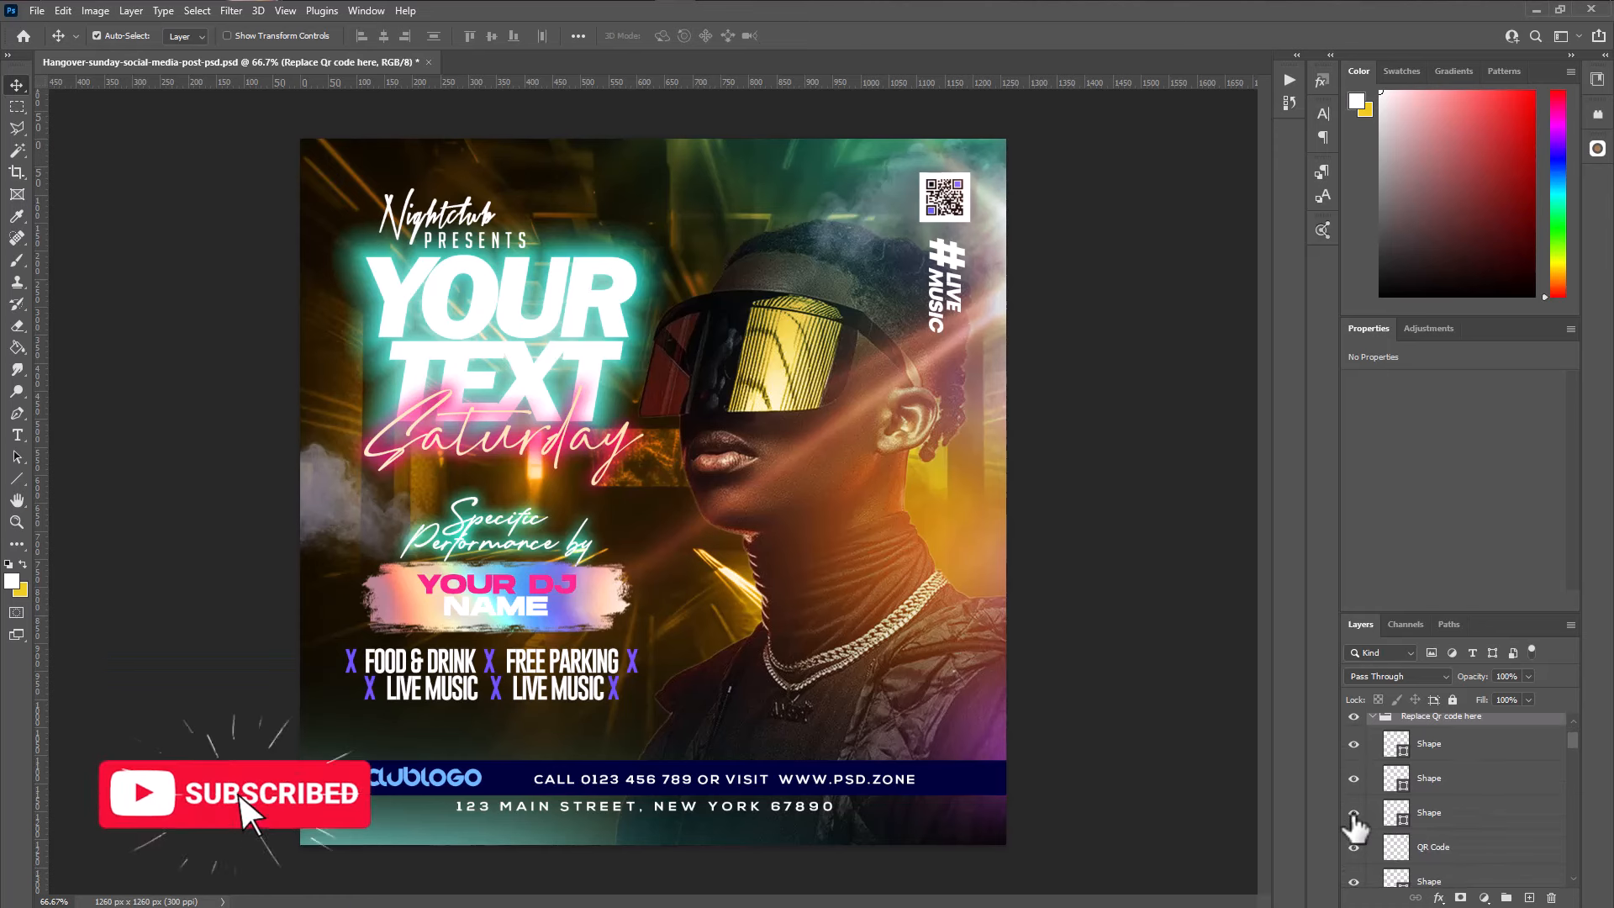
{"action": "left_click", "coordinate": [1355, 847]}
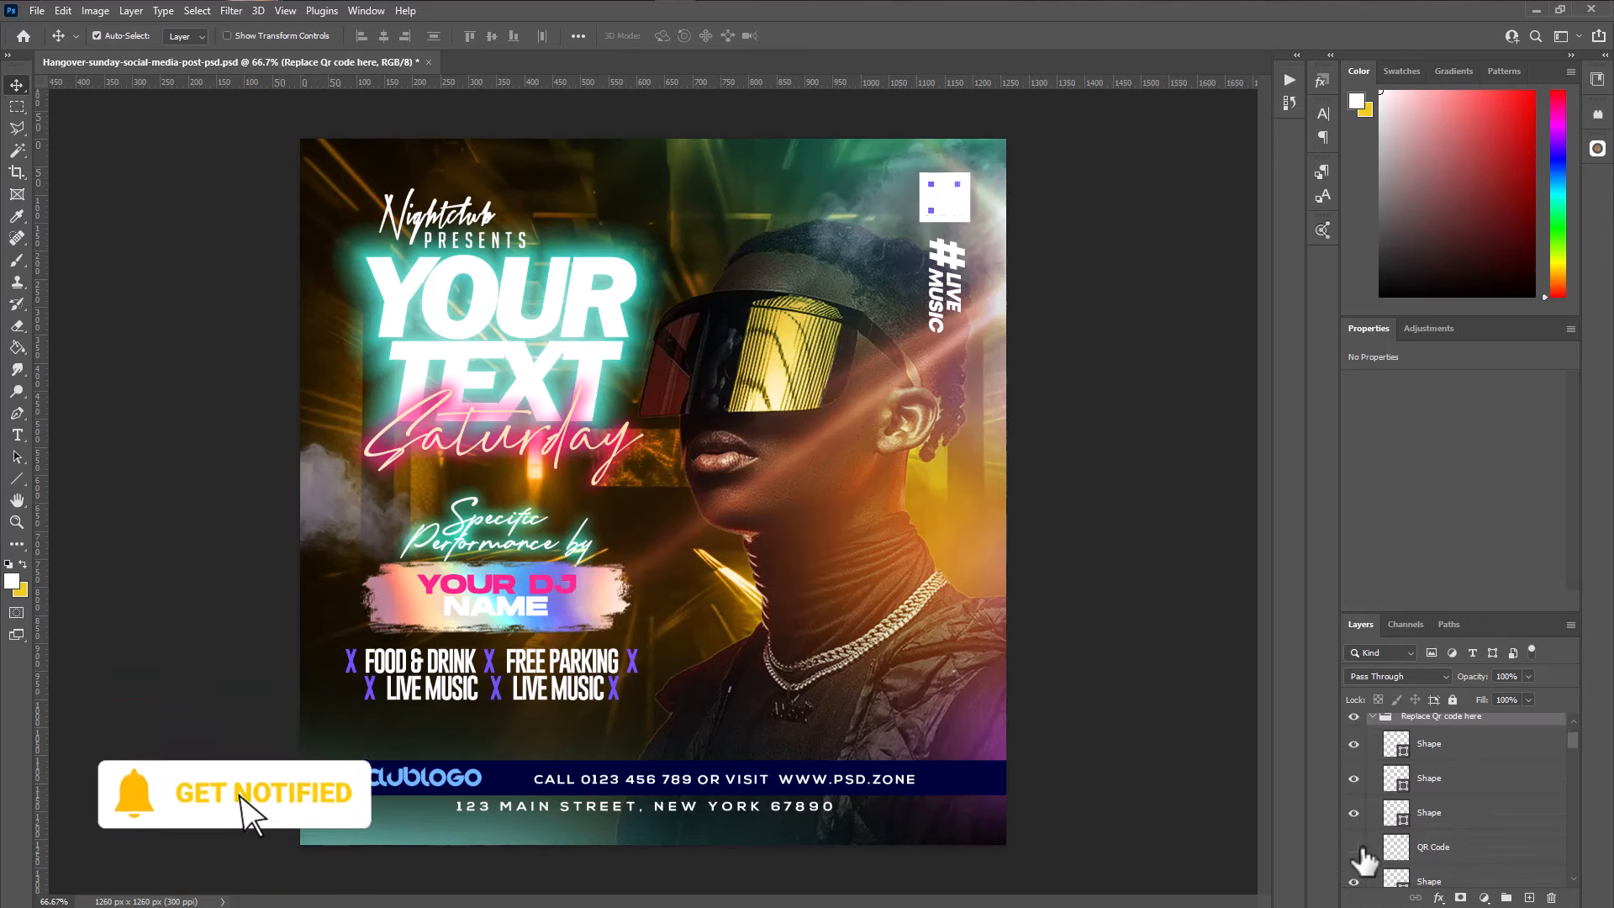
{"action": "left_click", "coordinate": [1354, 847]}
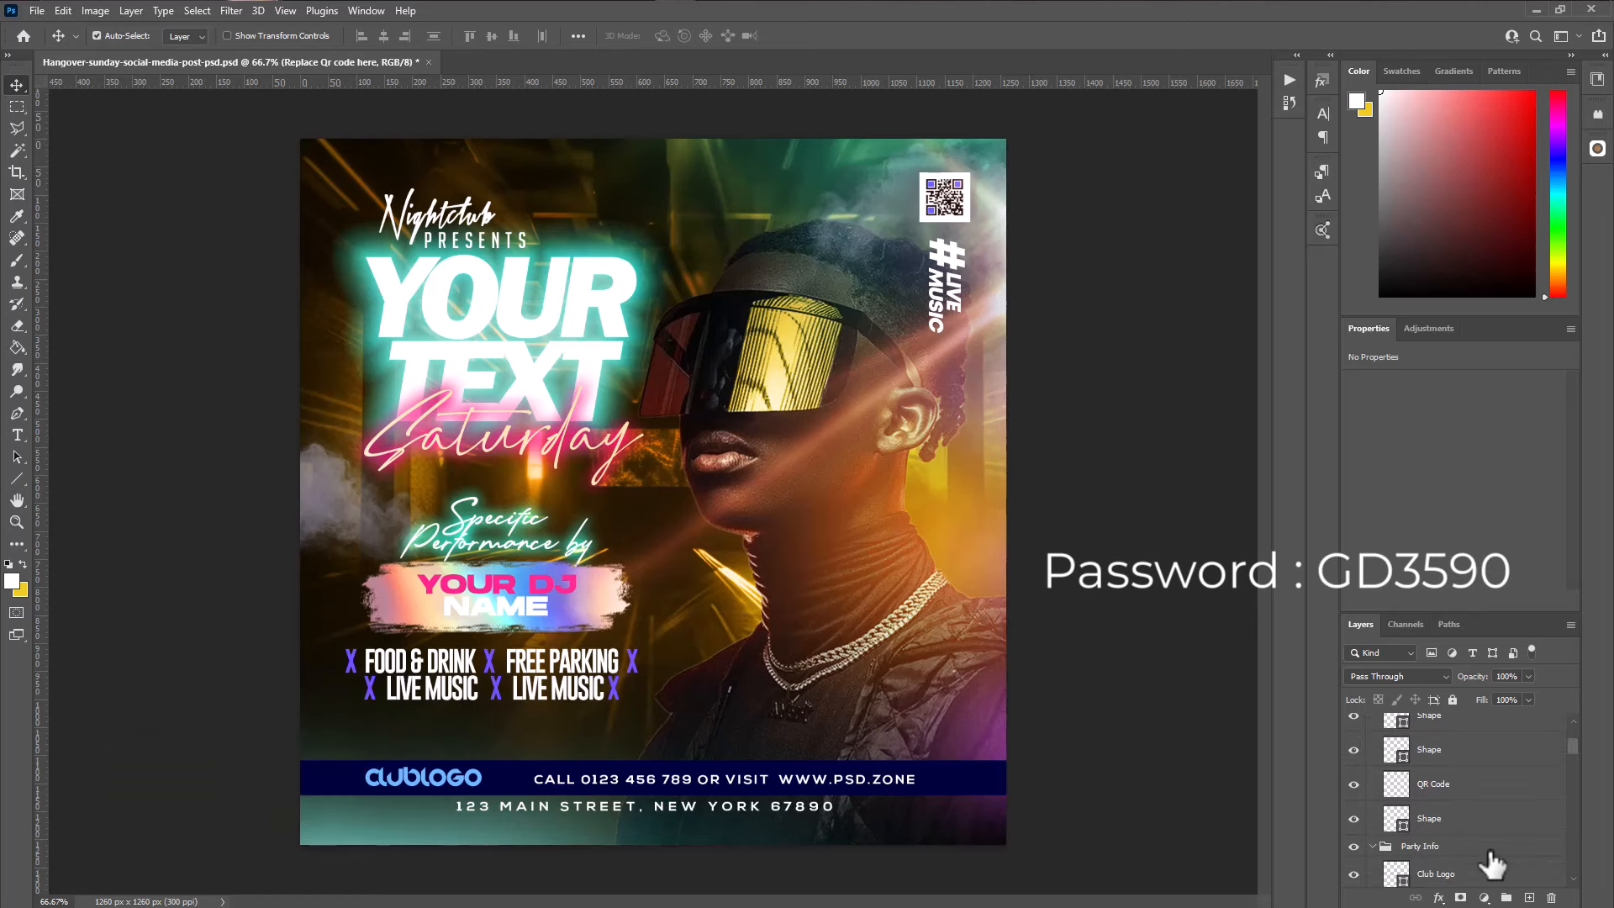
Select the Shine layer in the adjustment group and toggle its visibility to preview the light effect
{"action": "scroll", "coordinate": [1495, 851], "scroll_direction": "up", "scroll_amount": 2}
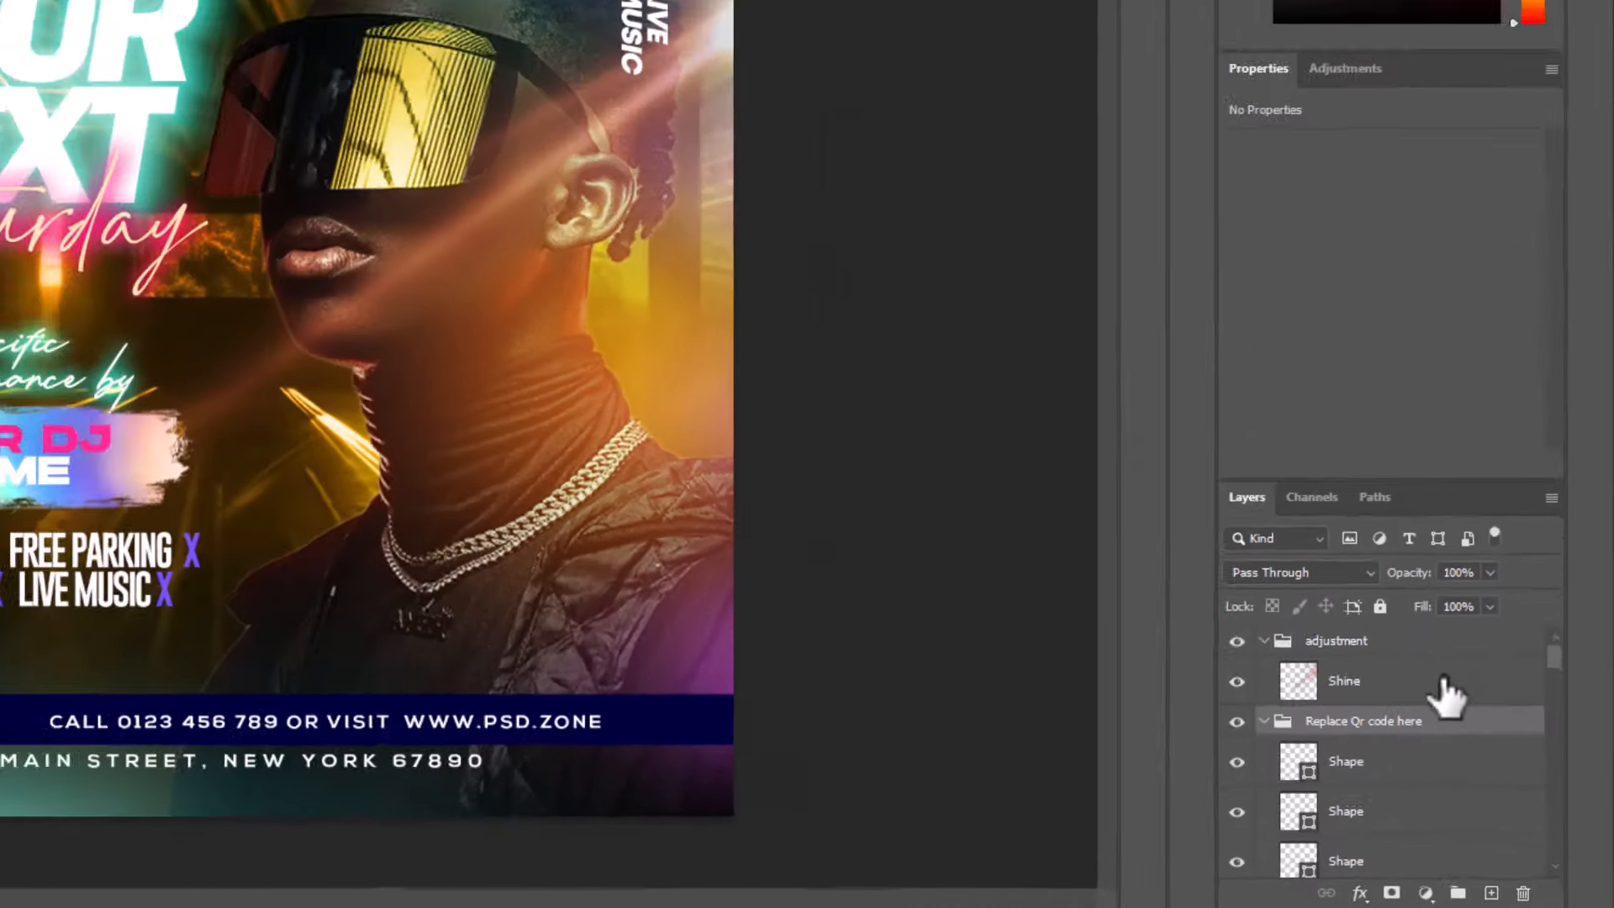
{"action": "left_click", "coordinate": [1444, 694]}
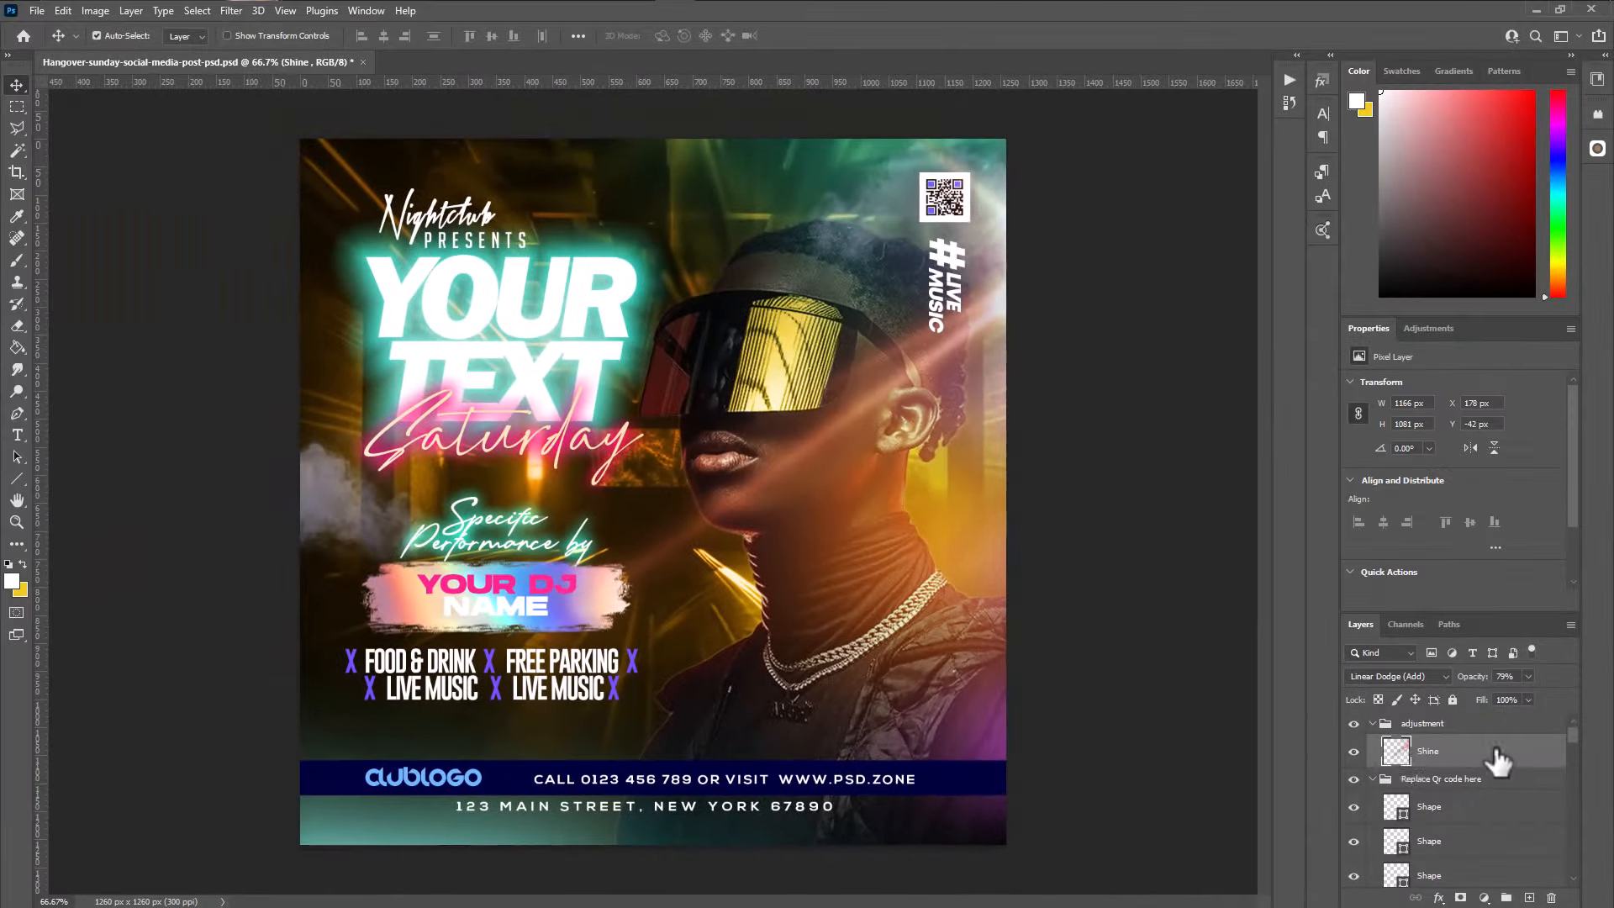
{"action": "left_click", "coordinate": [1355, 751]}
{"action": "left_click", "coordinate": [1354, 751]}
Free Transform the Shine layer to about 93.83% scale, move it about 30 px right and 53 px up, and apply
{"action": "left_click", "coordinate": [65, 12]}
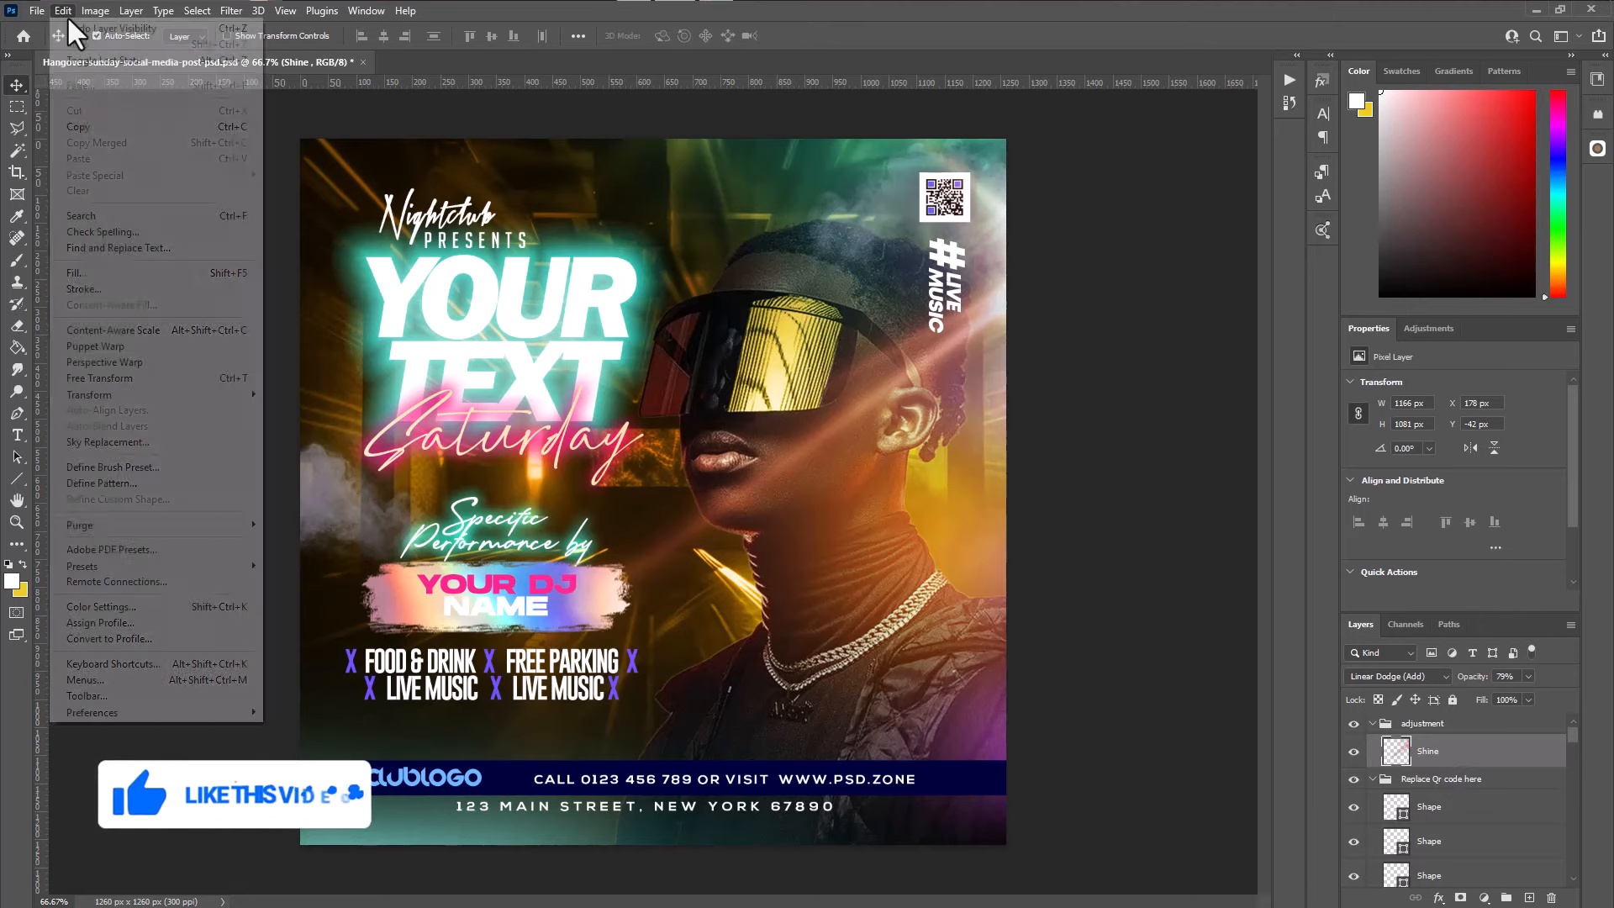
{"action": "left_click", "coordinate": [143, 378]}
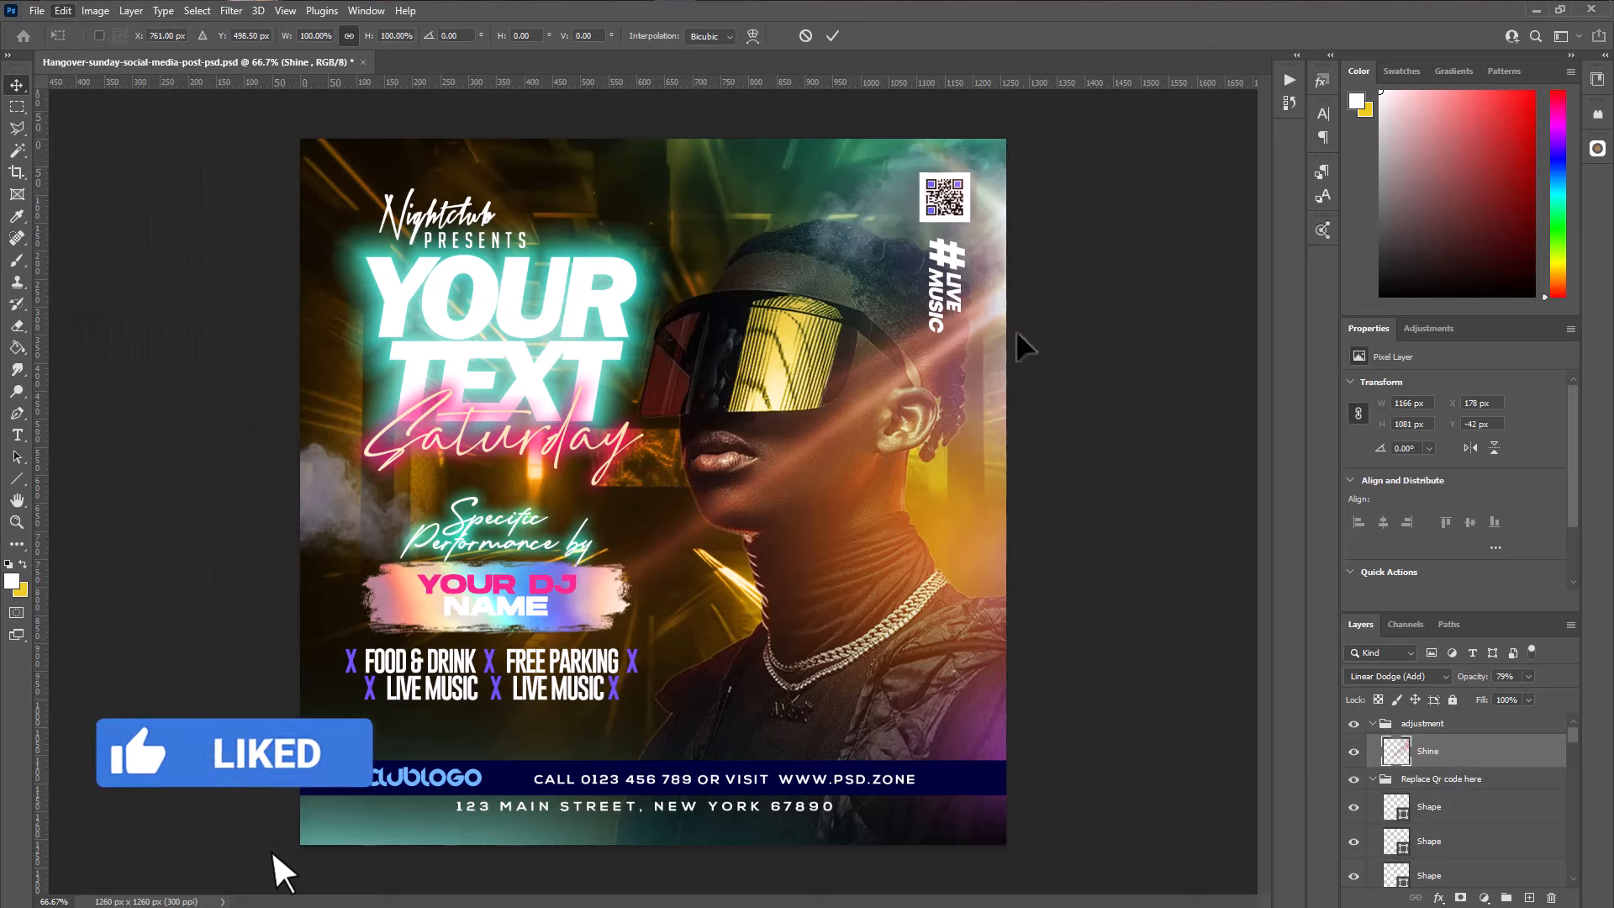
{"action": "left_click_drag", "start_coordinate": [1052, 421], "coordinate": [1012, 418]}
{"action": "mouse_move", "coordinate": [901, 486]}
{"action": "left_mouse_down"}
{"action": "mouse_move", "coordinate": [910, 366]}
{"action": "mouse_move", "coordinate": [922, 592]}
{"action": "mouse_move", "coordinate": [919, 447]}
{"action": "mouse_move", "coordinate": [919, 465]}
{"action": "left_mouse_up"}
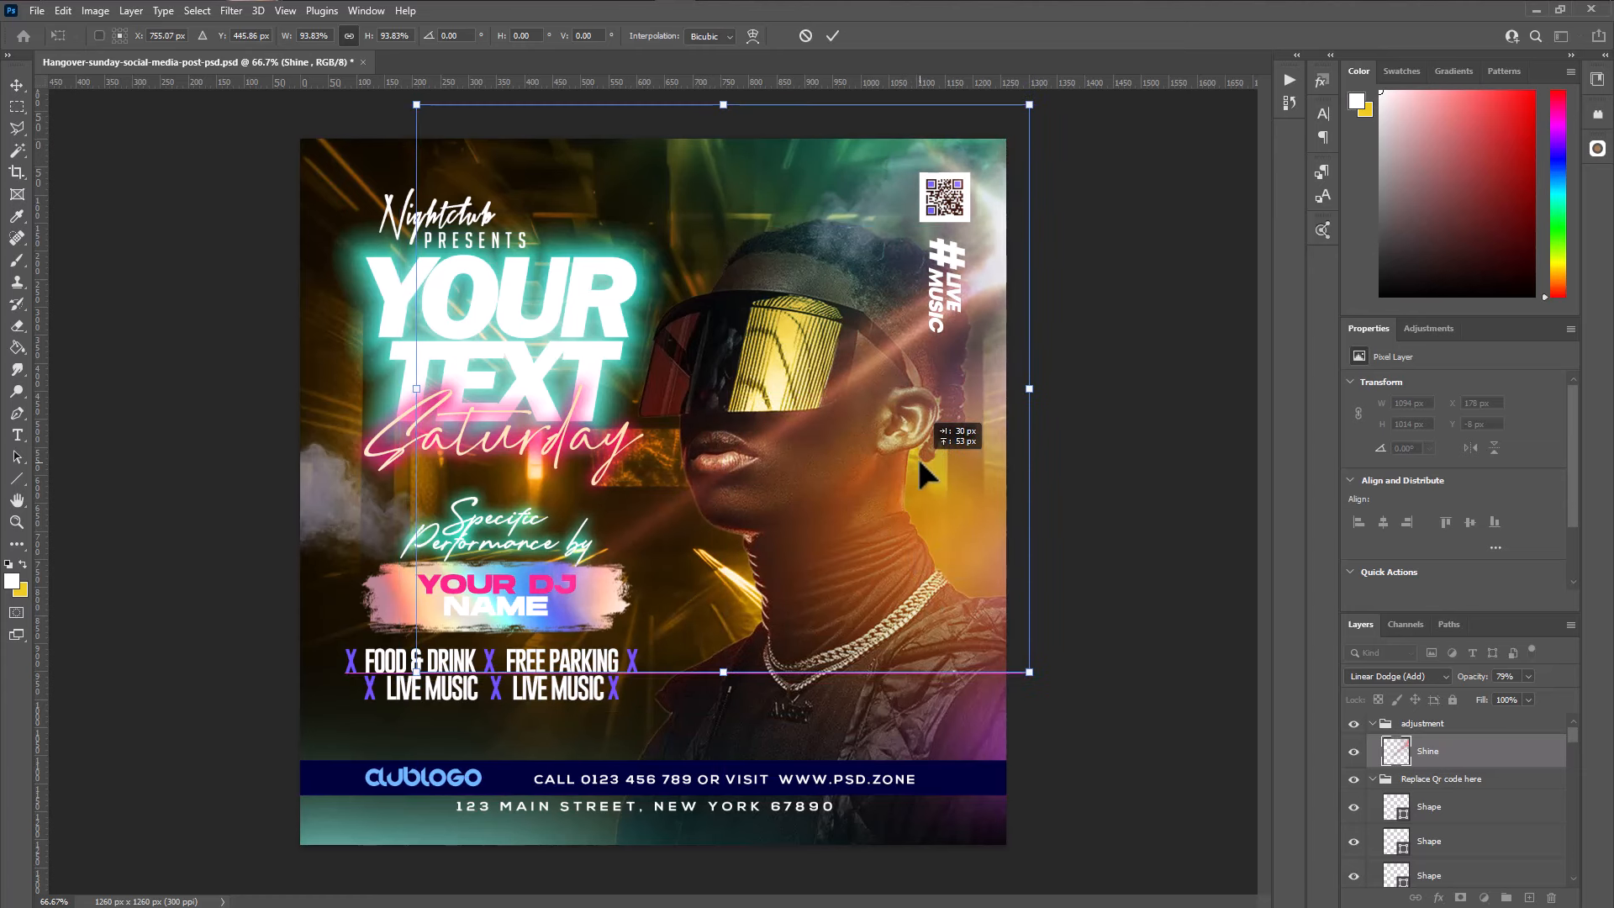
{"action": "right_click", "coordinate": [18, 84]}
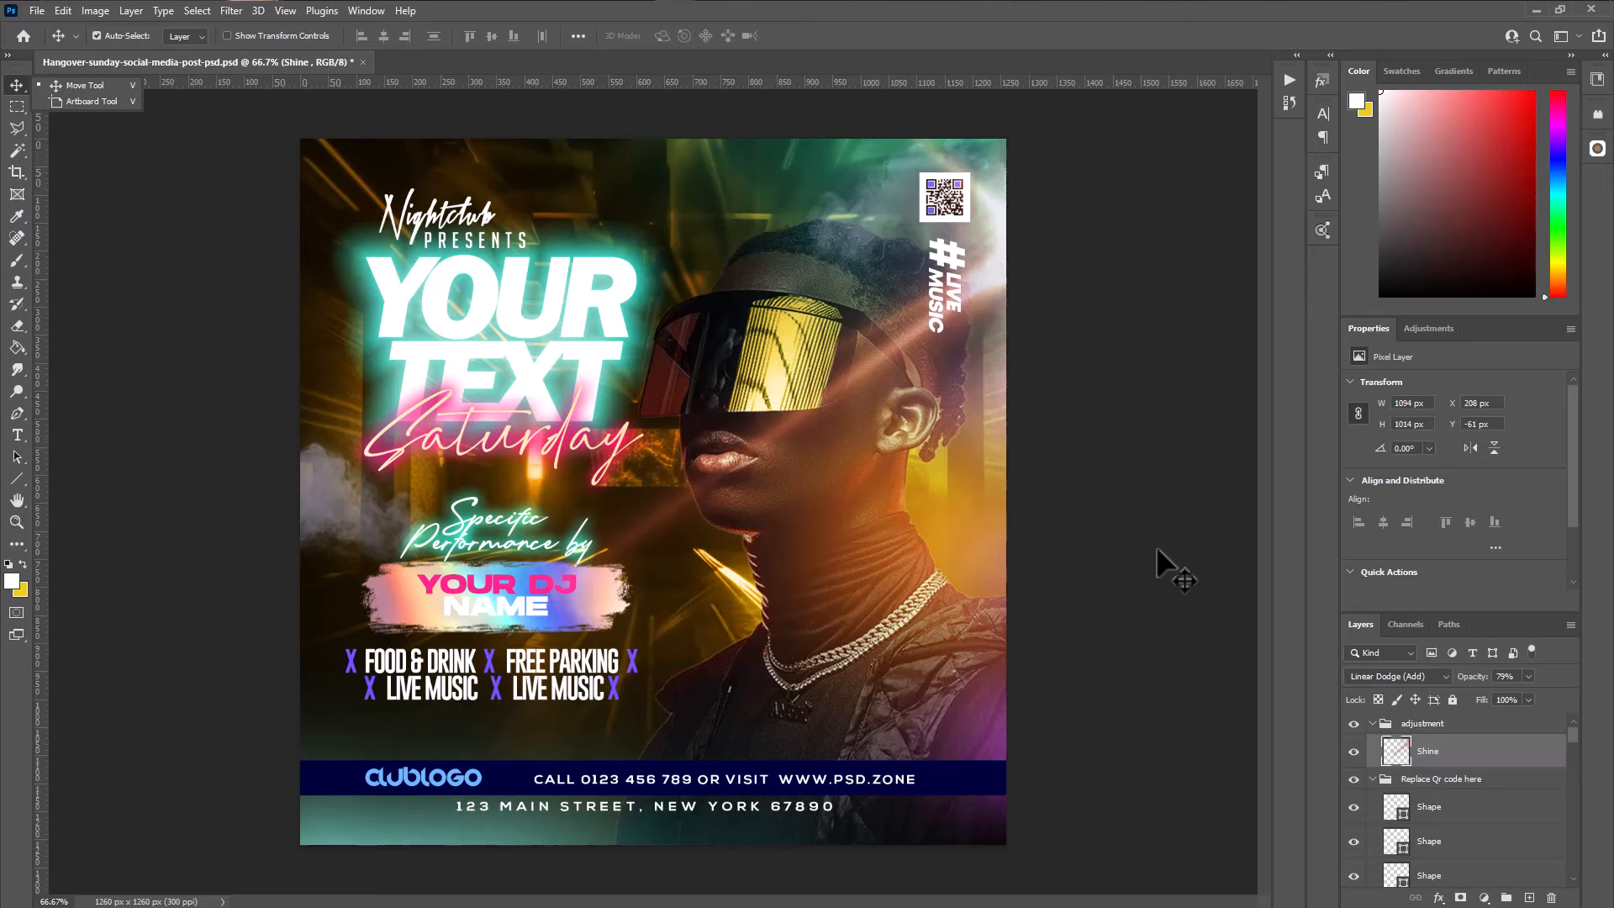
Collapse every expanded layer group, from adjustment and Replace Qr code here down through Sunday hangover text to Background
{"action": "left_click", "coordinate": [1368, 725]}
{"action": "left_click", "coordinate": [1372, 724]}
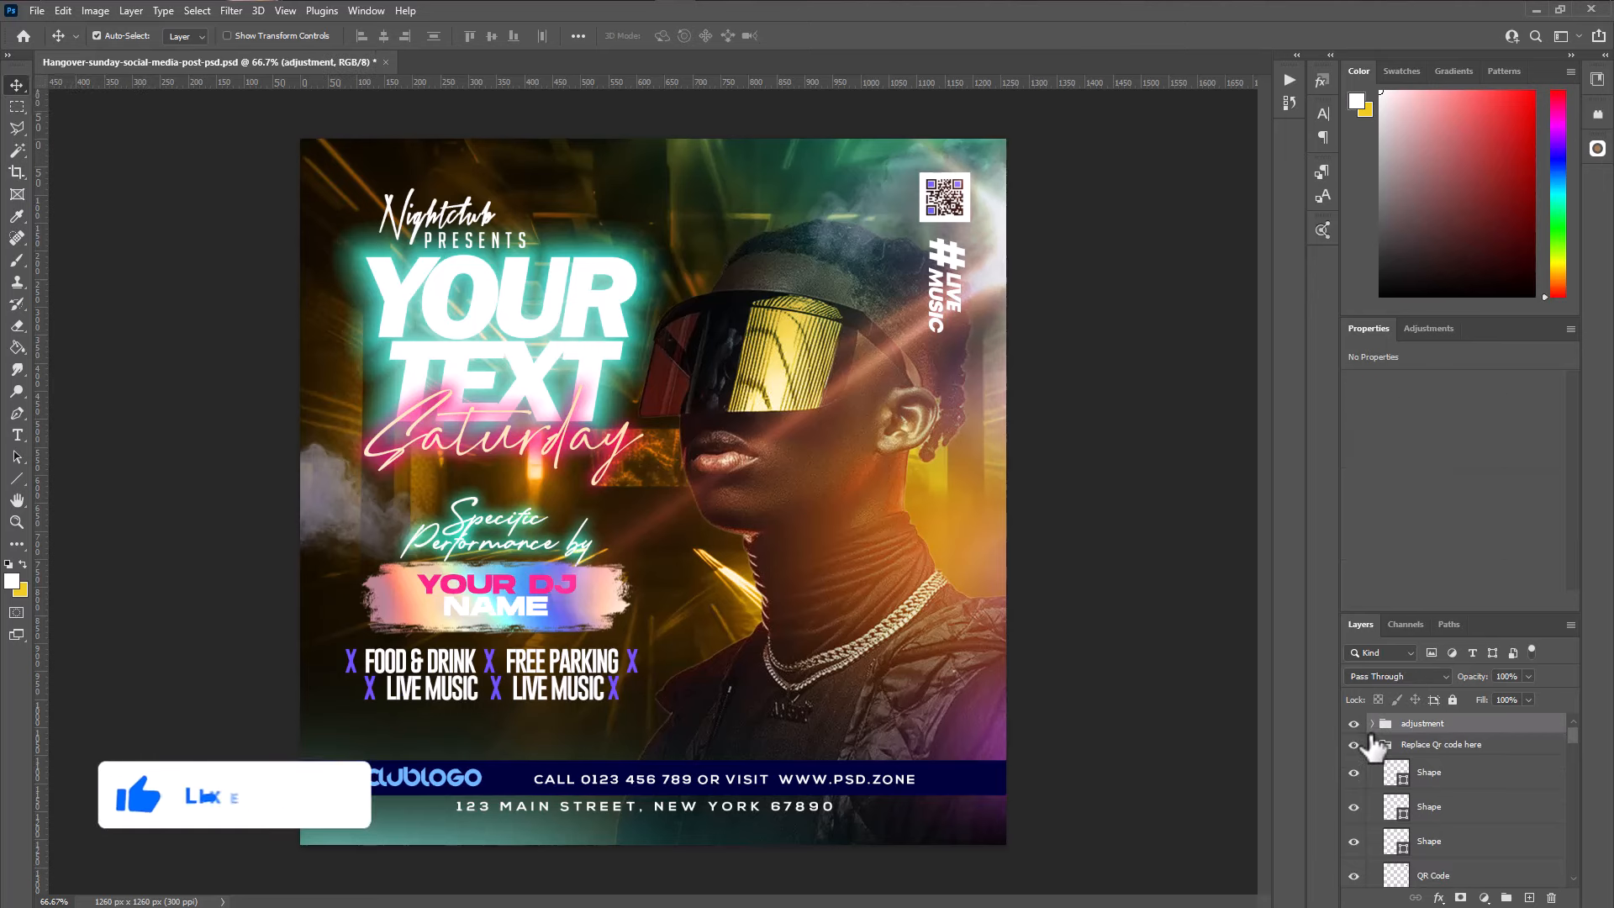
{"action": "left_click", "coordinate": [1379, 766]}
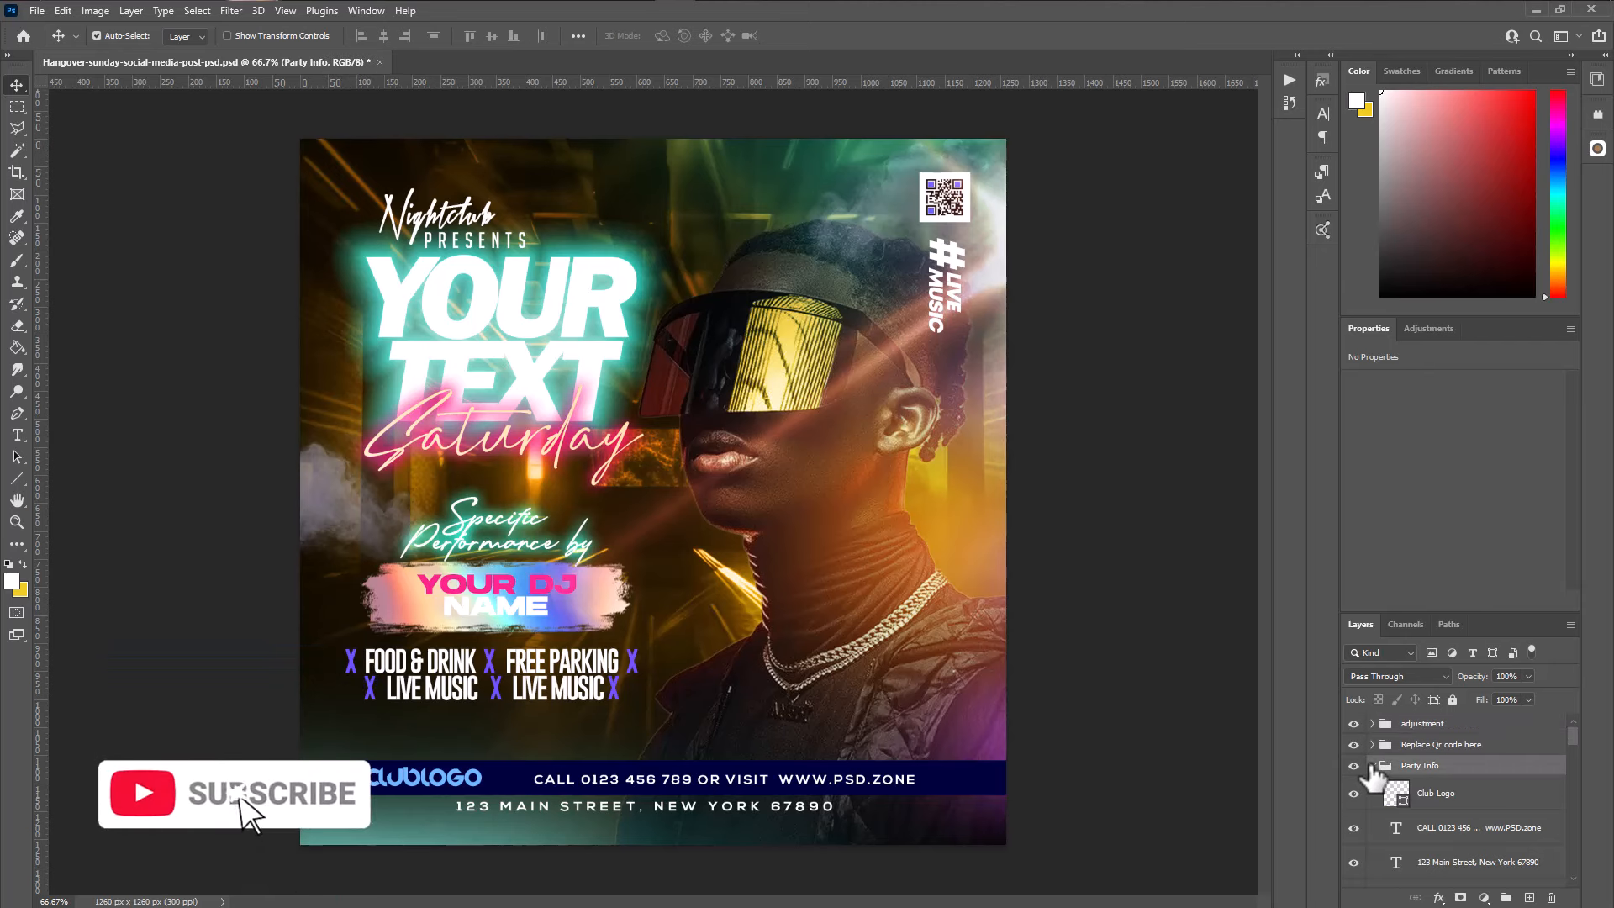
{"action": "left_click", "coordinate": [1372, 766]}
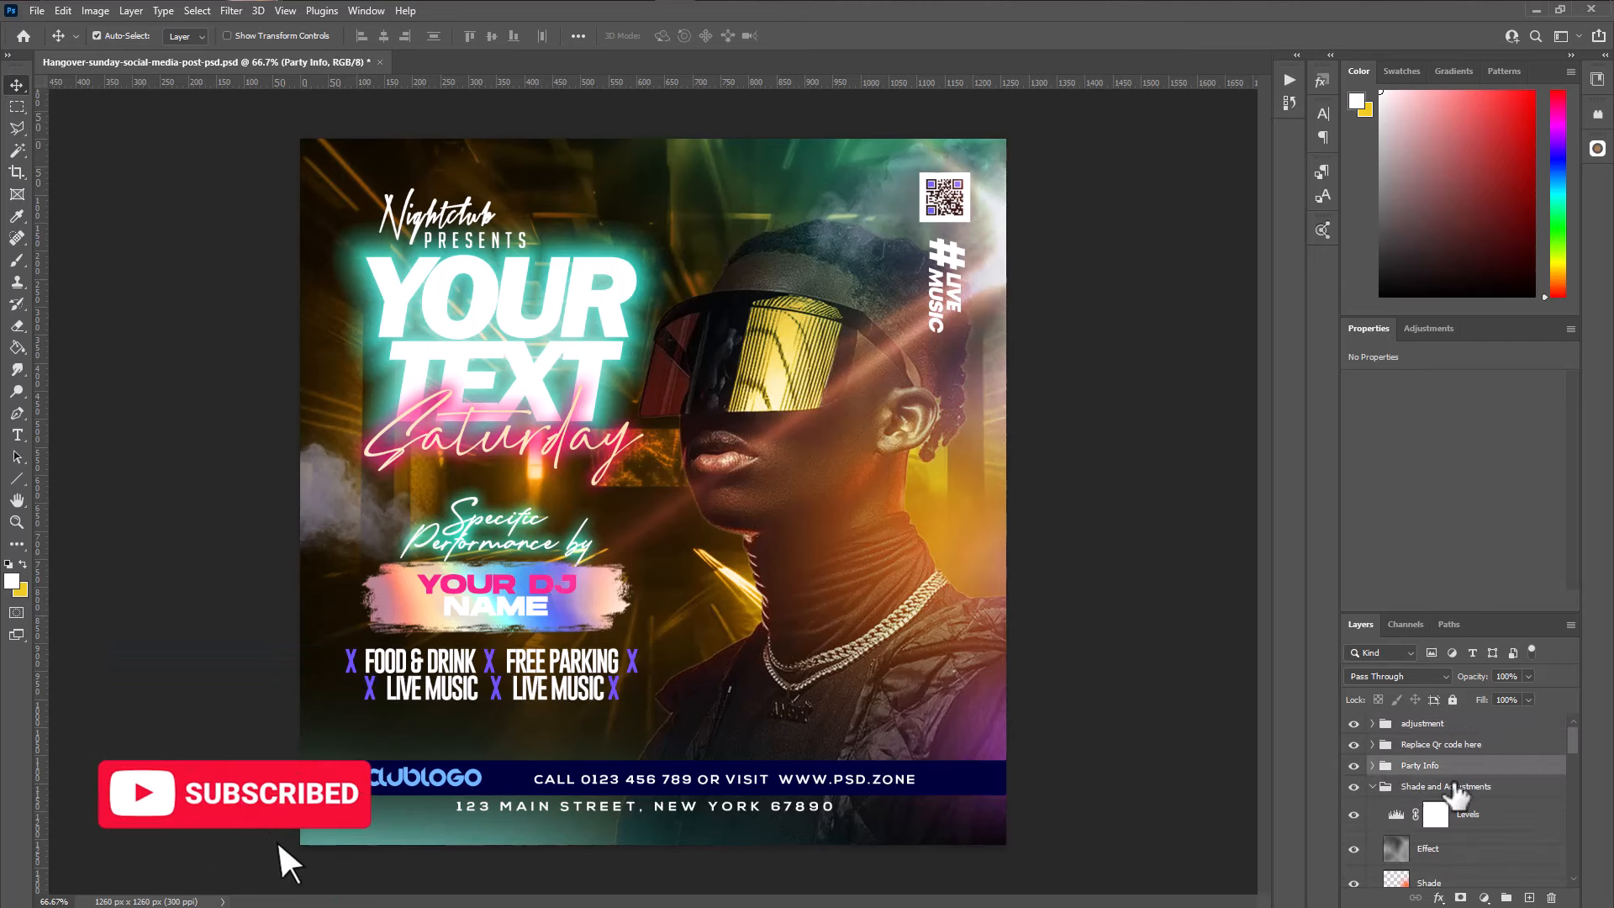
{"action": "left_click", "coordinate": [1373, 788]}
{"action": "scroll", "coordinate": [1496, 818], "scroll_direction": "down", "scroll_amount": 1}
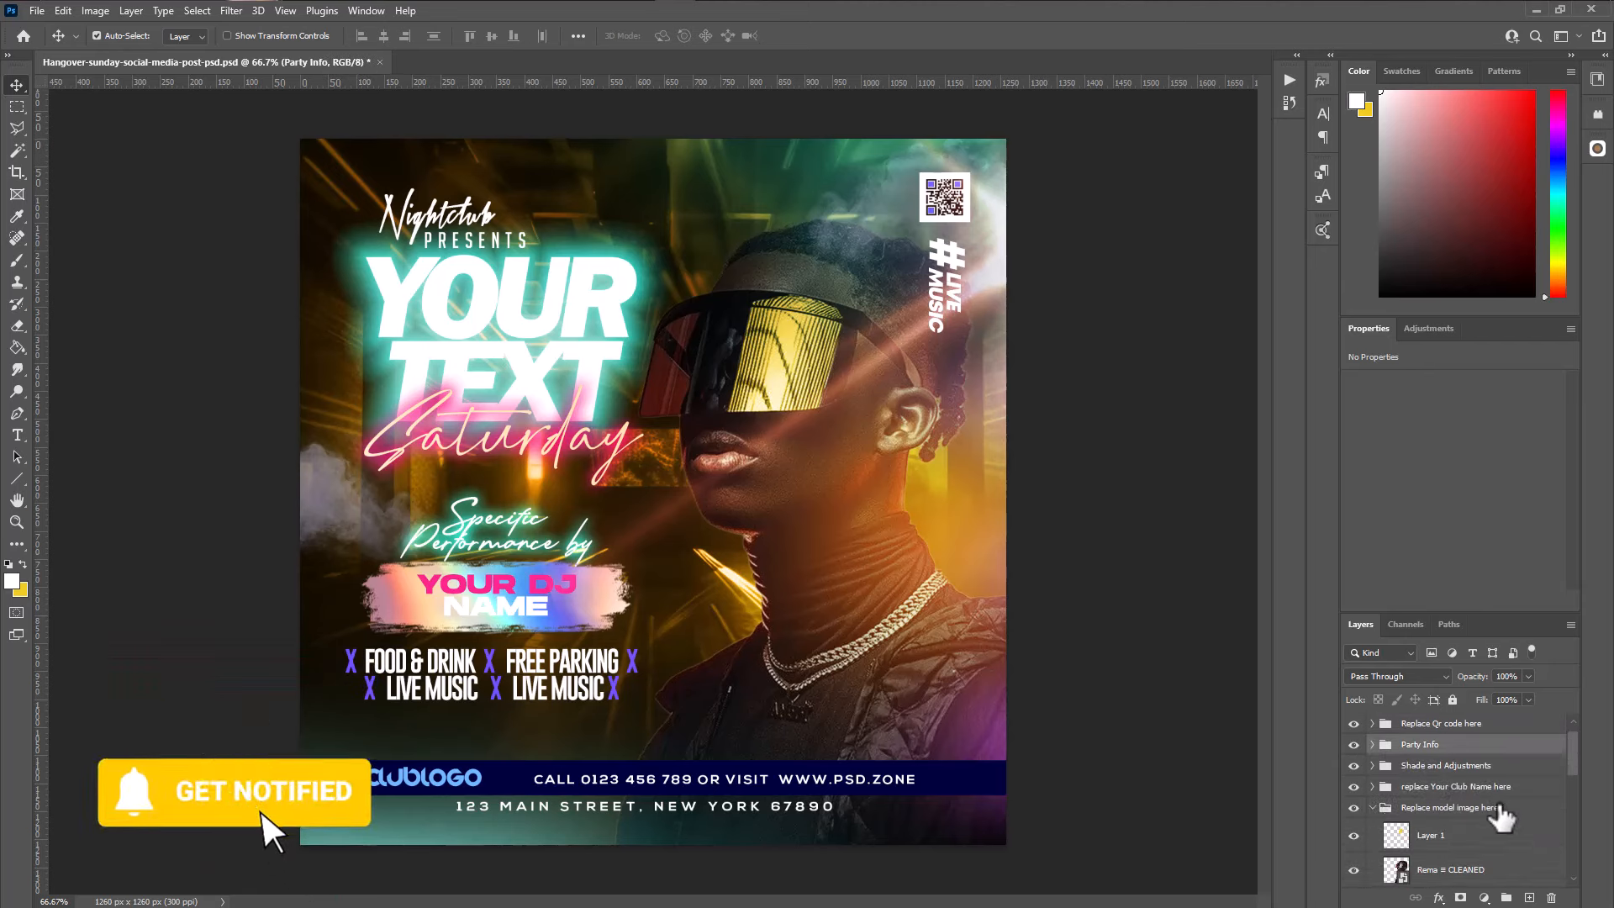
{"action": "left_click", "coordinate": [1376, 808]}
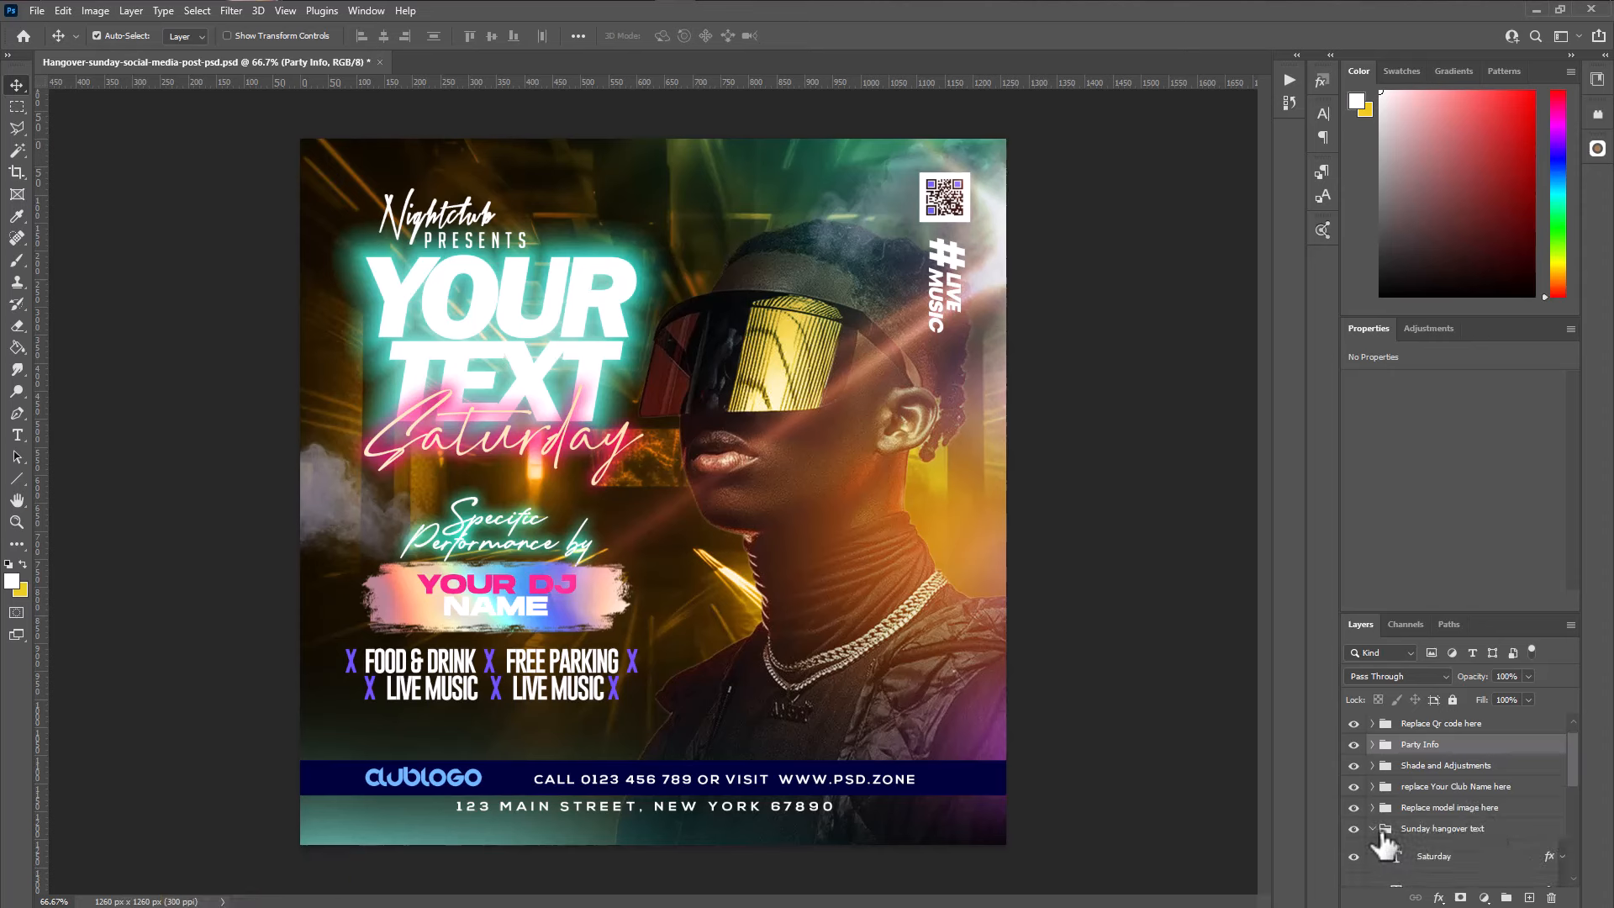
{"action": "scroll", "coordinate": [1480, 840], "scroll_direction": "down", "scroll_amount": 3}
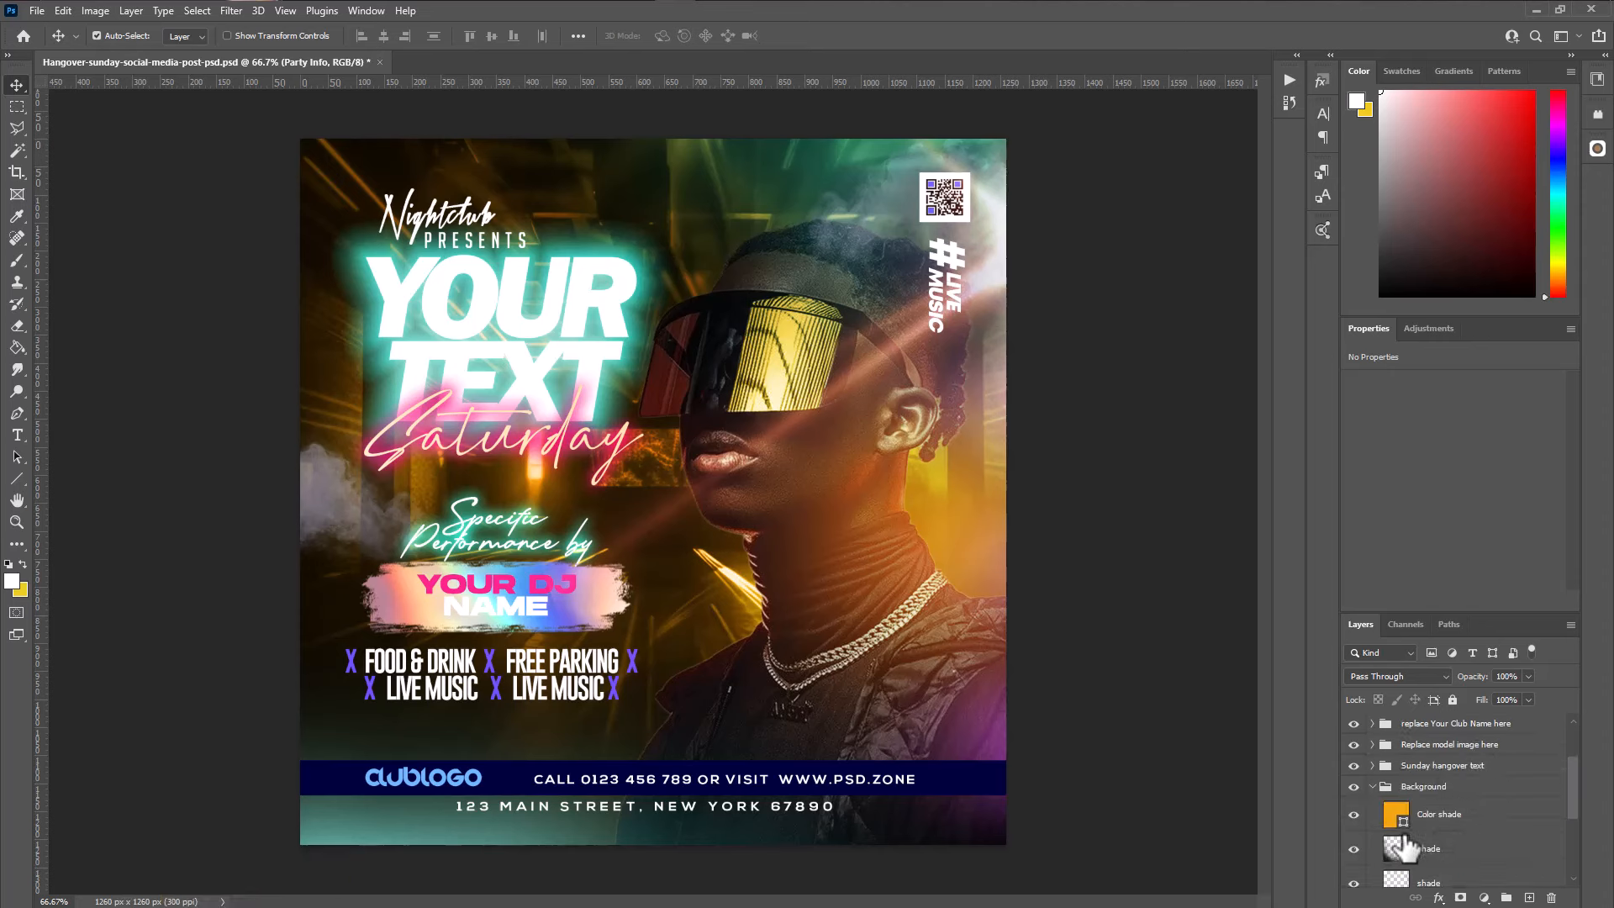
{"action": "left_click", "coordinate": [1373, 787]}
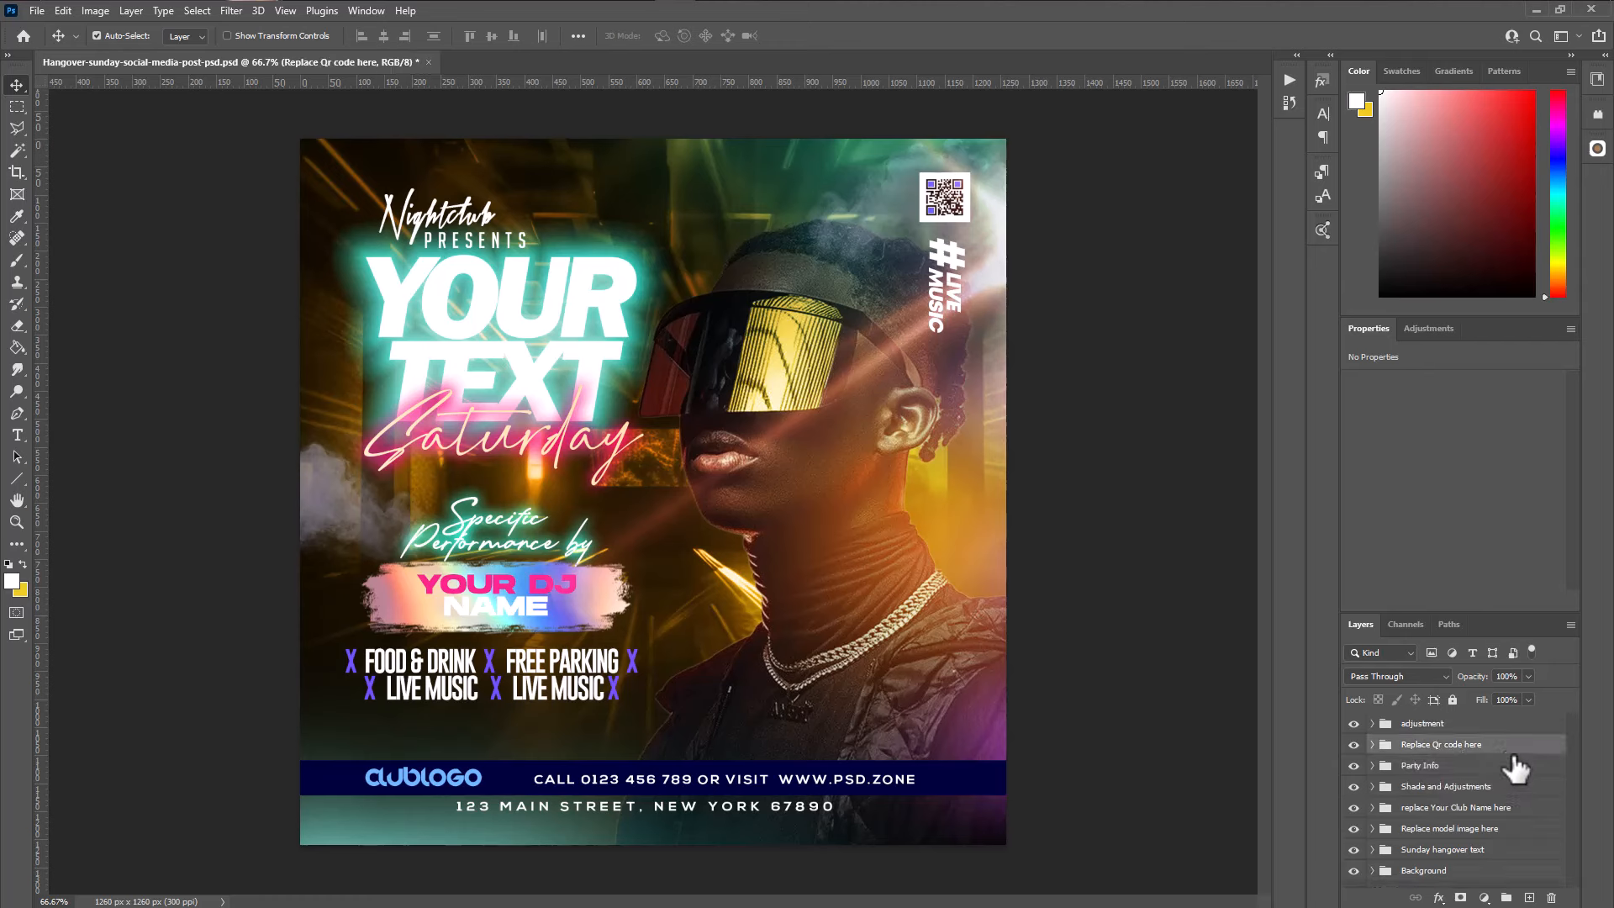
Hide and reshow the Party Info and replace Your Club Name here groups to identify what each controls
{"action": "left_click", "coordinate": [1494, 766]}
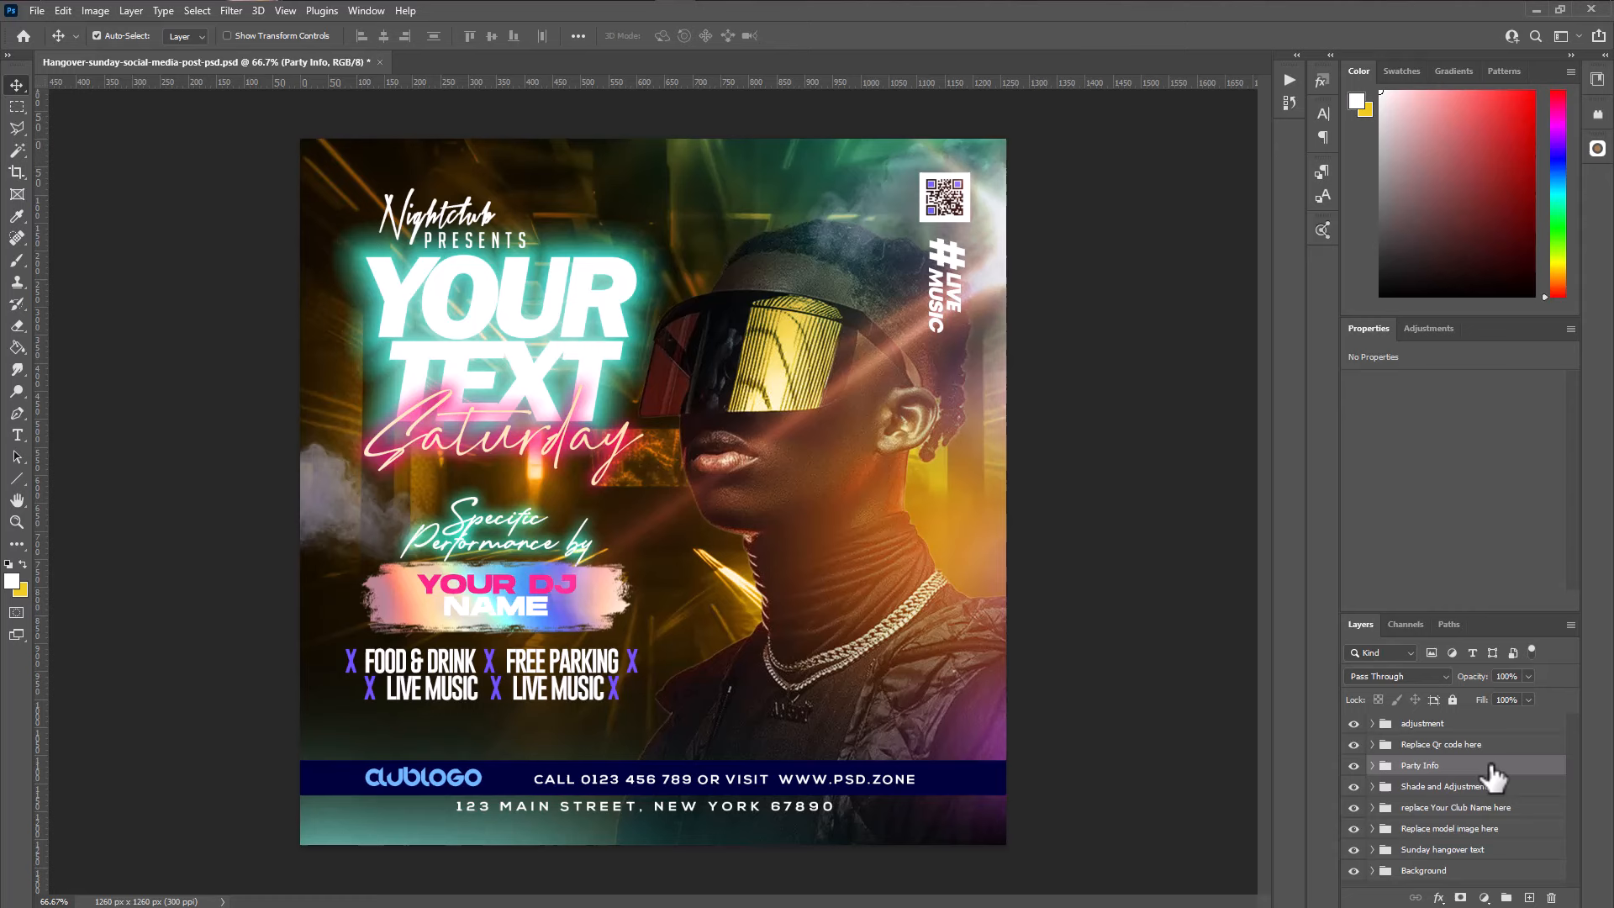
{"action": "left_click", "coordinate": [1354, 766]}
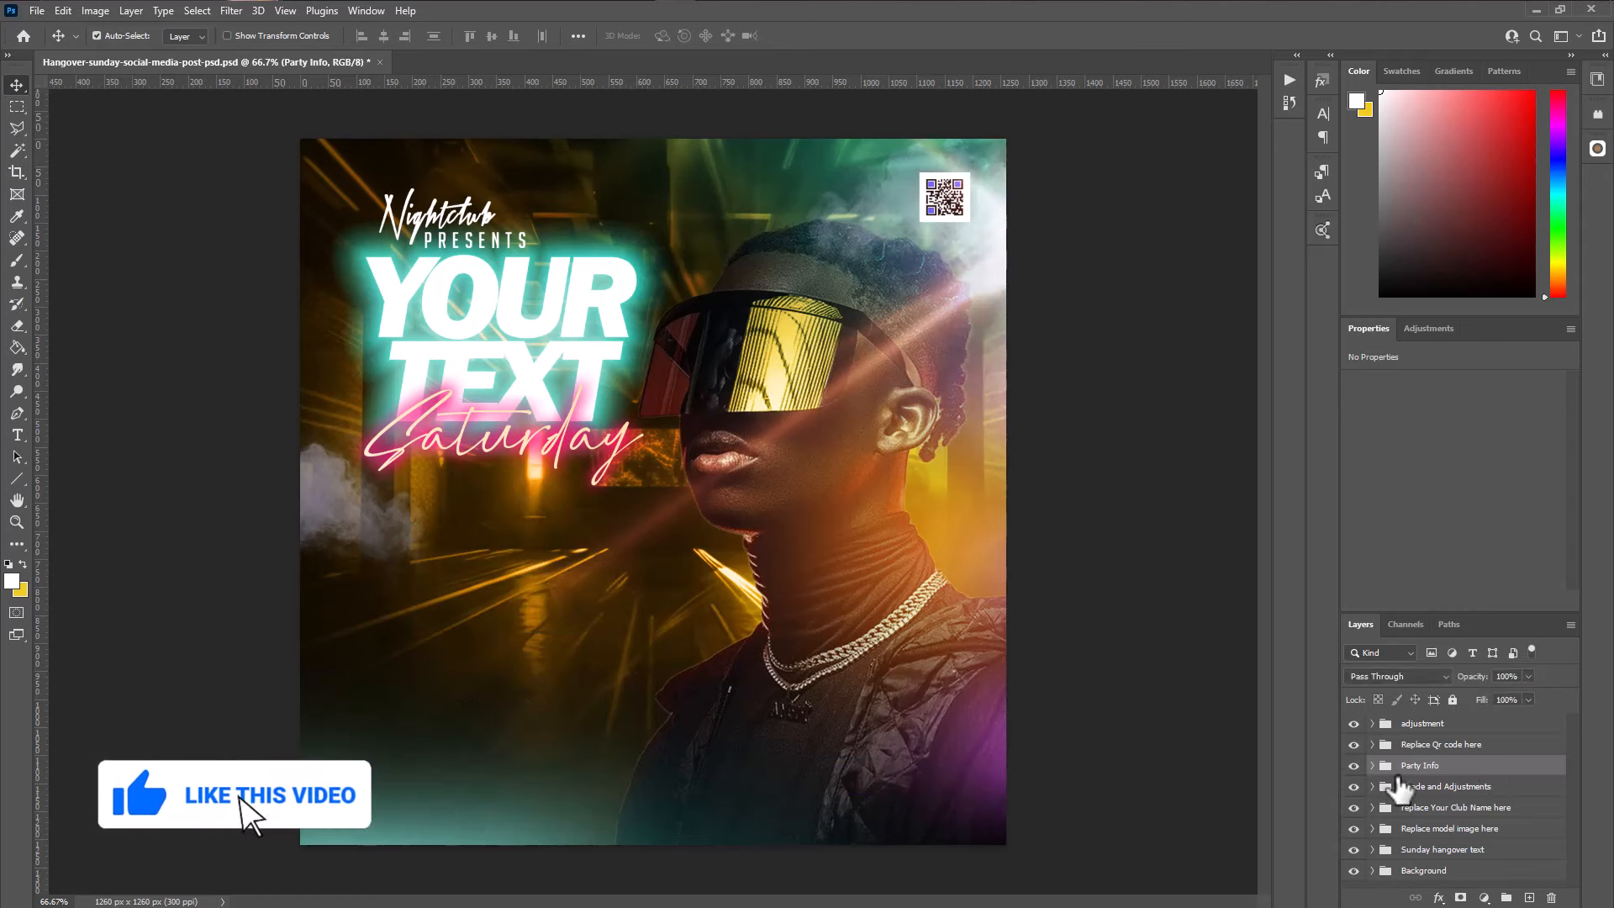
{"action": "left_click", "coordinate": [1519, 810]}
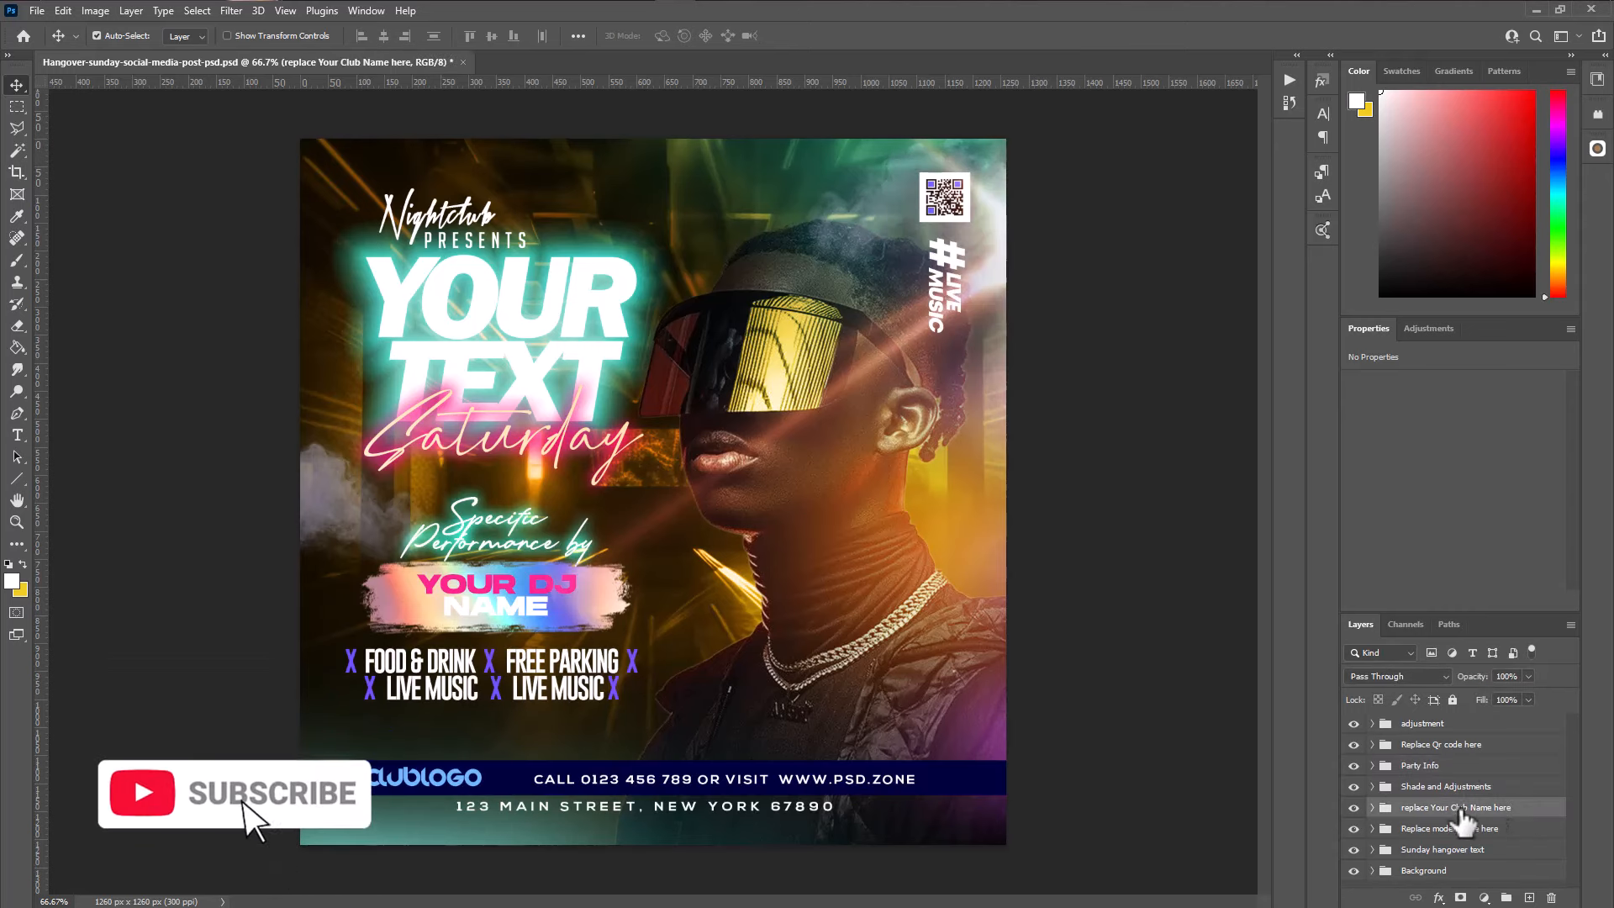
{"action": "left_click", "coordinate": [1354, 808]}
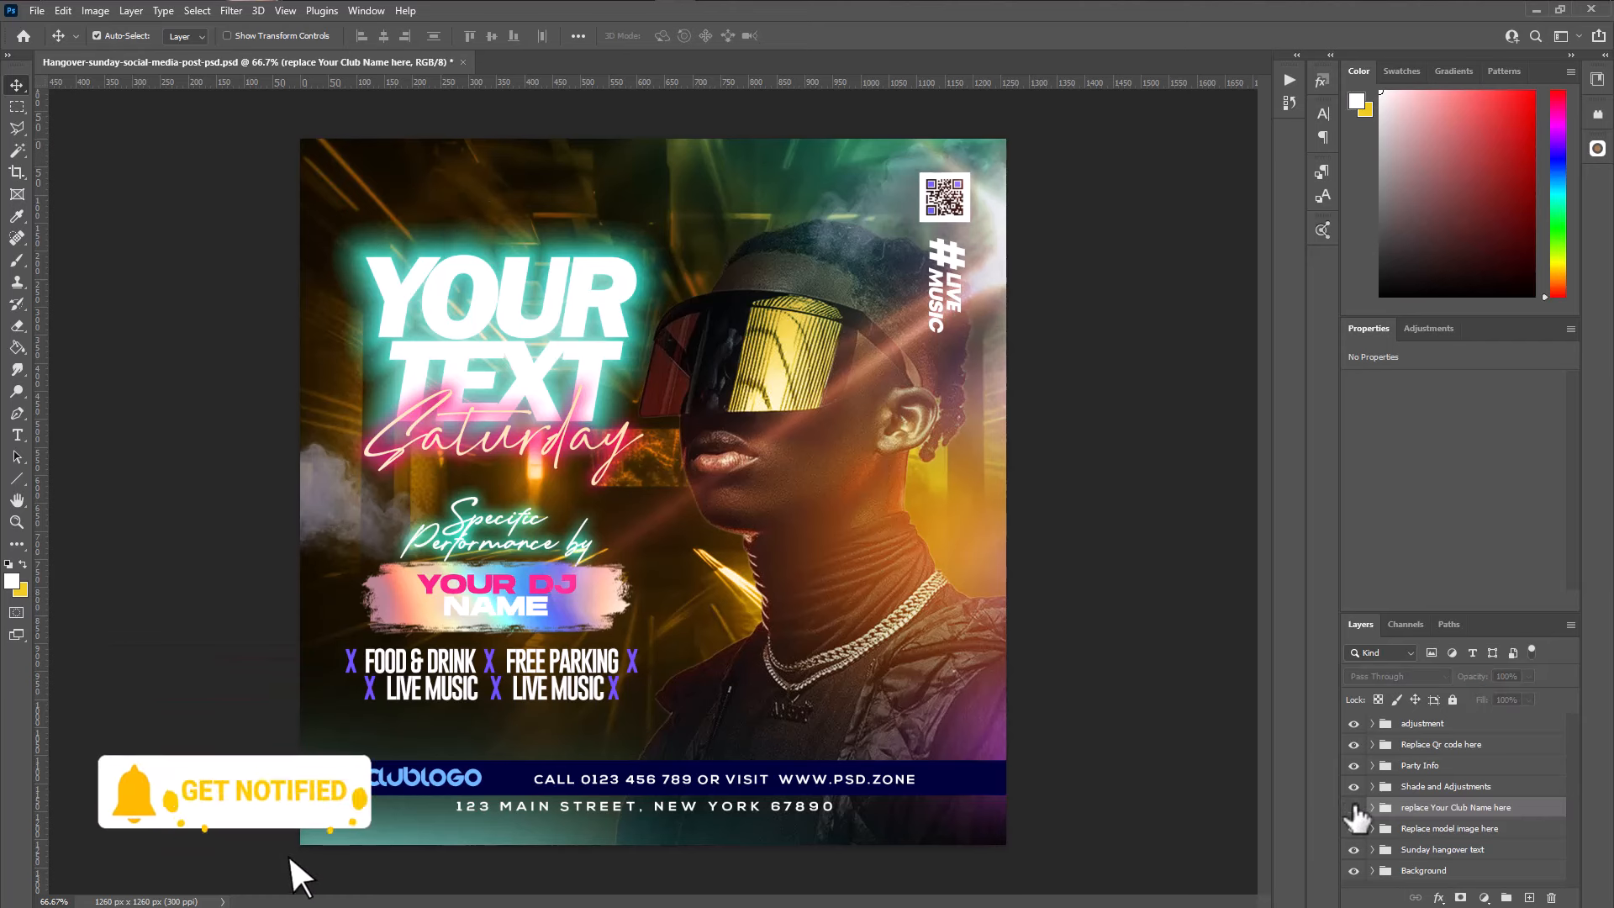
{"action": "left_click", "coordinate": [1354, 808]}
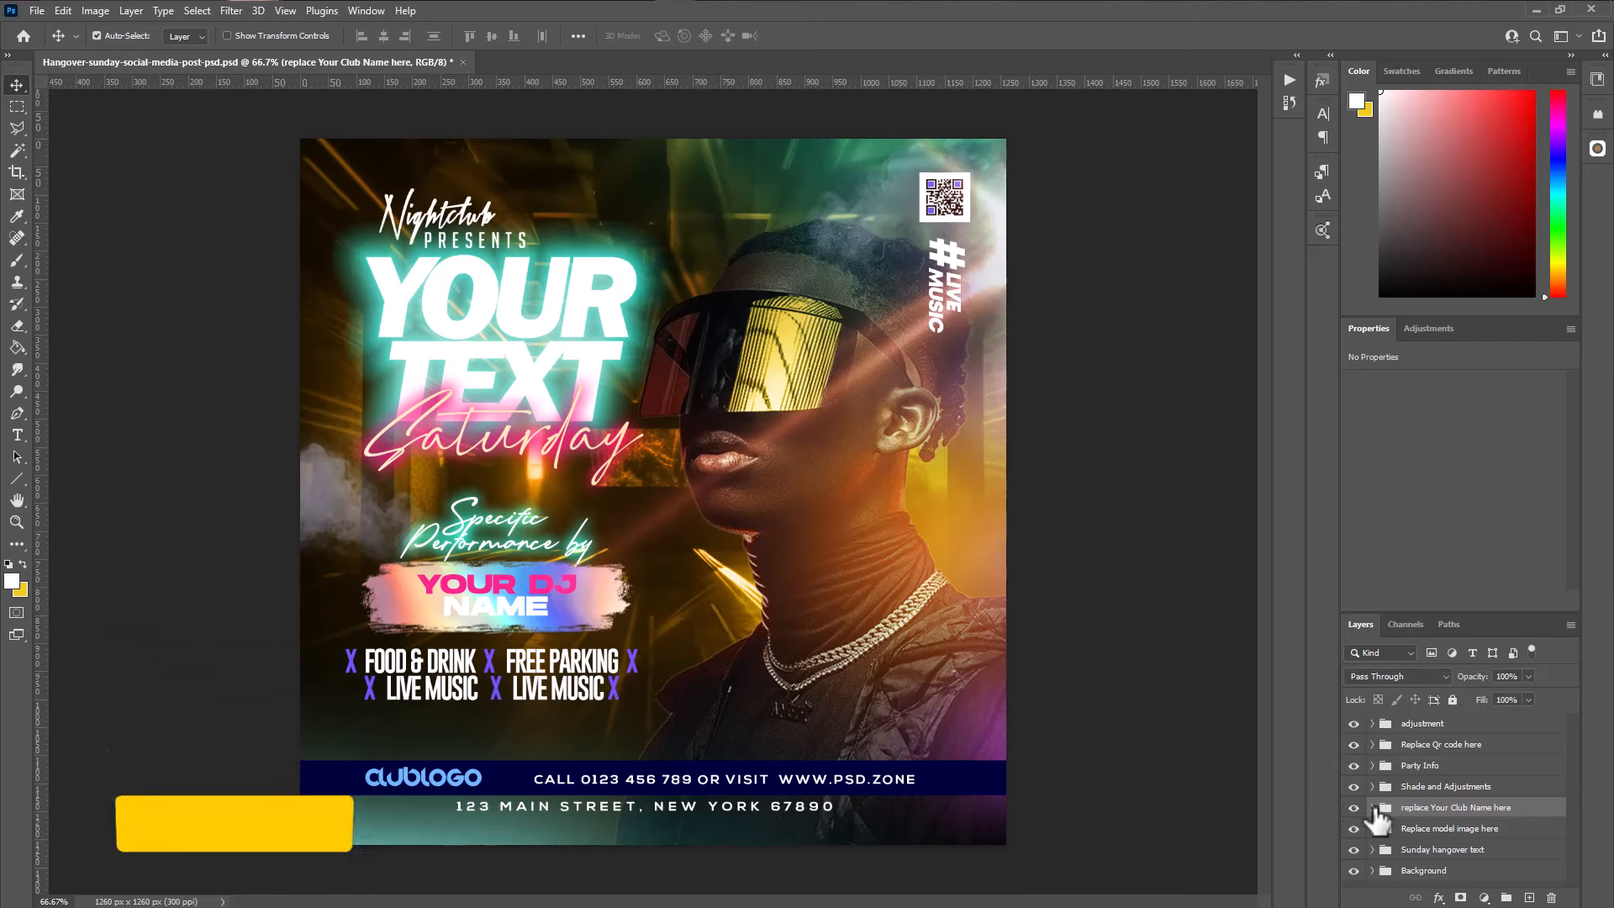
Expand the replace Your Club Name here group and select its PRESENTS and Nightclub text layers in turn
{"action": "left_click", "coordinate": [1373, 808]}
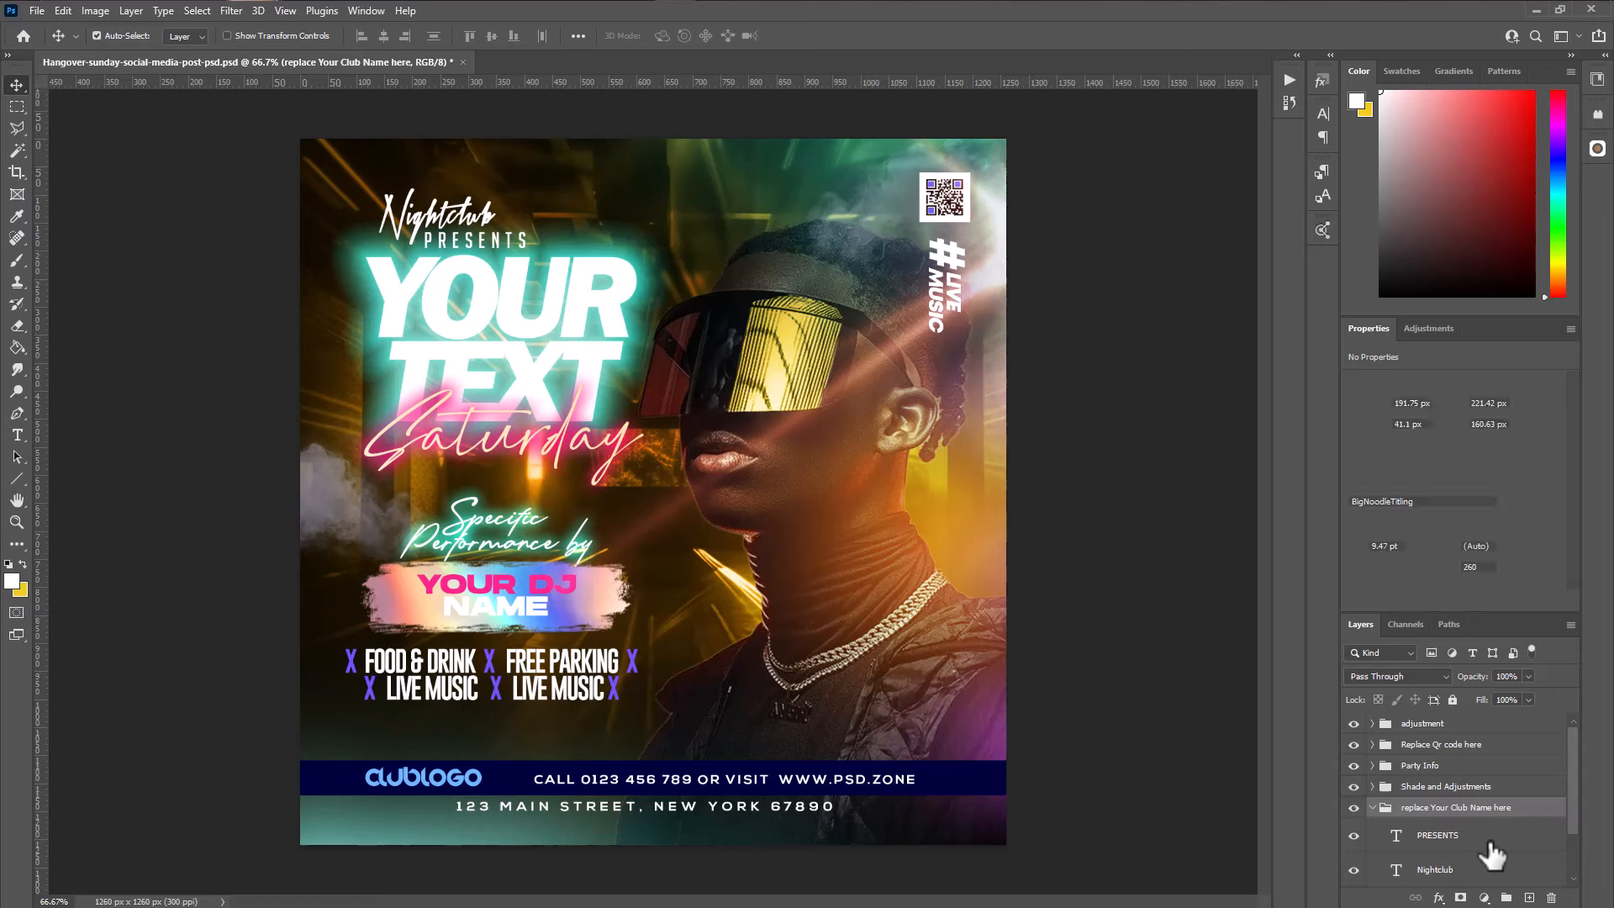
{"action": "left_click", "coordinate": [1402, 837]}
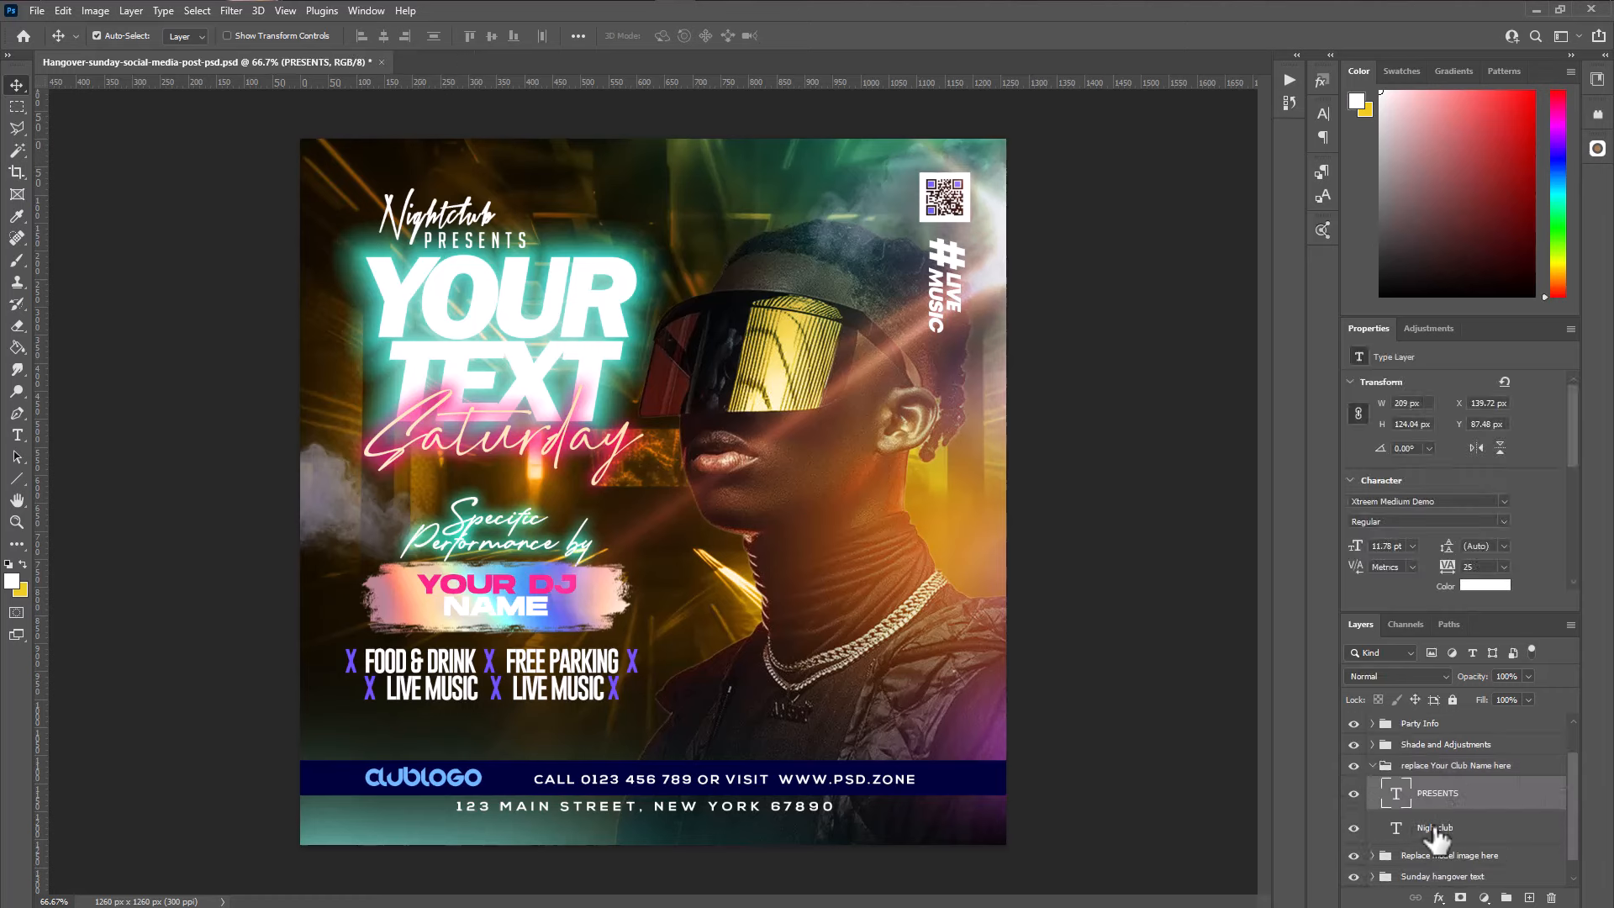
{"action": "left_click", "coordinate": [1467, 832]}
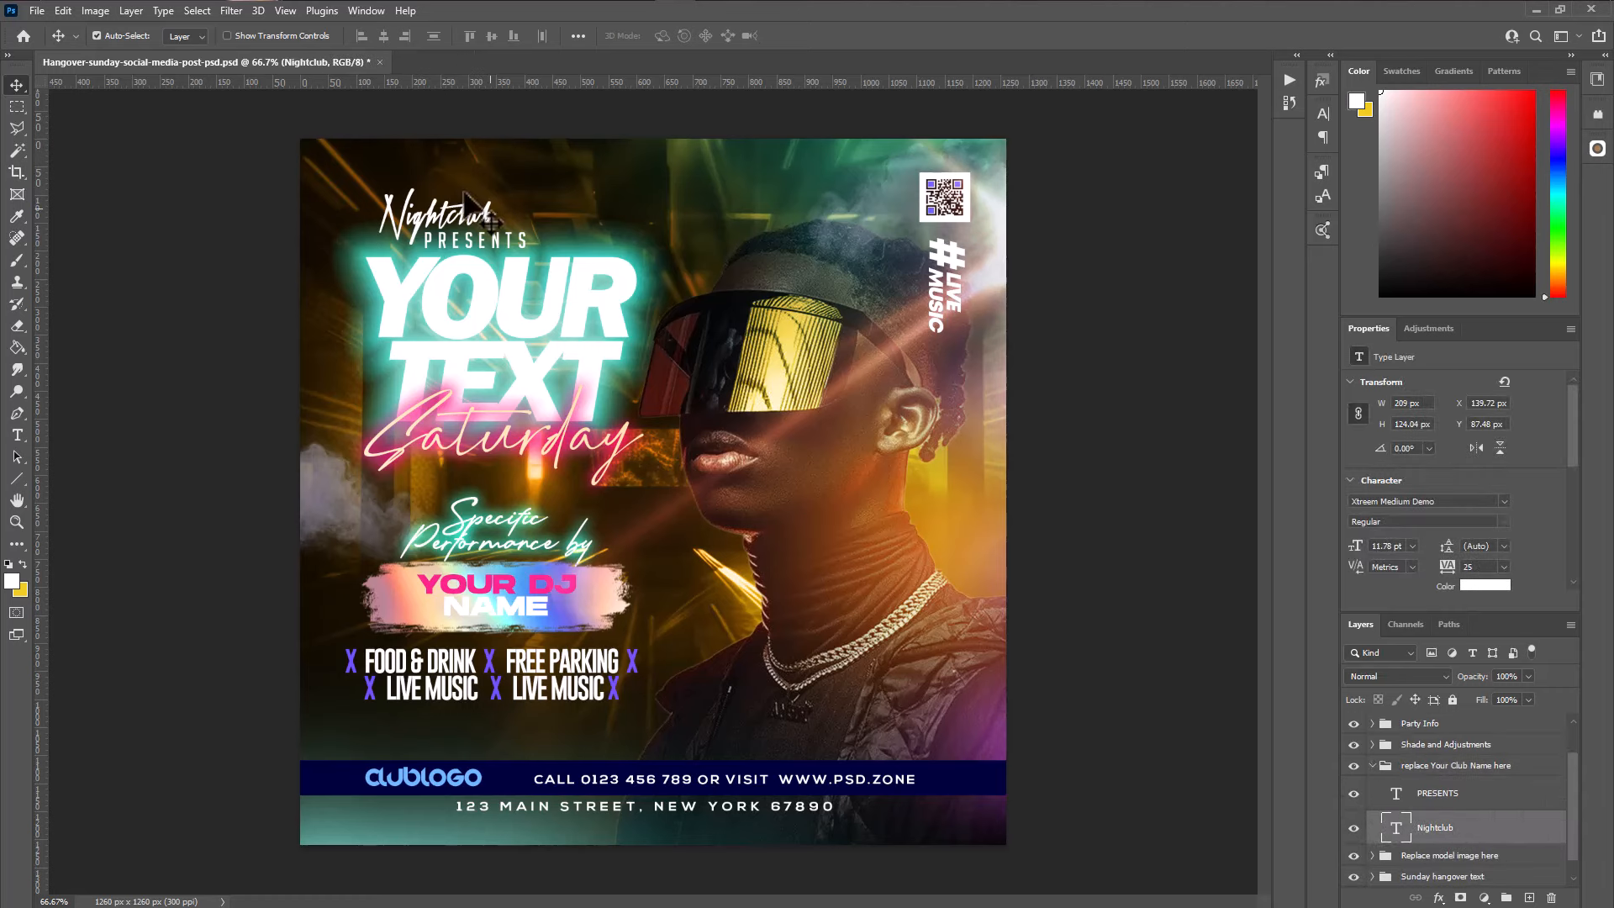